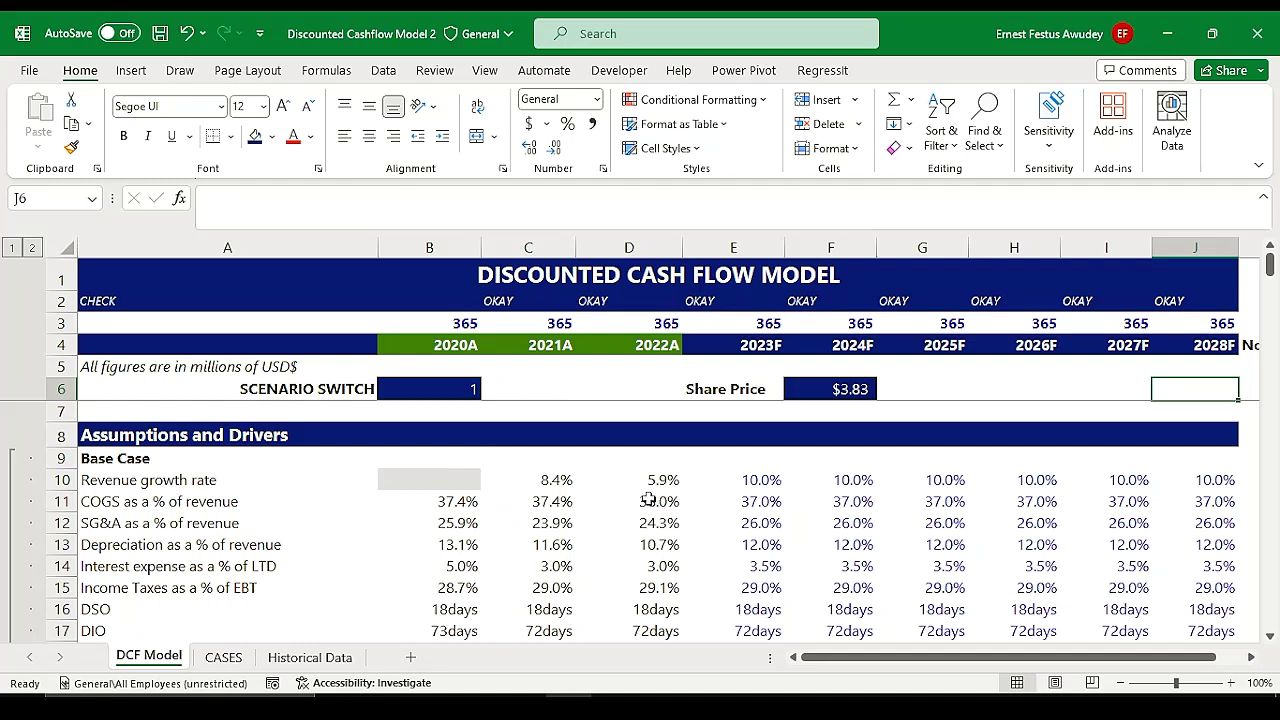
Step: Look over the Base Case assumptions and the rows down to the Statement of Profit or Loss
left_click(453, 543)
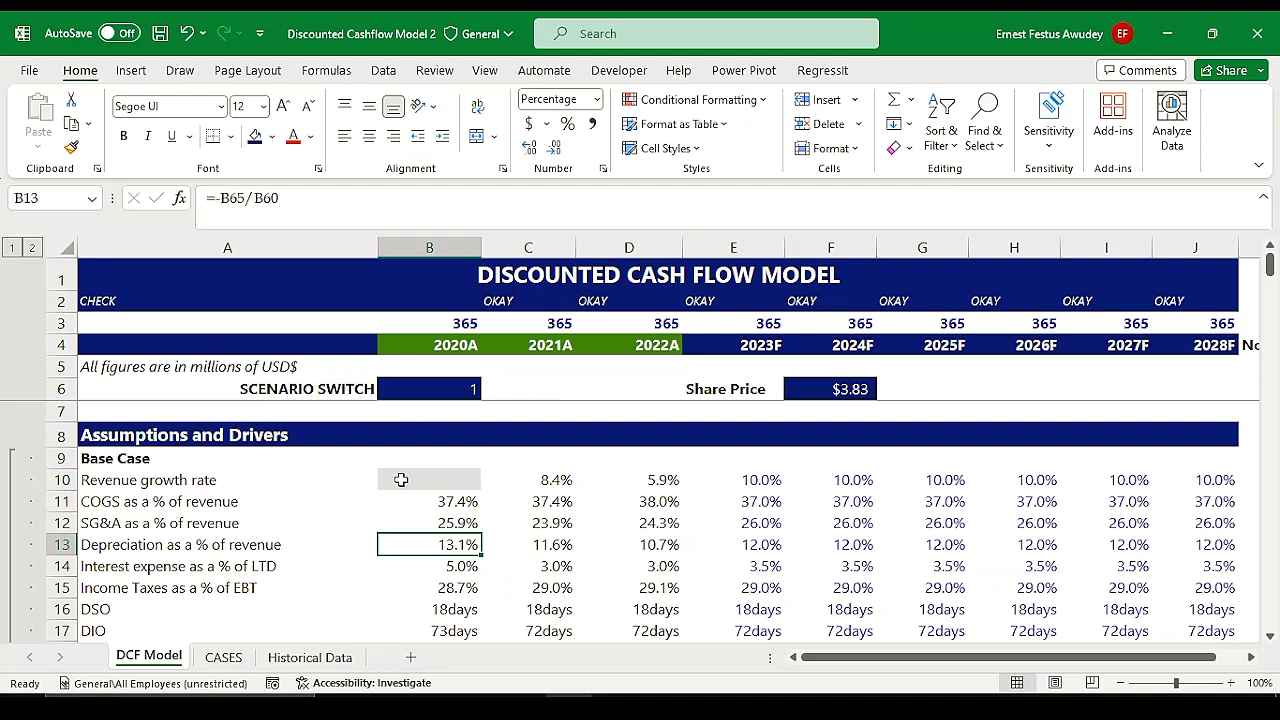
scroll(505, 480, "down", 1)
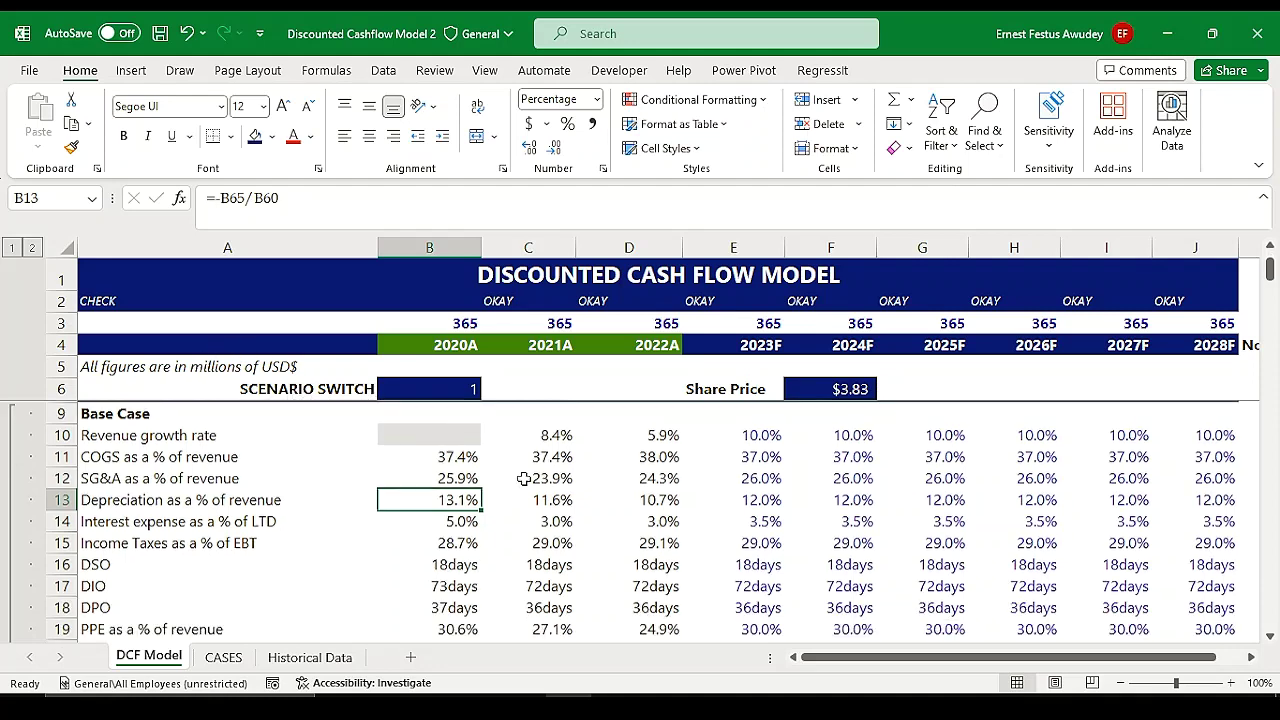
scroll(511, 482, "up", 1)
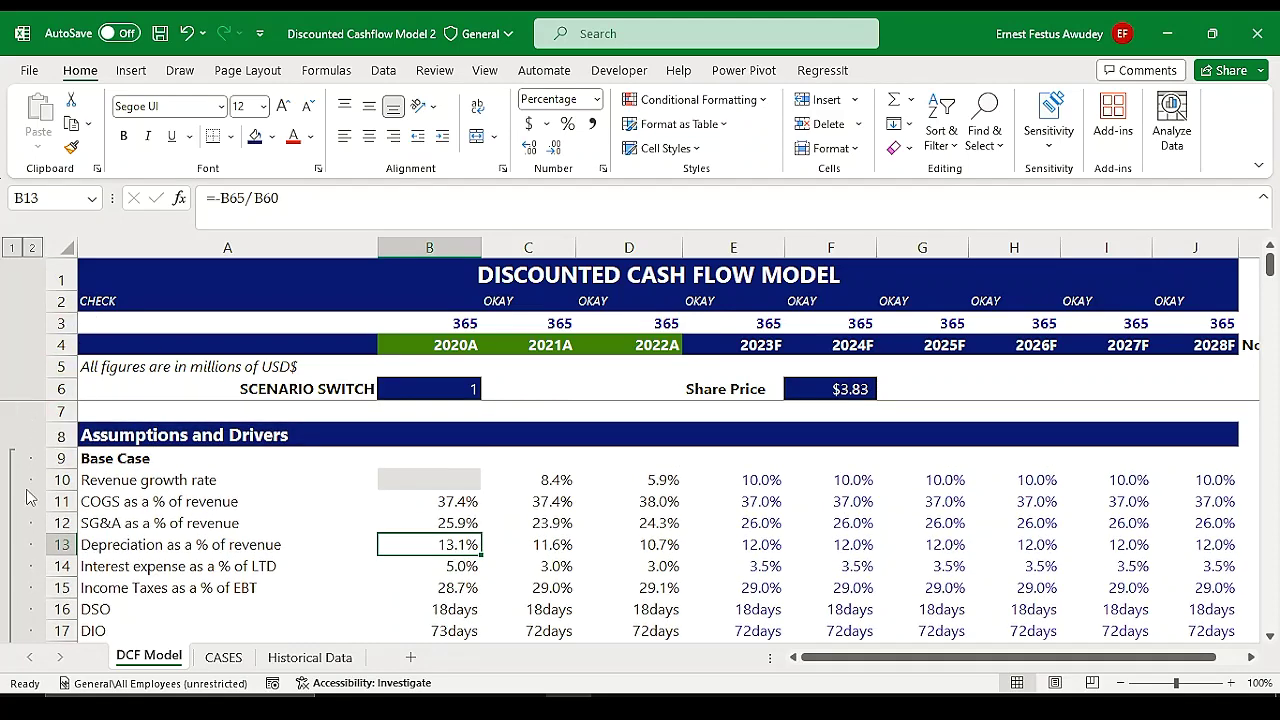
scroll(336, 451, "down", 1)
scroll(336, 451, "down", 10)
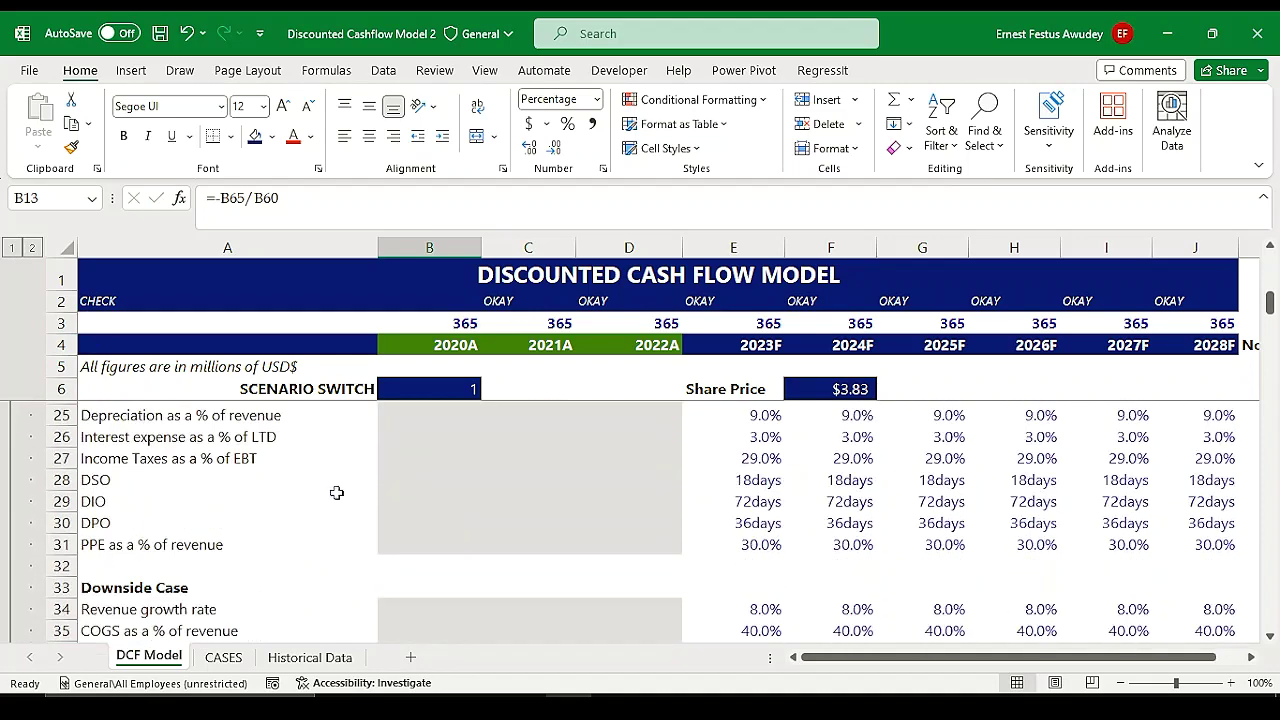
scroll(357, 518, "down", 5)
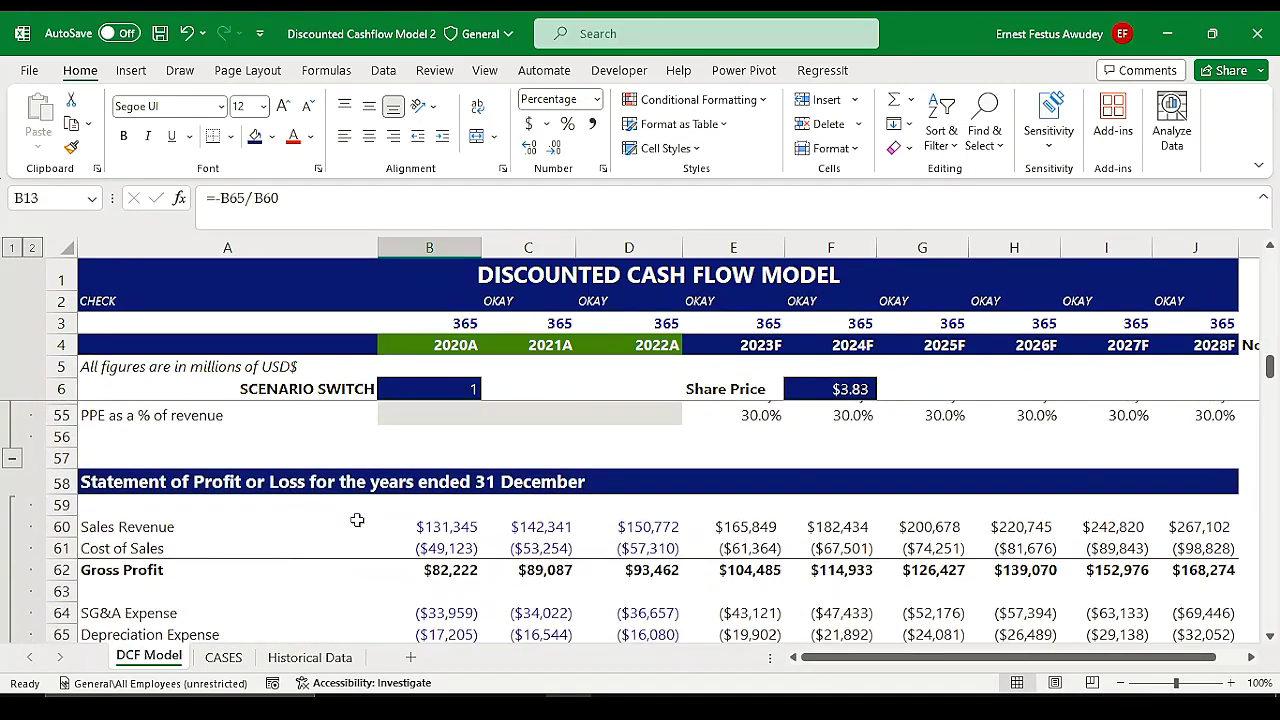
Step: Collapse all grouped rows to the first outline level and review the section headings down to Sensitivity Analysis
left_click(12, 249)
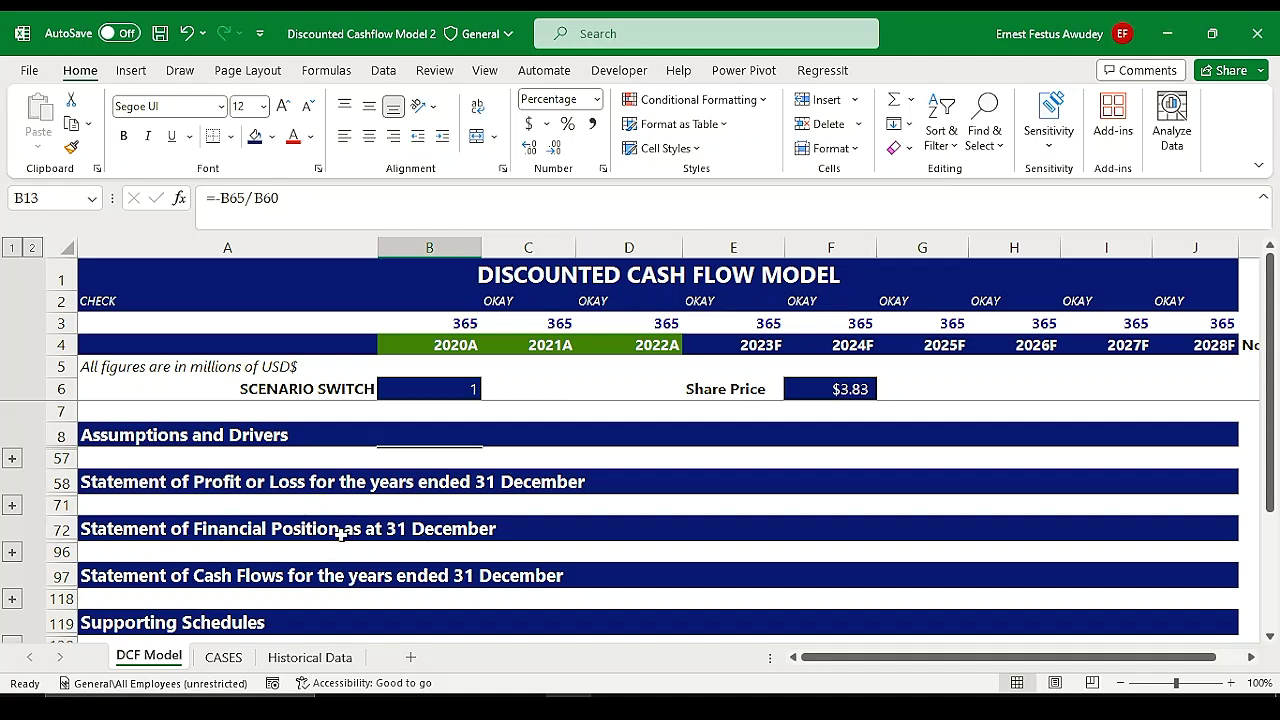
scroll(327, 547, "down", 1)
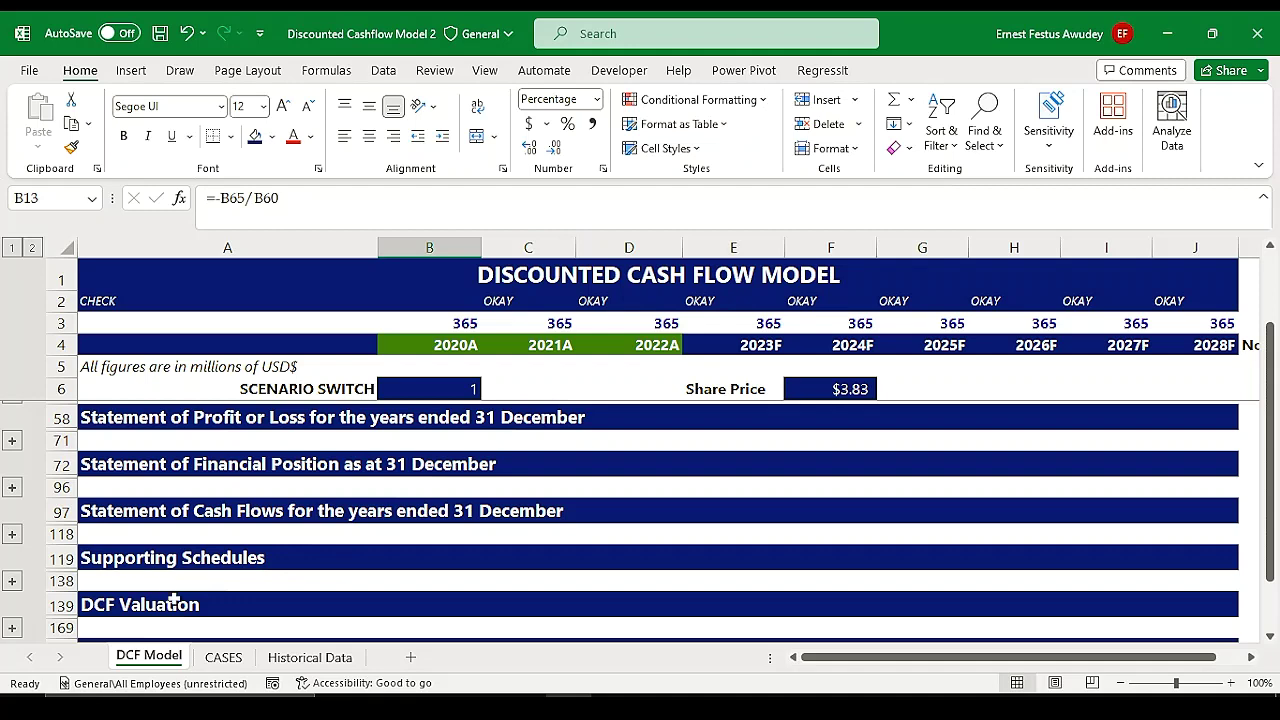
scroll(175, 608, "down", 1)
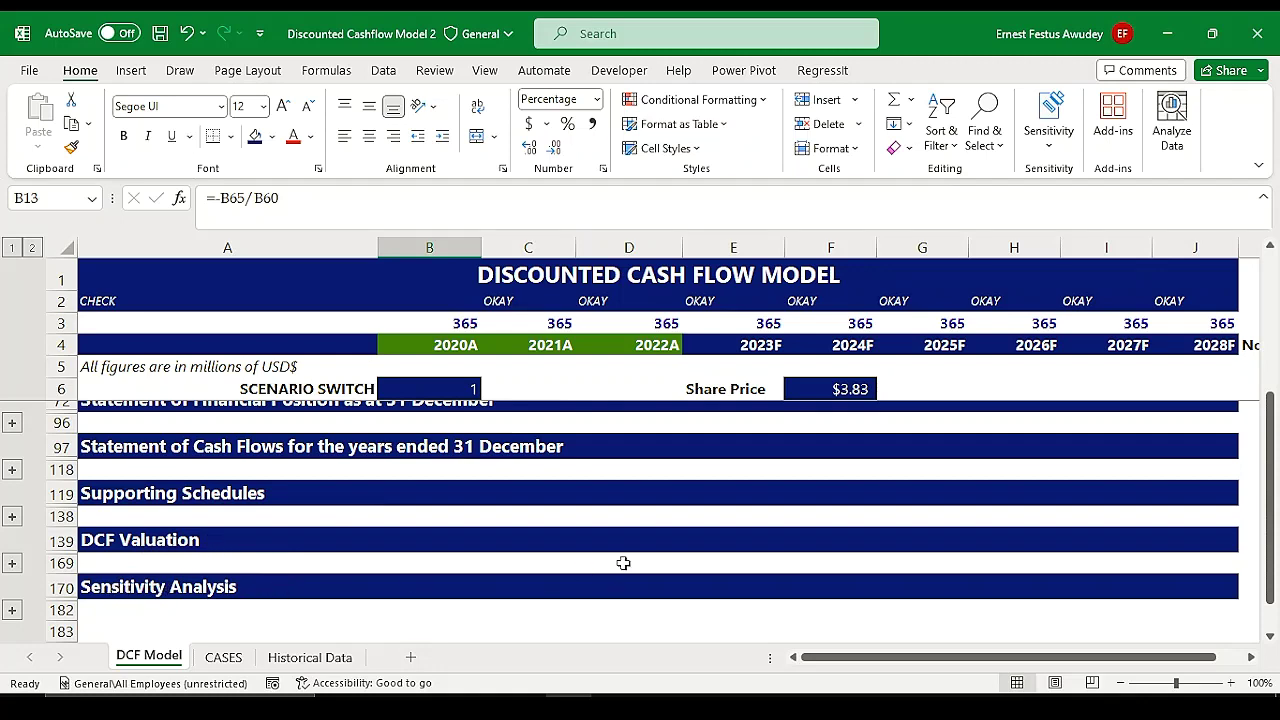
scroll(399, 549, "up", 2)
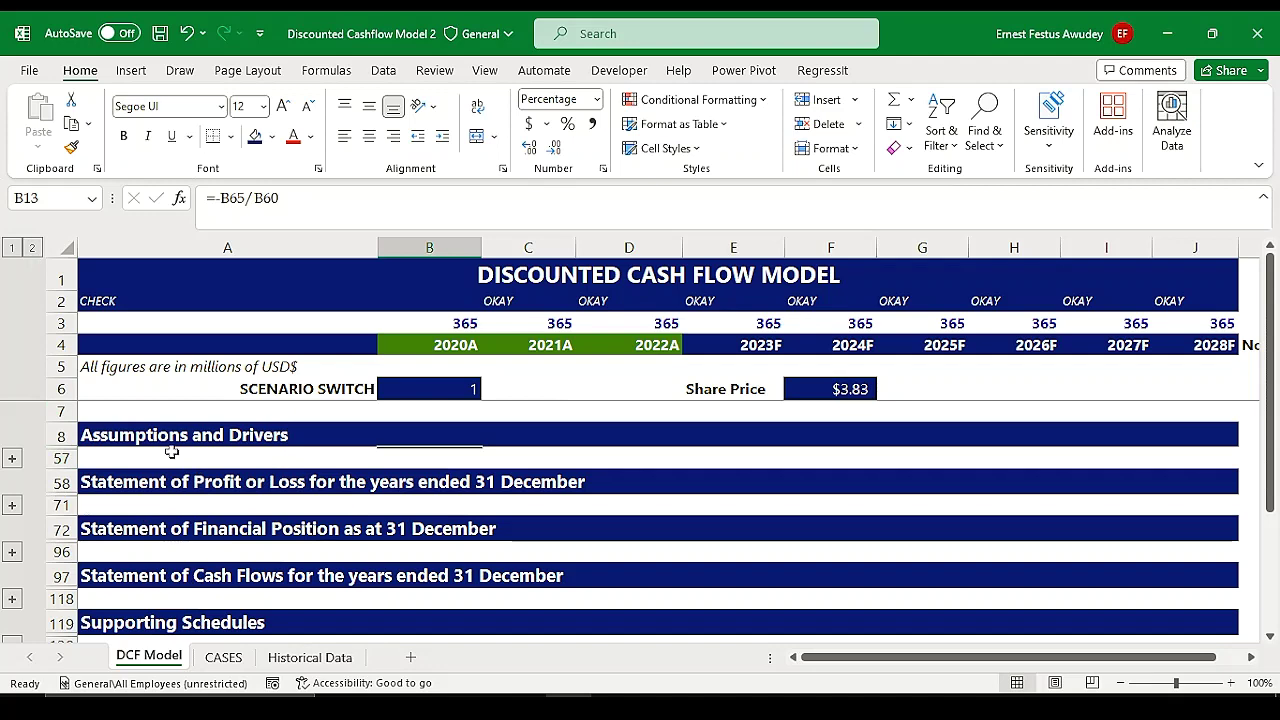
Step: Expand all grouped rows and look through the scenario assumptions down to the Statement of Profit or Loss
left_click(31, 248)
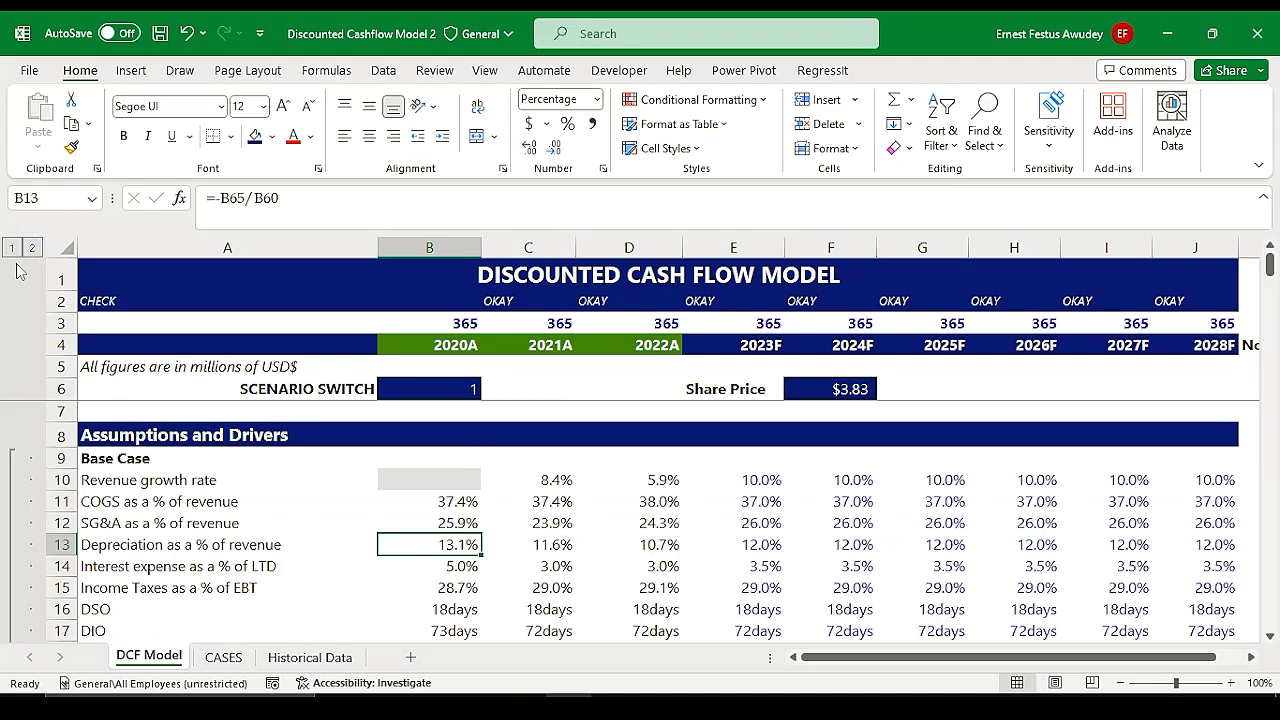
scroll(330, 516, "down", 5)
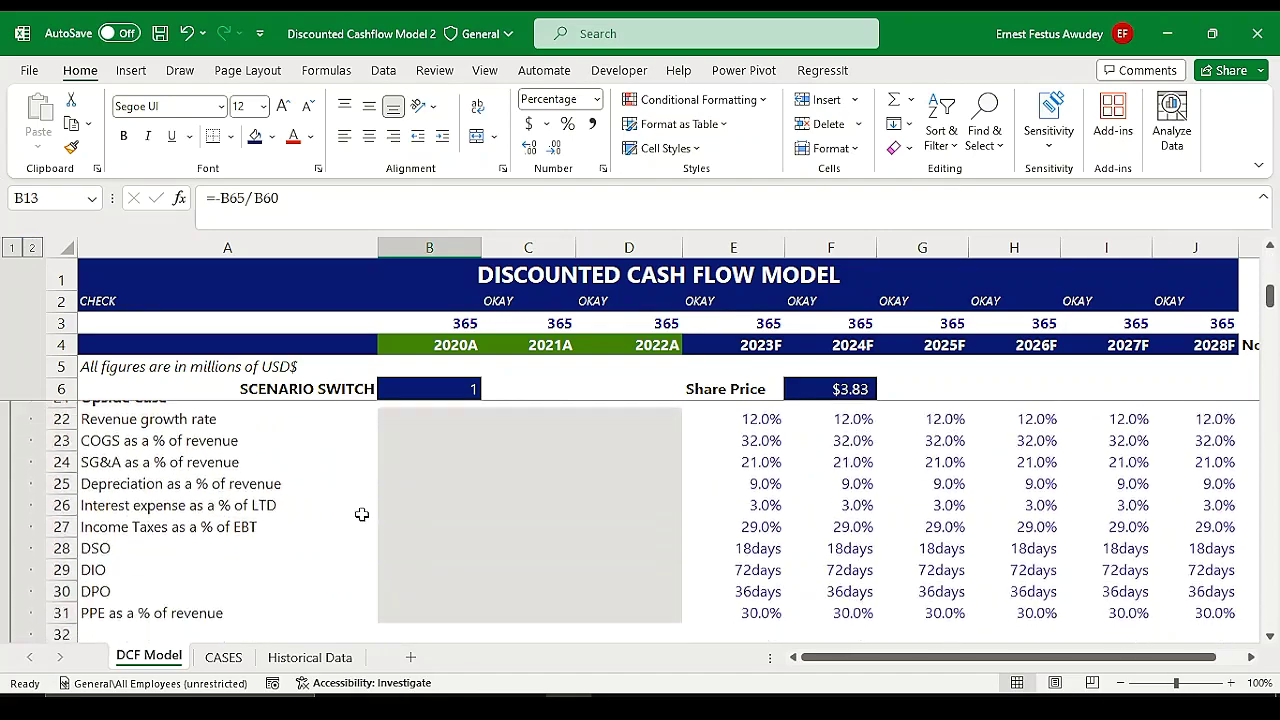
scroll(362, 514, "down", 8)
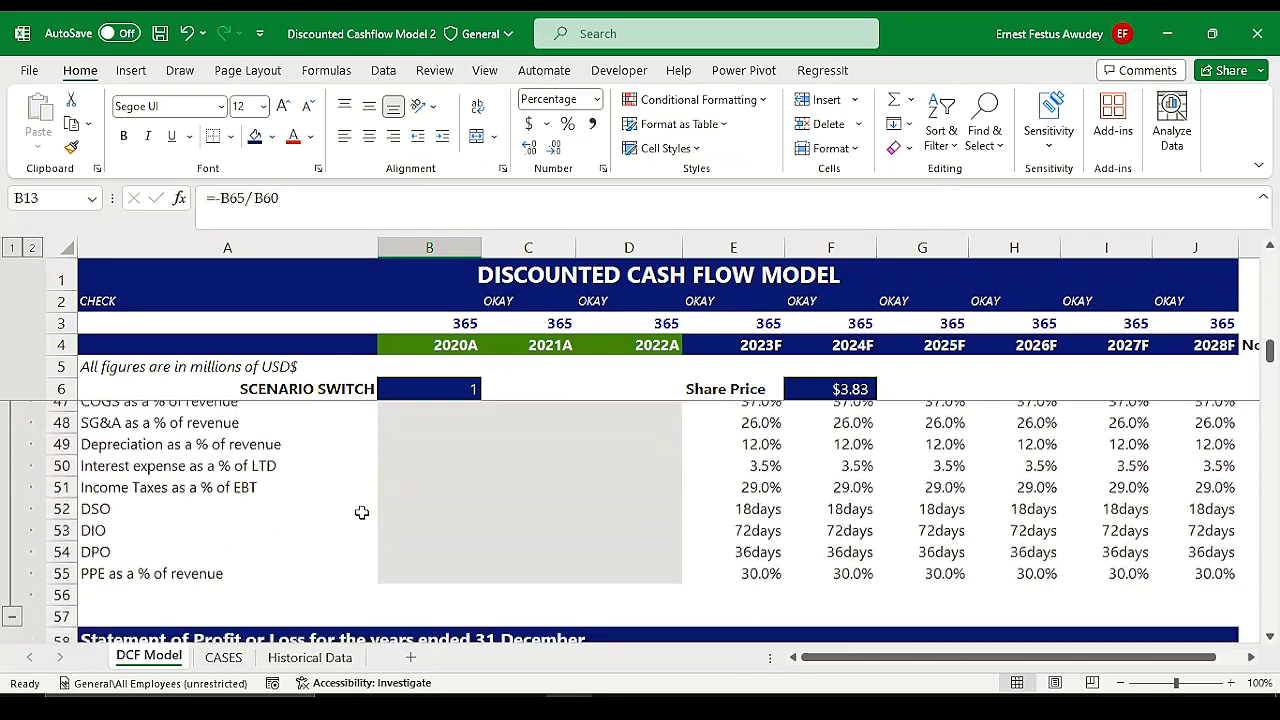
scroll(362, 513, "down", 4)
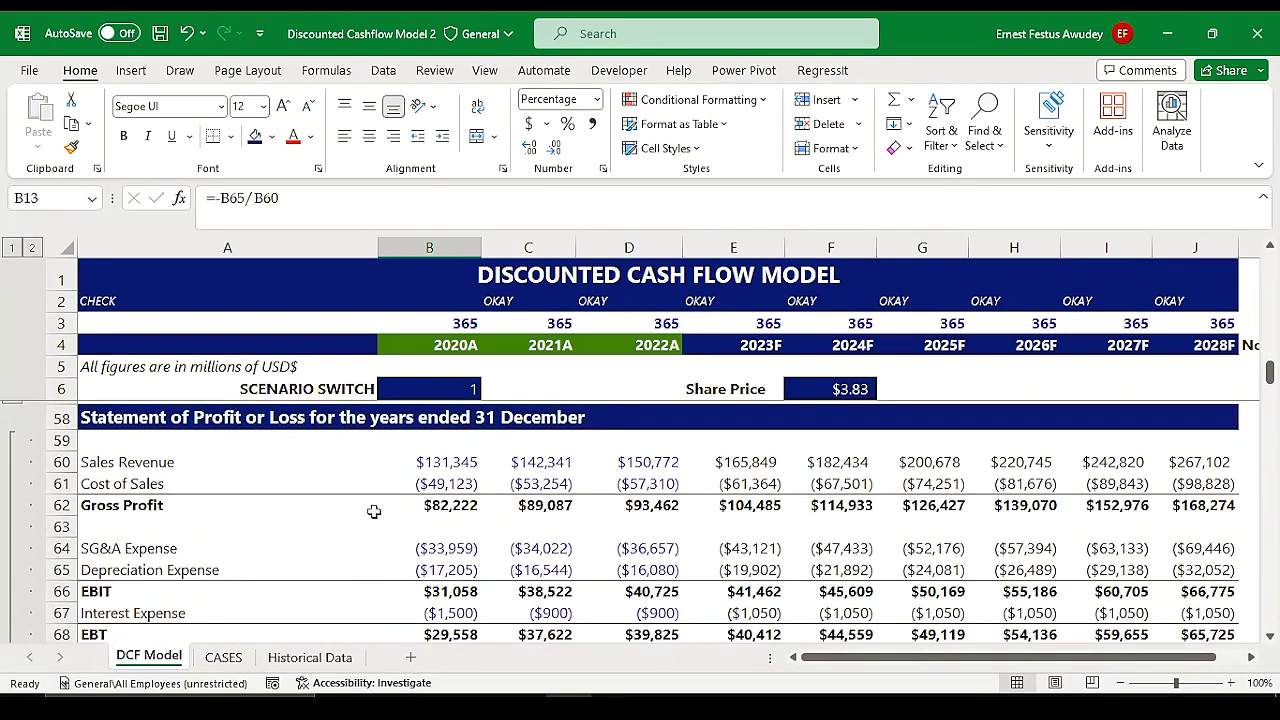
scroll(397, 521, "down", 3)
scroll(397, 521, "up", 4)
scroll(397, 523, "up", 16)
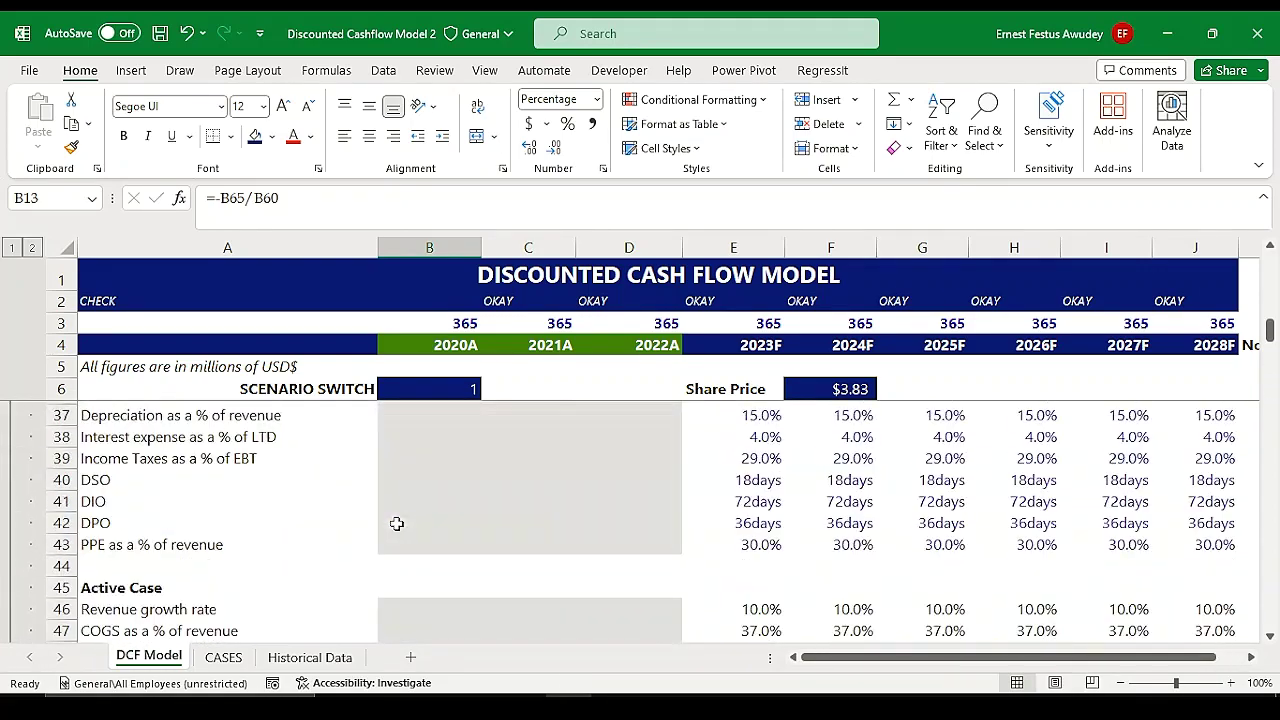
scroll(397, 523, "down", 2)
scroll(397, 526, "up", 2)
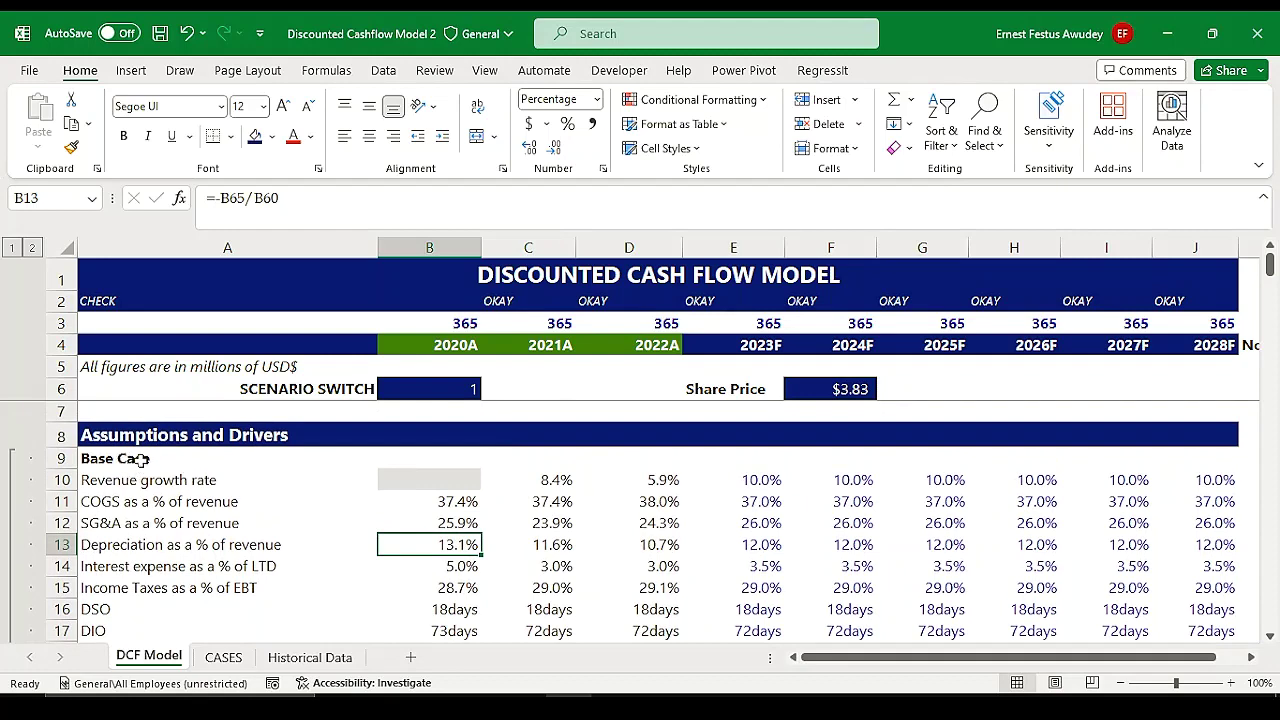
Step: Select the Base Case labels in A9:A19 and the Upside Case labels in A21:A31 to review their drivers
left_click_drag(140, 458, 142, 605)
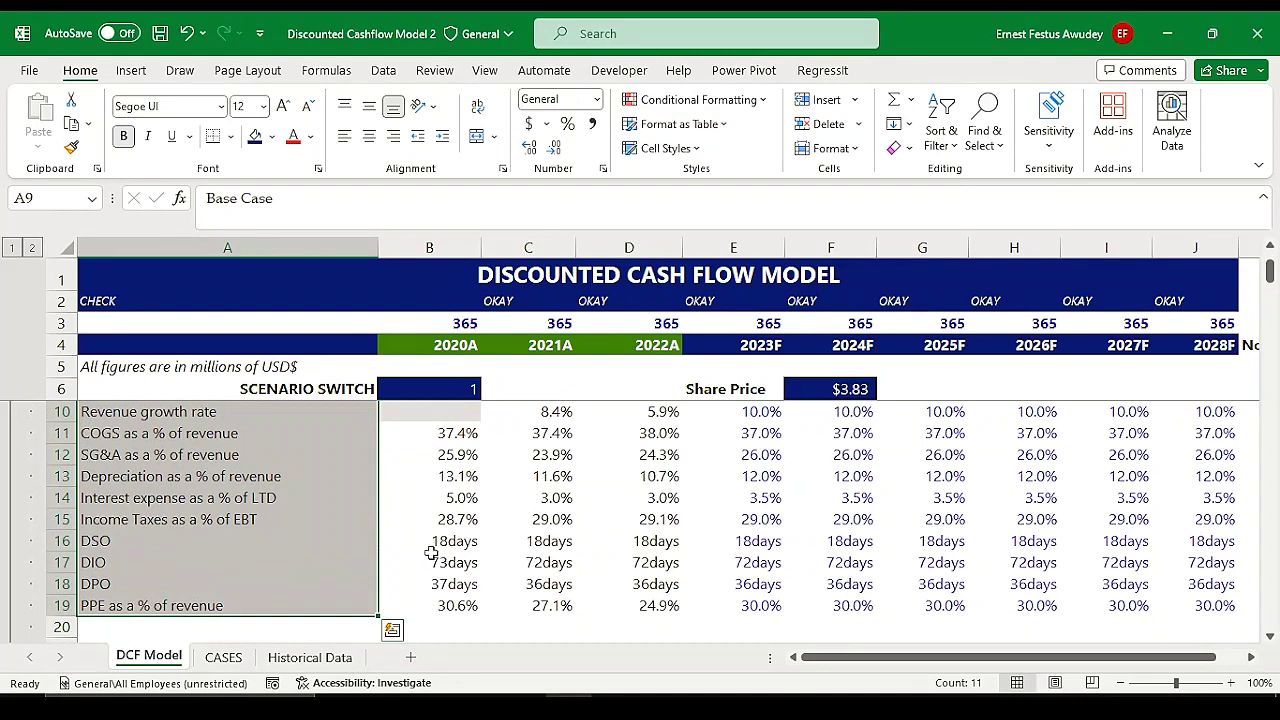
left_click(430, 558)
scroll(430, 553, "down", 3)
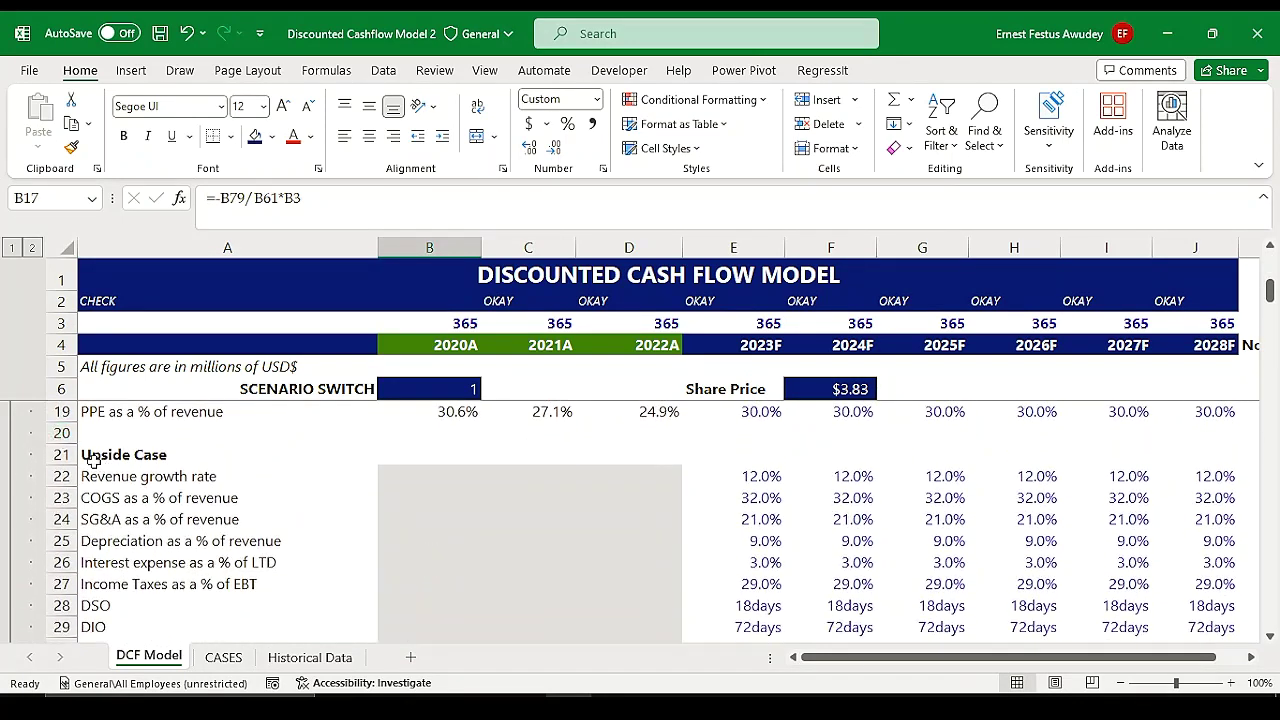
left_click_drag(92, 458, 112, 614)
scroll(423, 497, "up", 1)
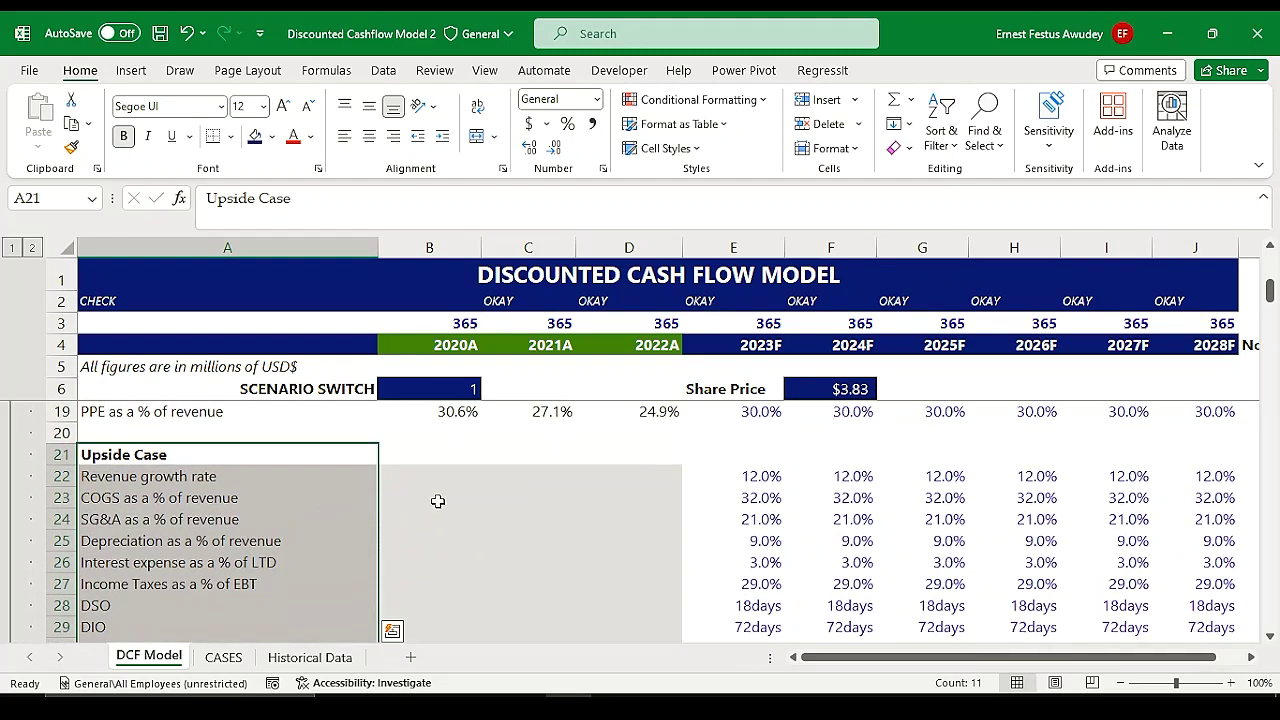
Step: Select the Downside Case labels in A33:A43 to review its drivers, and return to the Upside Case heading in A21
scroll(437, 500, "down", 3)
scroll(437, 512, "down", 1)
left_click_drag(100, 519, 246, 563)
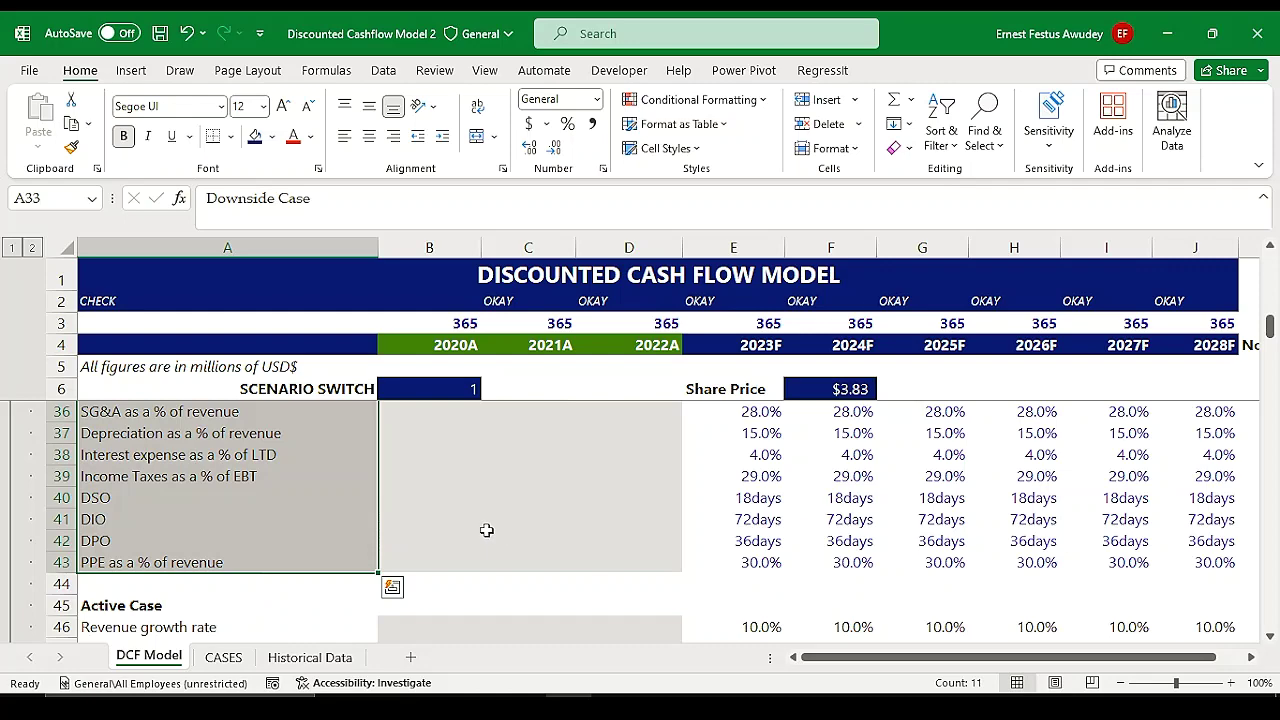
scroll(316, 530, "up", 2)
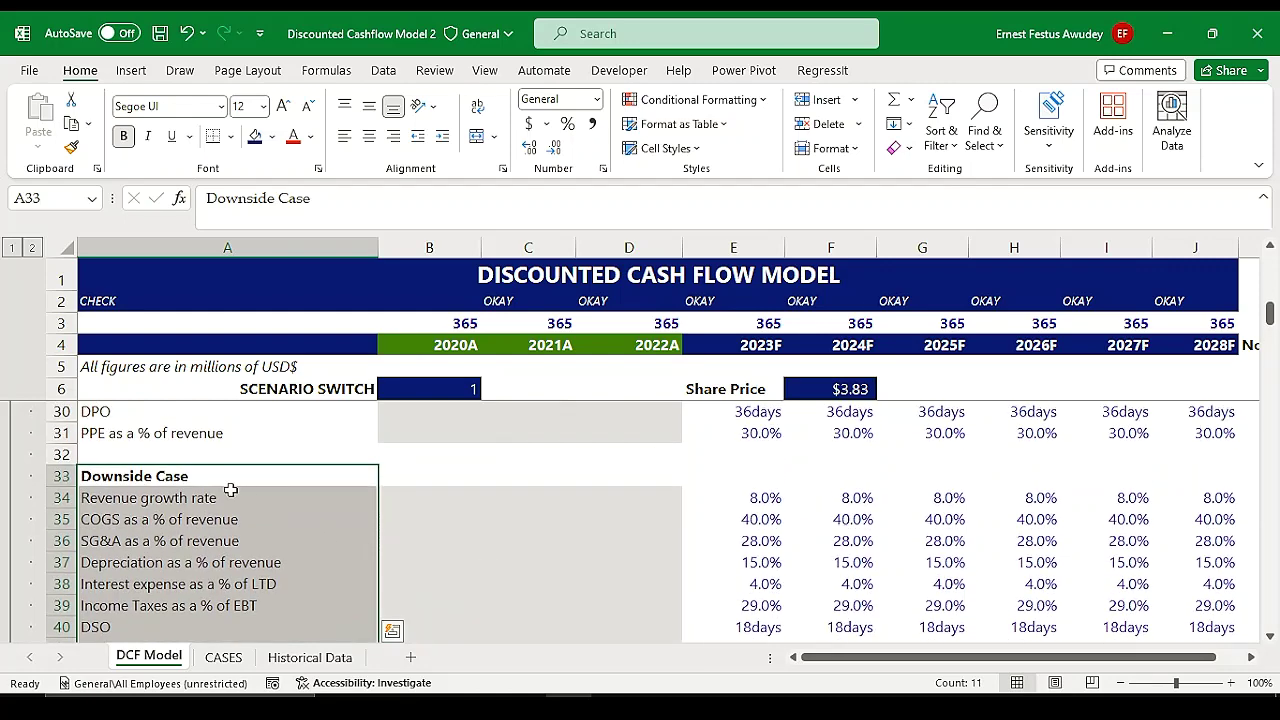
scroll(230, 467, "up", 2)
scroll(230, 440, "up", 2)
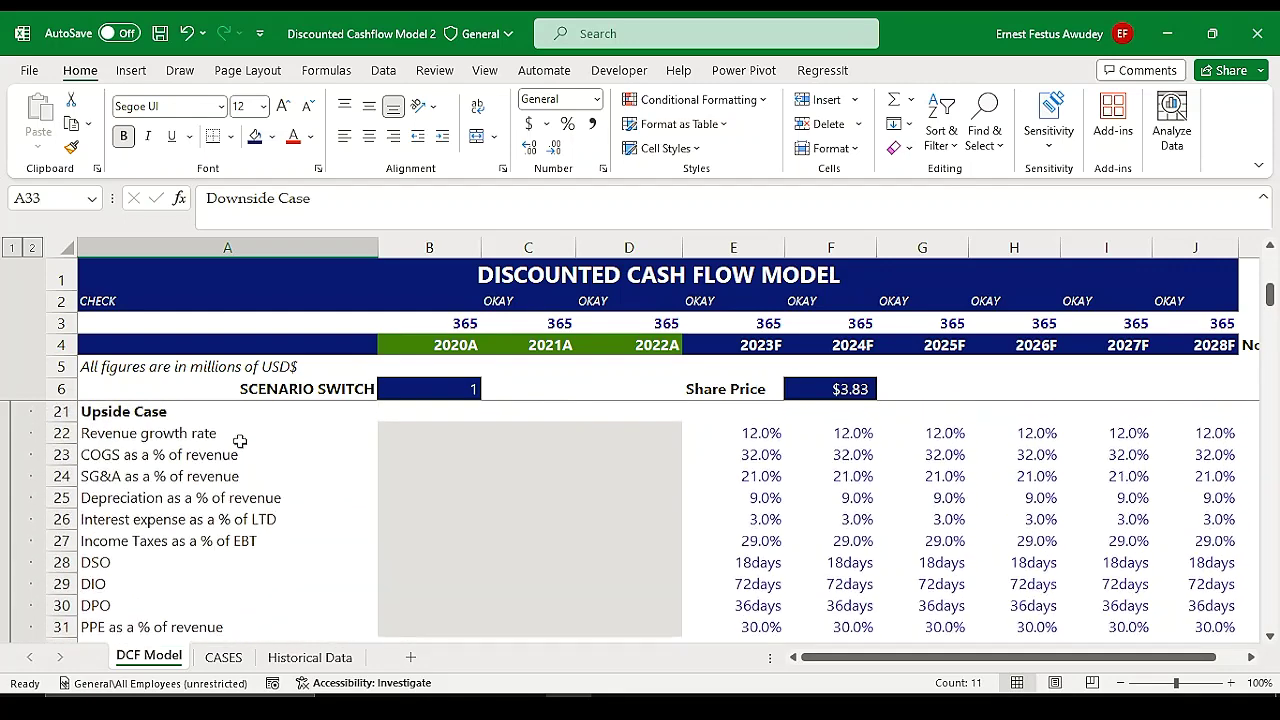
scroll(196, 447, "up", 1)
left_click(162, 477)
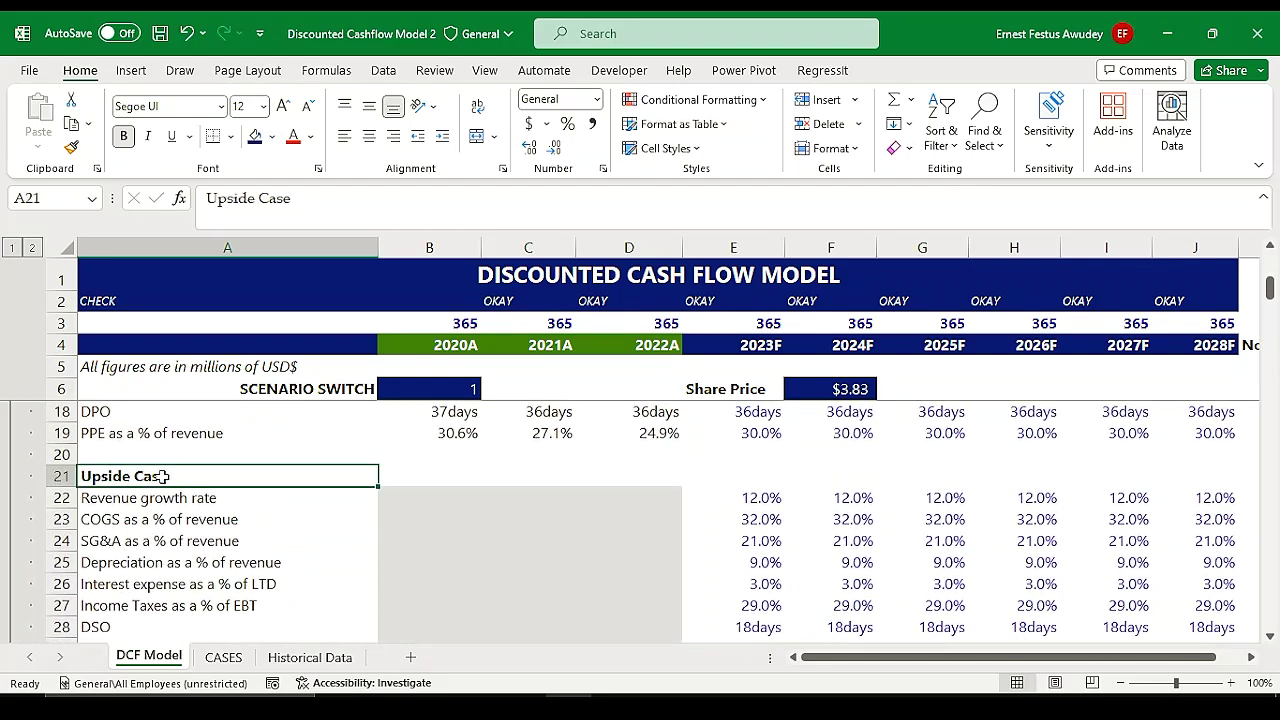
Step: Compare the scenario blocks with the Active Case and select its labels in A45:A55
scroll(180, 484, "up", 4)
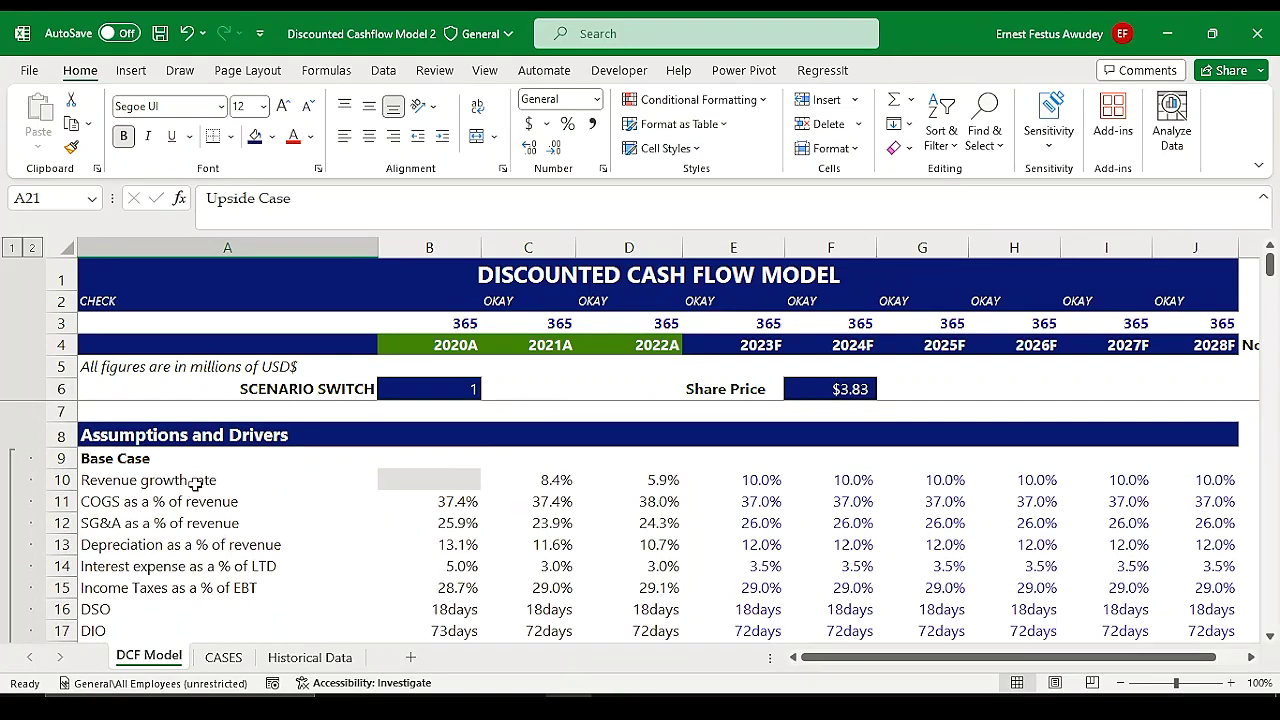
scroll(291, 553, "down", 7)
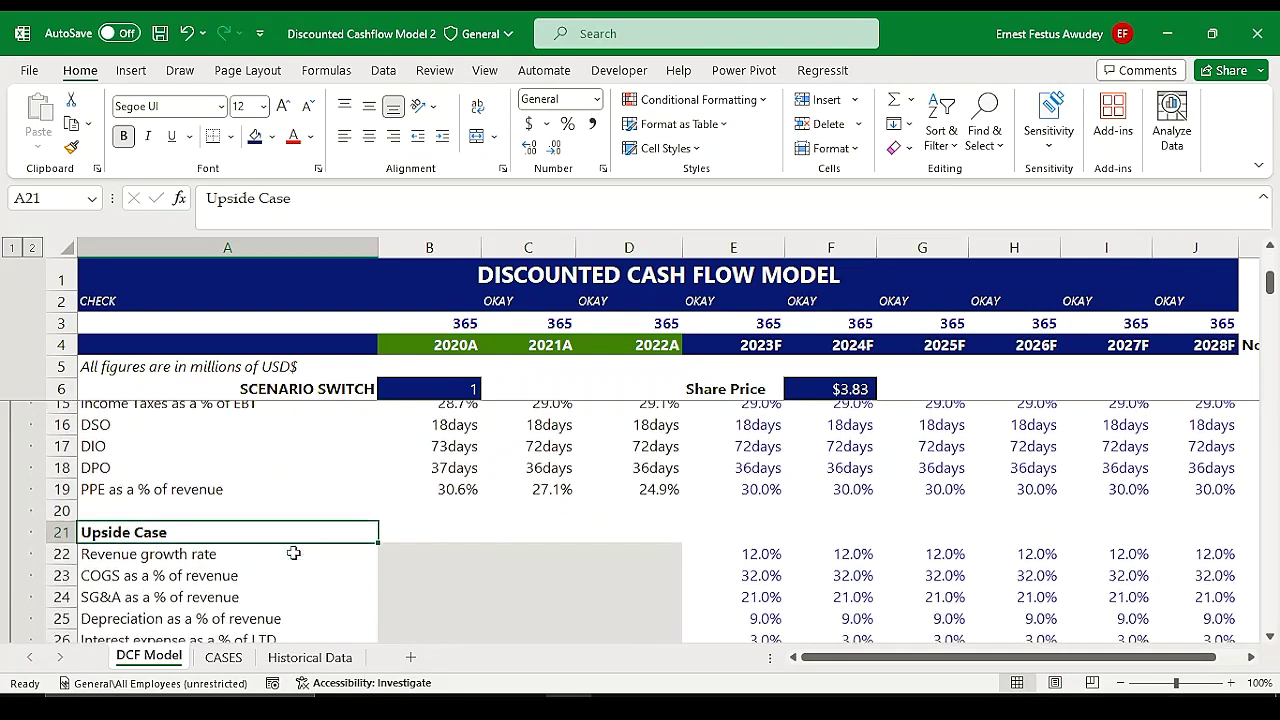
scroll(291, 553, "down", 4)
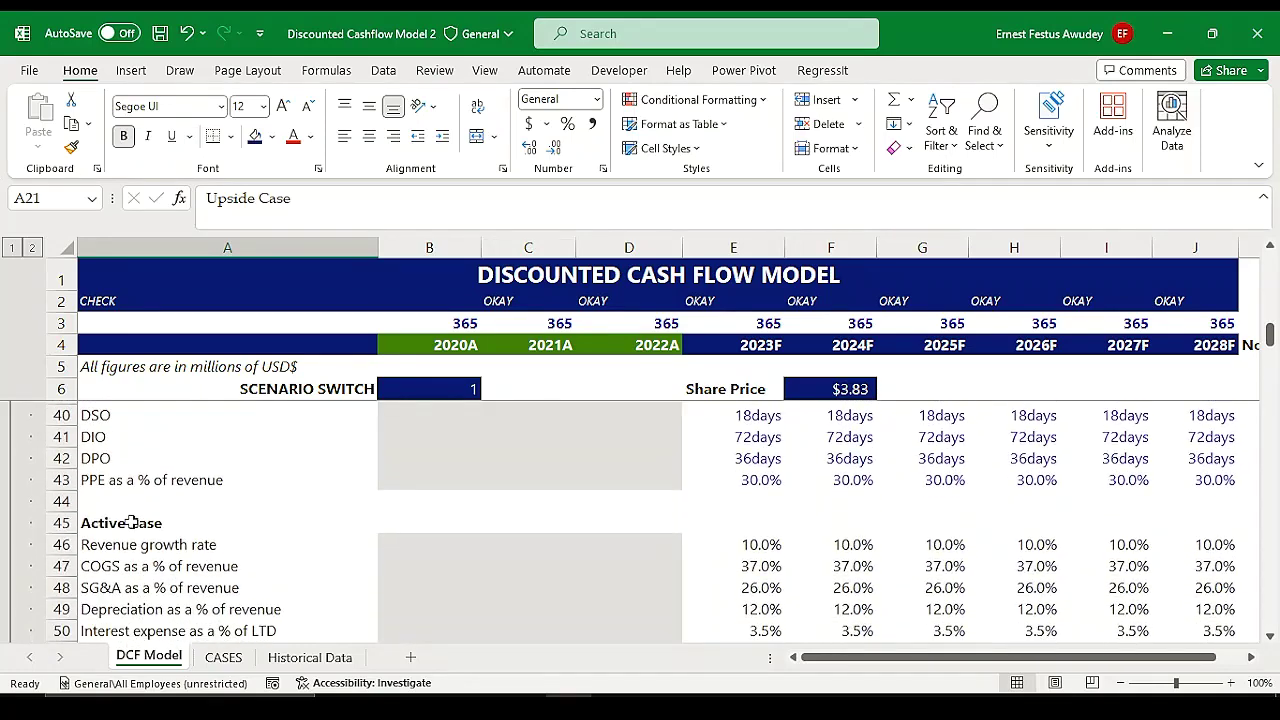
scroll(131, 522, "down", 2)
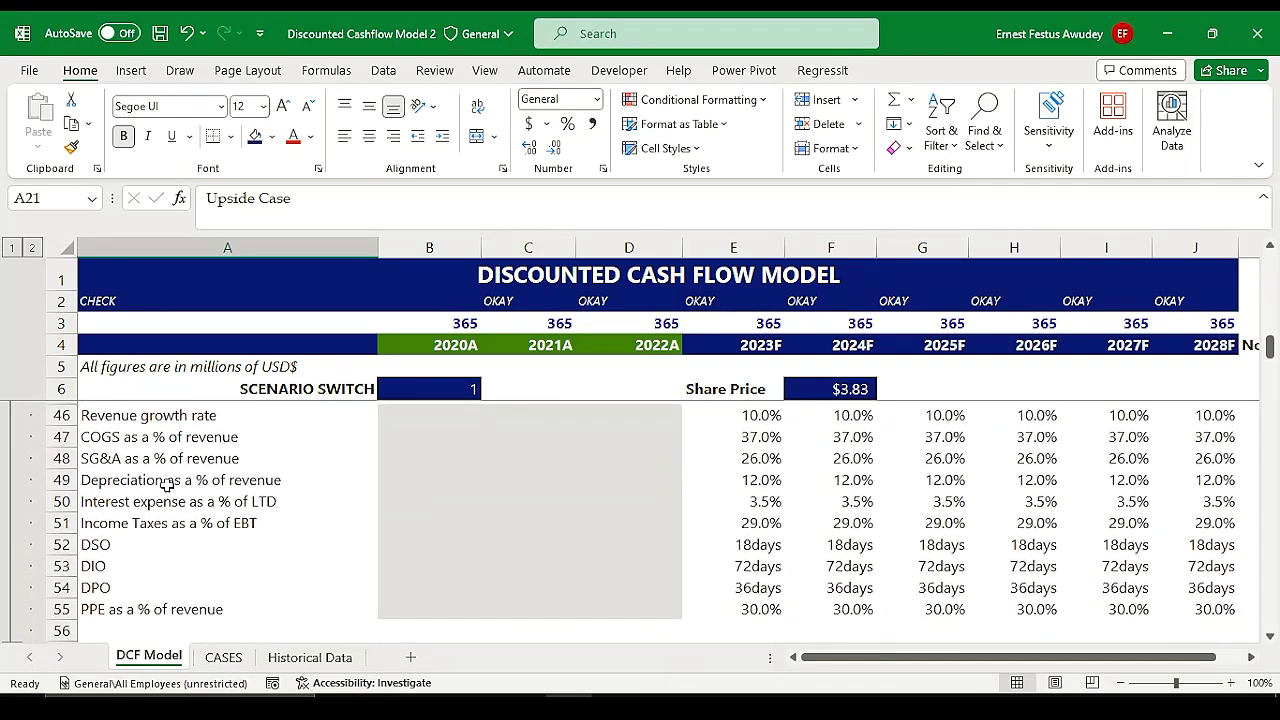
scroll(167, 484, "up", 1)
left_click_drag(120, 458, 200, 607)
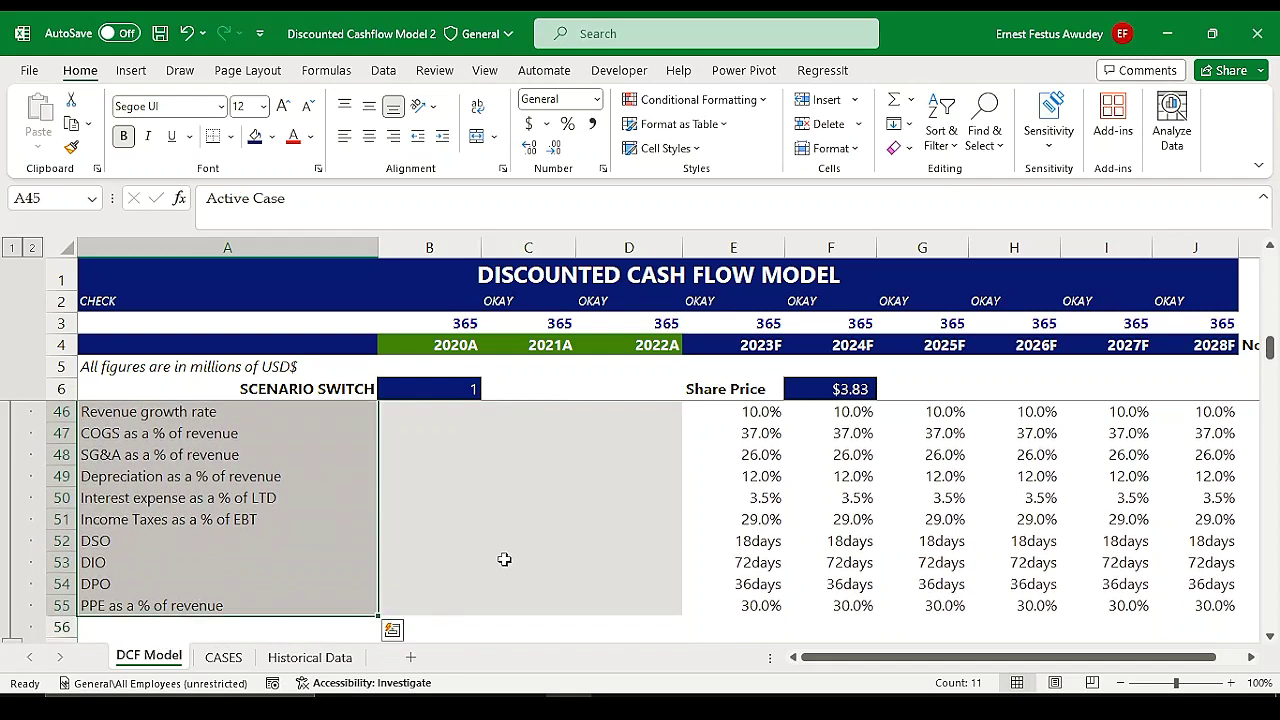
scroll(504, 559, "up", 2)
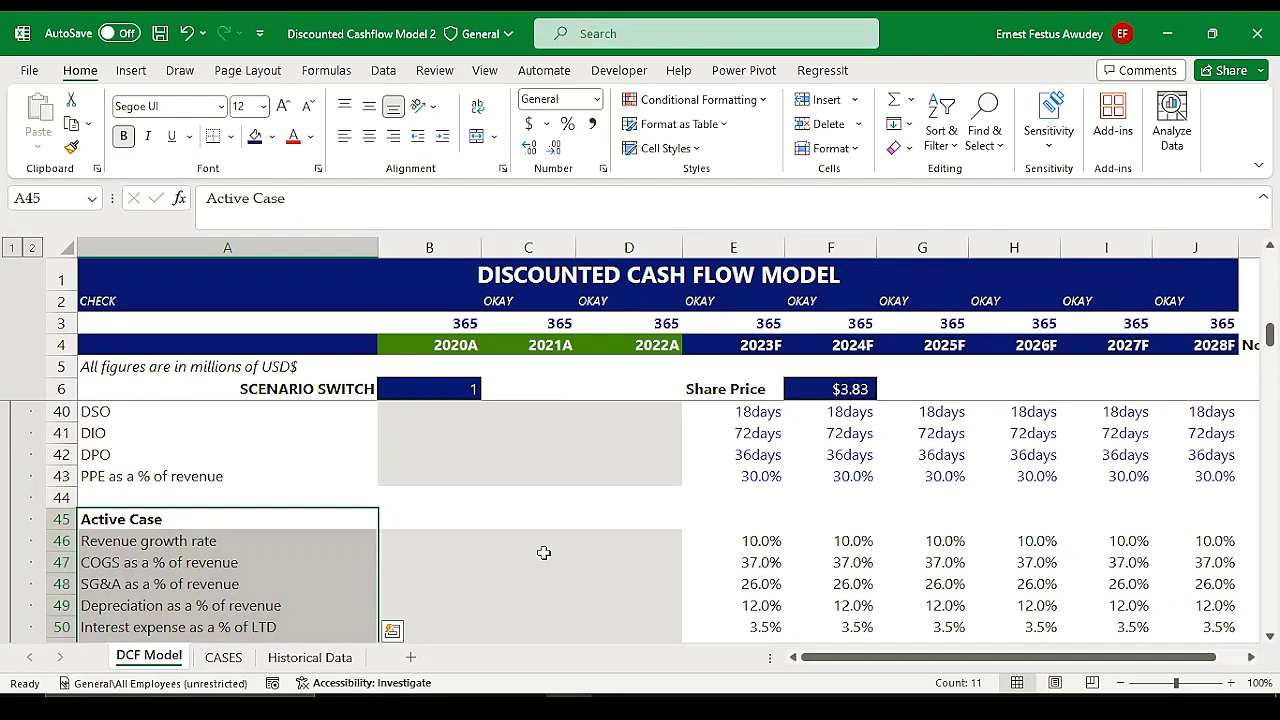
Step: Set the scenario switch in cell B6 to 2
left_click(462, 388)
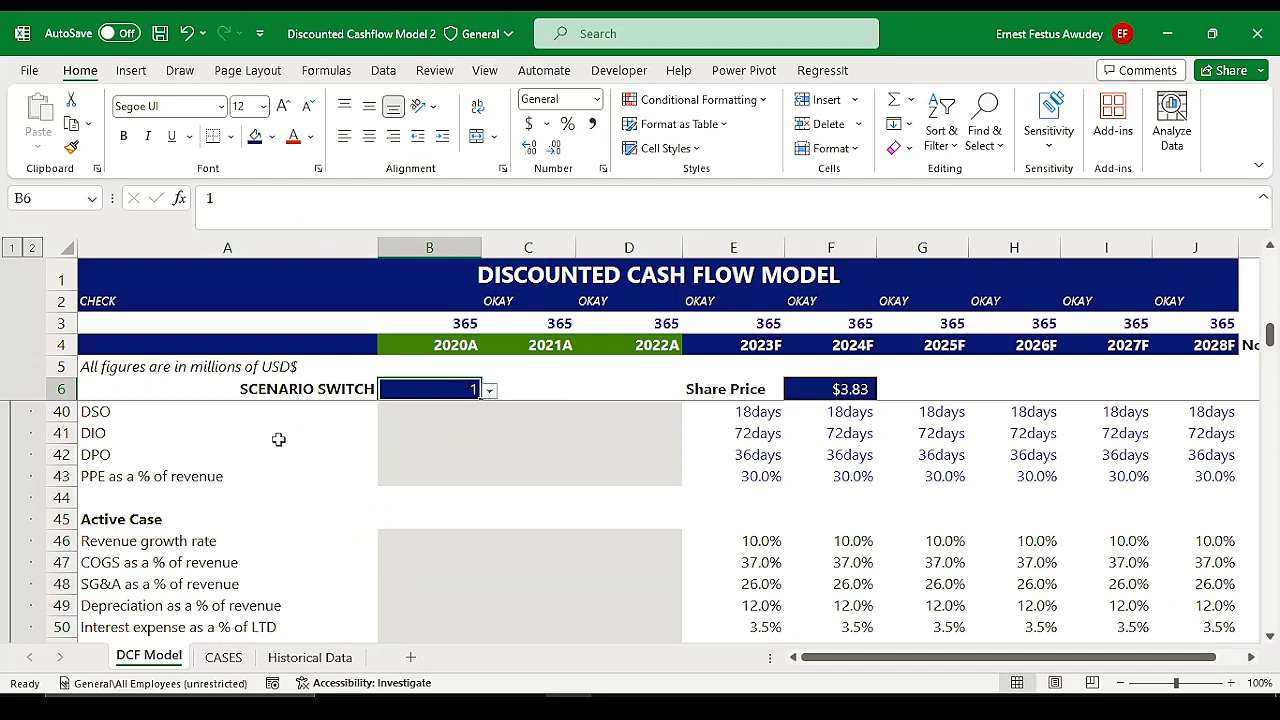
scroll(251, 457, "up", 8)
scroll(260, 476, "up", 3)
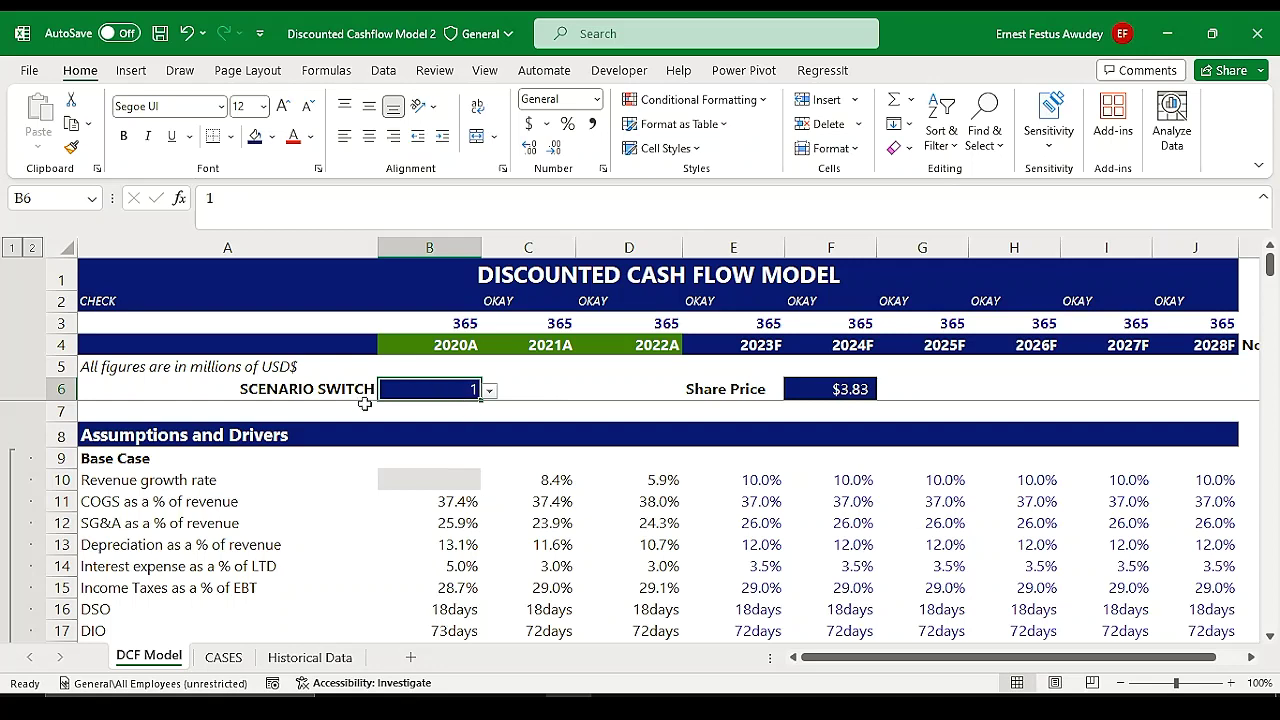
left_click(490, 392)
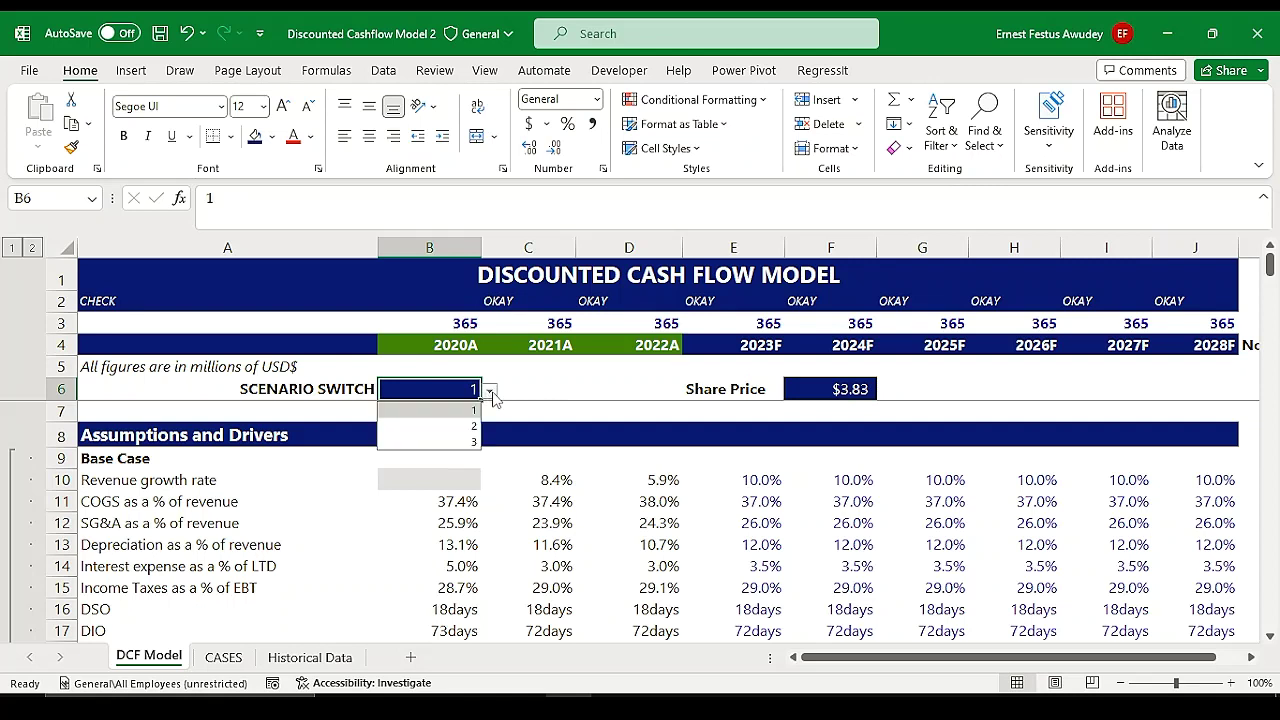
left_click(450, 430)
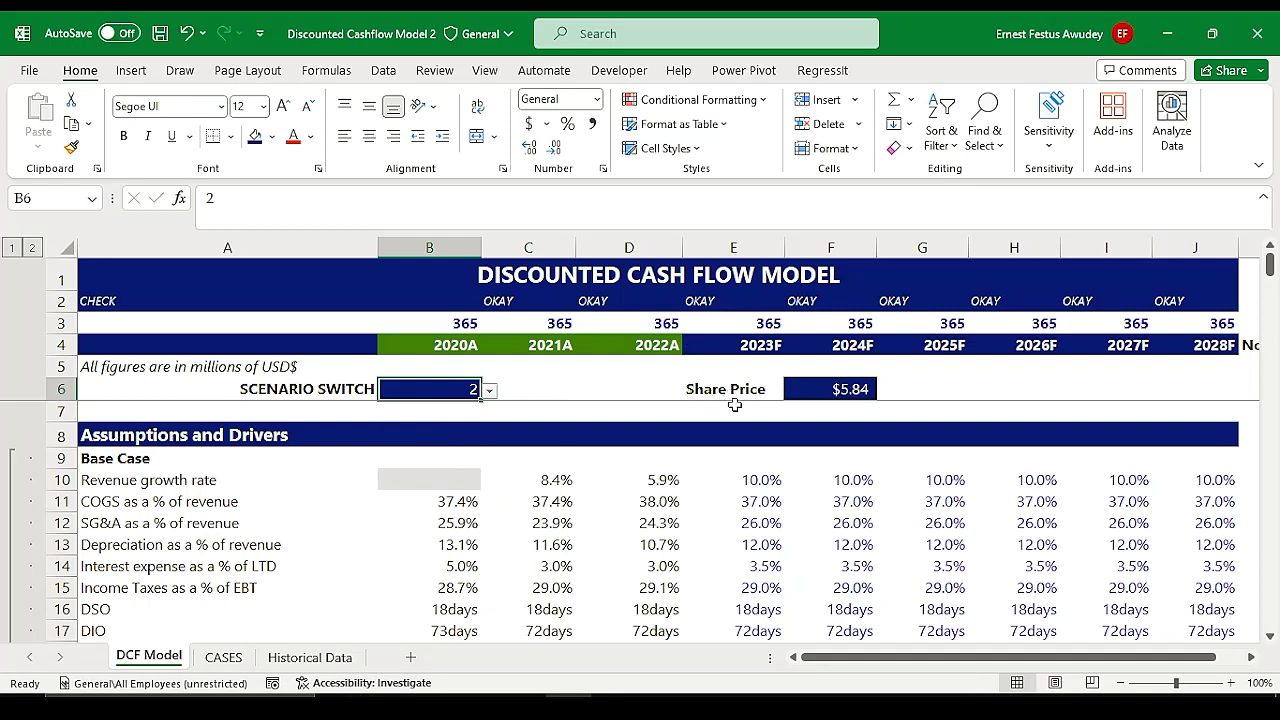
Step: Examine the financial statements, the DCF valuation and the sensitivity analysis under scenario 2
scroll(736, 470, "down", 15)
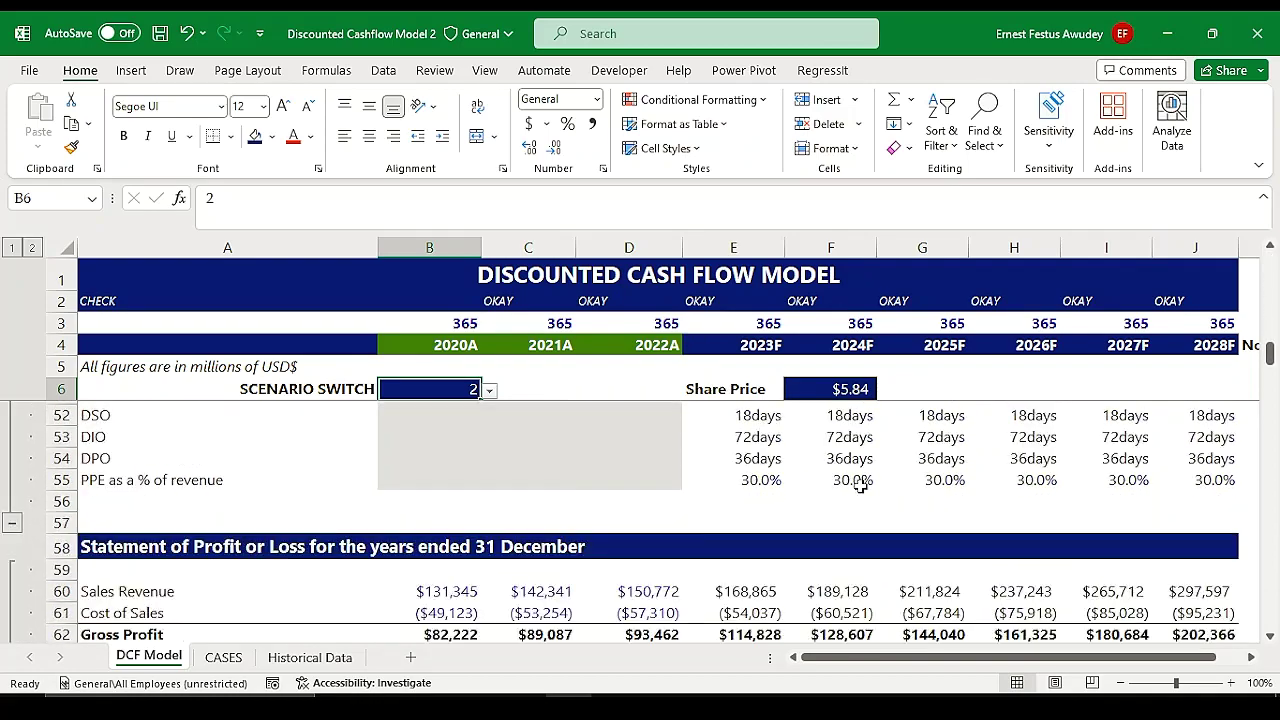
scroll(860, 485, "down", 20)
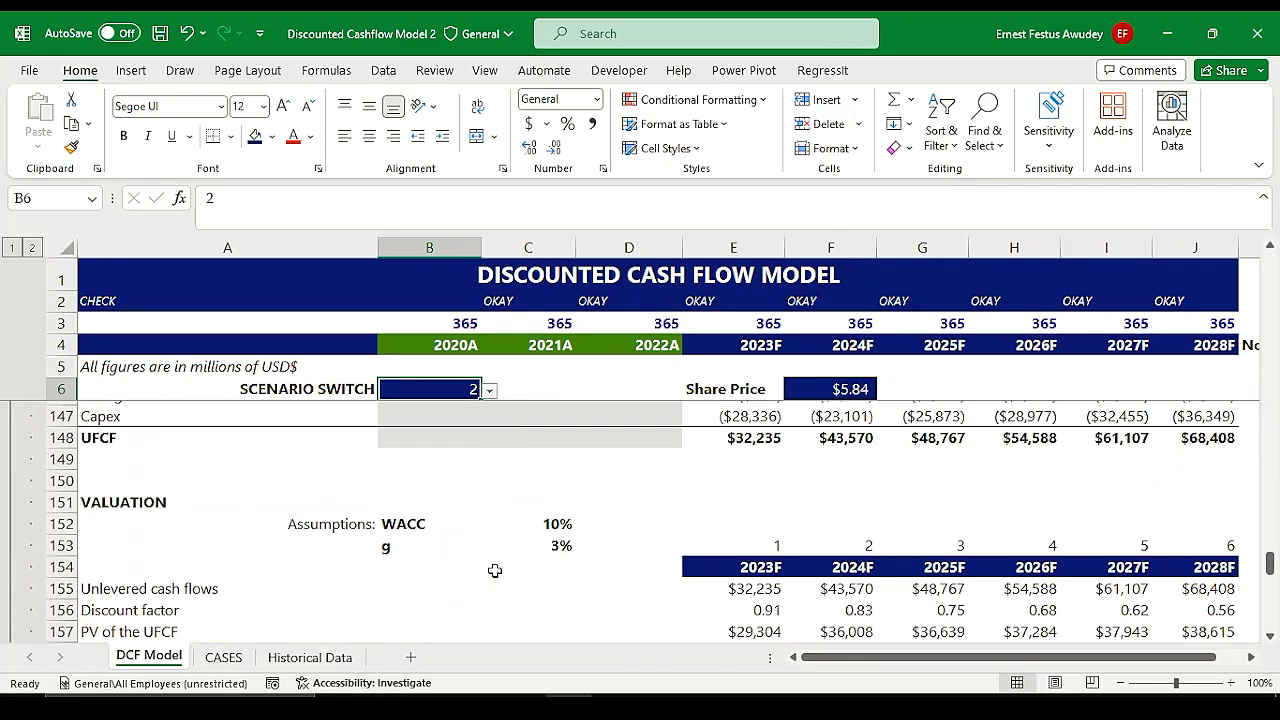
scroll(494, 570, "up", 2)
scroll(563, 569, "down", 9)
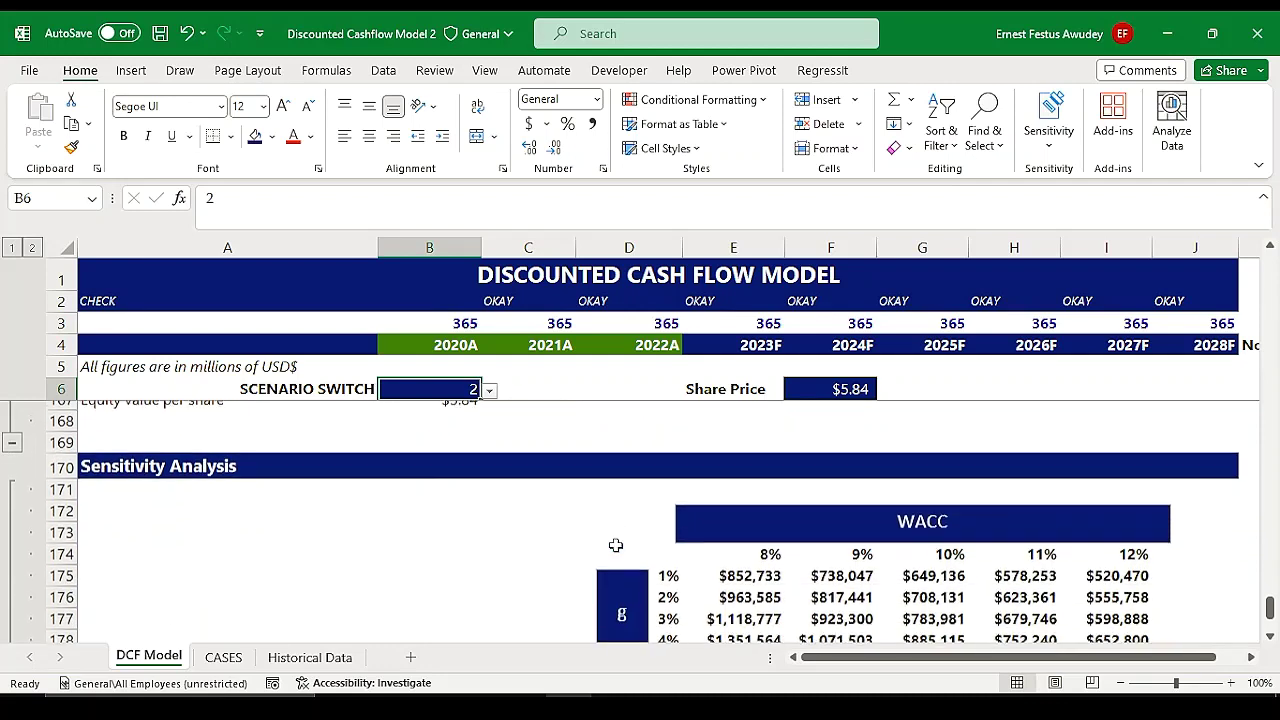
Step: Set the scenario switch in cell B6 to 3 and inspect the Share Price formula in F6
scroll(616, 545, "up", 3)
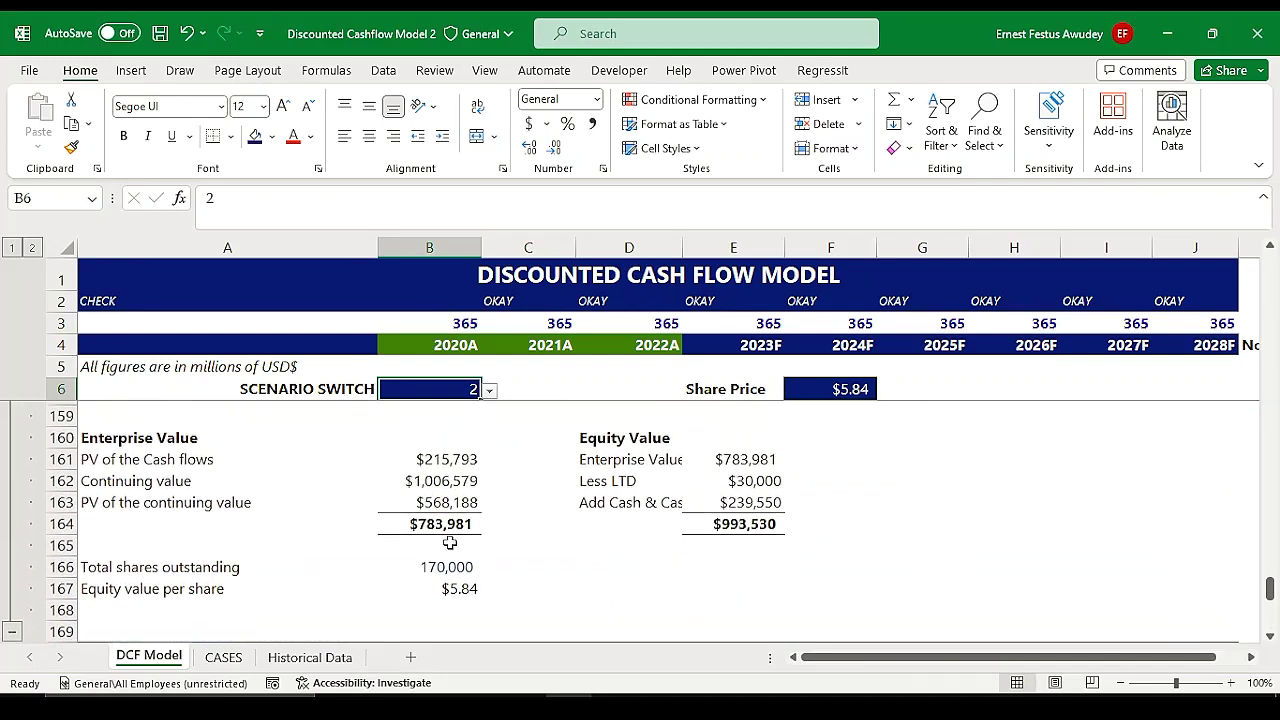
left_click(490, 390)
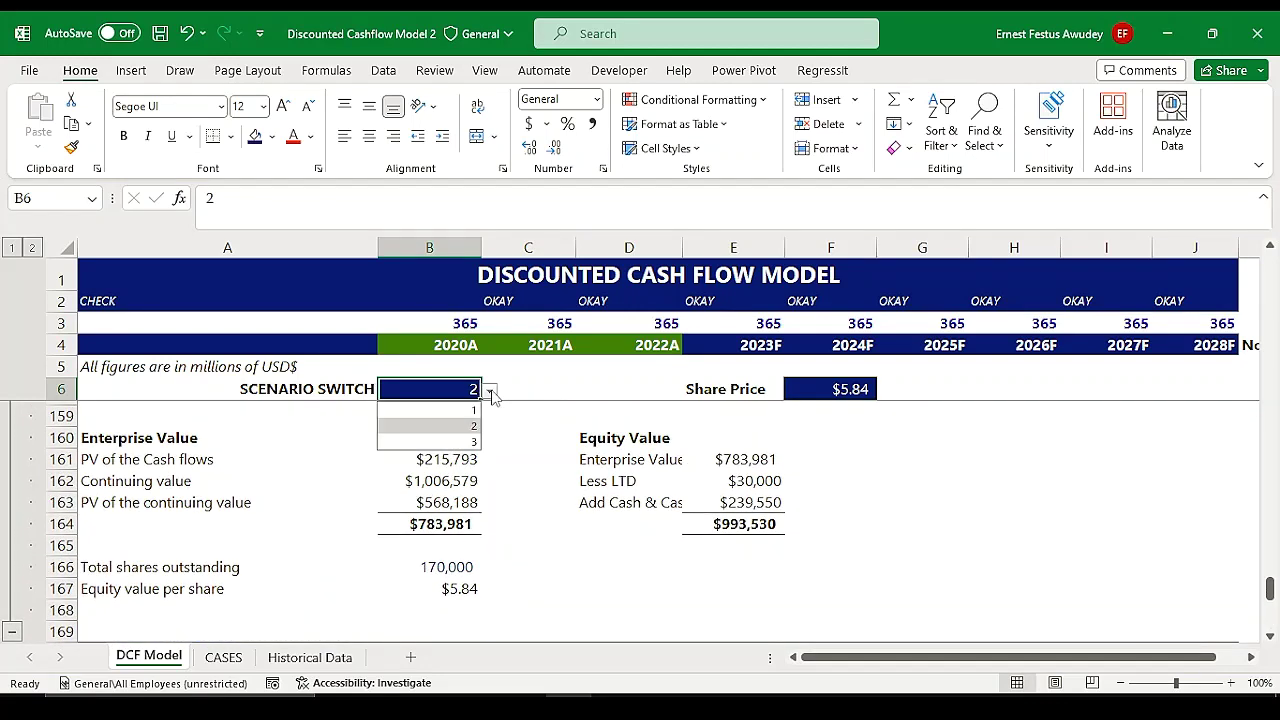
left_click(447, 442)
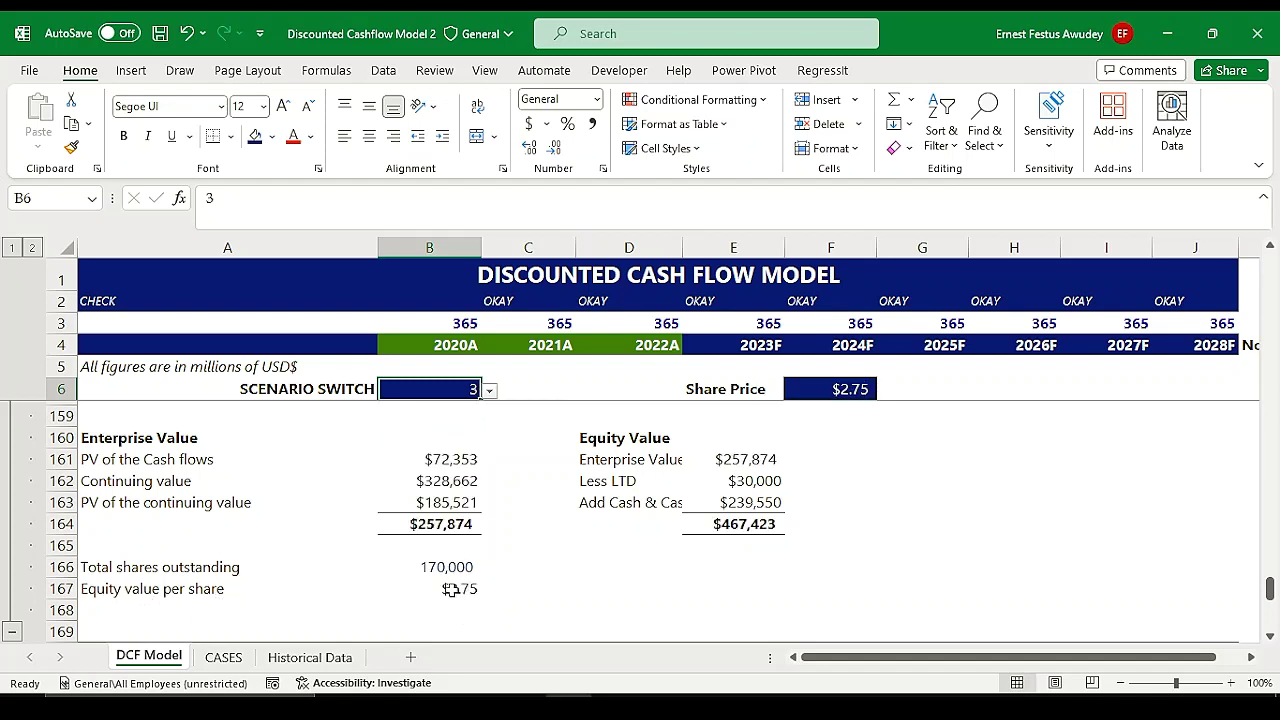
left_click(838, 389)
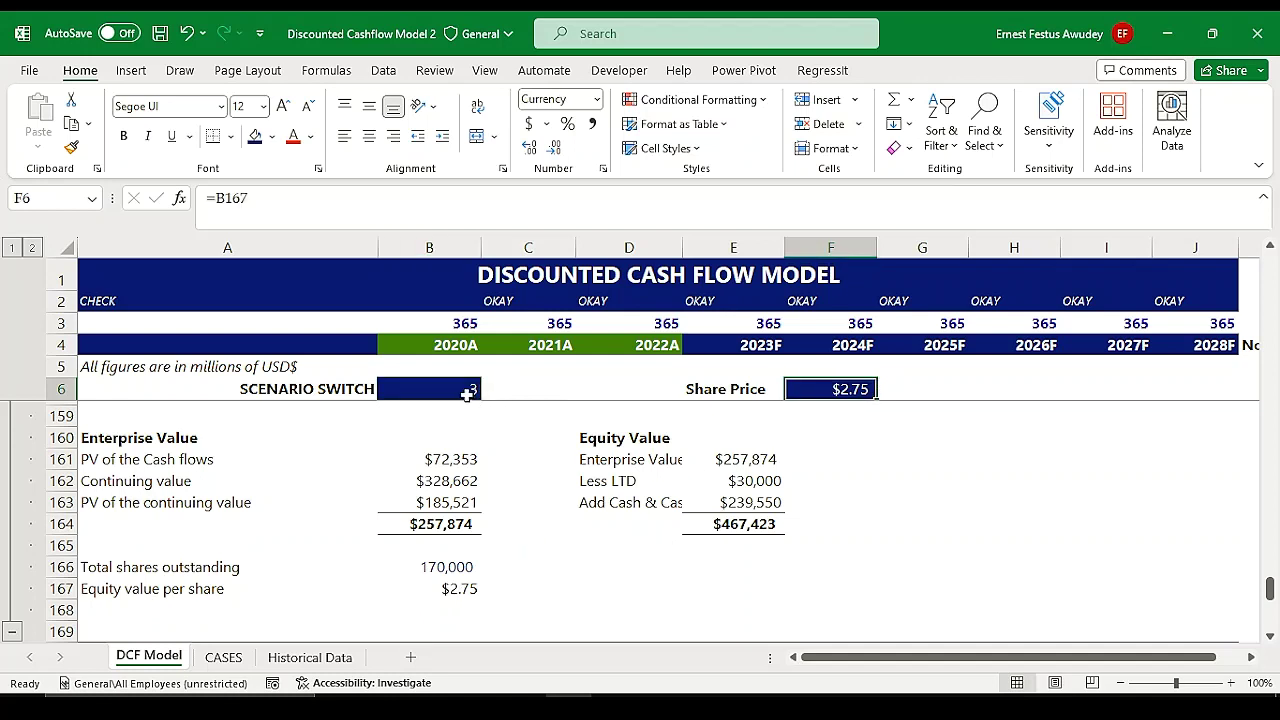
Step: Set the scenario switch in cell B6 to 1
left_click(465, 393)
left_click(489, 391)
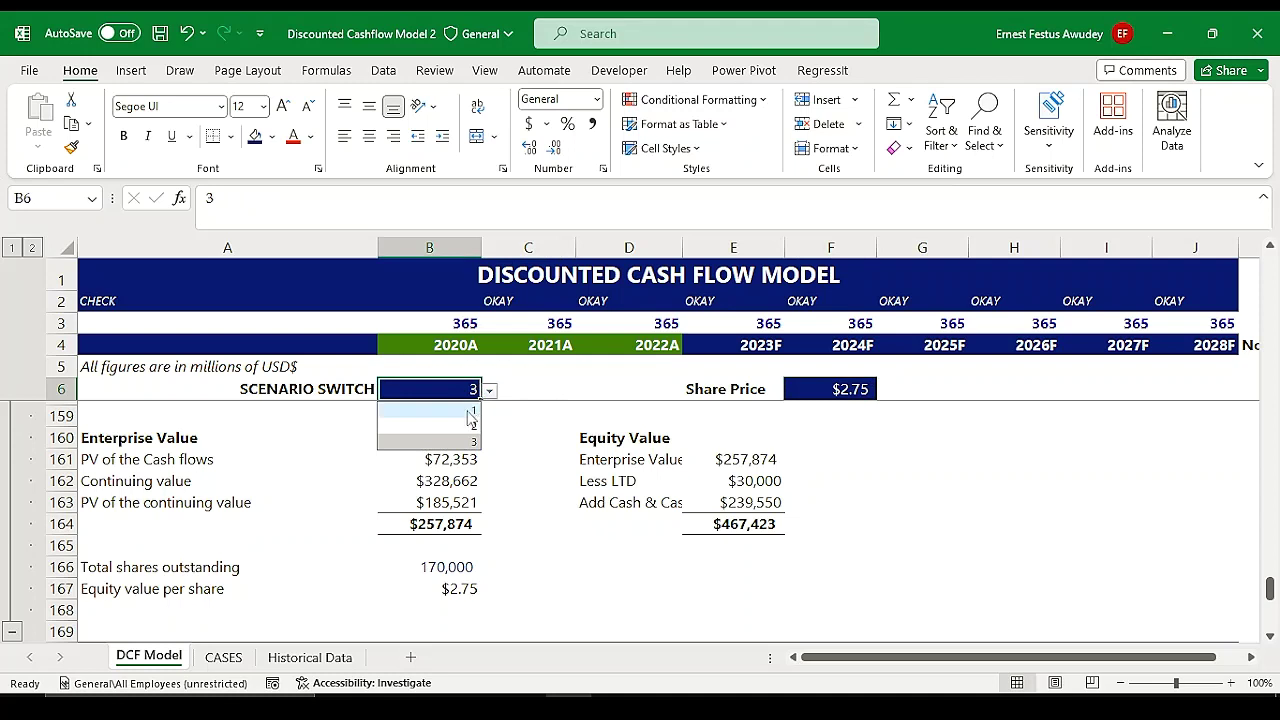
left_click(468, 410)
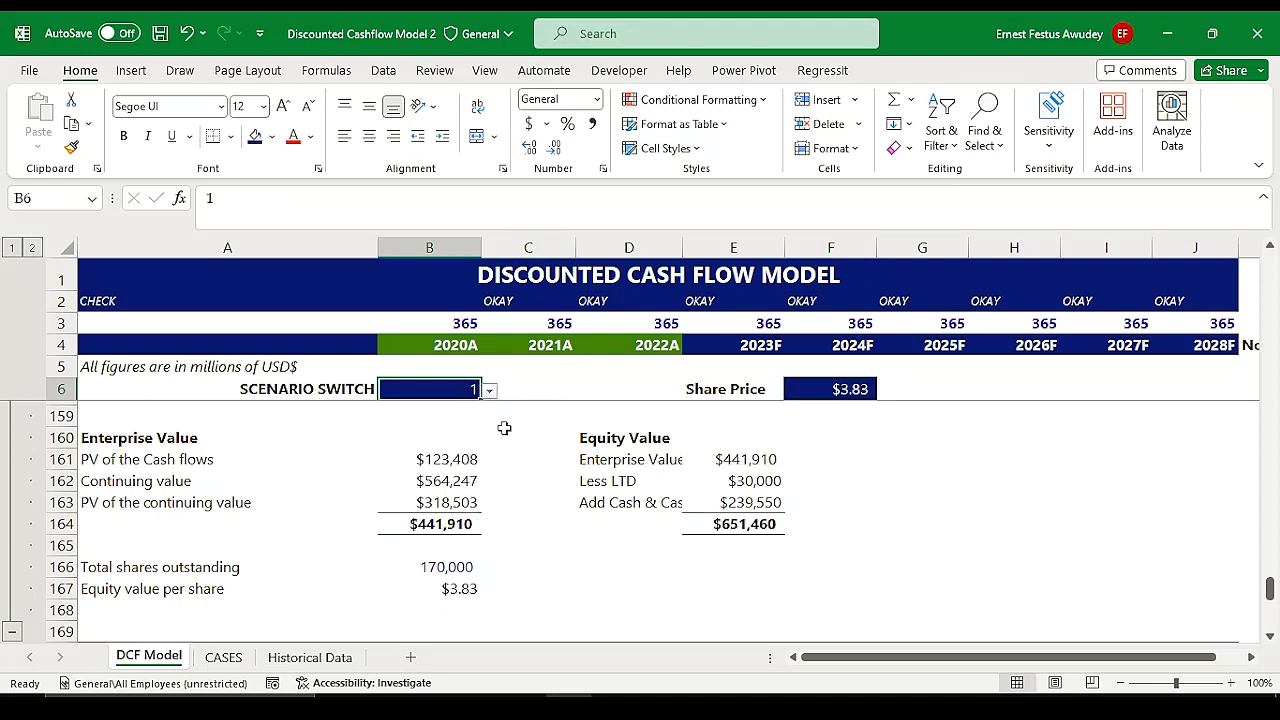
Step: Review the case numbering in D3:G5 of the CASES sheet and look at the available data validation options
left_click(223, 657)
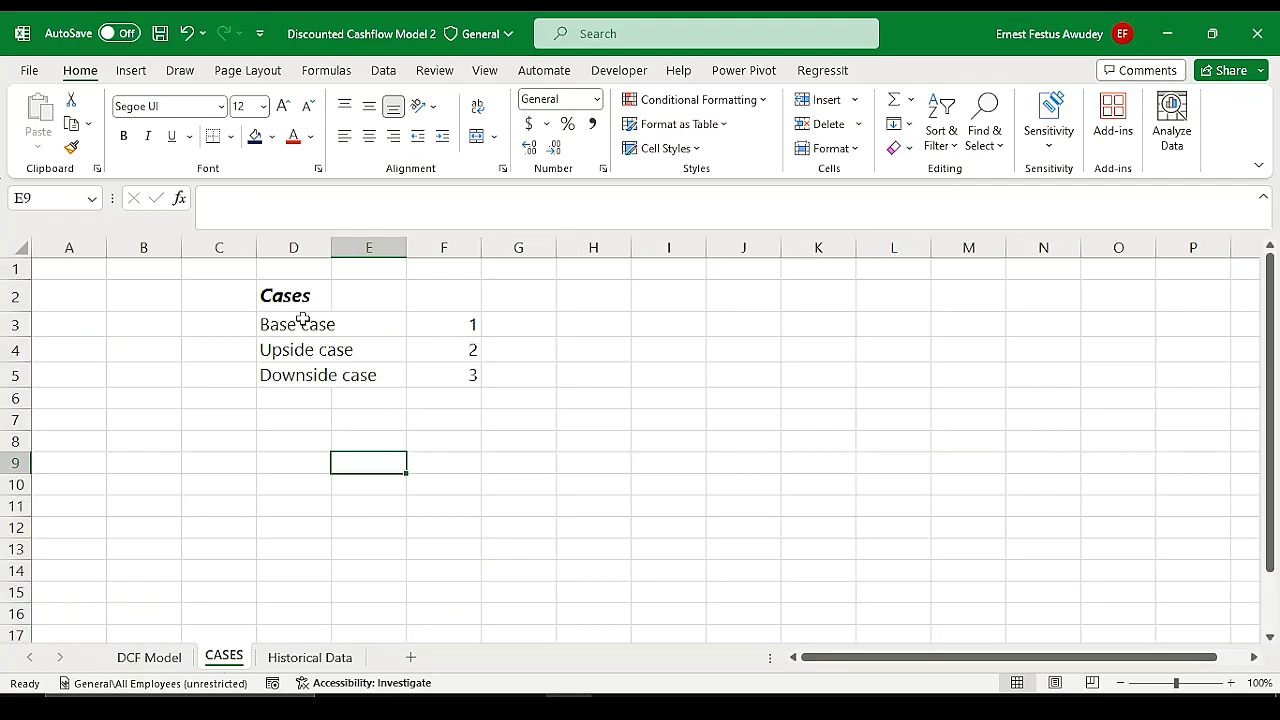
left_click_drag(302, 318, 510, 380)
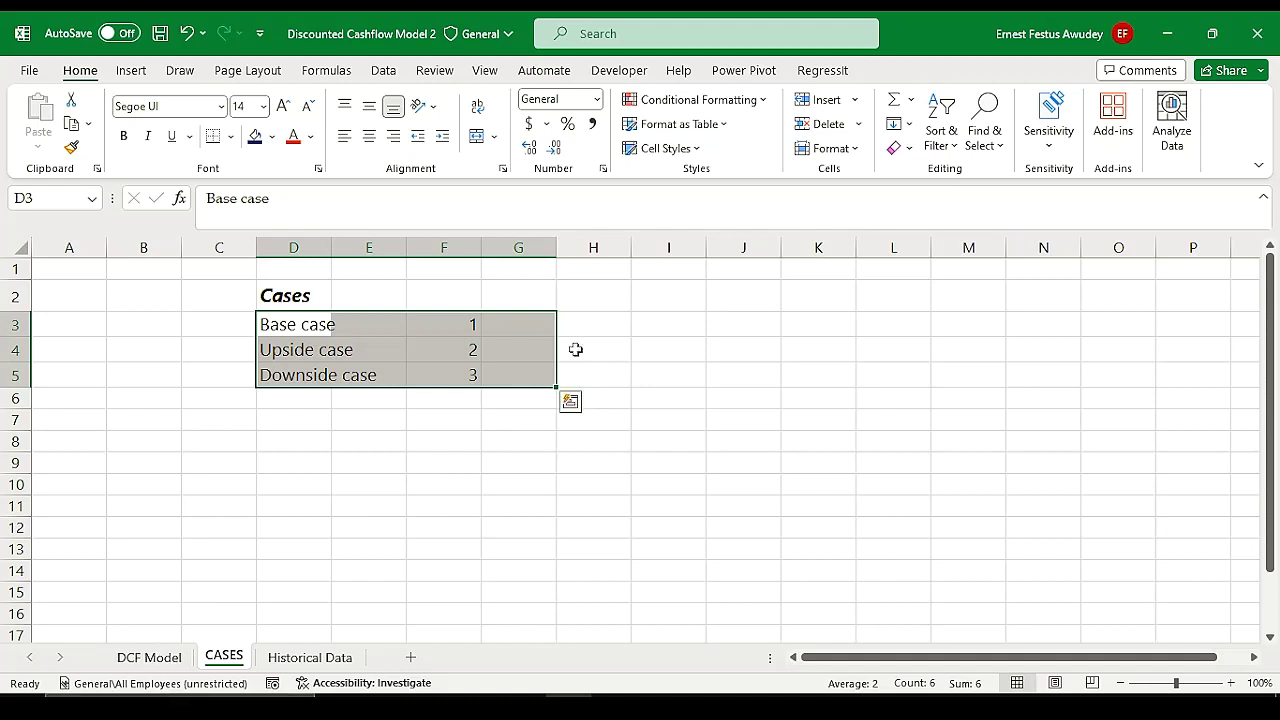
left_click(386, 72)
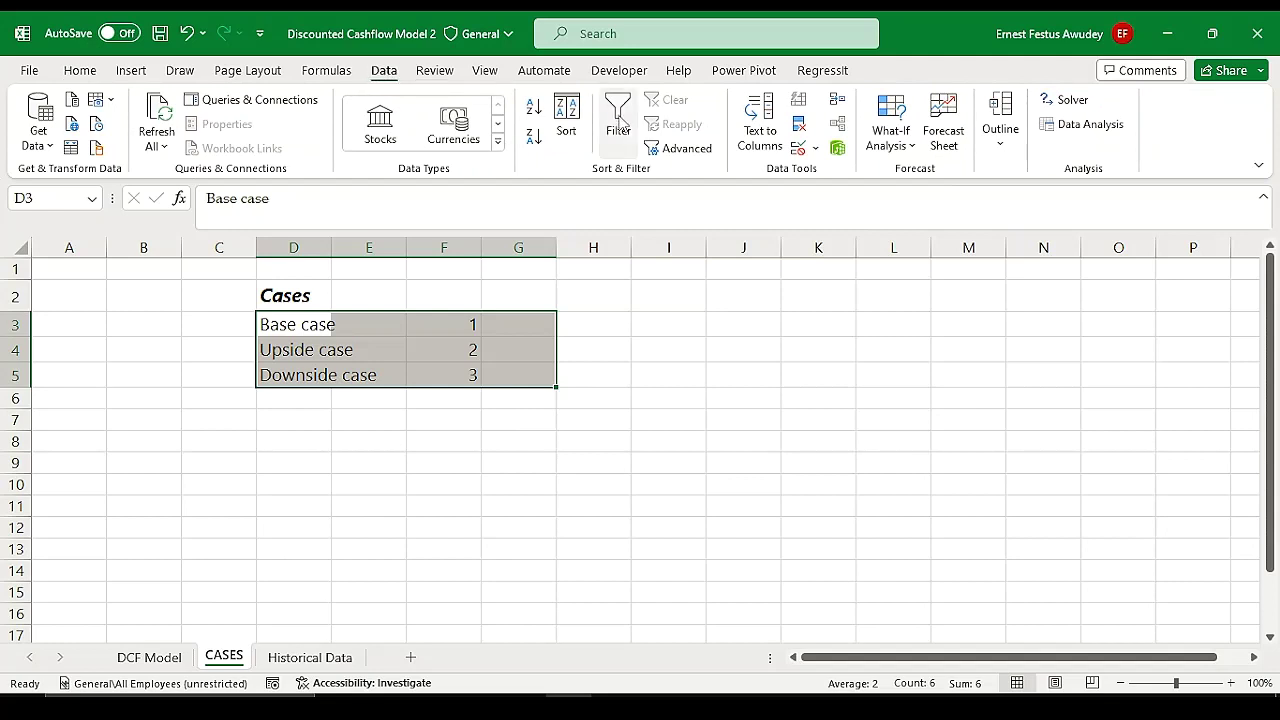
left_click(810, 149)
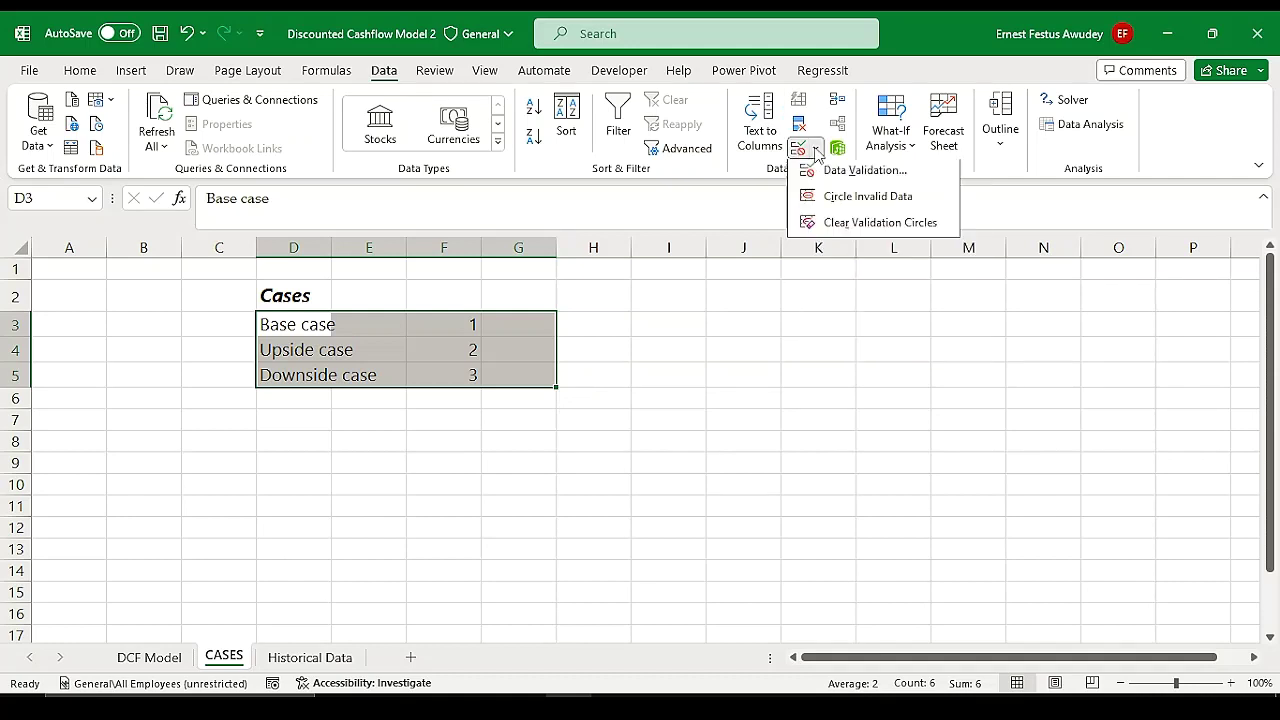
left_click(766, 320)
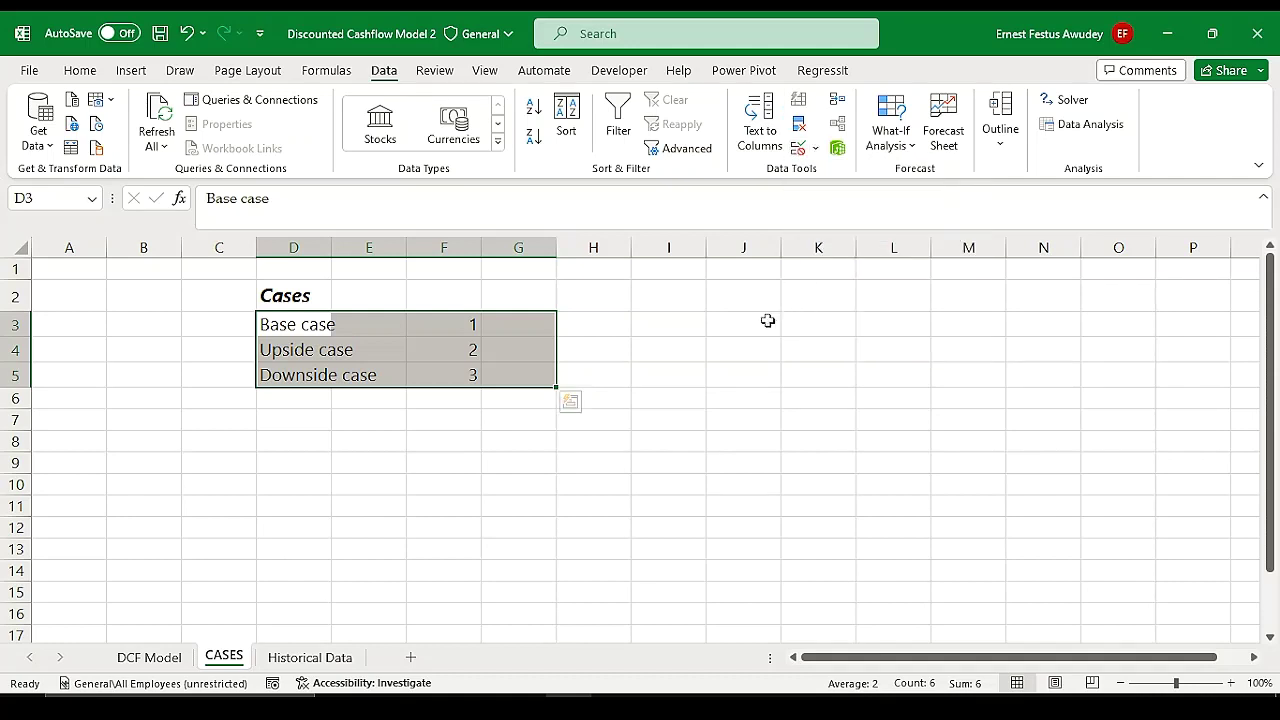
left_click_drag(368, 485, 366, 500)
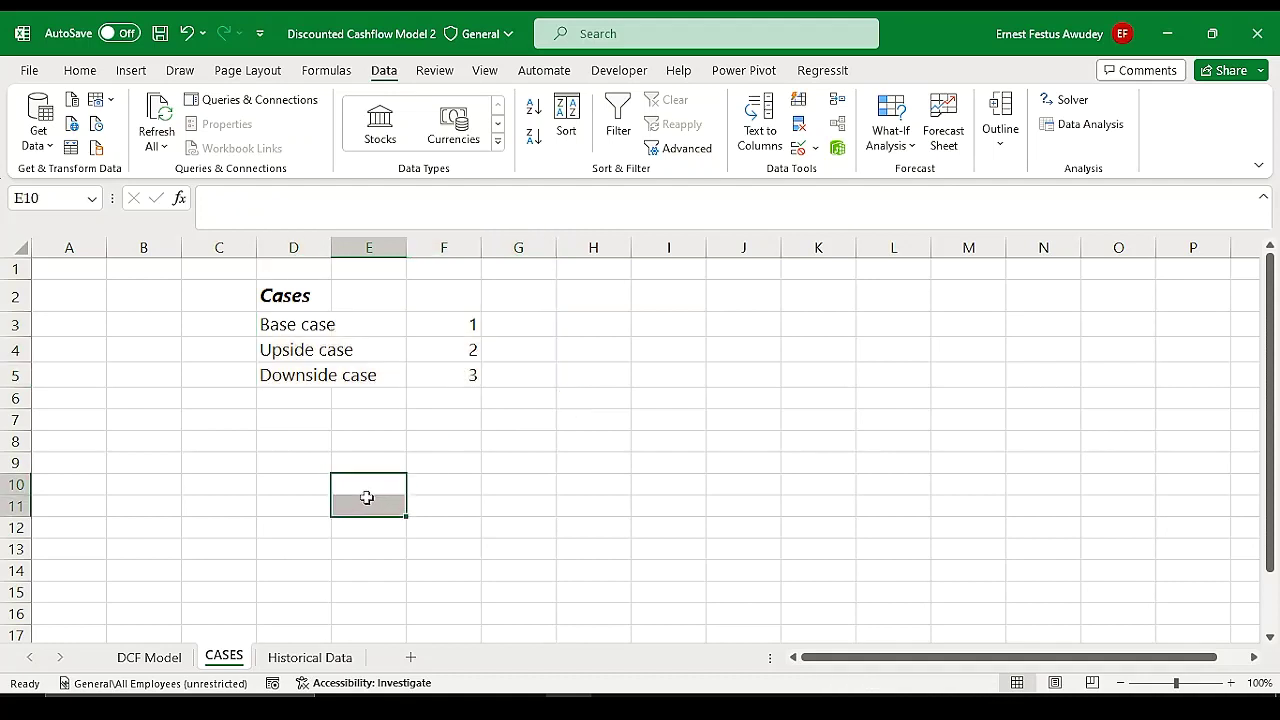
Step: Return to the DCF Model sheet and inspect the Base Case driver formulas for 2021A in C10 and C12
left_click(149, 657)
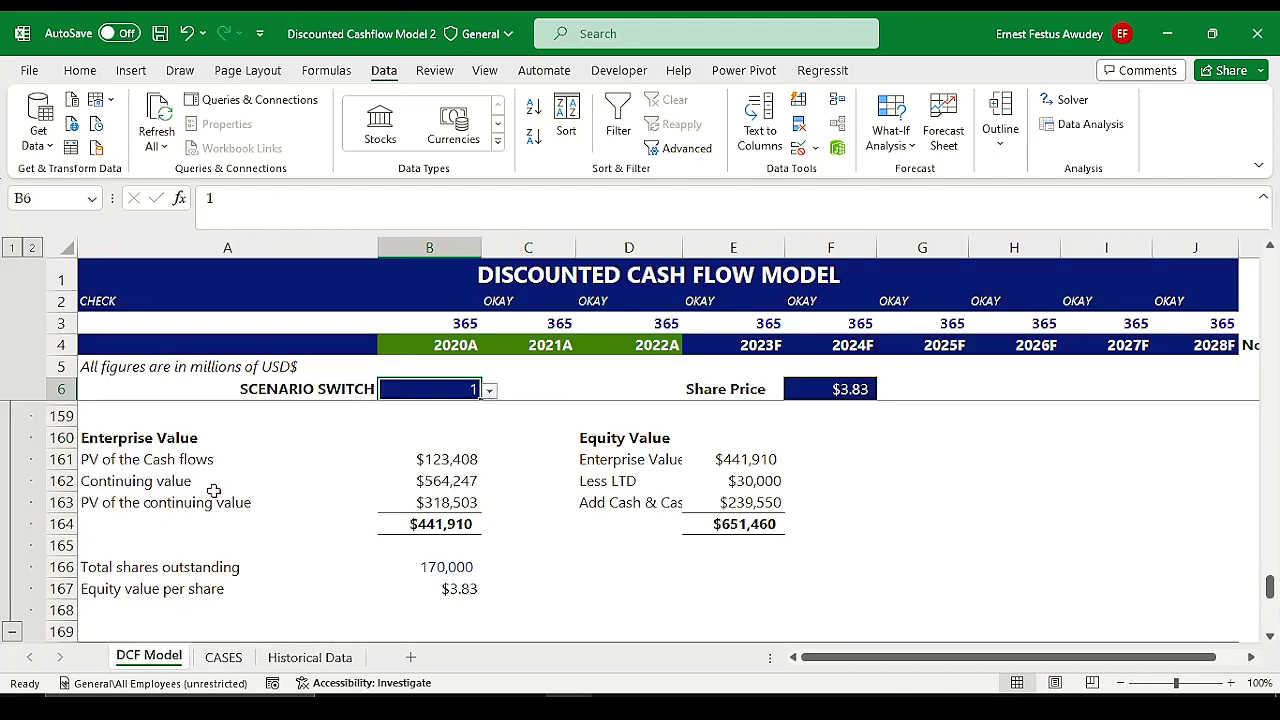
scroll(330, 485, "up", 13)
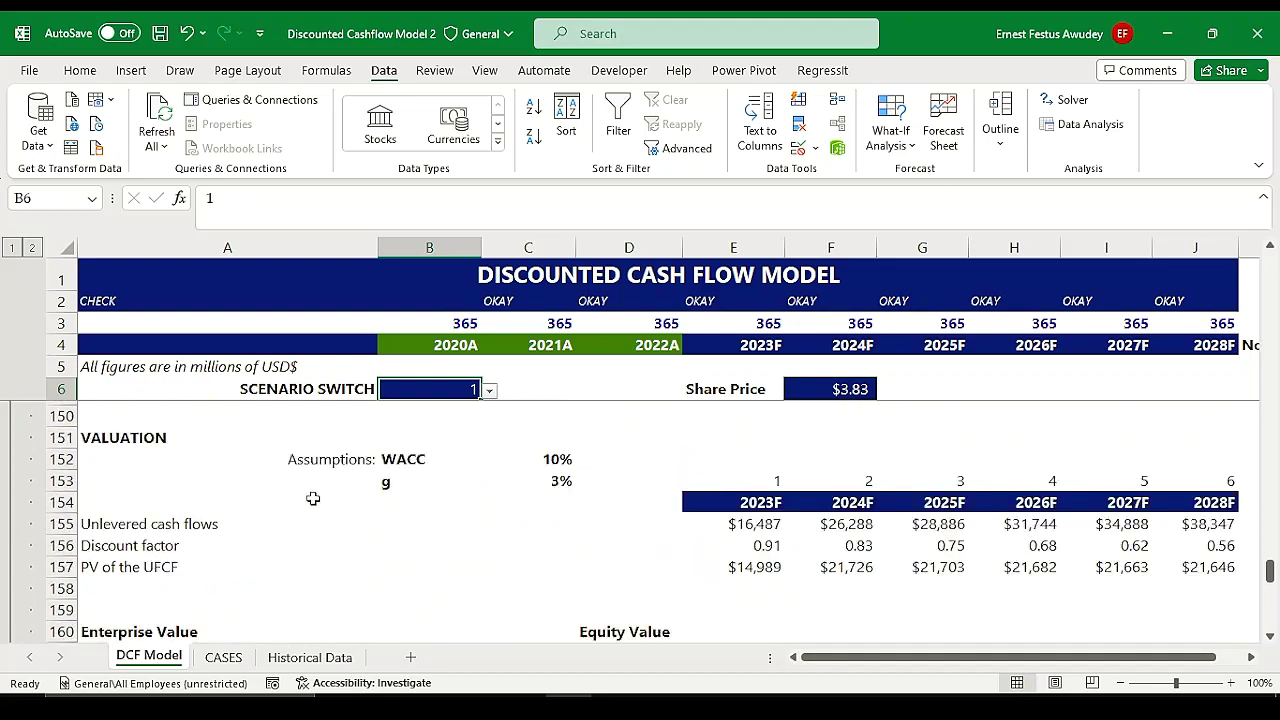
scroll(354, 494, "up", 18)
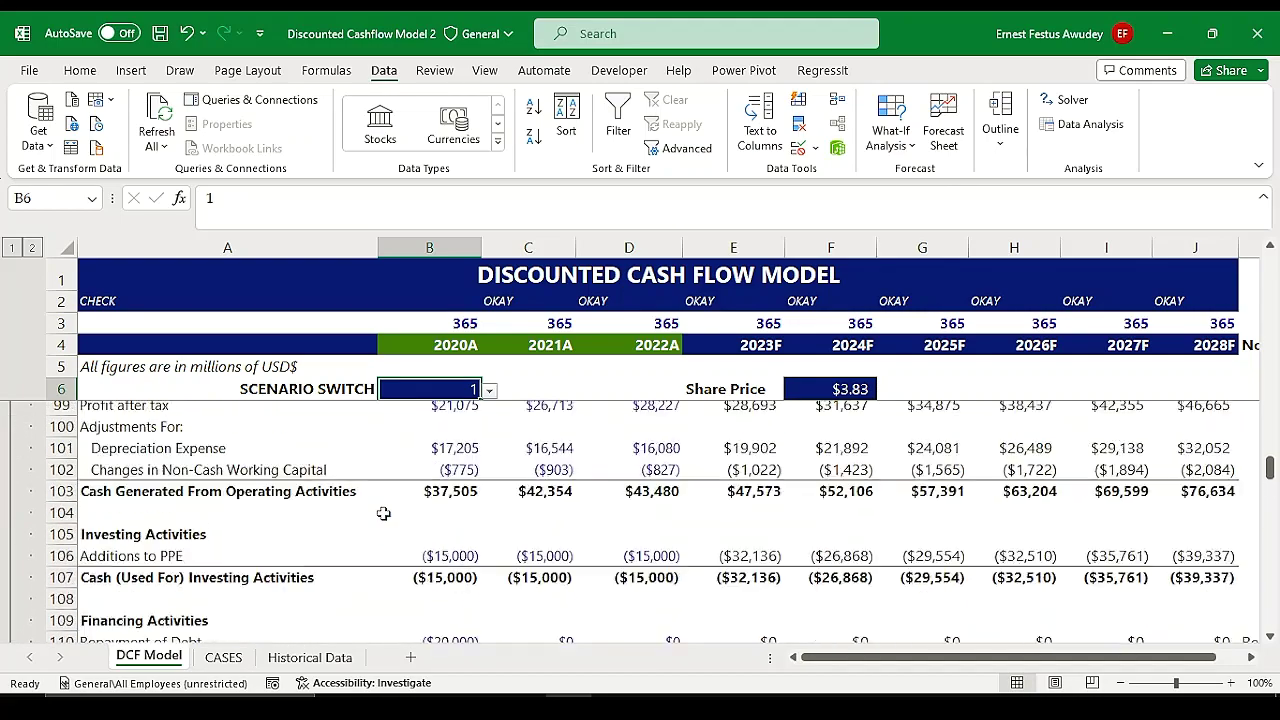
scroll(383, 514, "up", 17)
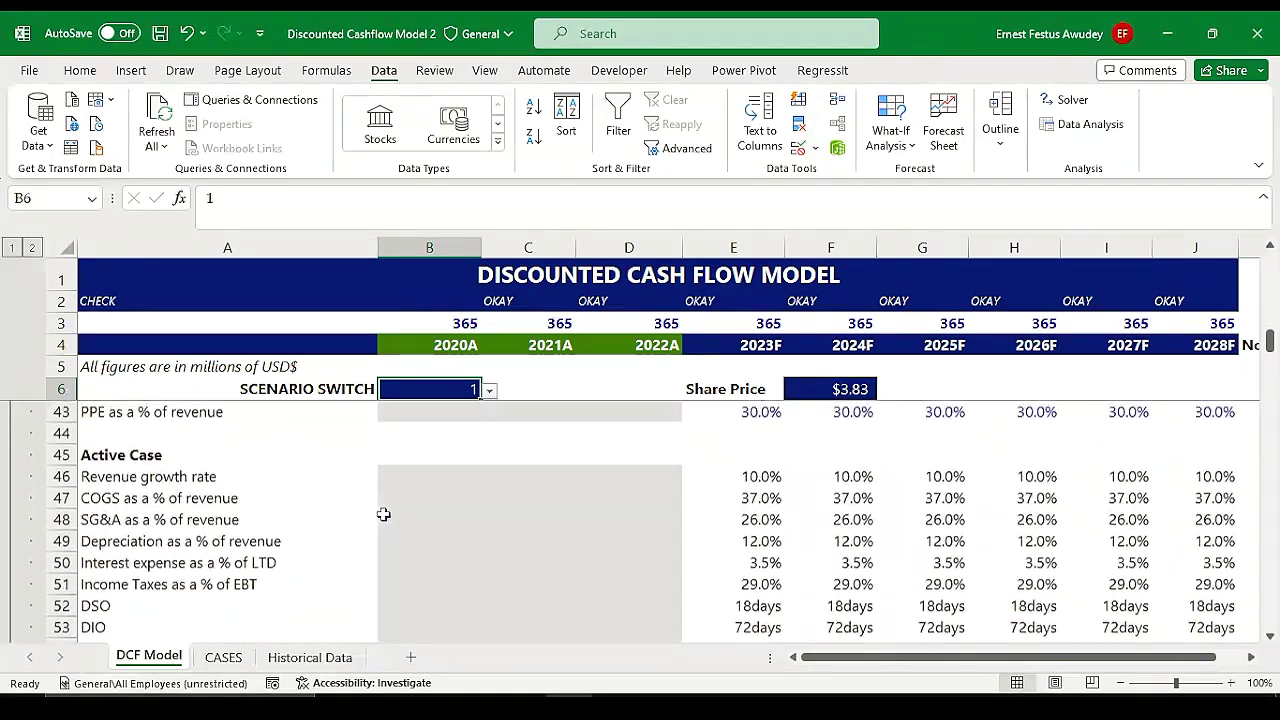
scroll(383, 514, "up", 3)
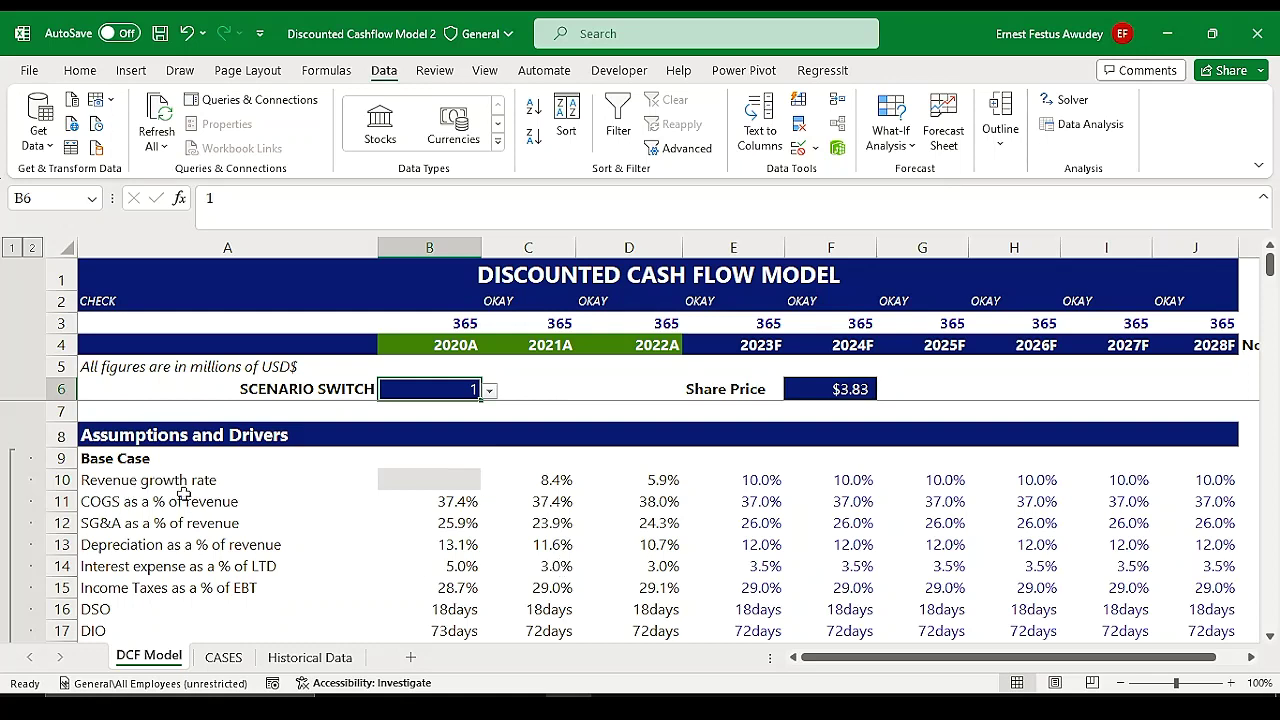
left_click(555, 484)
left_click(543, 525)
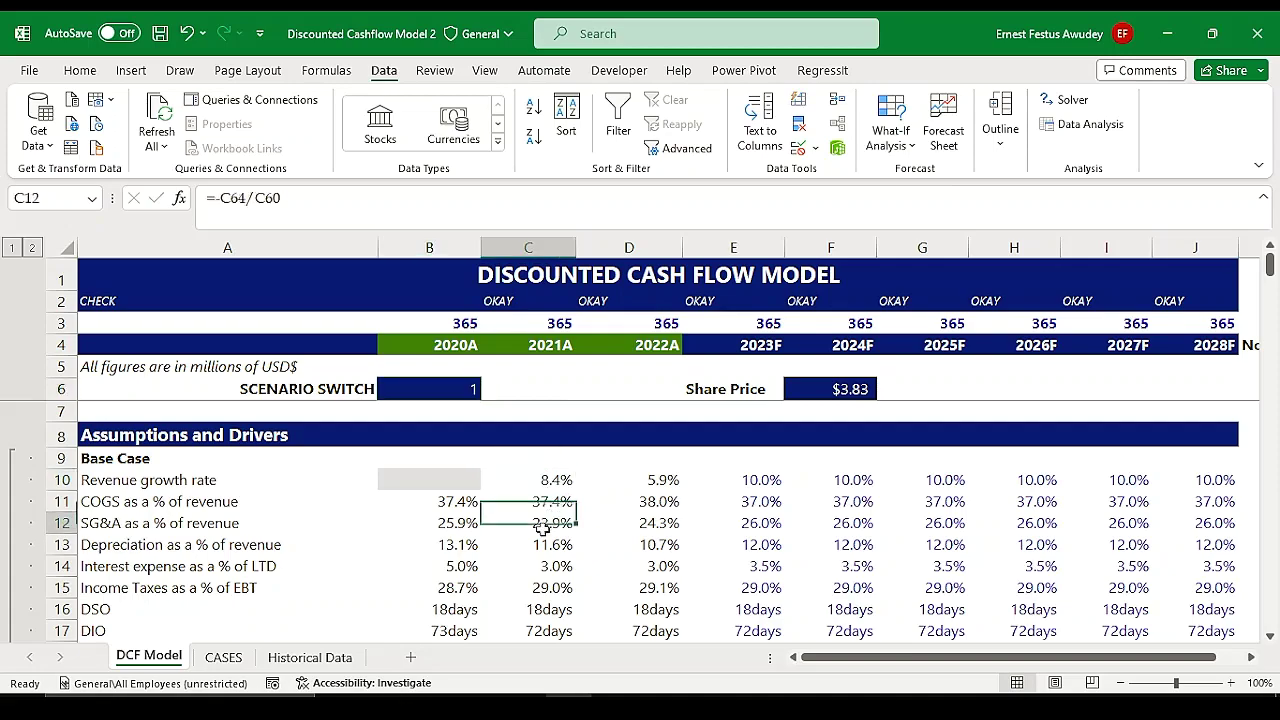
Step: Compare the historical figures in B60:D61 and B64:D65 of the profit or loss statement with the forecast formulas in E64:G67
scroll(539, 593, "down", 11)
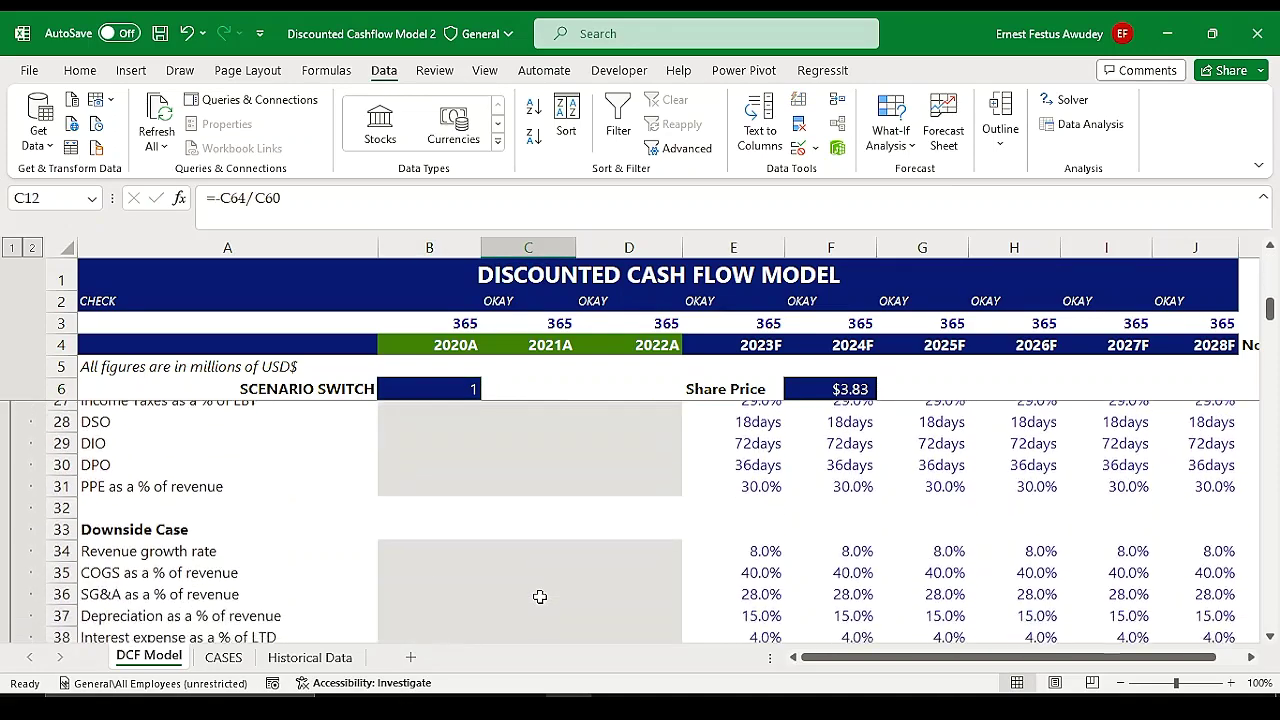
scroll(539, 593, "down", 6)
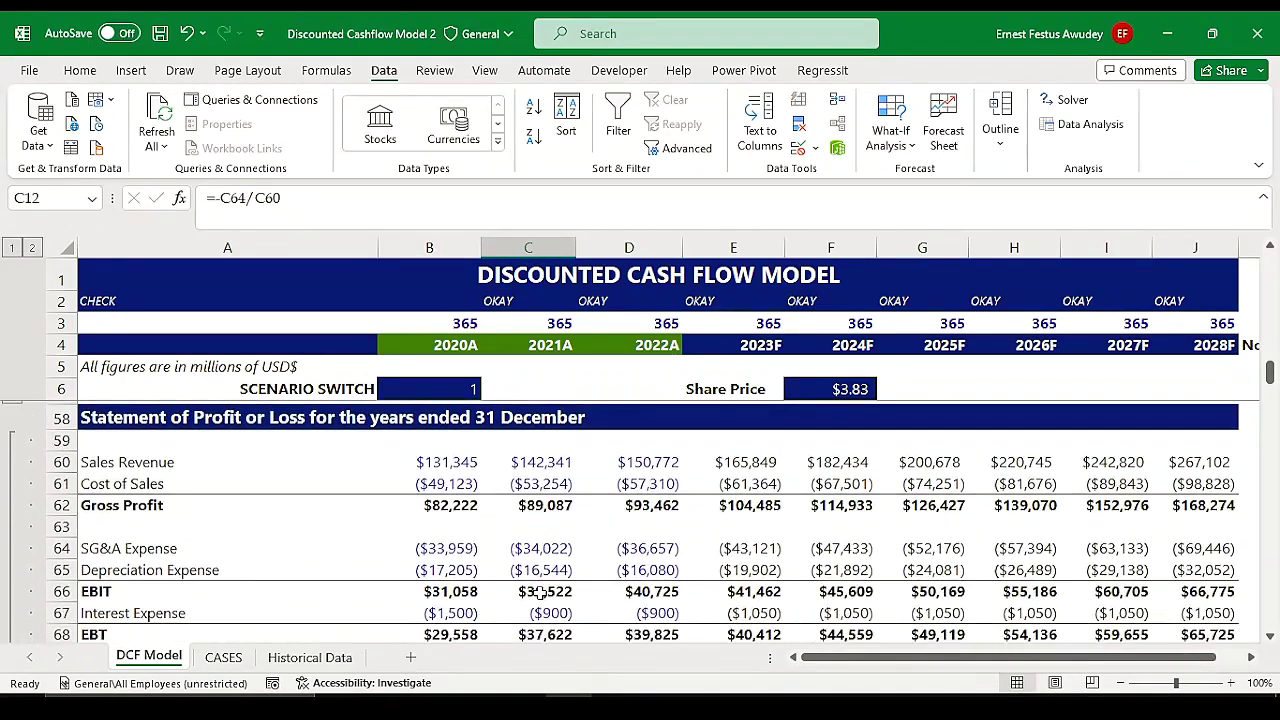
left_click_drag(419, 473, 655, 485)
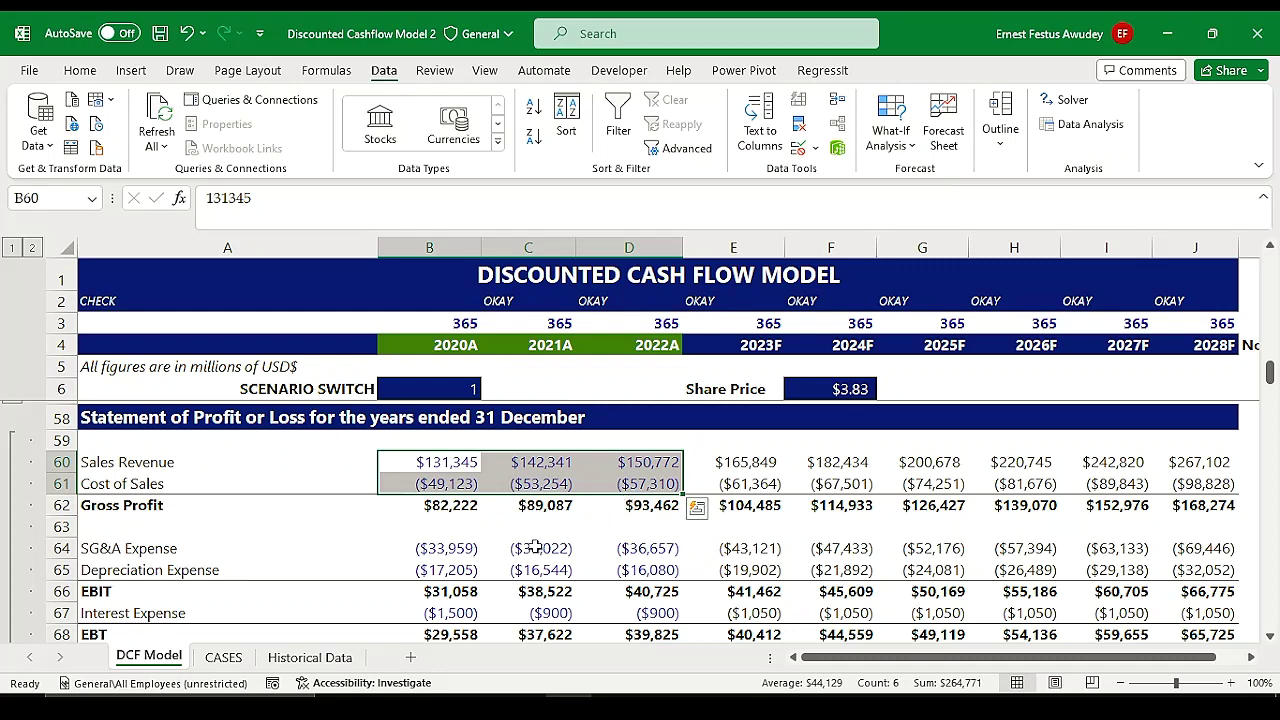
left_click_drag(425, 549, 617, 569)
left_click(752, 547)
left_click(819, 550)
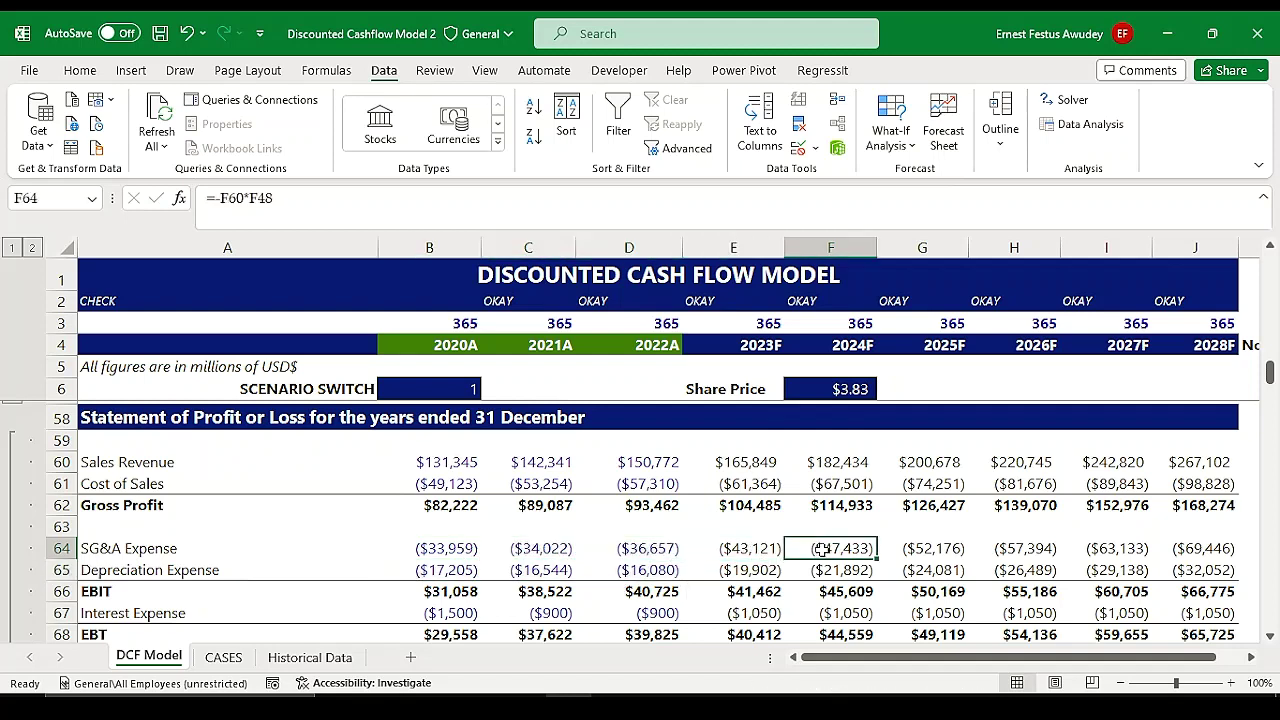
left_click_drag(751, 549, 960, 618)
Step: Inspect the historical SG&A Expense entries in B64 and C64
left_click(496, 554)
left_click(424, 555)
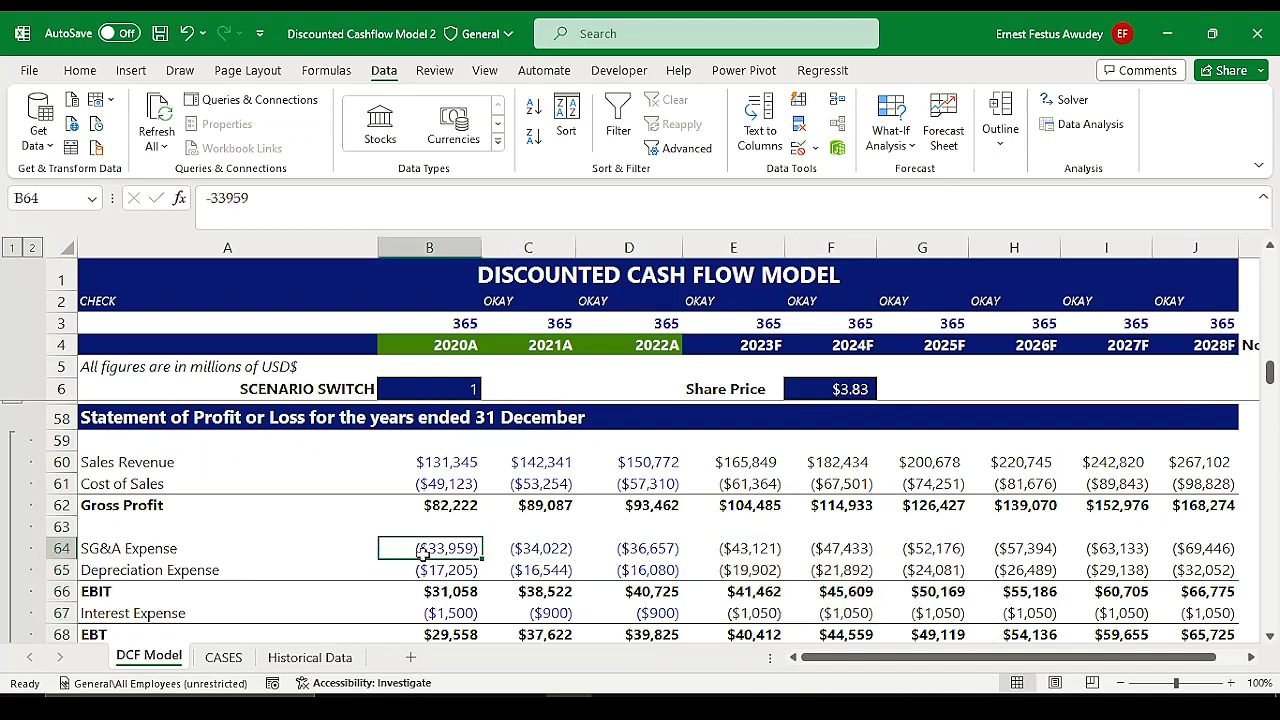
left_click(542, 548)
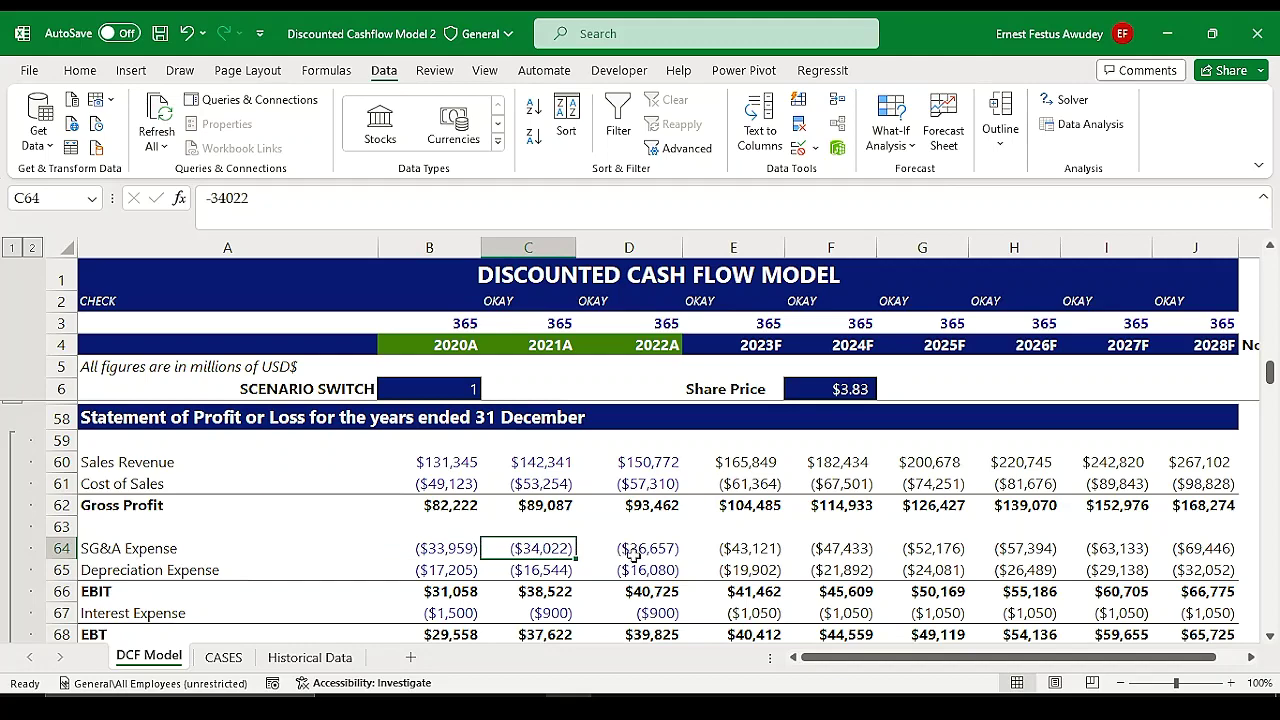
left_click(421, 552)
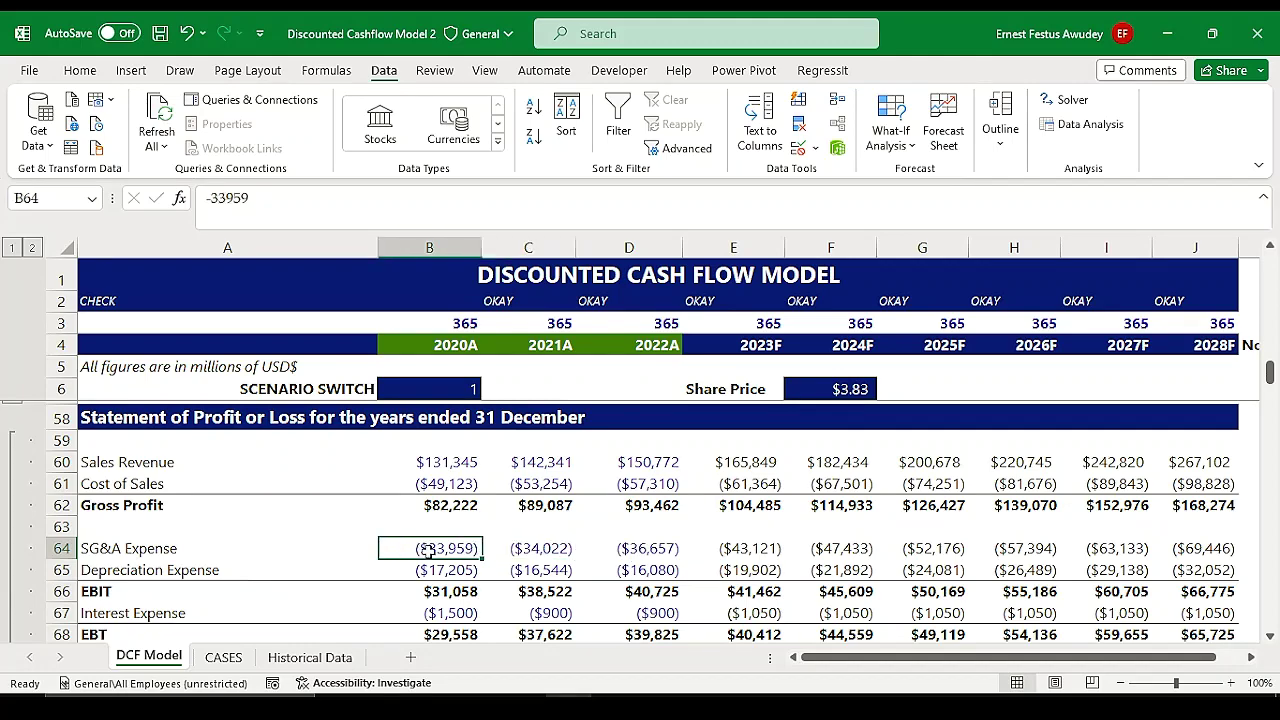
Step: Select all numeric constants on the sheet with Go To Special, excluding text, logicals and errors
scroll(544, 550, "up", 1)
scroll(544, 550, "up", 1)
scroll(548, 545, "down", 2)
key("F5")
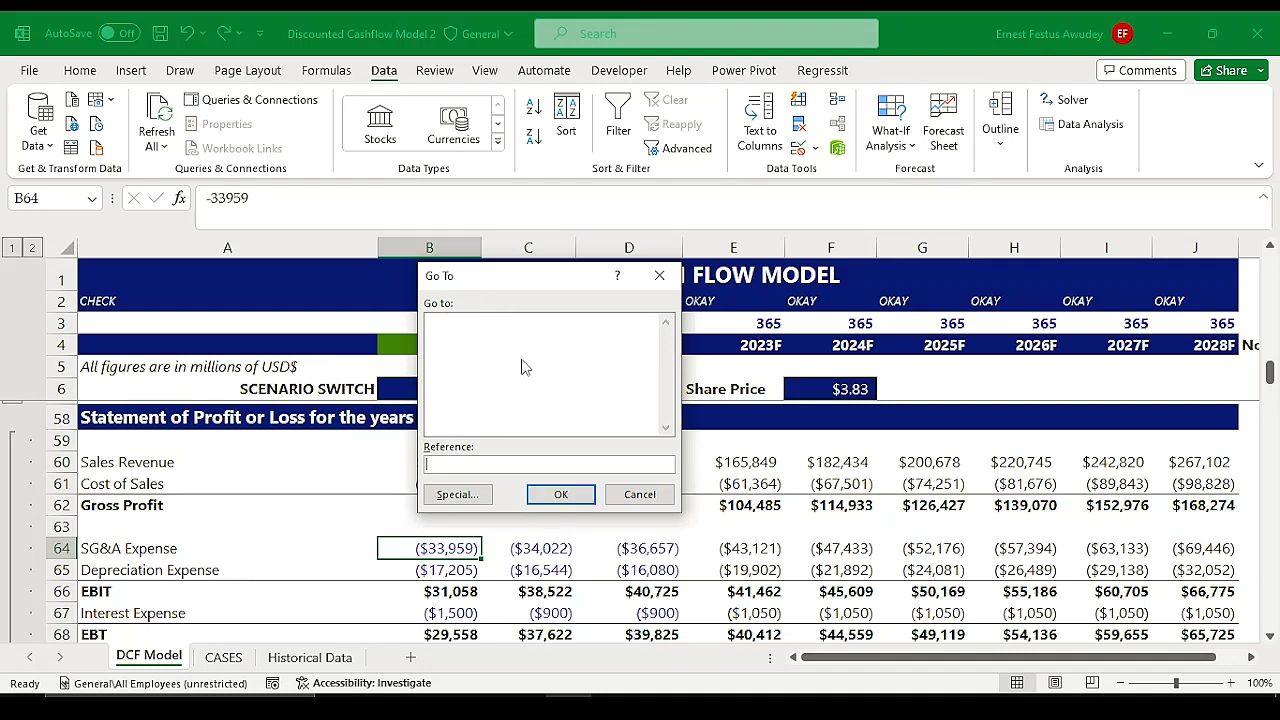
left_click(455, 496)
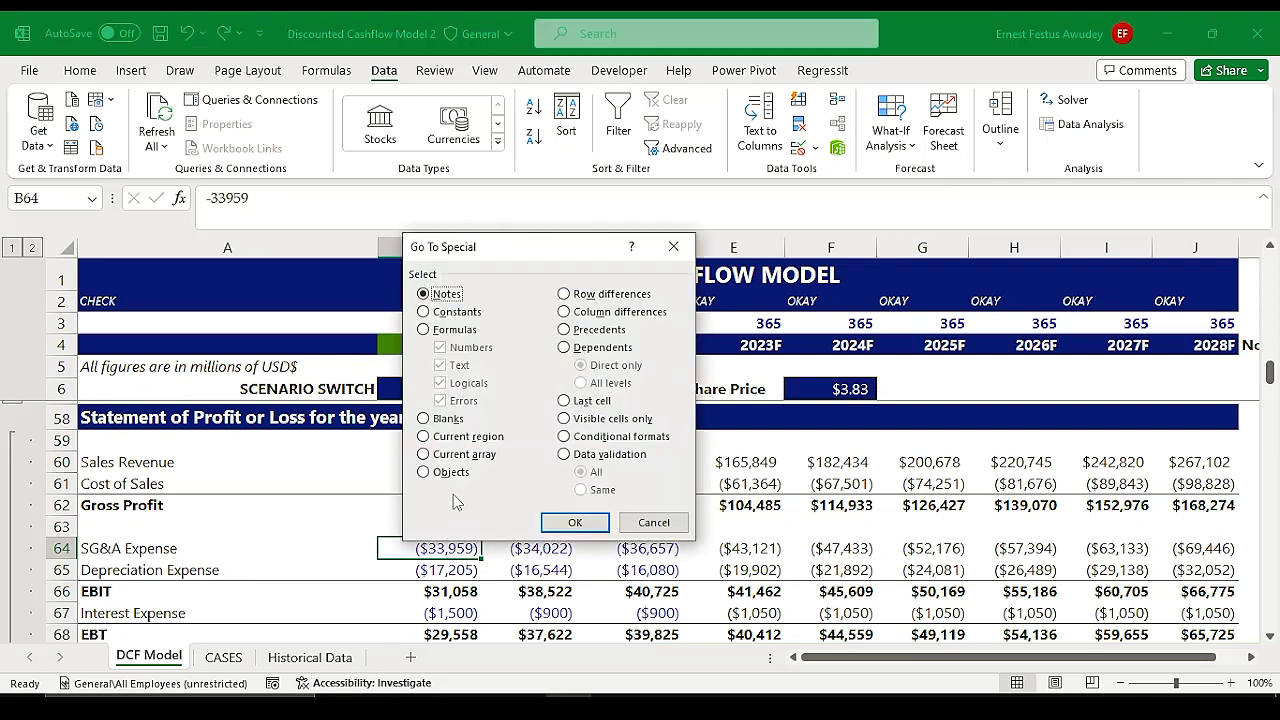
left_click(428, 313)
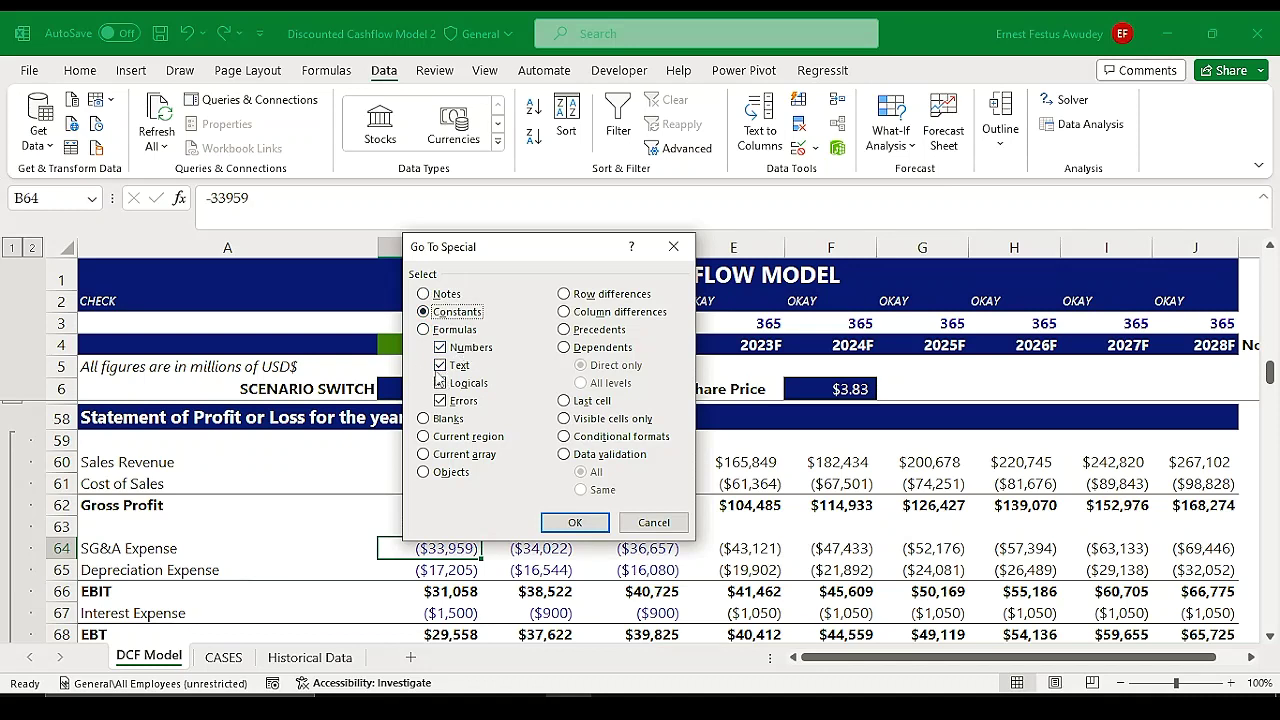
left_click(440, 365)
left_click(440, 383)
left_click(440, 400)
left_click(576, 525)
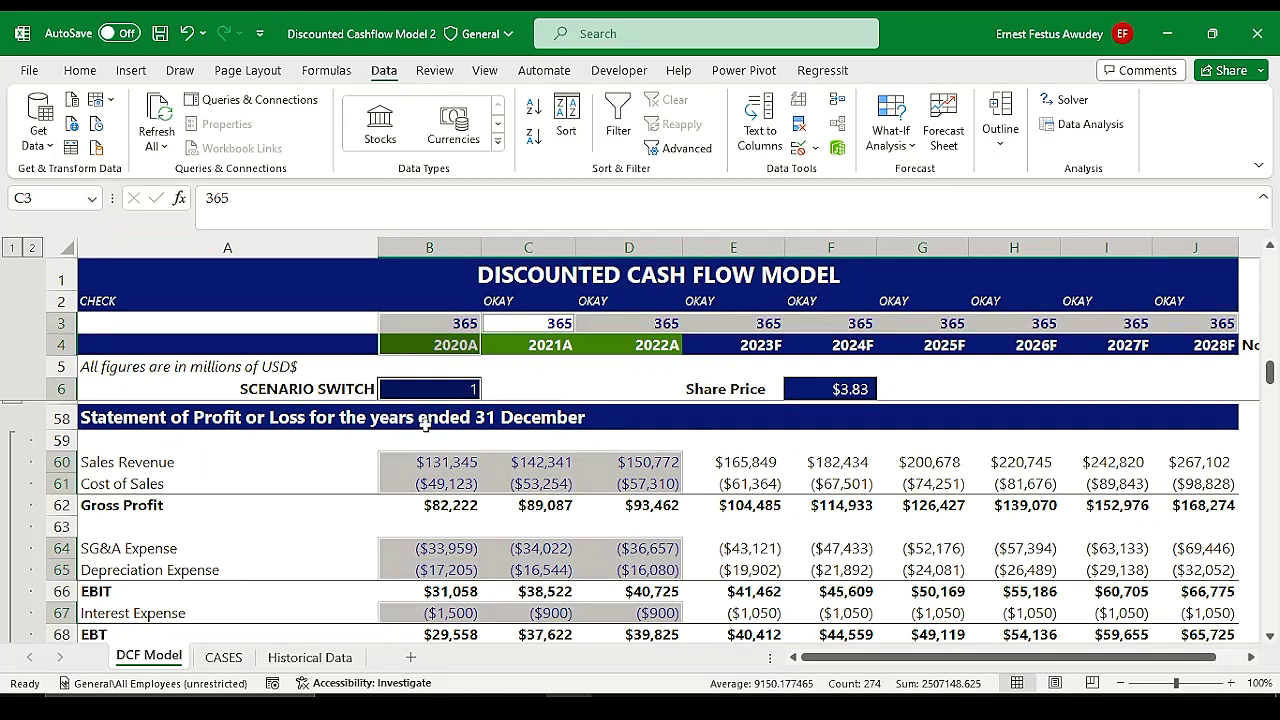
Step: View the font colour choices for the selected constants, then undo the last change and select A64
left_click(80, 71)
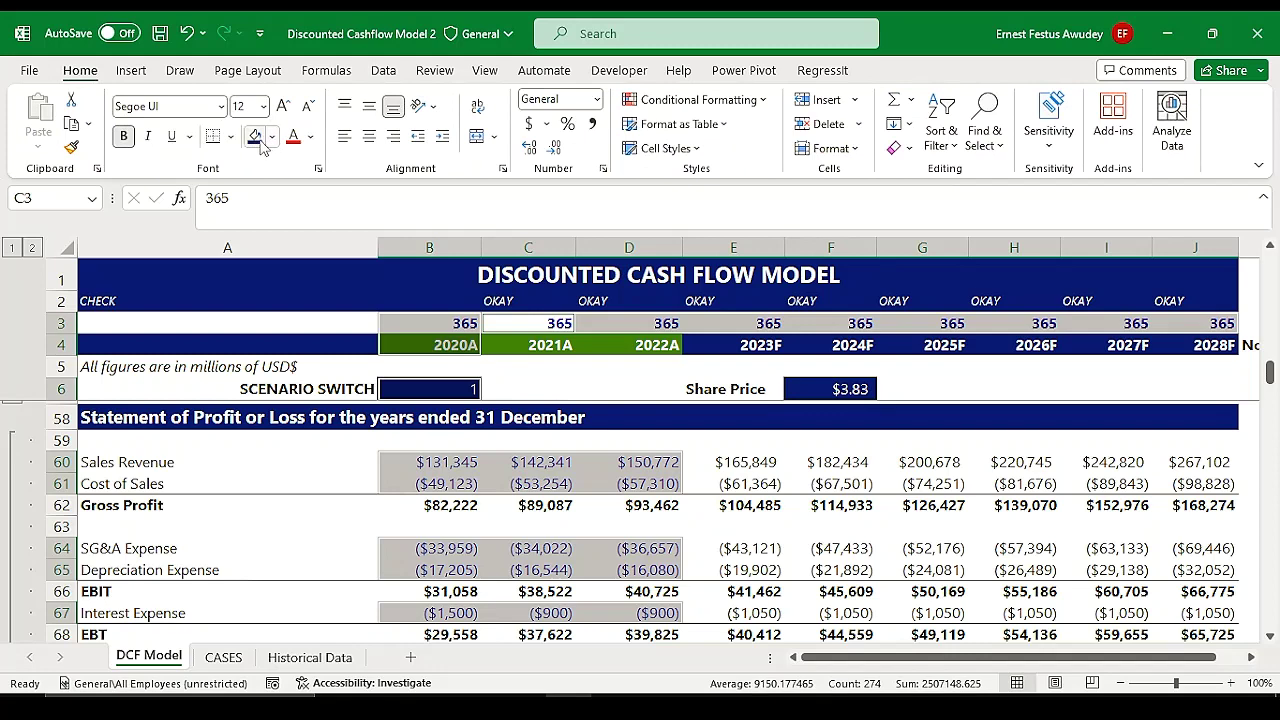
left_click(311, 138)
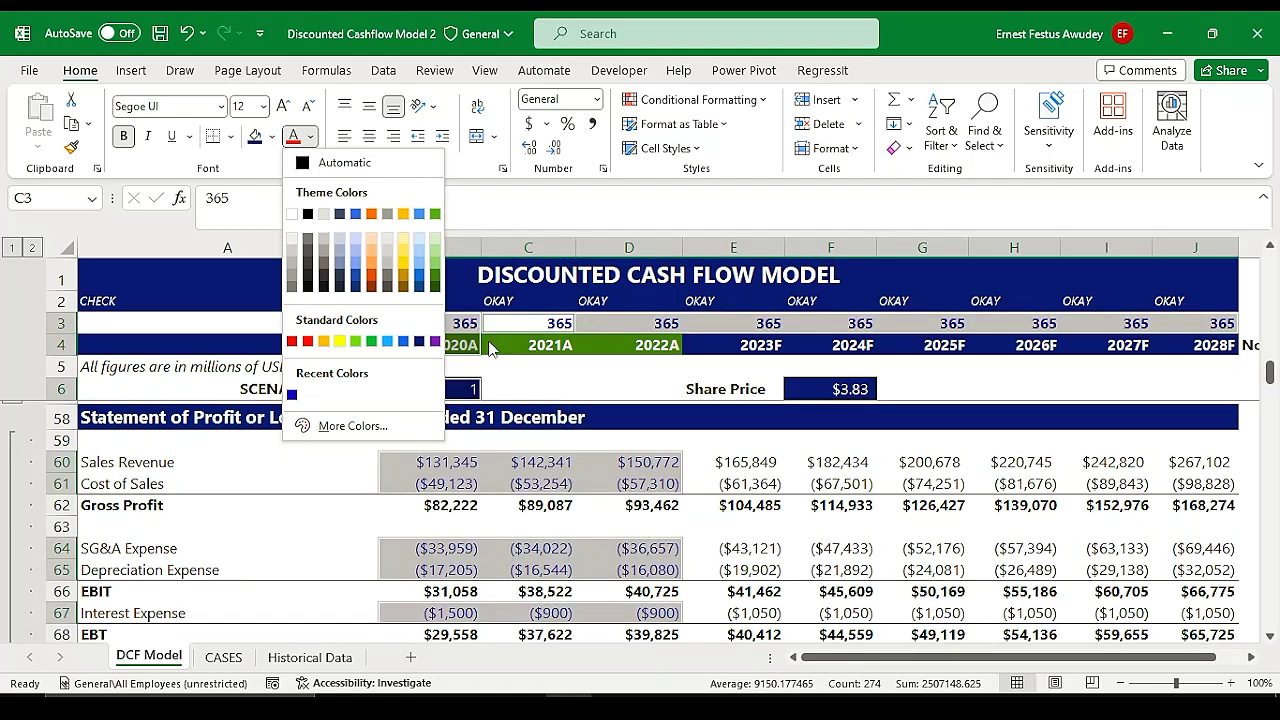
left_click(524, 470)
left_click(186, 33)
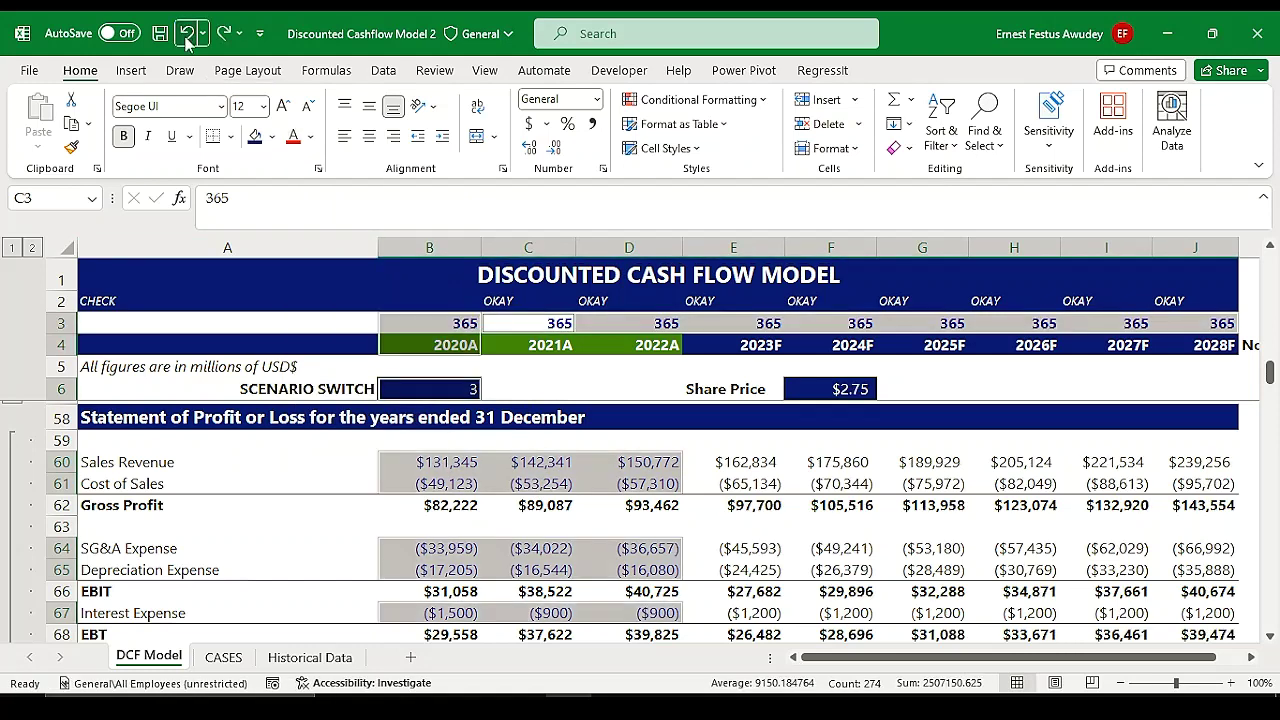
left_click(314, 541)
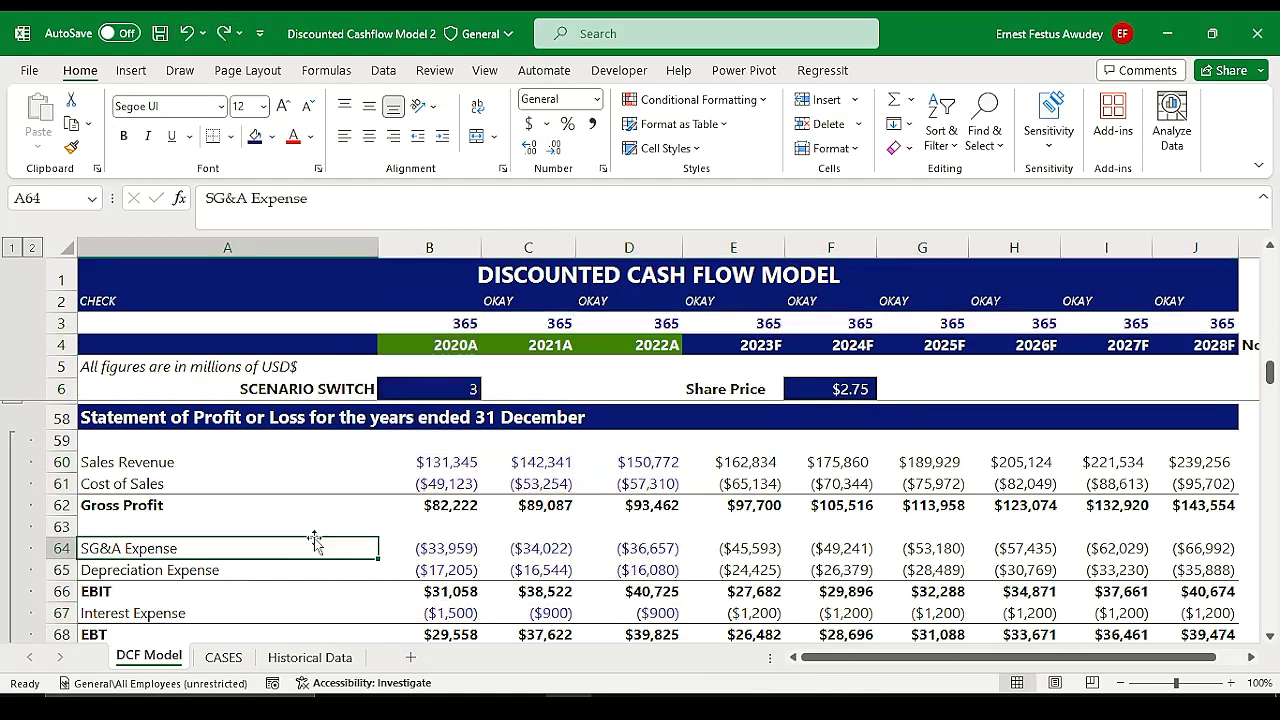
Step: Set the scenario switch in cell B6 back to 1
left_click(455, 393)
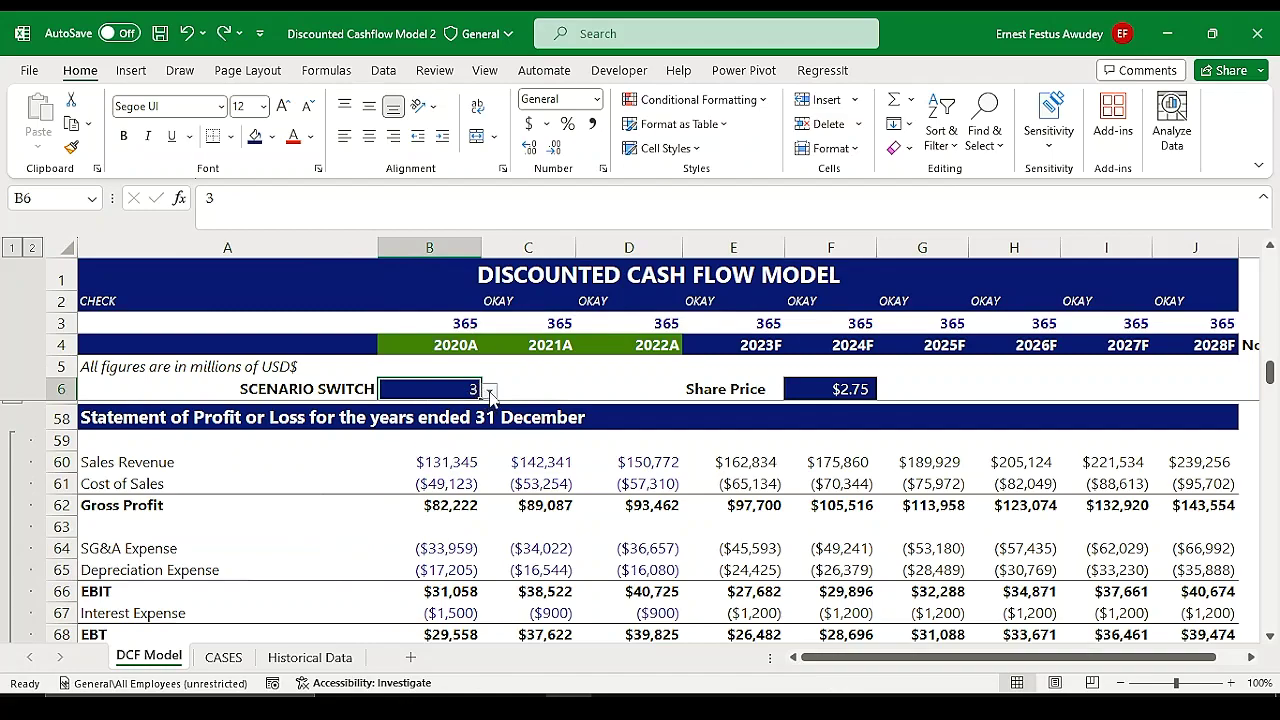
left_click(489, 390)
left_click(460, 411)
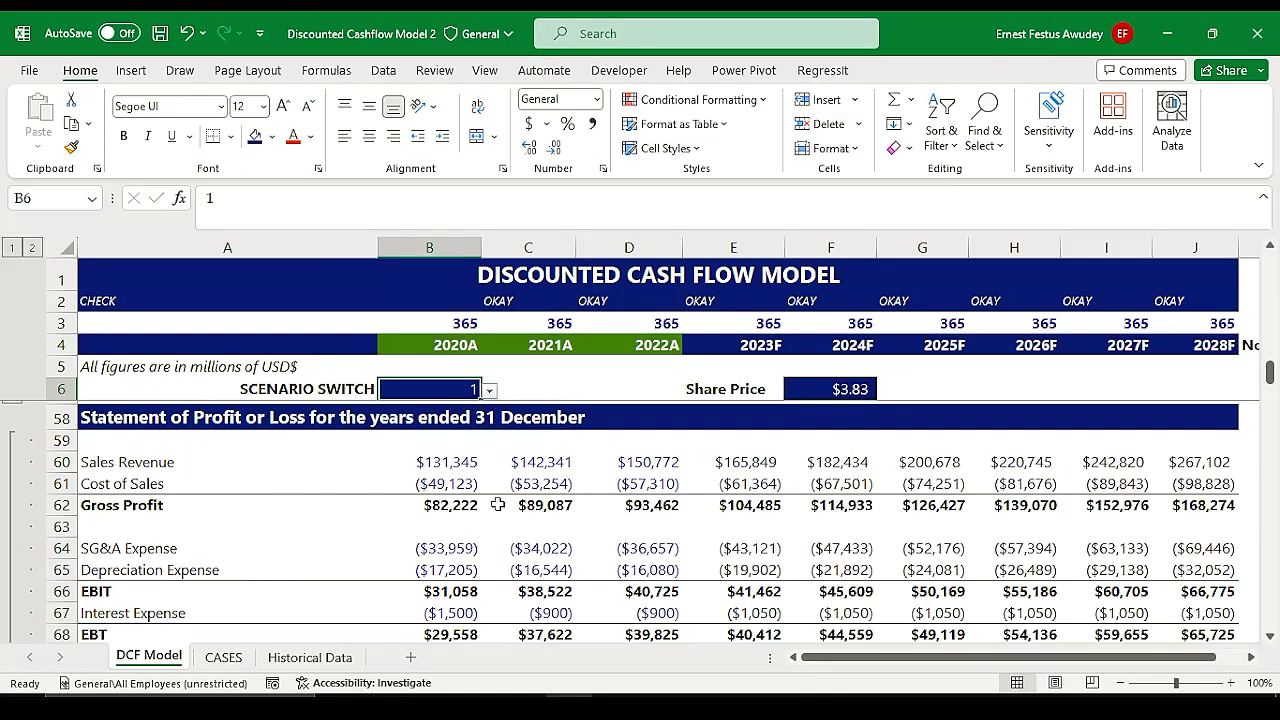
Step: Review the financial statements and supporting schedules, and return to the Base Case under Assumptions and Drivers
scroll(584, 520, "down", 3)
scroll(584, 520, "down", 10)
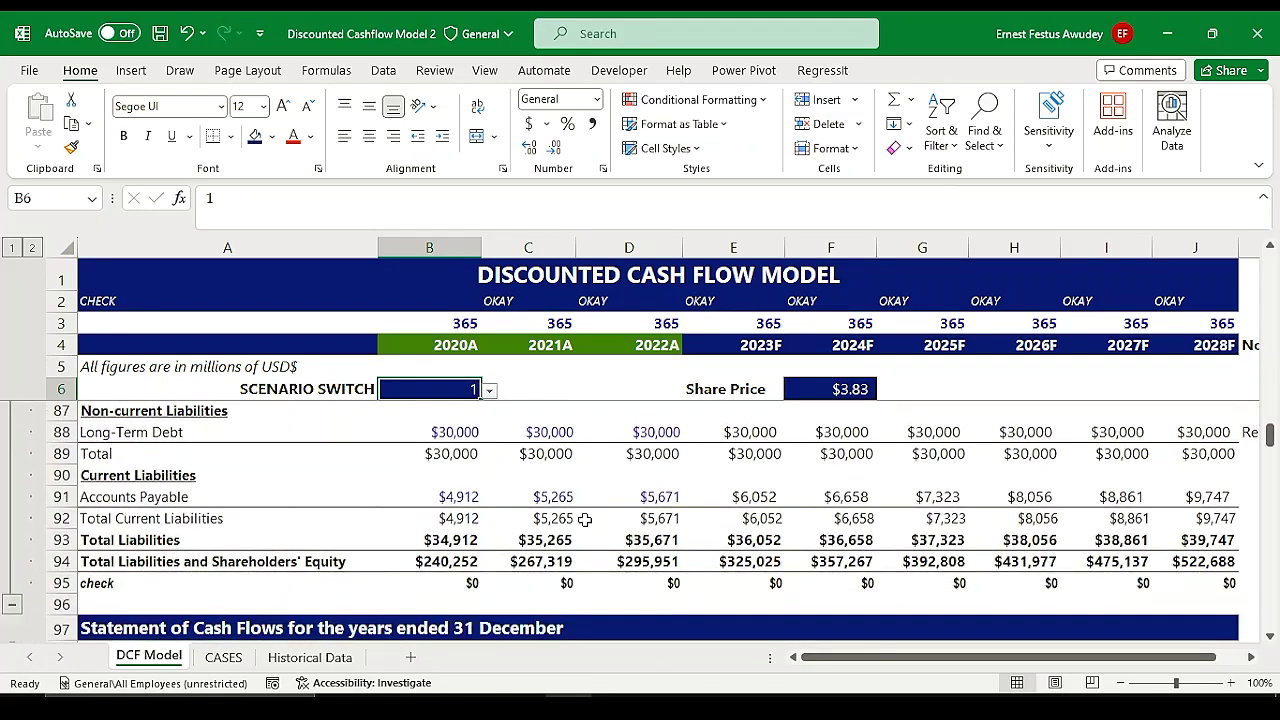
scroll(585, 520, "down", 4)
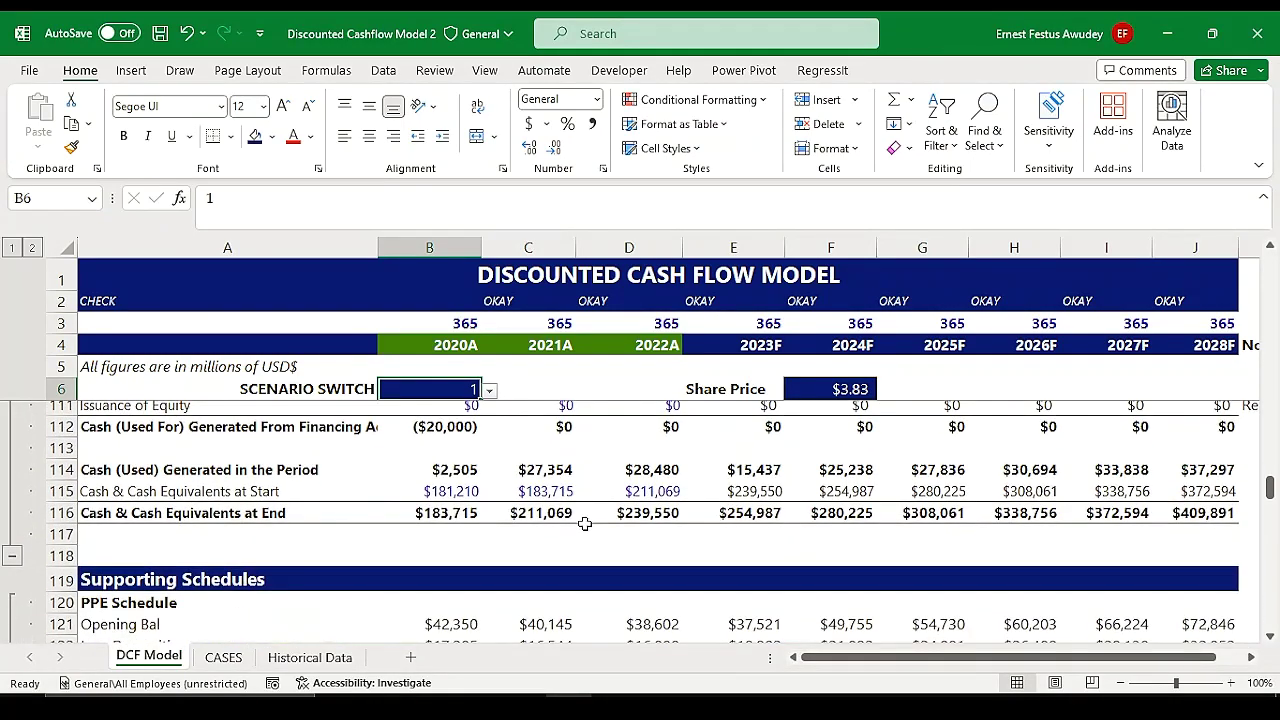
scroll(585, 523, "down", 3)
scroll(586, 524, "up", 8)
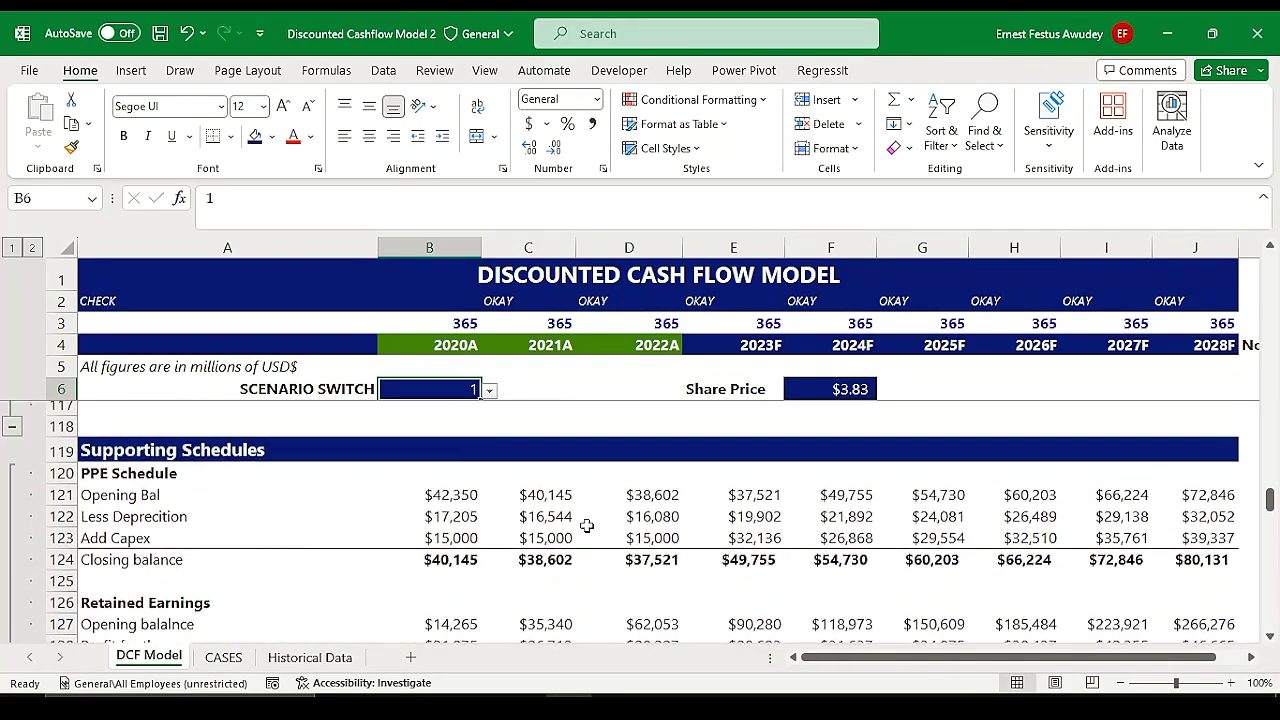
scroll(586, 526, "up", 20)
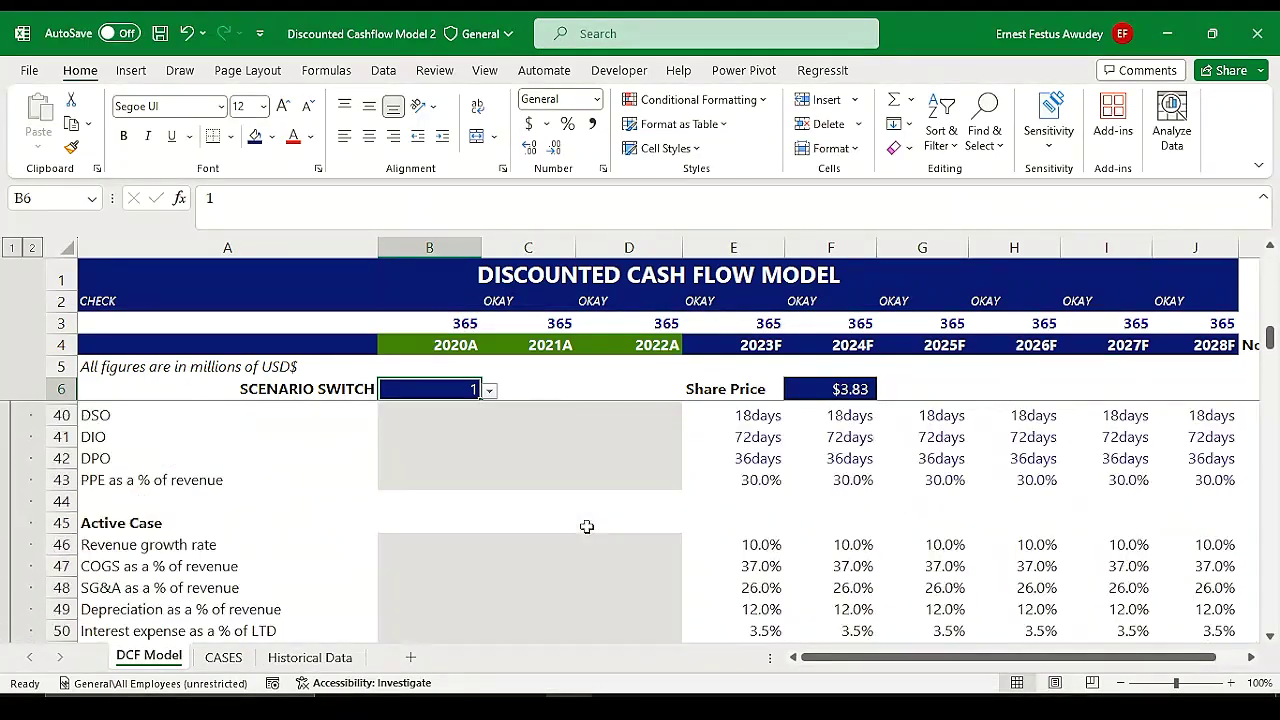
scroll(586, 526, "up", 7)
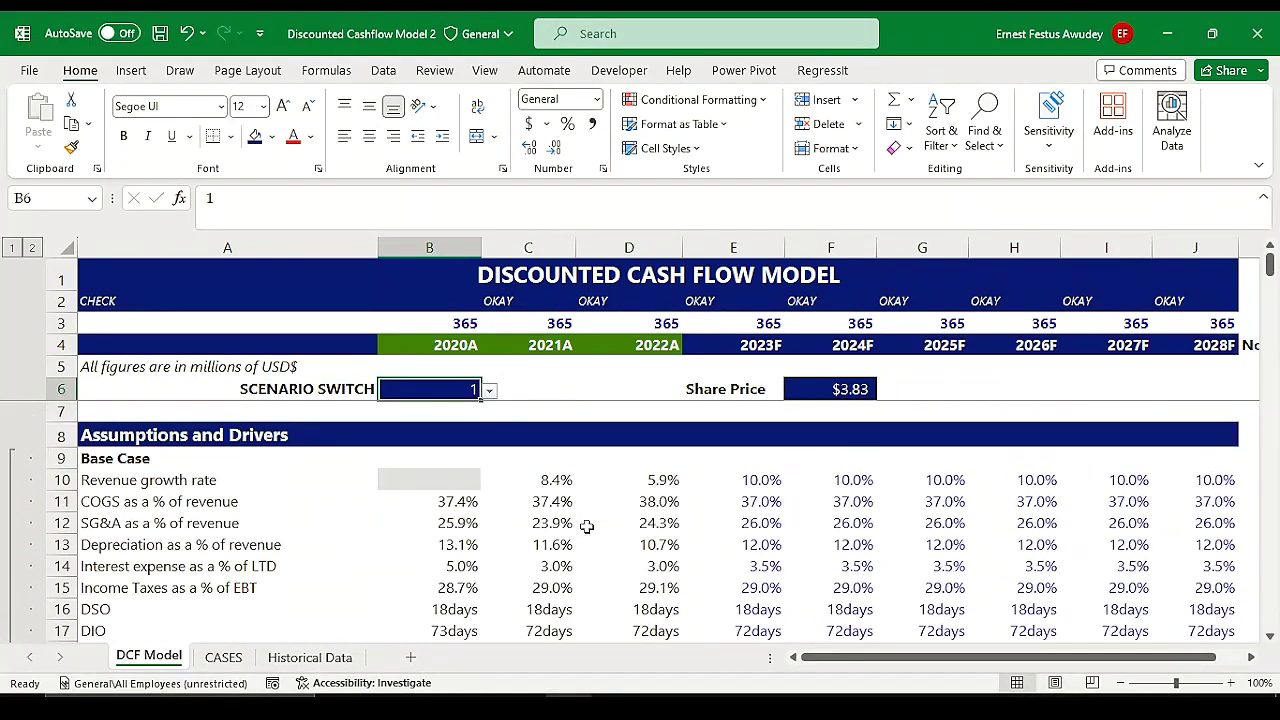
scroll(574, 530, "down", 5)
scroll(571, 531, "down", 9)
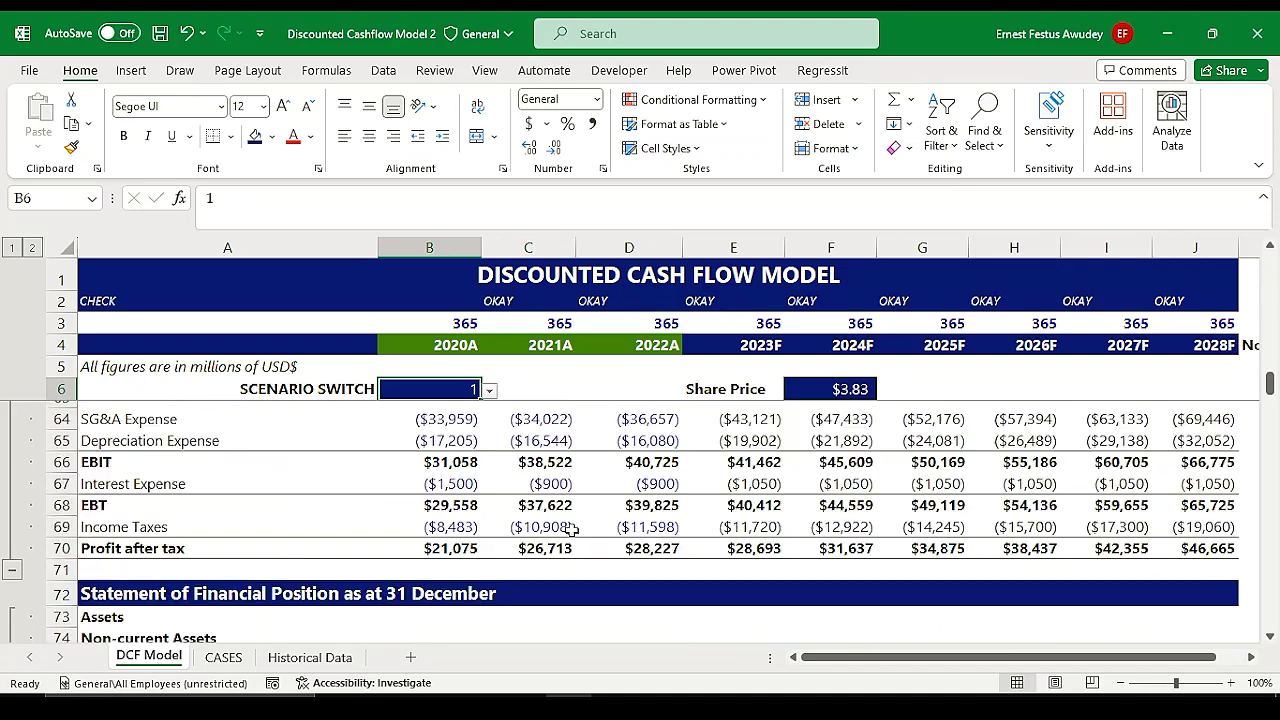
scroll(571, 514, "up", 1)
scroll(543, 472, "up", 13)
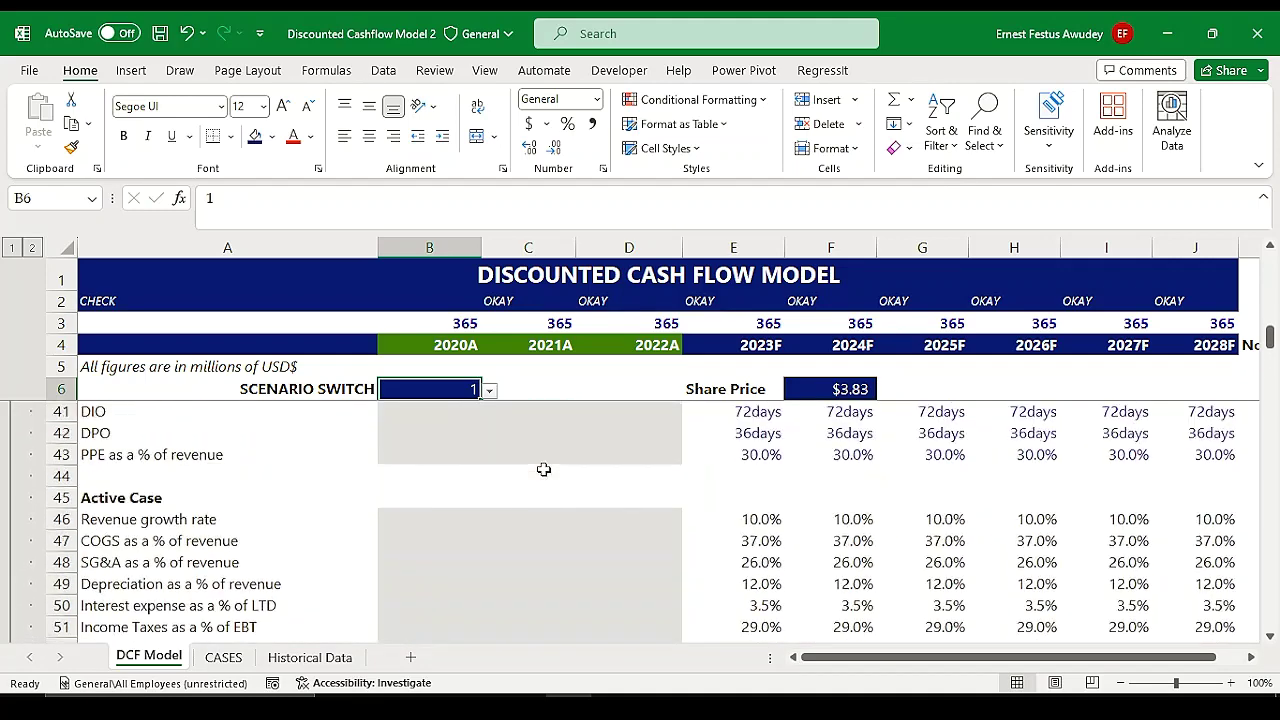
scroll(543, 472, "up", 5)
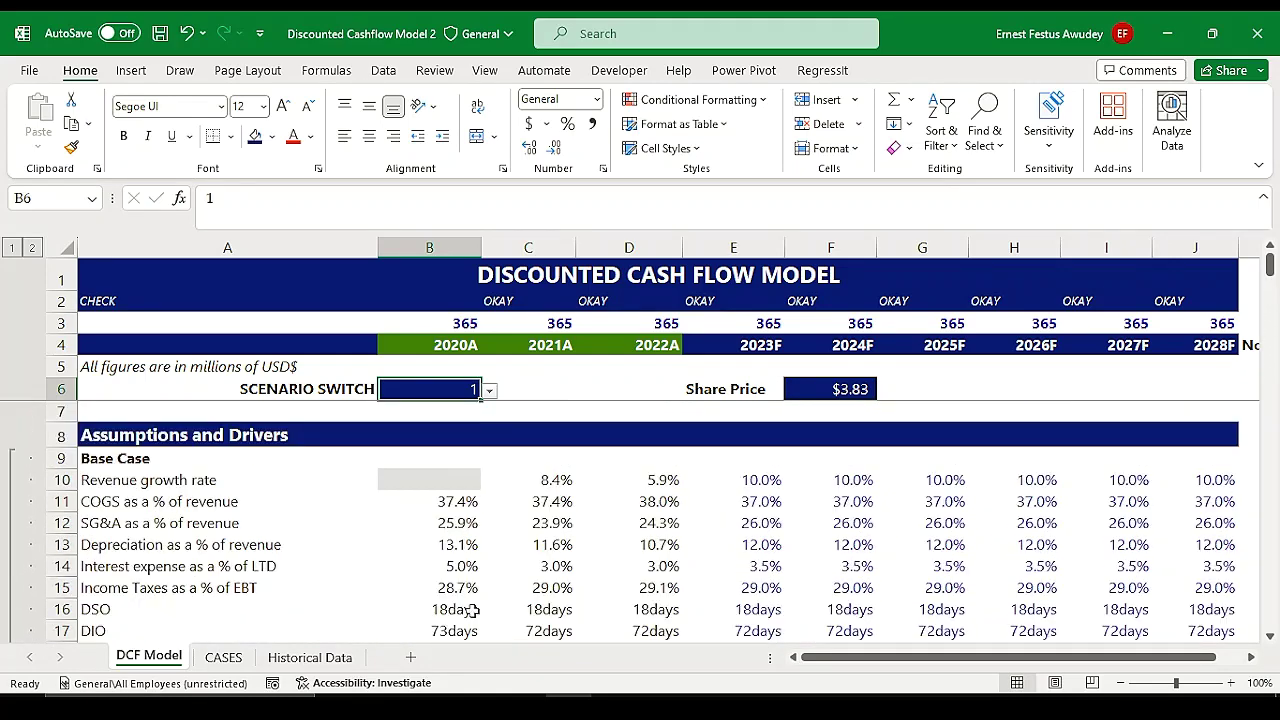
Step: Select the Base Case forecast assumptions for 2023F to 2028F in E10:J19 and review their row labels
left_click_drag(737, 480, 1205, 605)
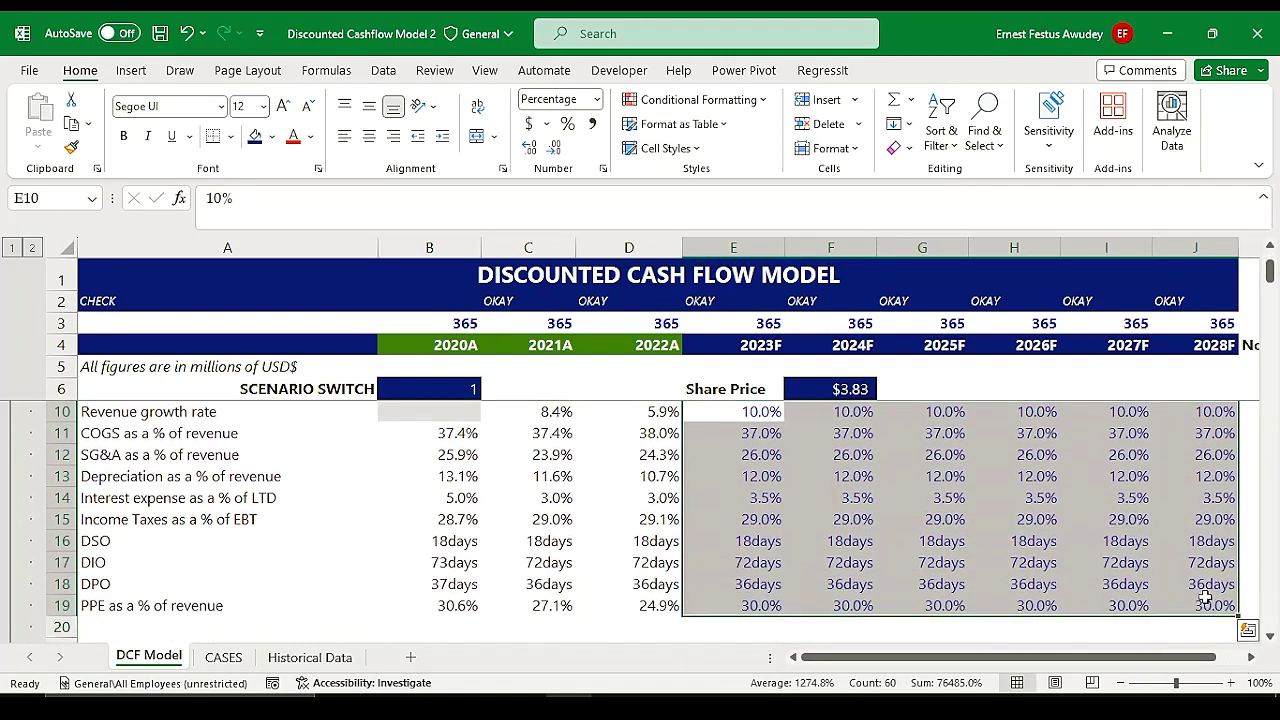
scroll(540, 486, "up", 1)
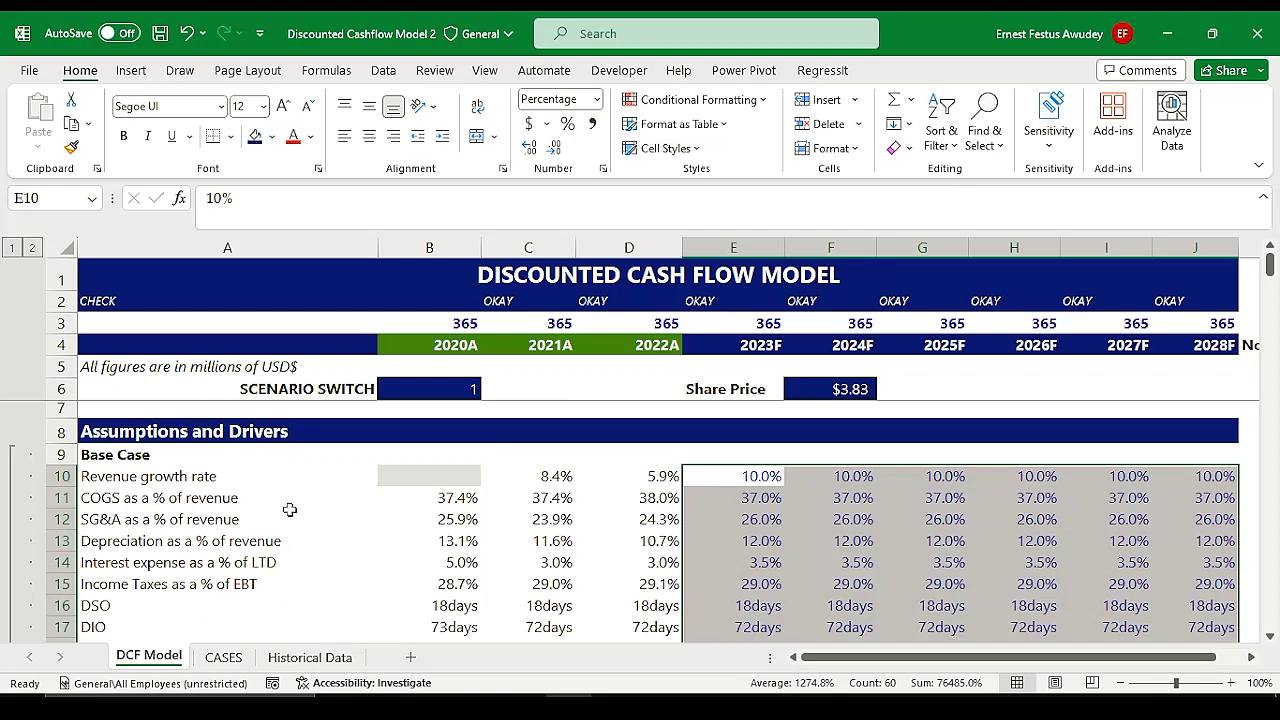
scroll(157, 562, "down", 1)
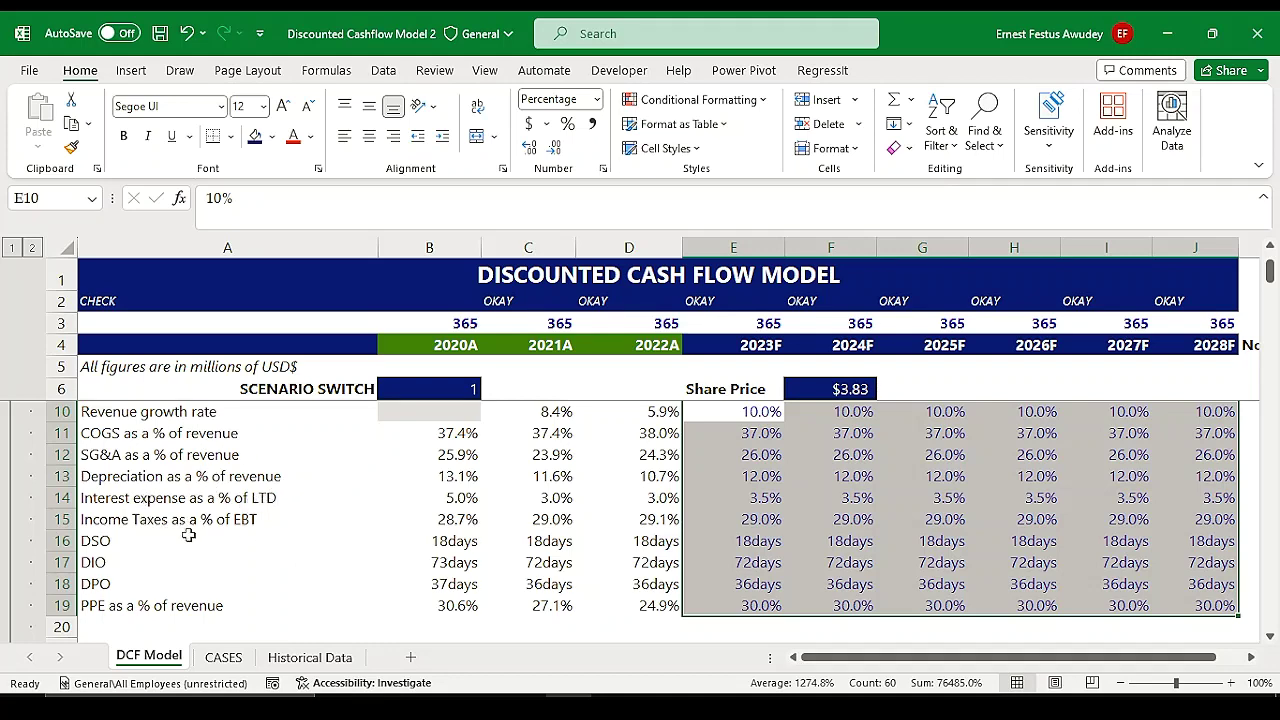
Step: Select the DSO, DIO and DPO labels in A16:A18 and inspect the 2020A DSO formula in B16
scroll(101, 515, "down", 1)
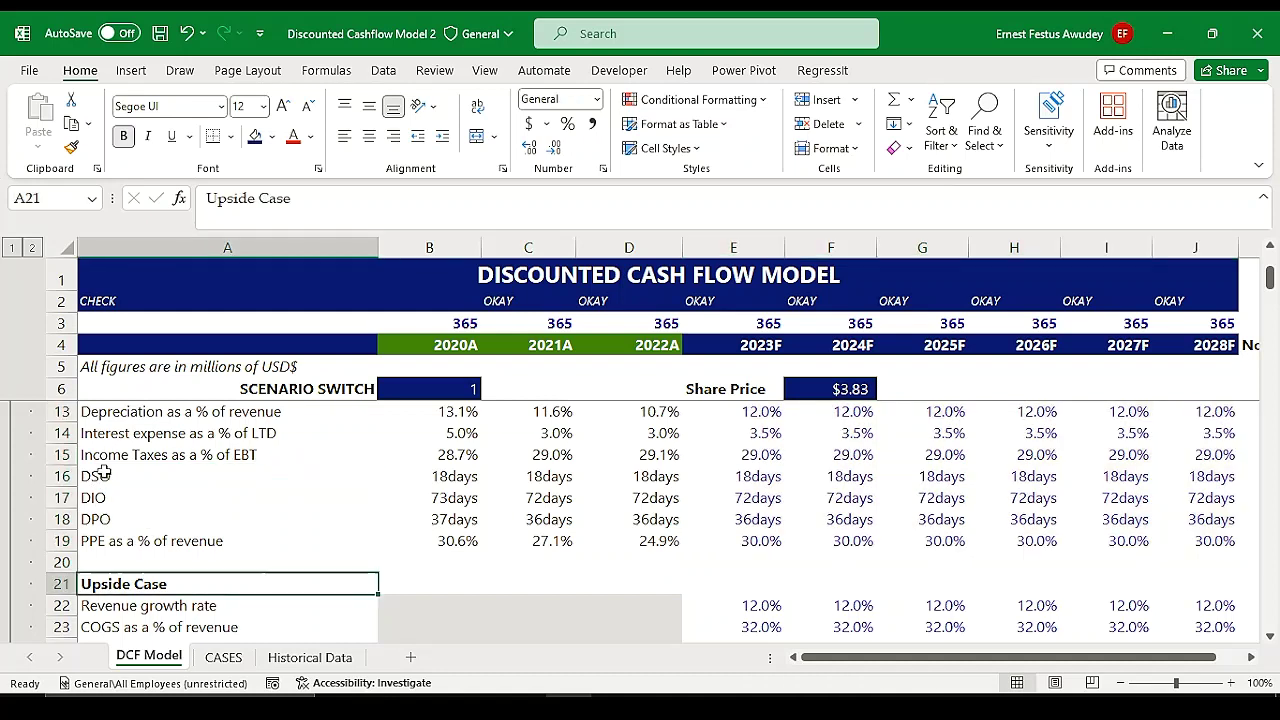
left_click_drag(97, 478, 97, 519)
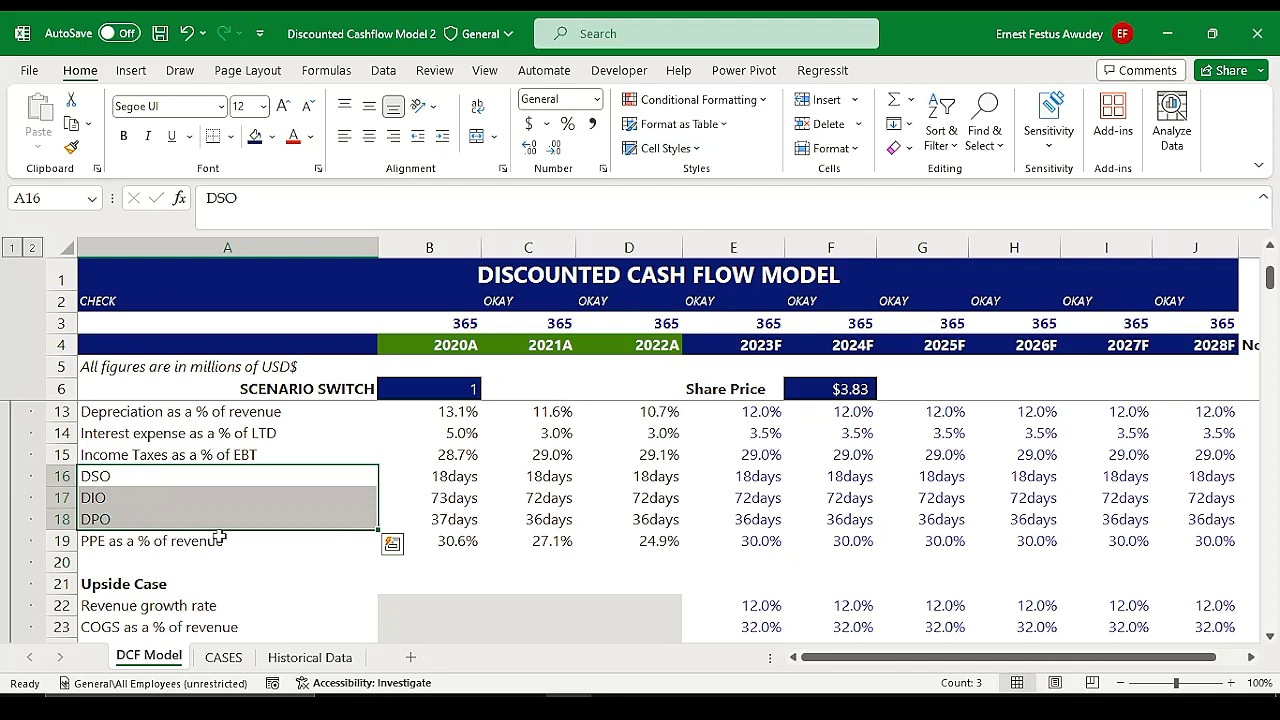
left_click(458, 478)
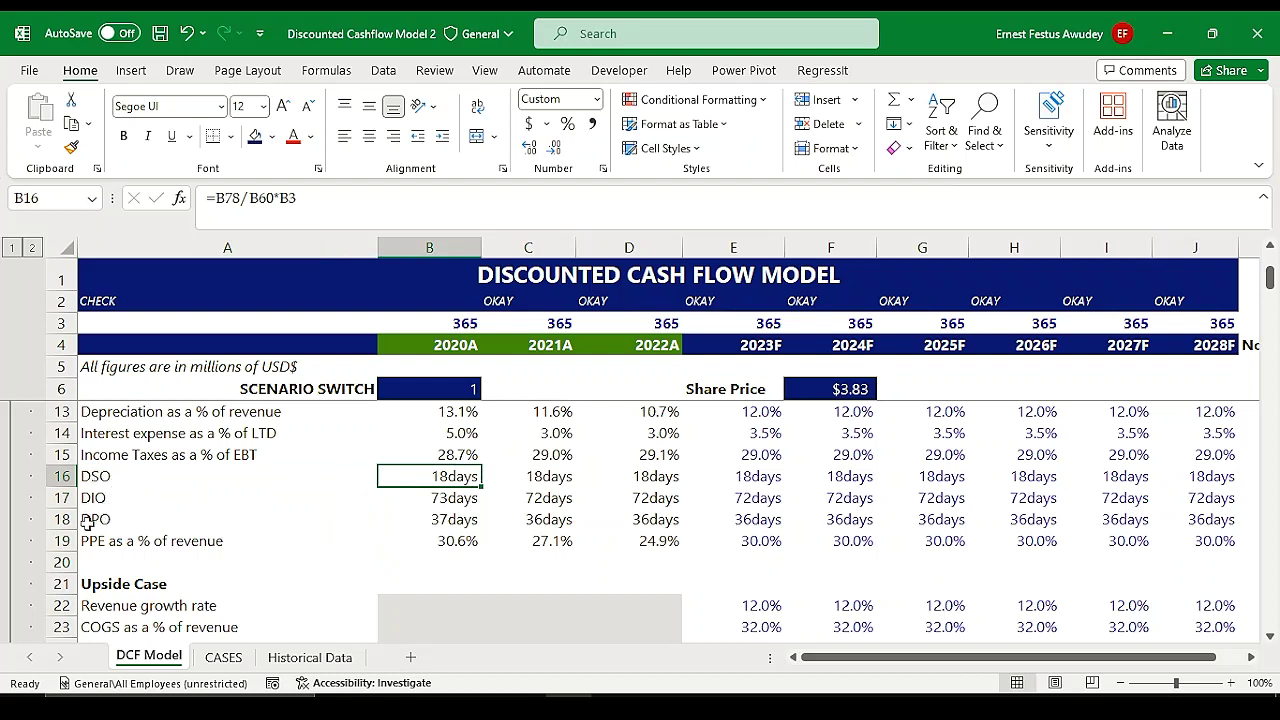
Step: Compare the forecast assumptions across the scenario cases and inspect the 2021A income tax rate formula in C15
scroll(720, 574, "down", 6)
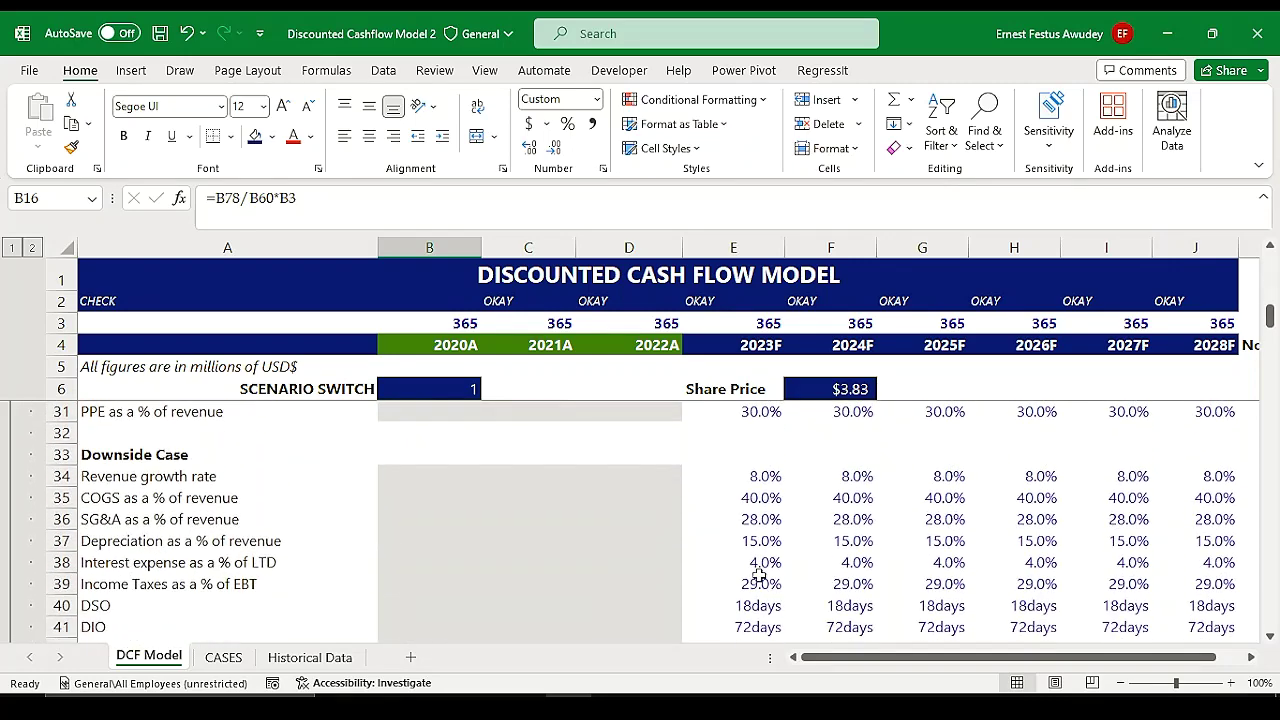
scroll(760, 575, "down", 5)
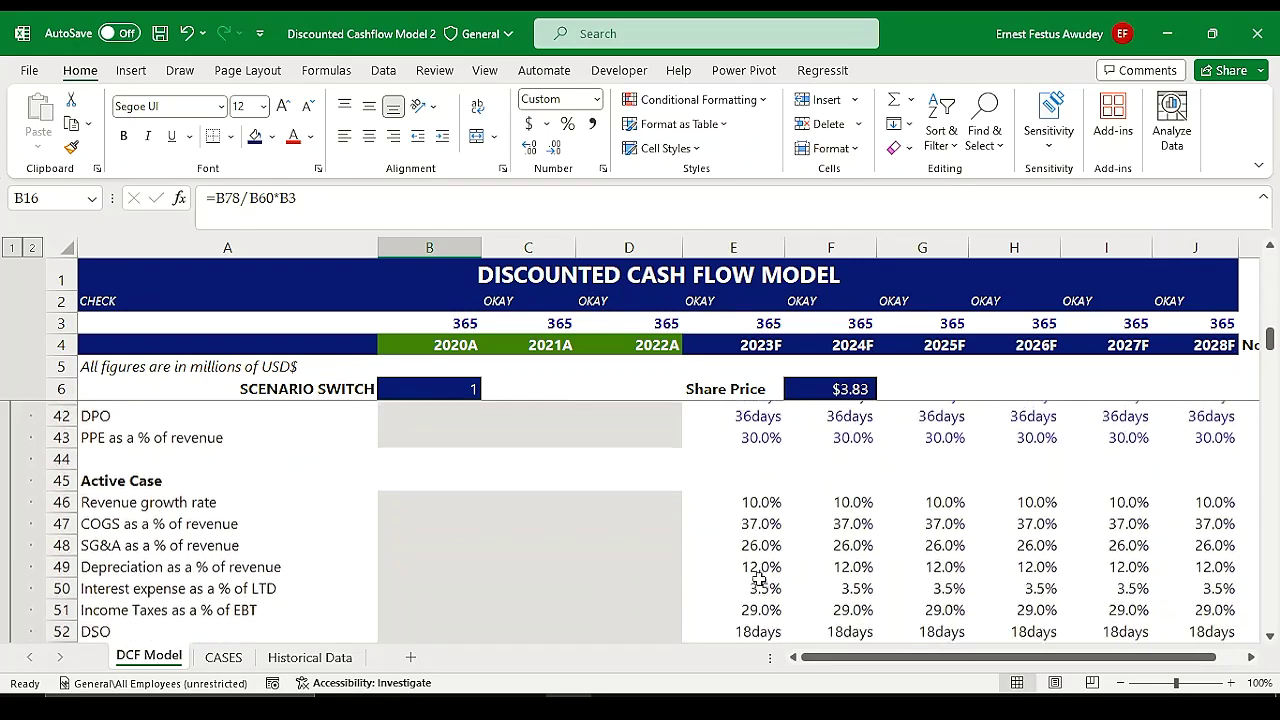
scroll(760, 575, "up", 1)
scroll(760, 577, "up", 11)
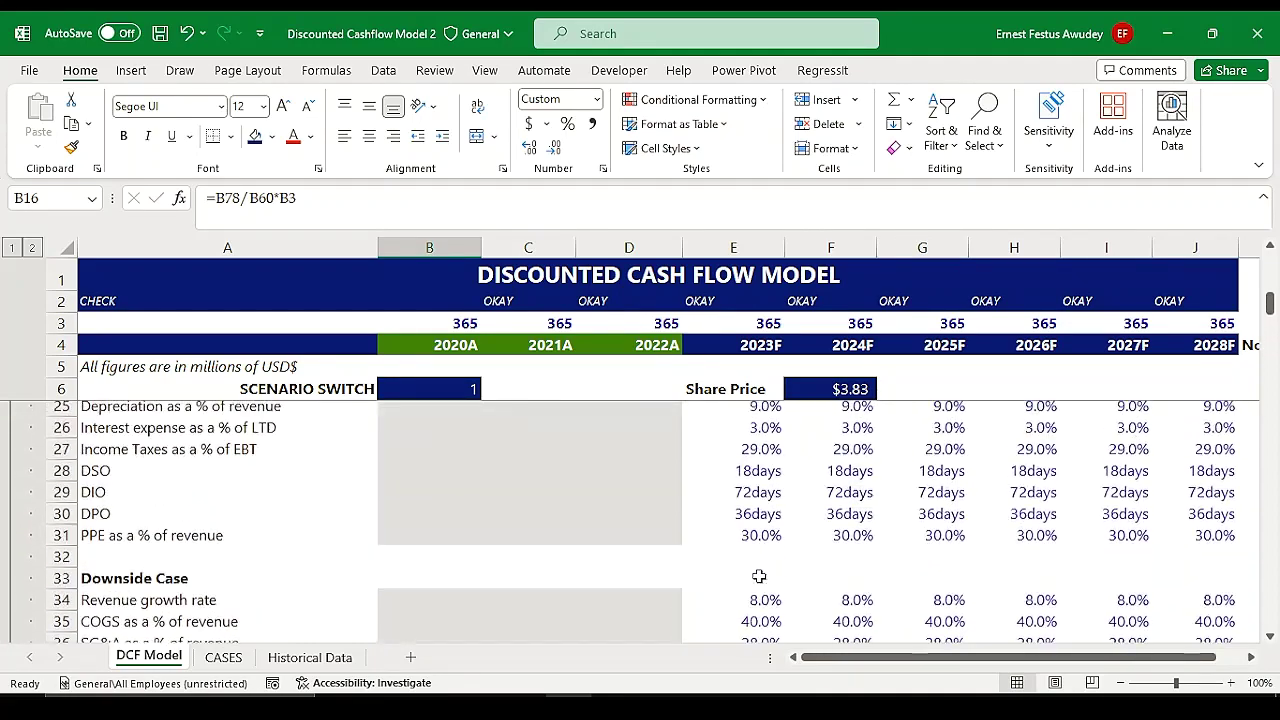
scroll(760, 577, "up", 1)
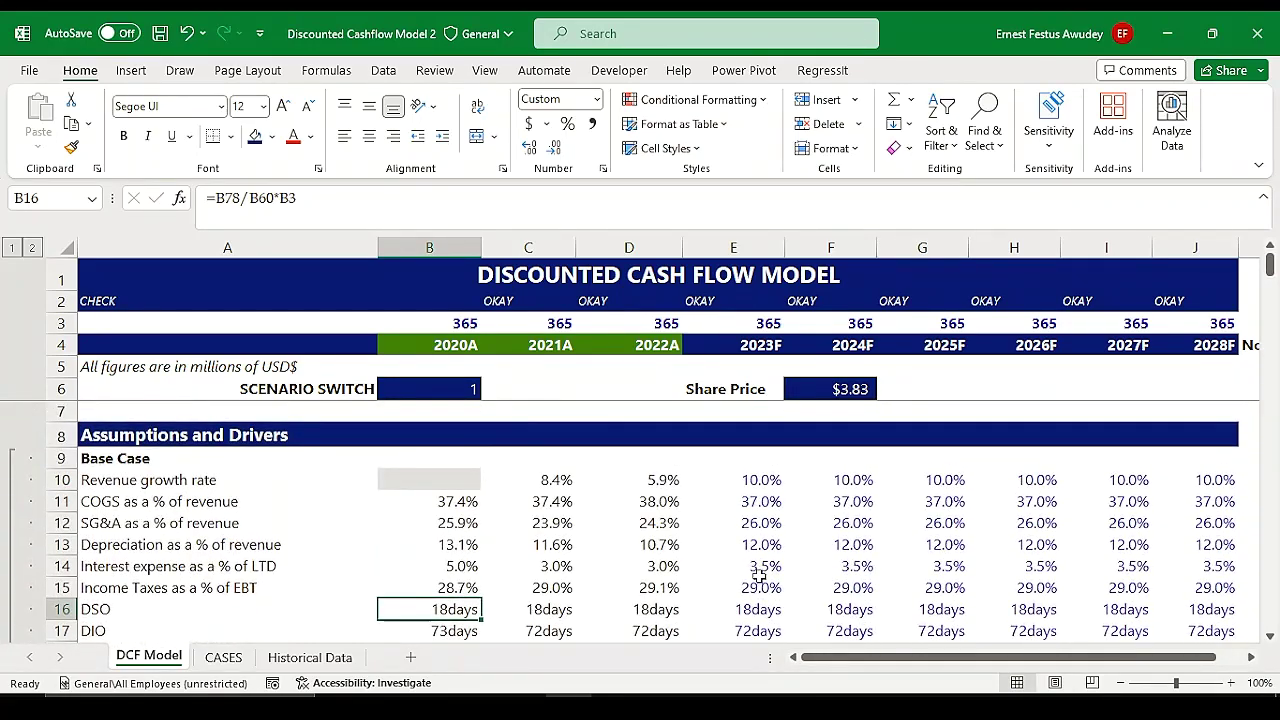
scroll(740, 560, "down", 1)
scroll(775, 520, "up", 1)
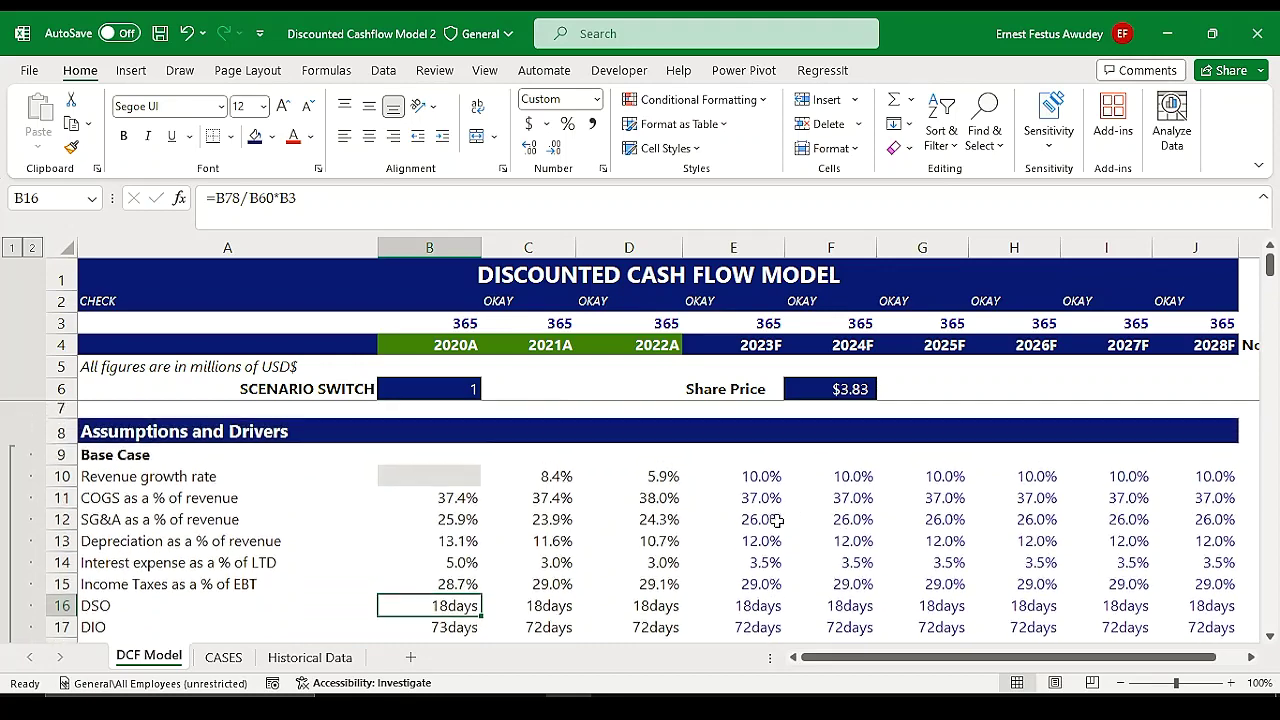
left_click_drag(745, 480, 1205, 631)
left_click(508, 588)
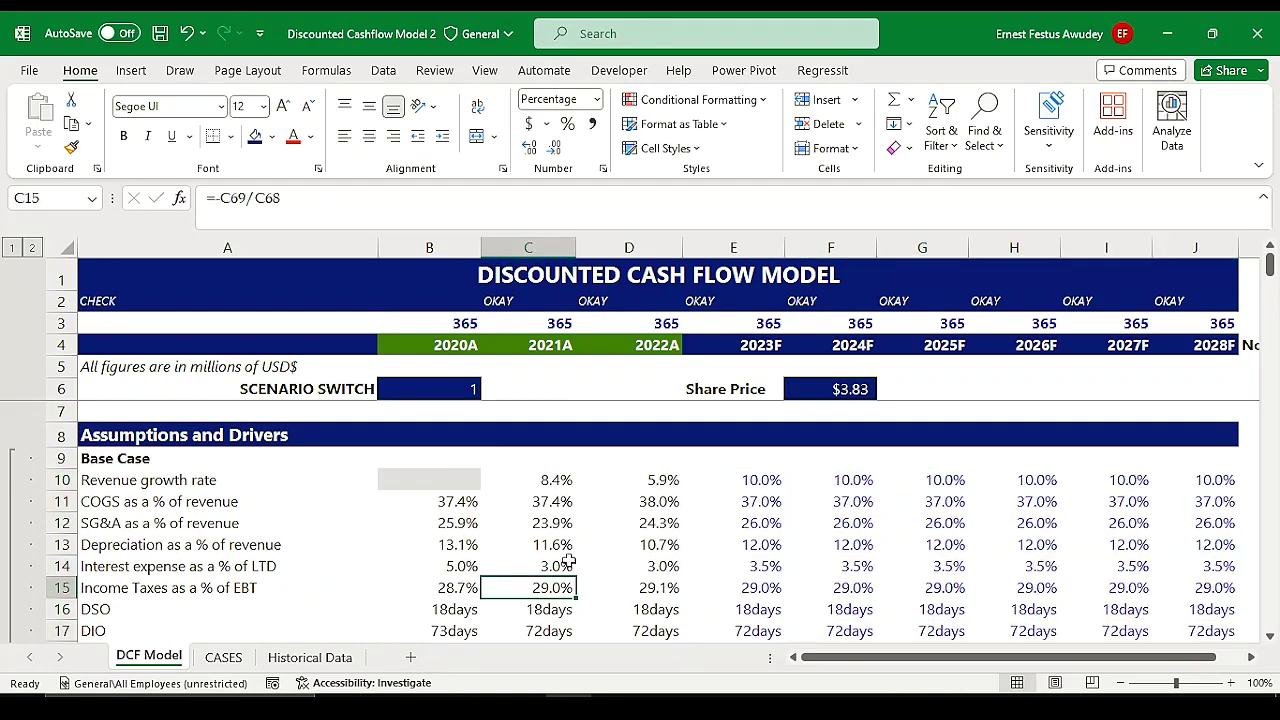
Step: Select the Upside Case forecast assumptions in E22:J31 and inspect the 2026F DIO input in H29
scroll(700, 520, "down", 2)
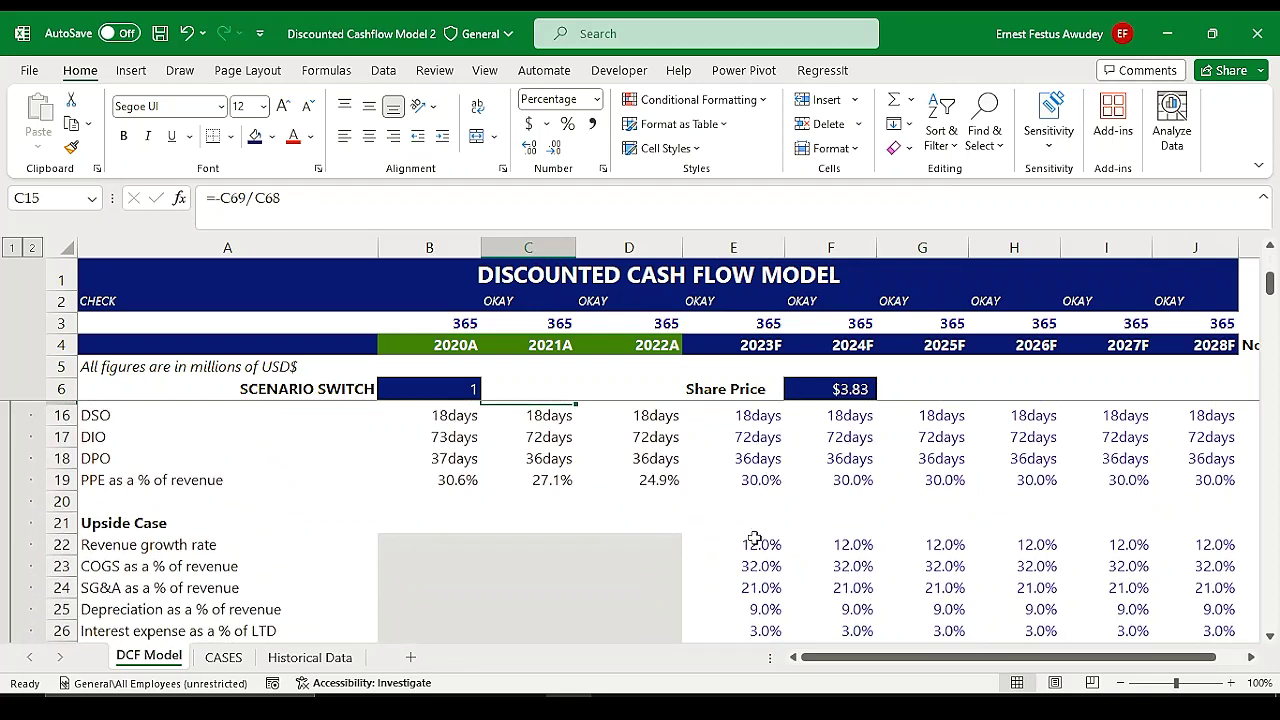
left_click_drag(742, 543, 1198, 563)
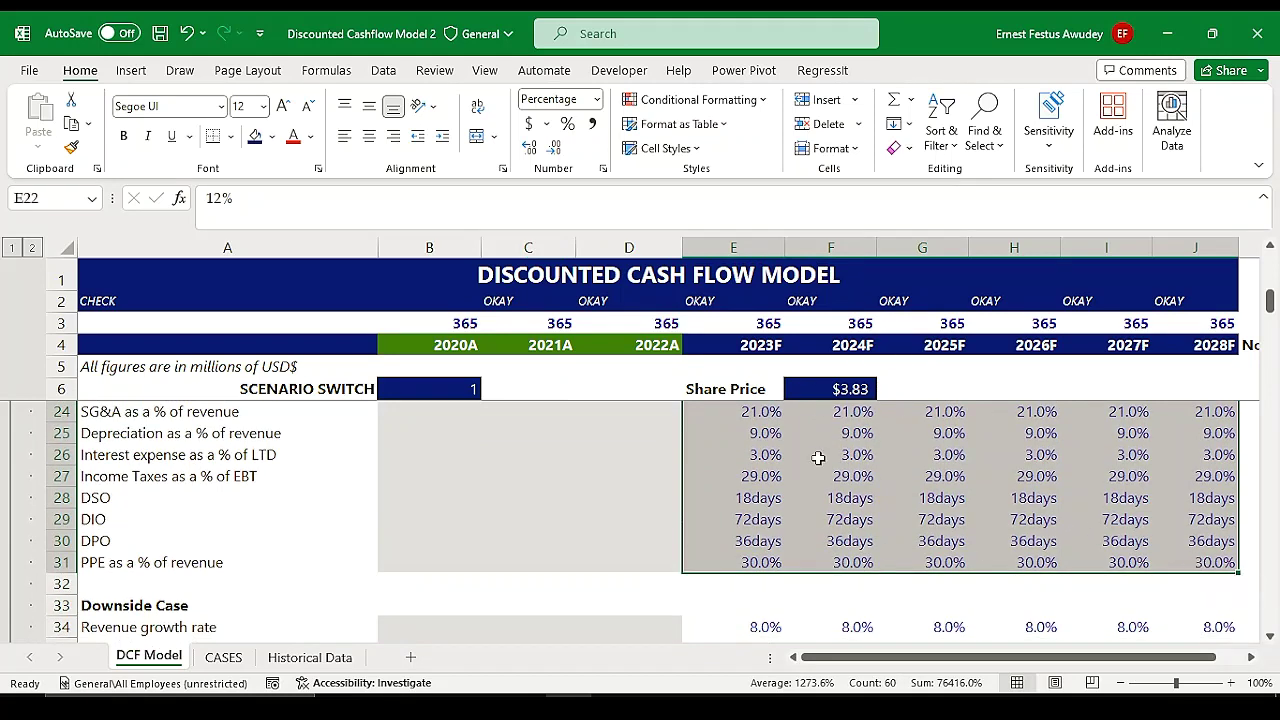
left_click_drag(960, 660, 992, 660)
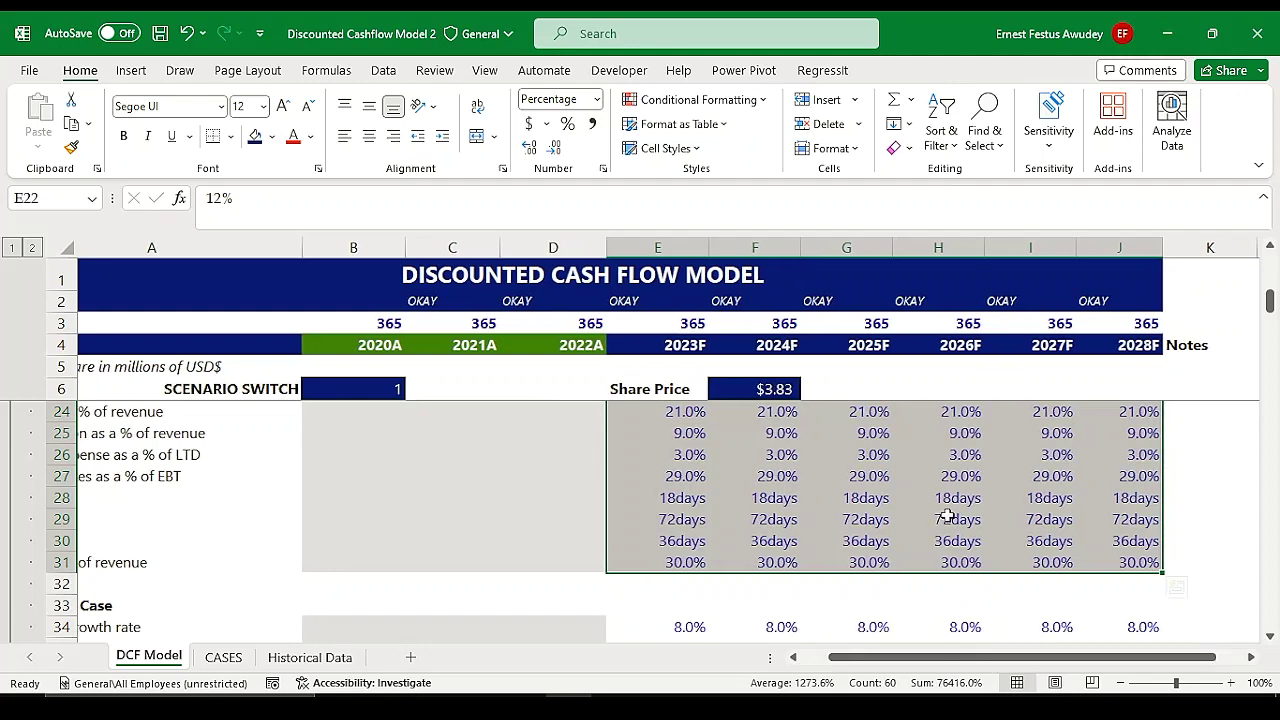
left_click(915, 511)
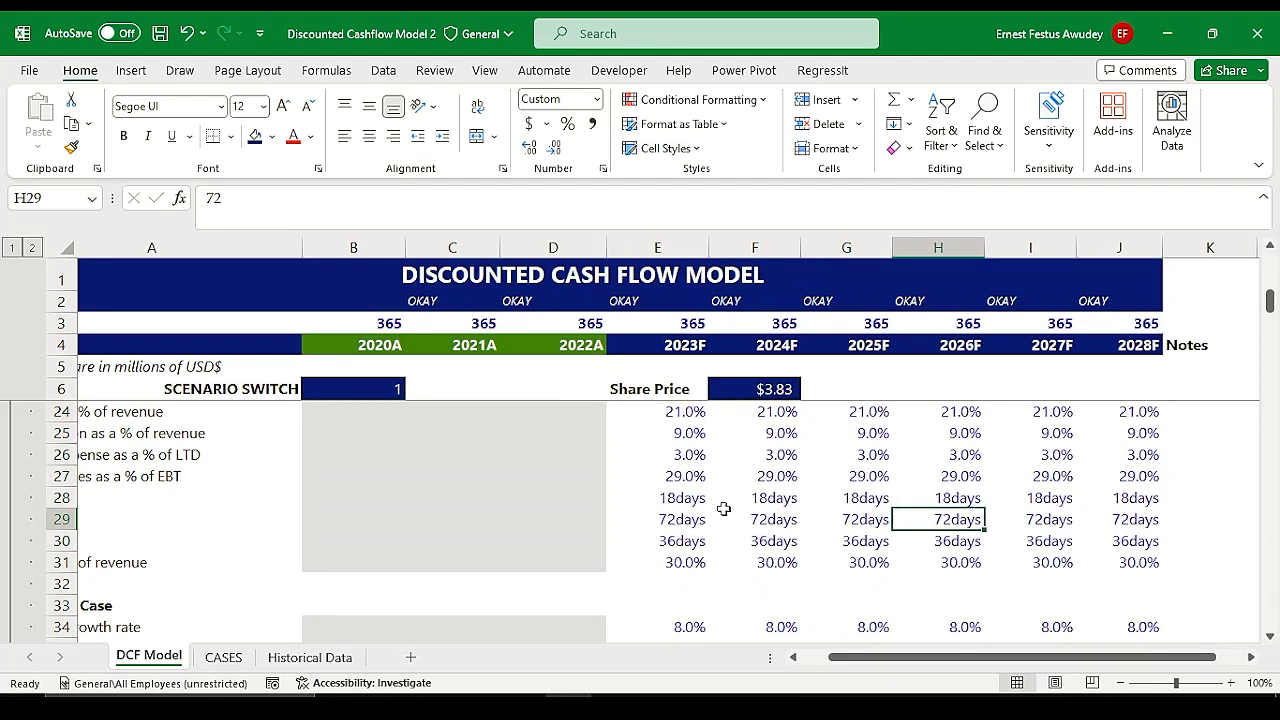
Step: Select the Downside Case forecast assumptions from revenue growth rate to DPO in E34:J42
scroll(932, 477, "down", 1)
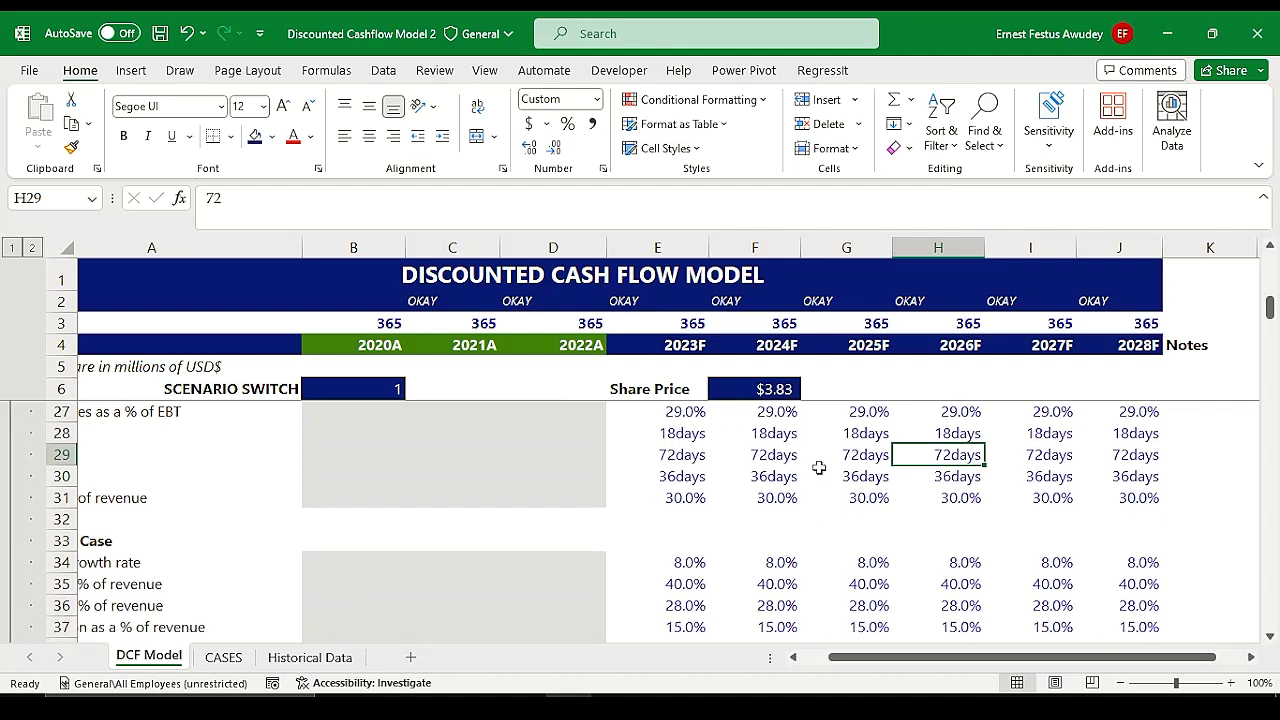
scroll(853, 557, "down", 2)
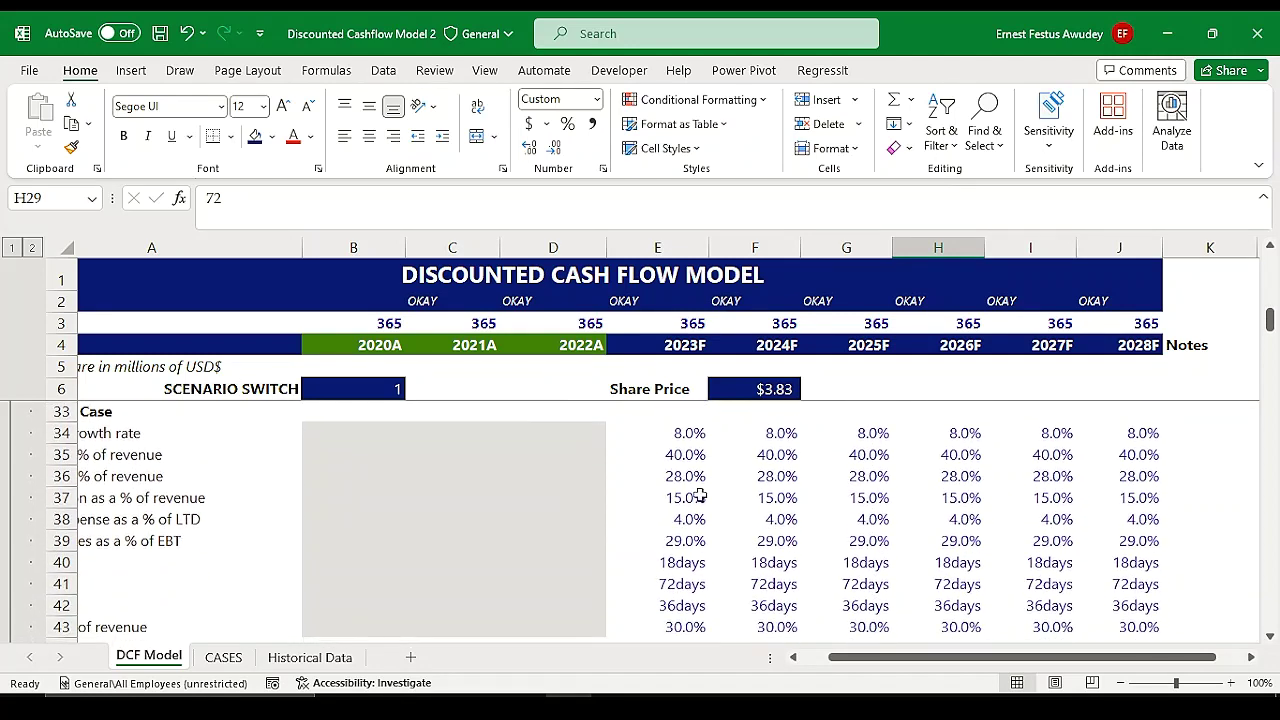
scroll(700, 497, "up", 1)
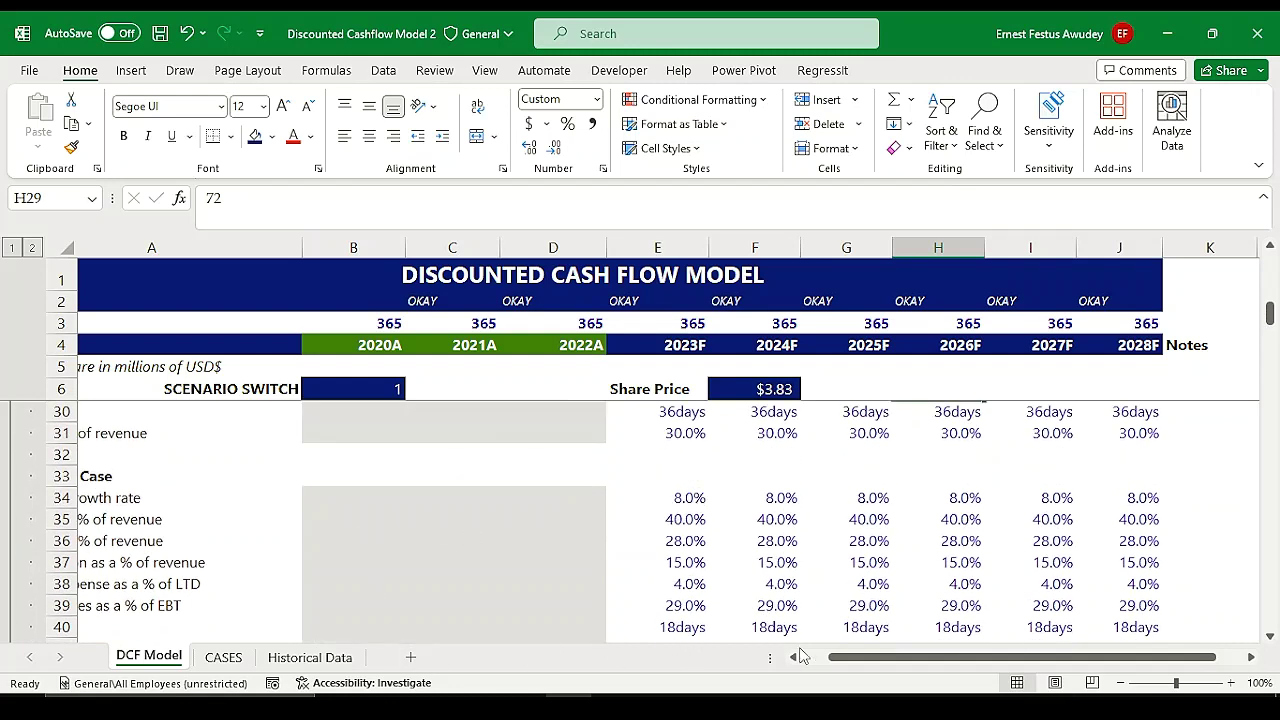
left_click_drag(840, 657, 812, 657)
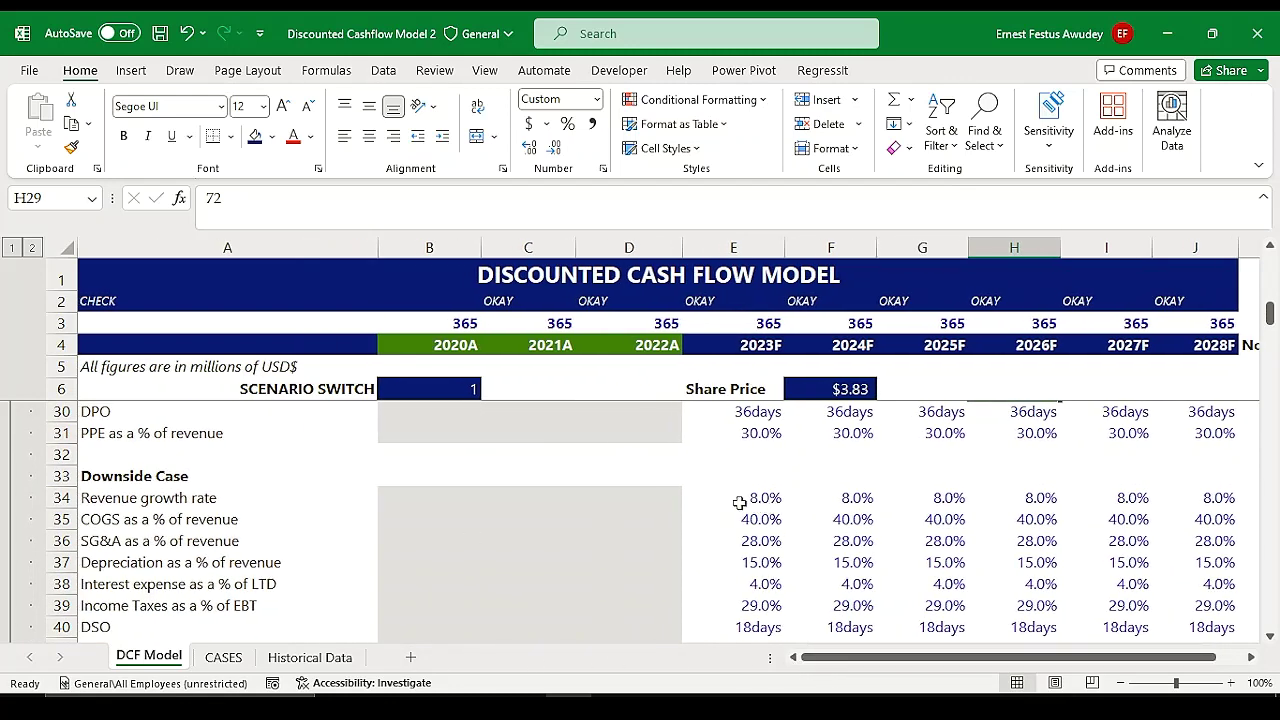
left_click_drag(739, 500, 1213, 637)
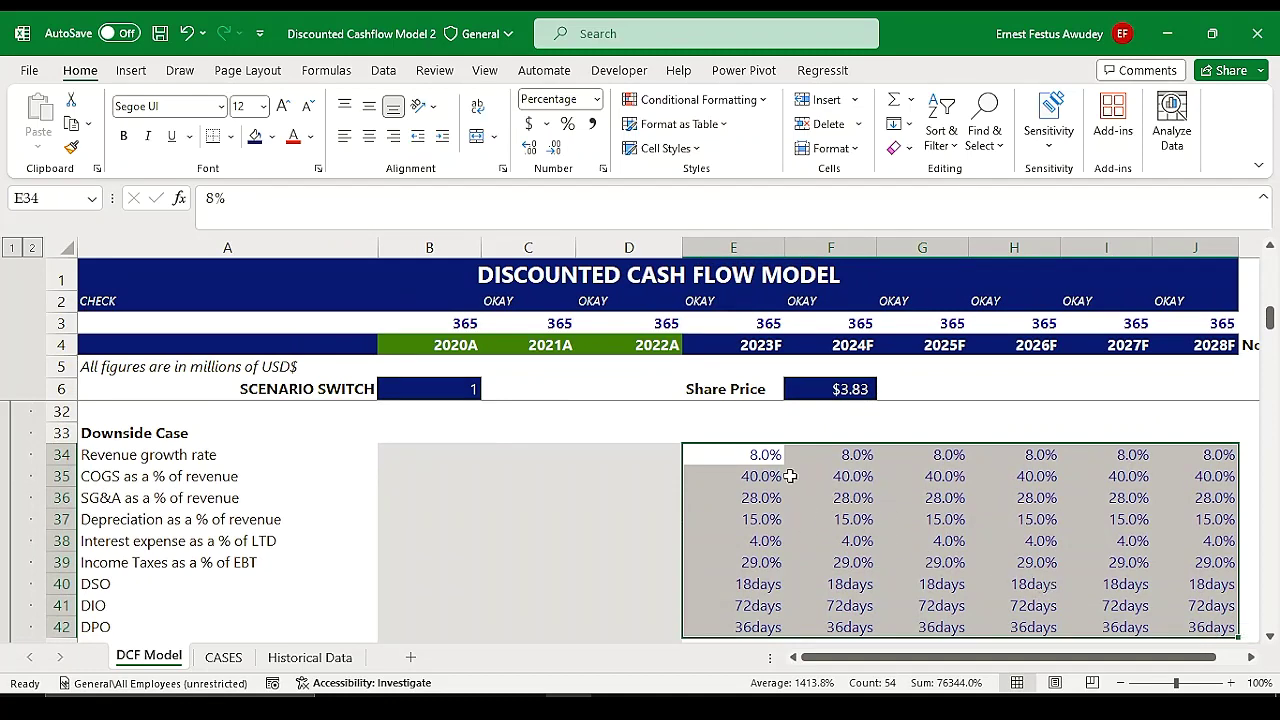
scroll(714, 545, "down", 2)
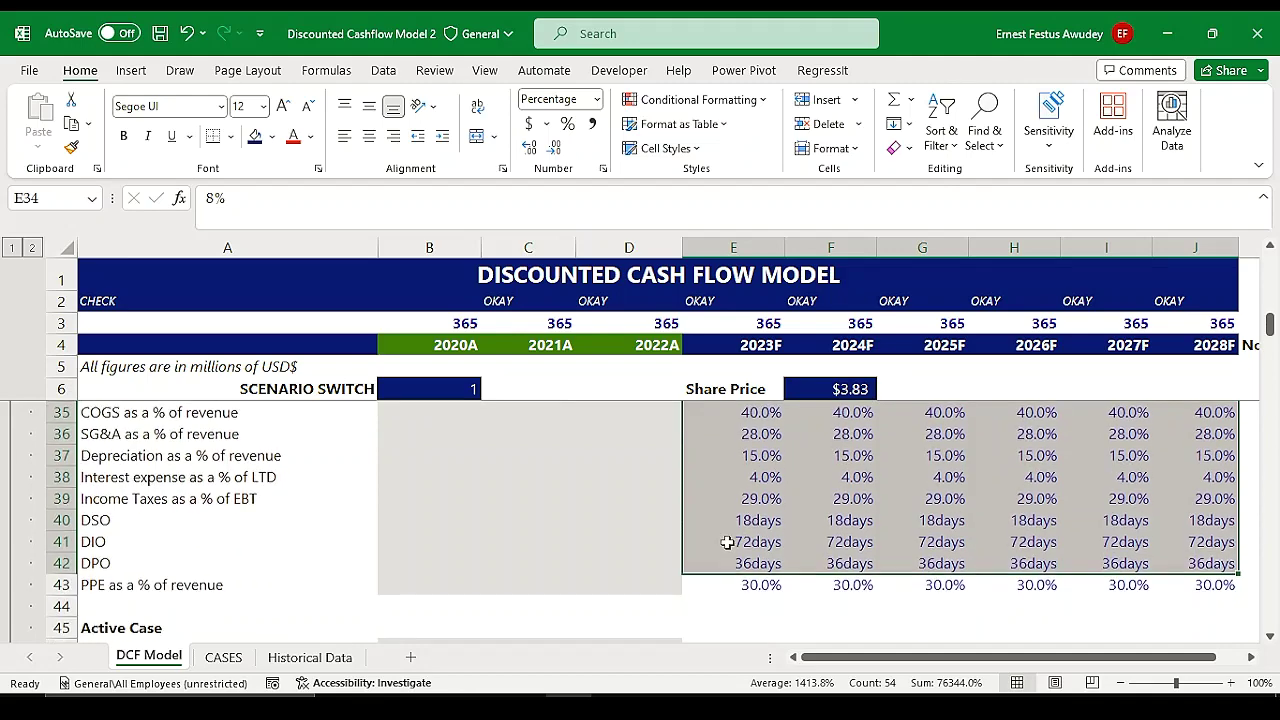
Step: Compare the Active Case with the scenario cases and inspect the 2023F revenue growth rate formula in E46
left_click(720, 567)
scroll(637, 584, "down", 2)
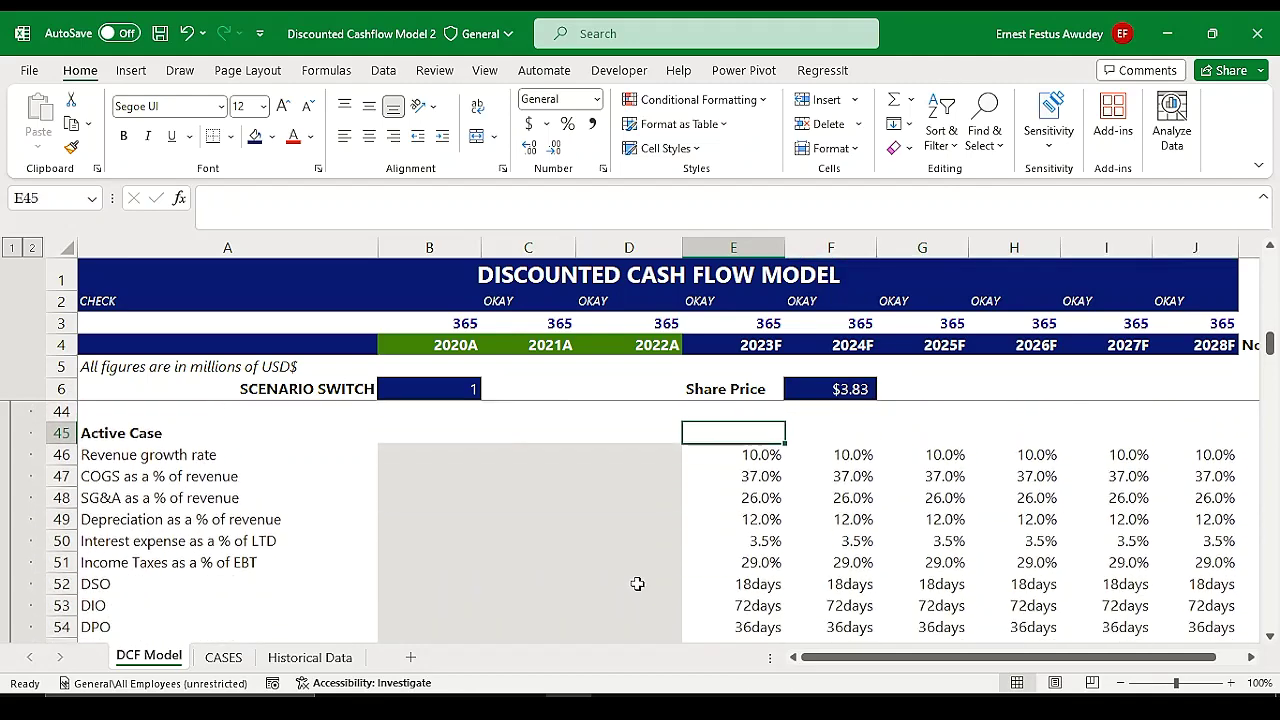
scroll(860, 517, "up", 6)
scroll(860, 517, "up", 6)
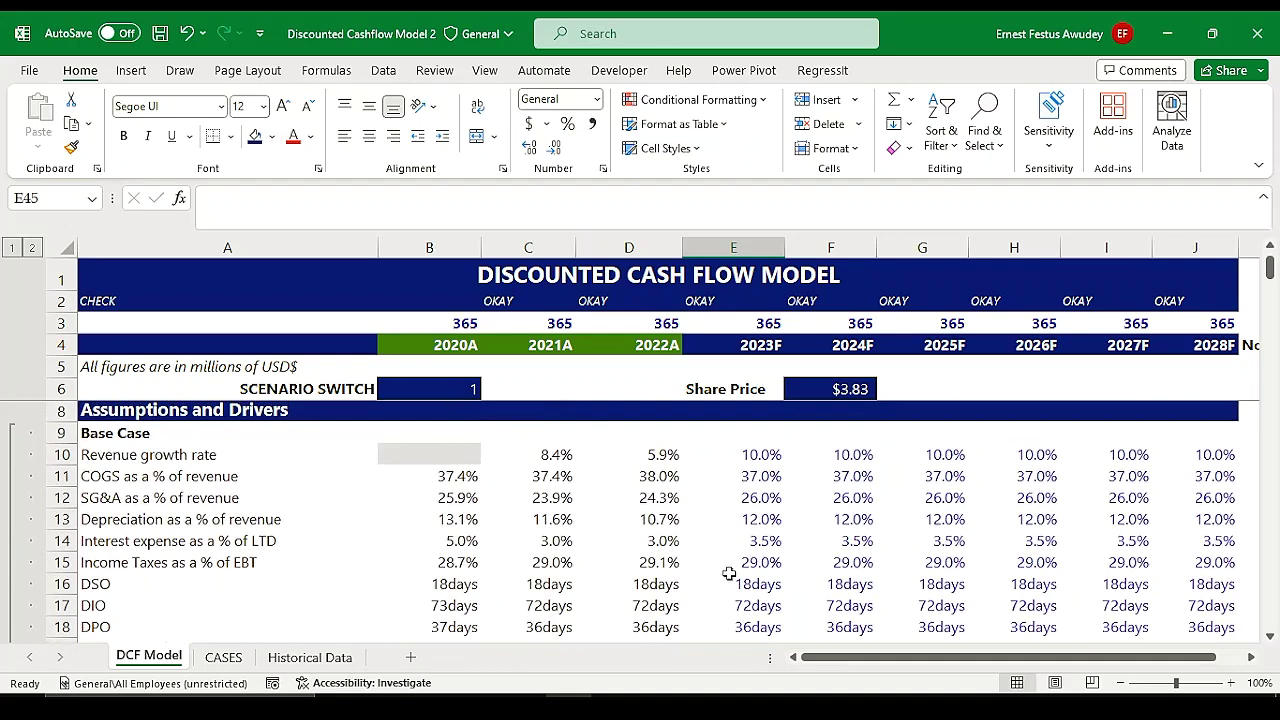
scroll(729, 573, "down", 10)
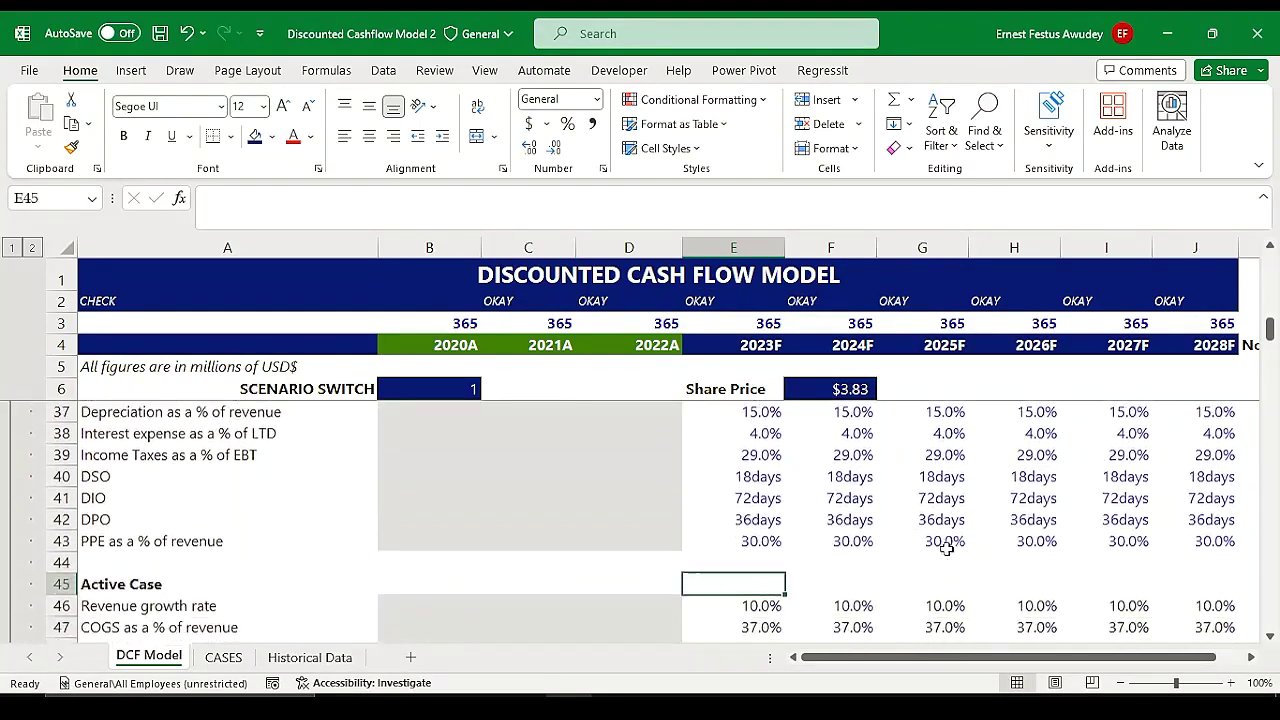
scroll(945, 548, "down", 2)
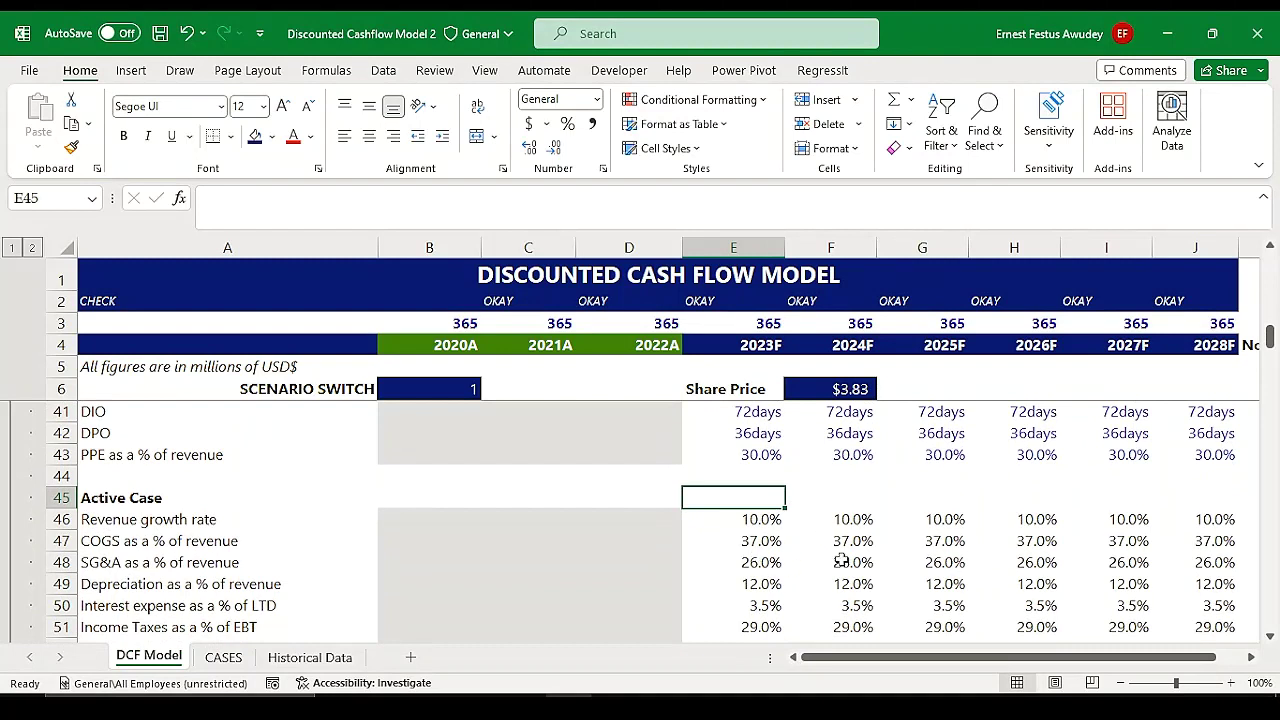
left_click(751, 522)
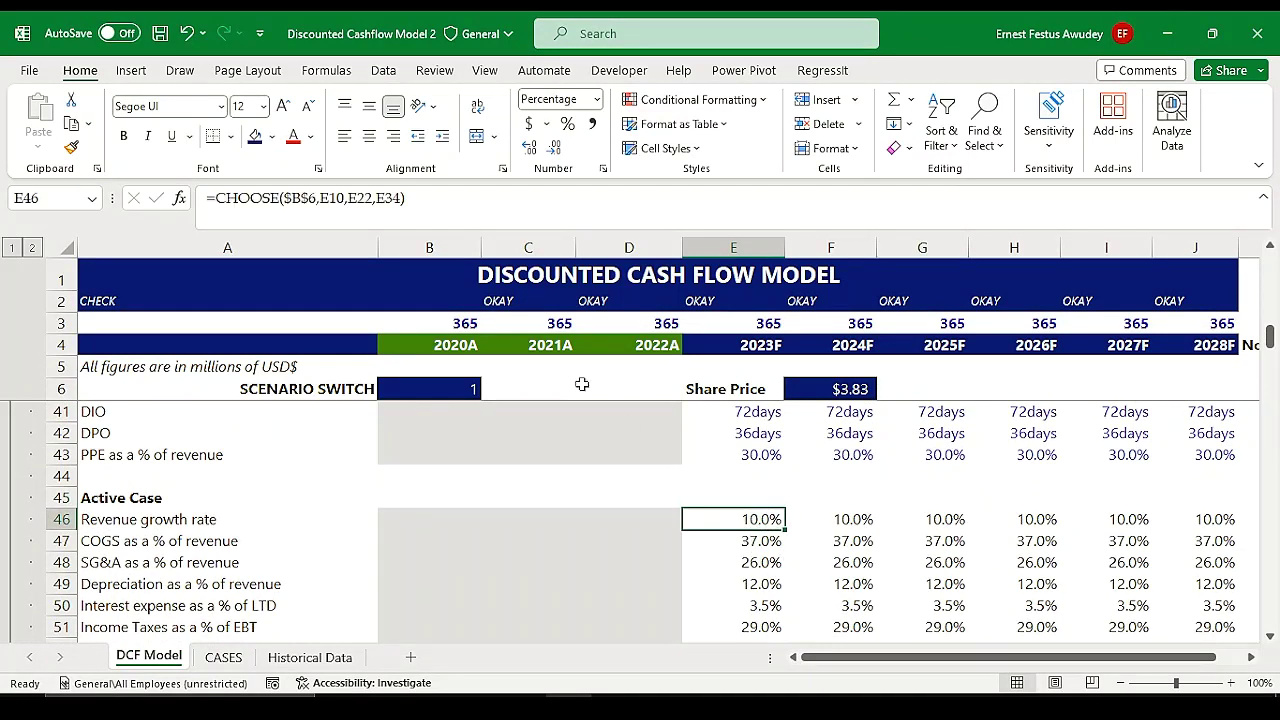
Step: Examine the full CHOOSE formula for the 2023F revenue growth rate in E46 and compare the Active Case with the scenario cases
left_click_drag(405, 198, 204, 199)
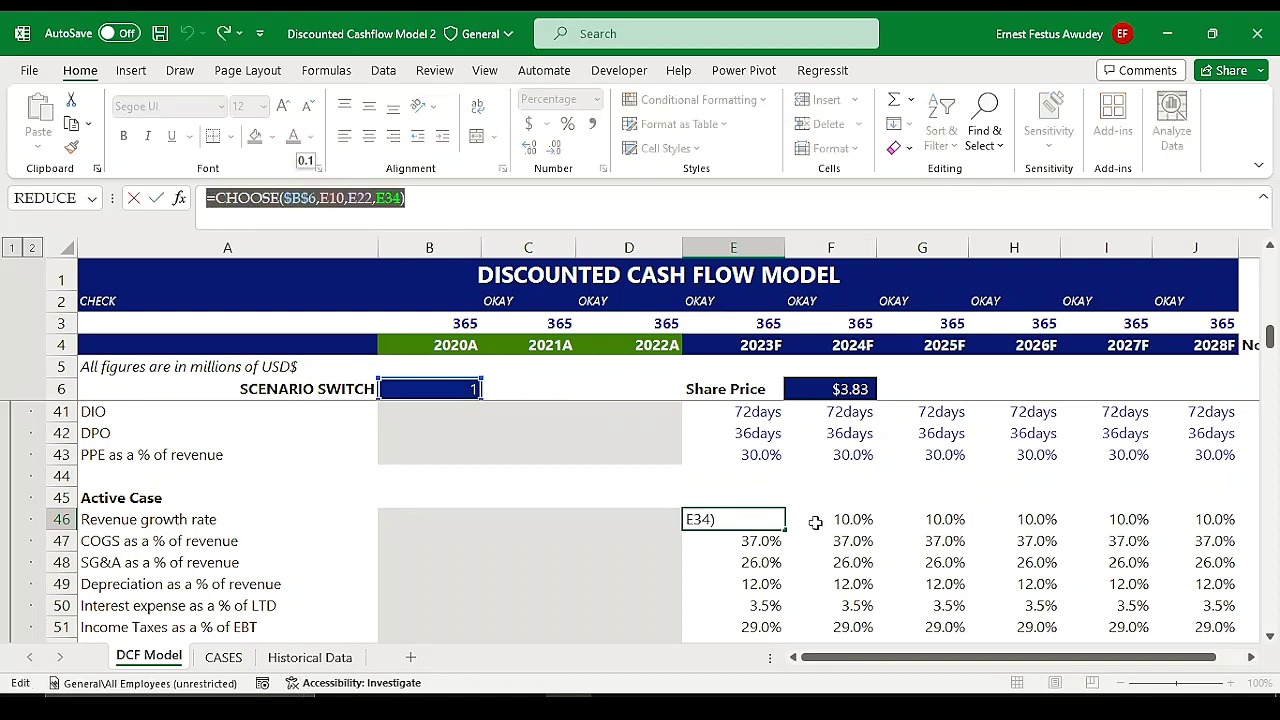
key("Return")
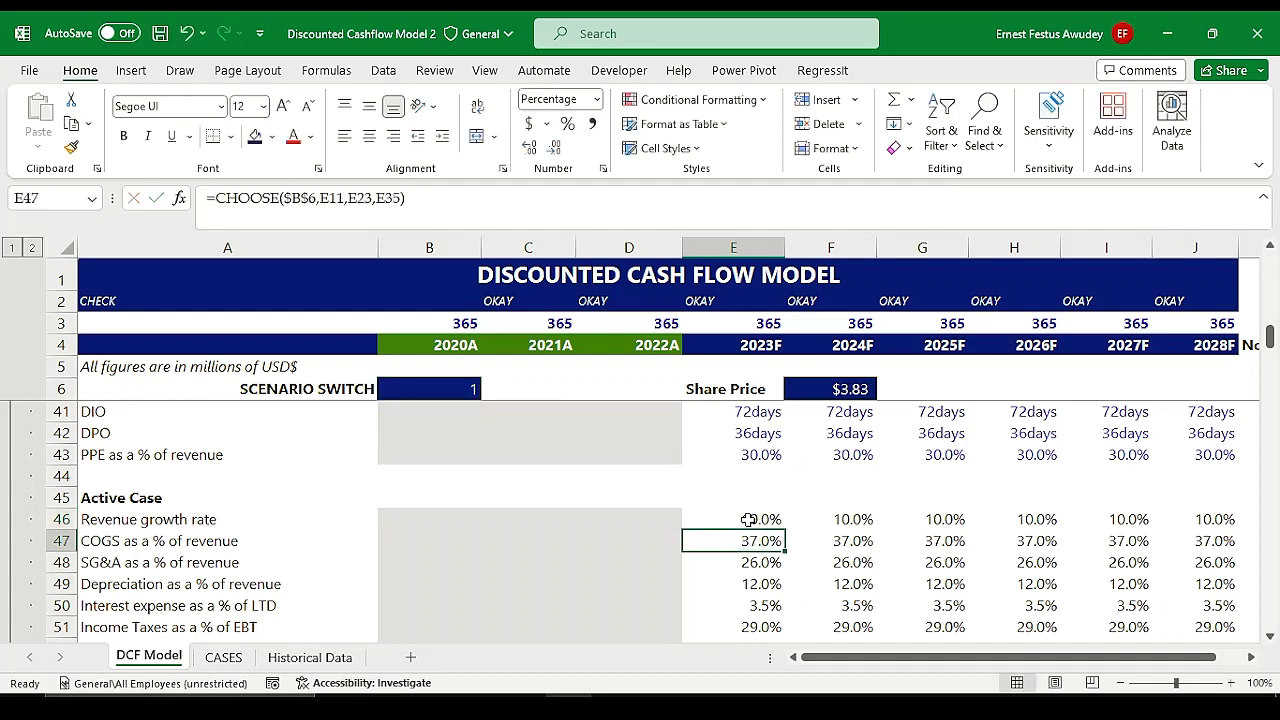
left_click(763, 519)
scroll(763, 515, "up", 10)
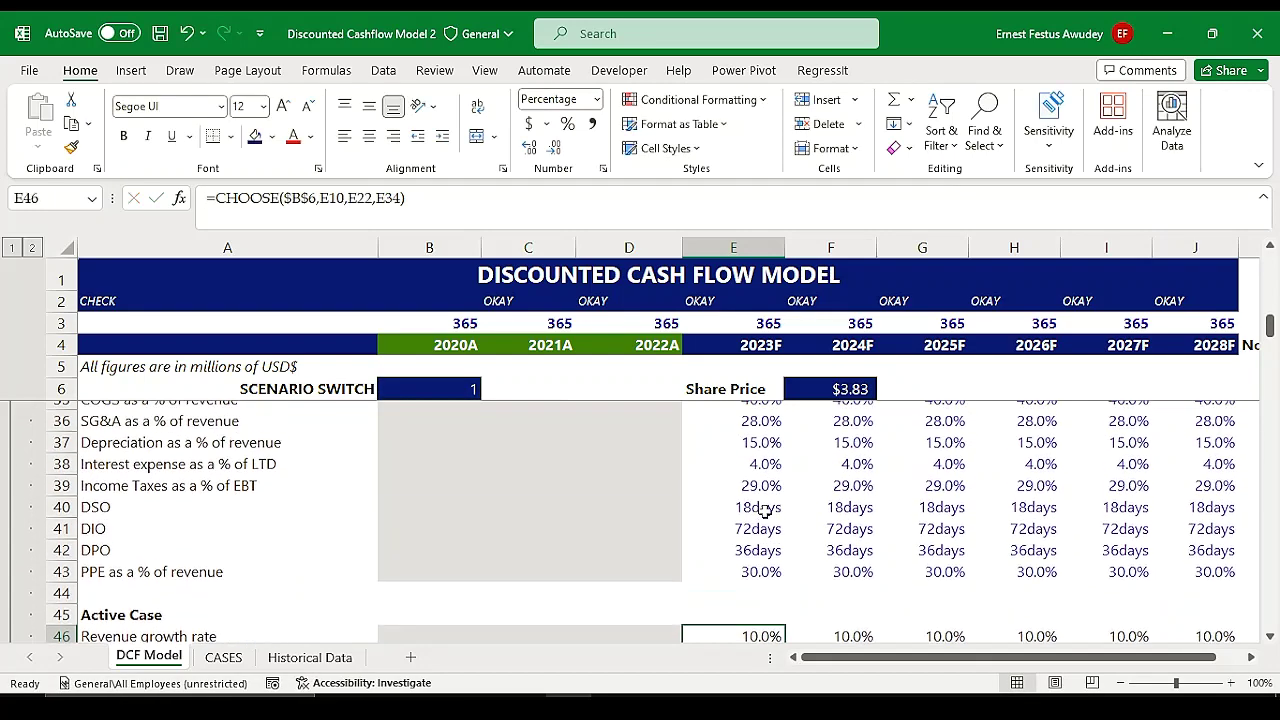
scroll(623, 480, "up", 2)
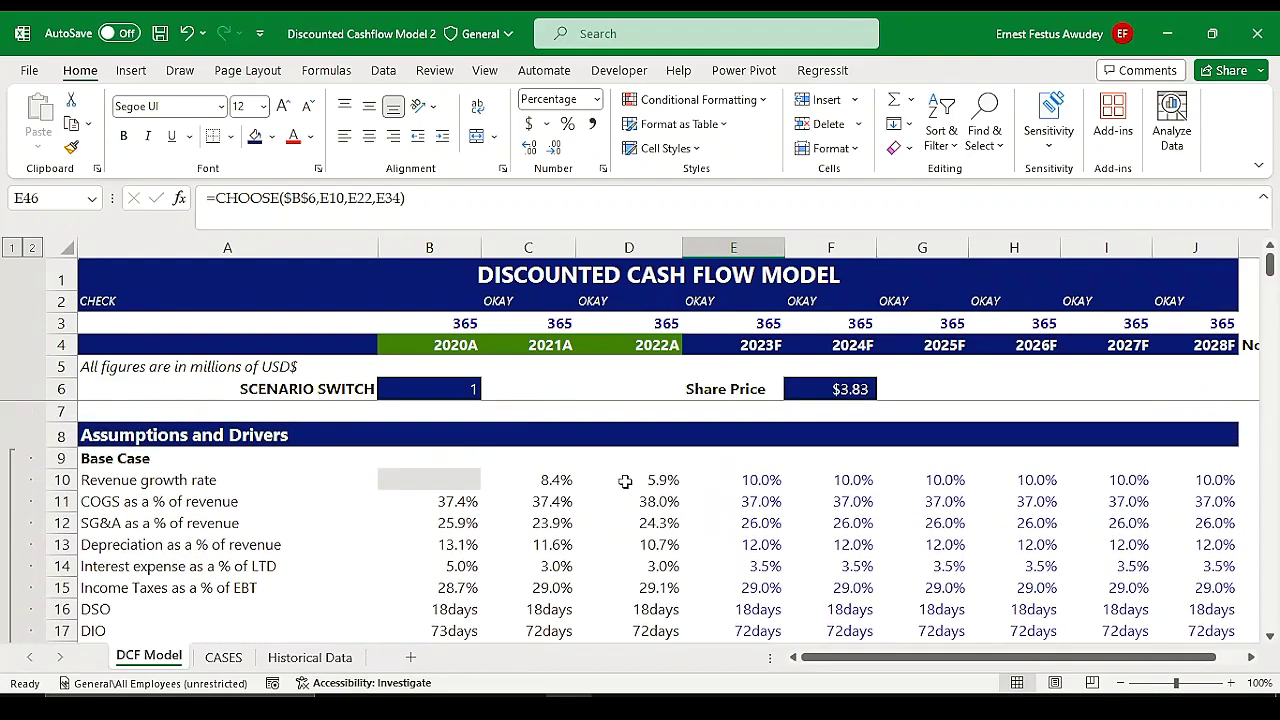
scroll(666, 511, "down", 6)
scroll(818, 519, "down", 7)
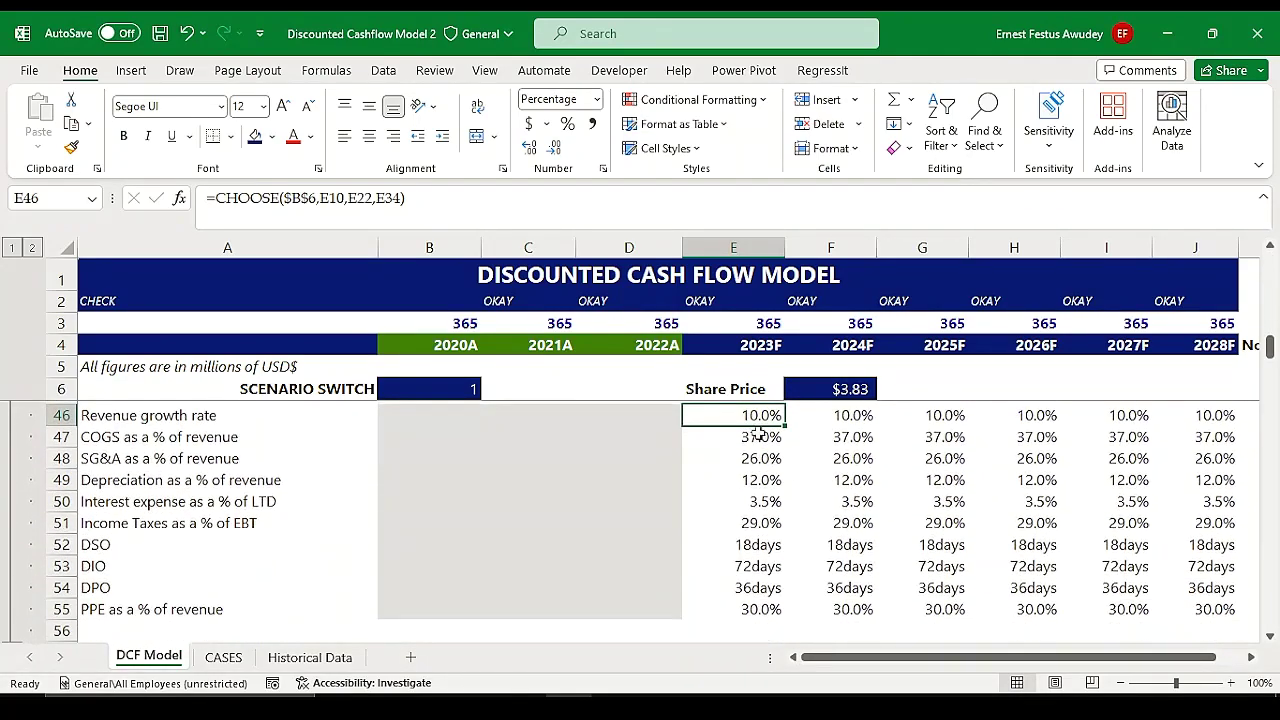
scroll(763, 468, "up", 2)
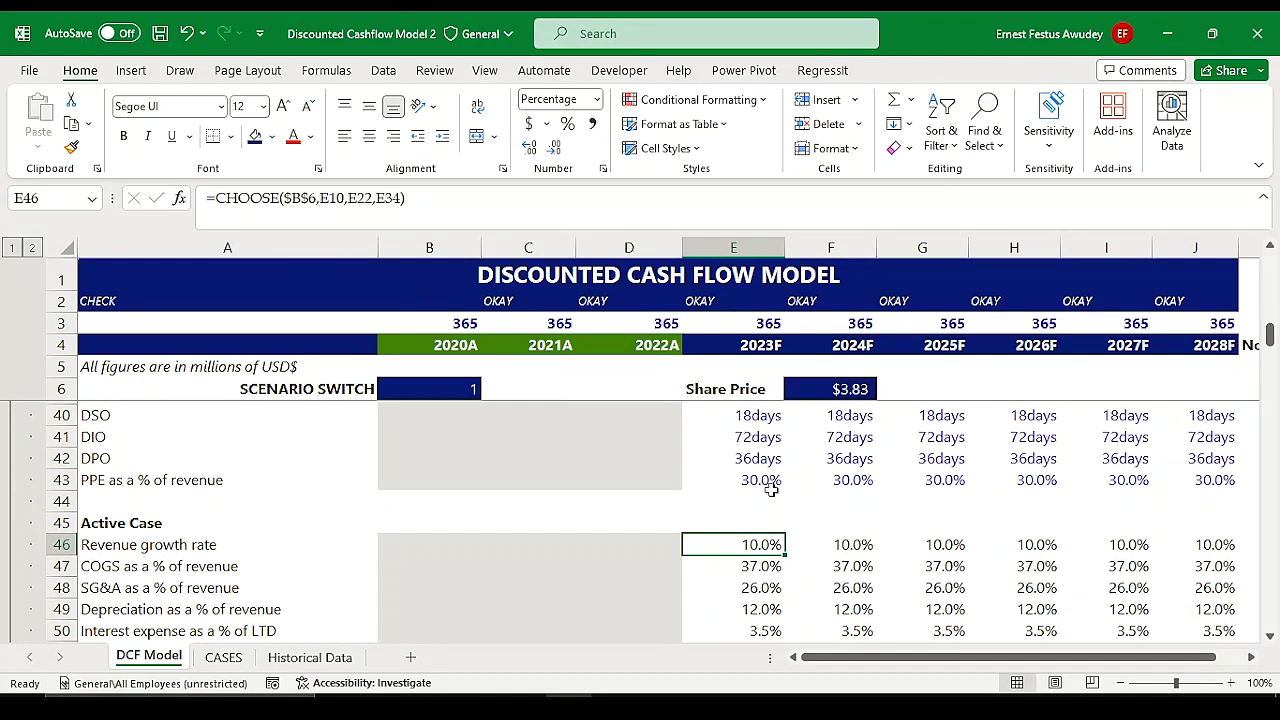
Step: Inspect the Active Case formulas for revenue growth rate in F46 and E46 and for 2023F DIO in E53
left_click(827, 545)
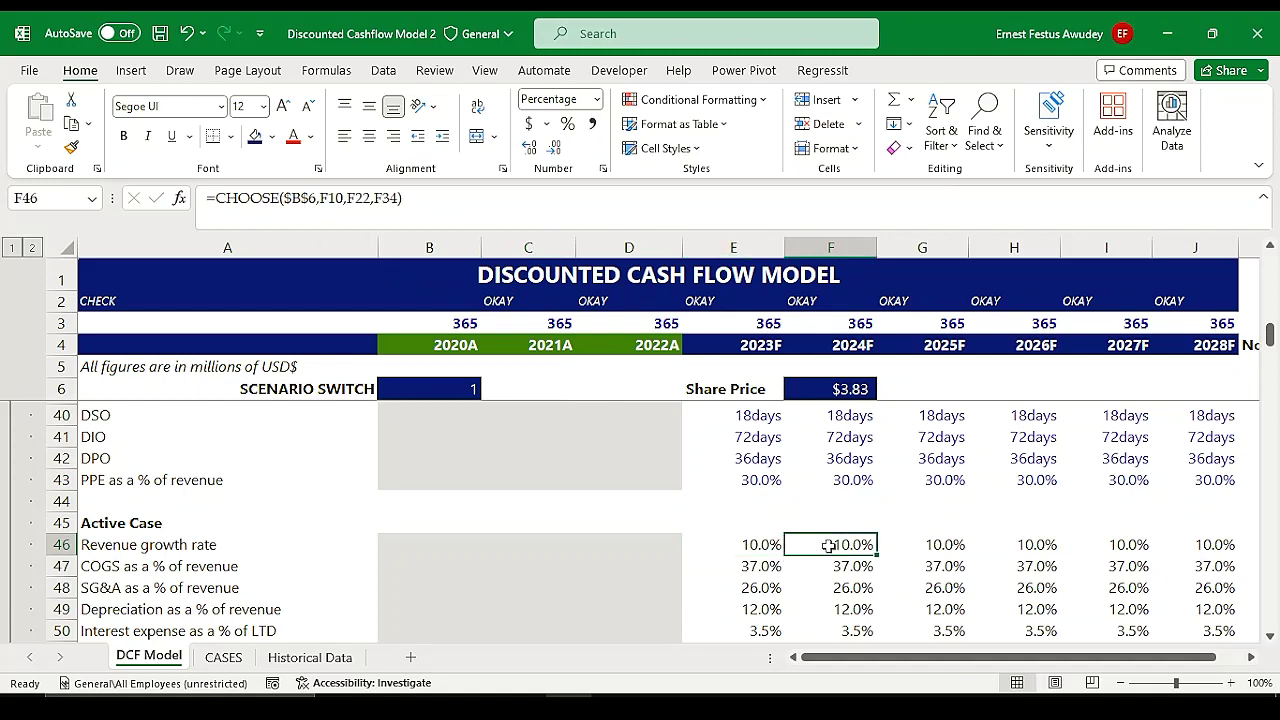
left_click(743, 550)
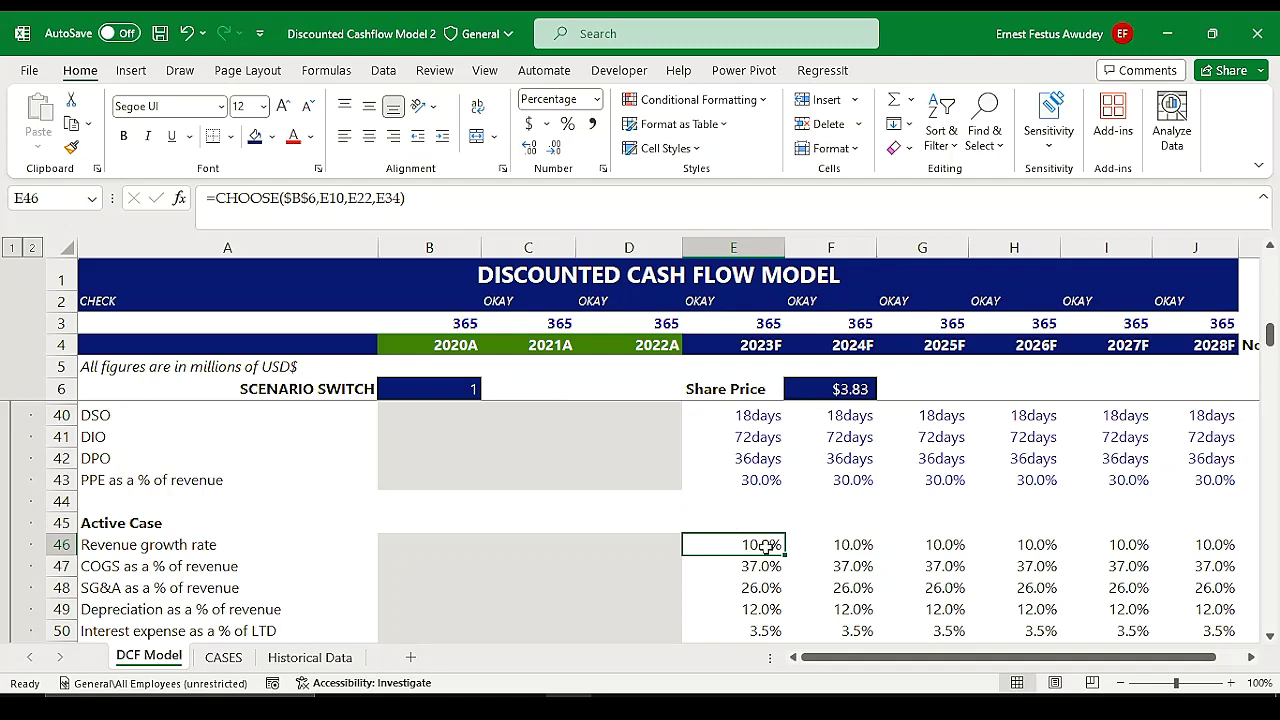
left_click_drag(766, 543, 1207, 607)
left_click(736, 563)
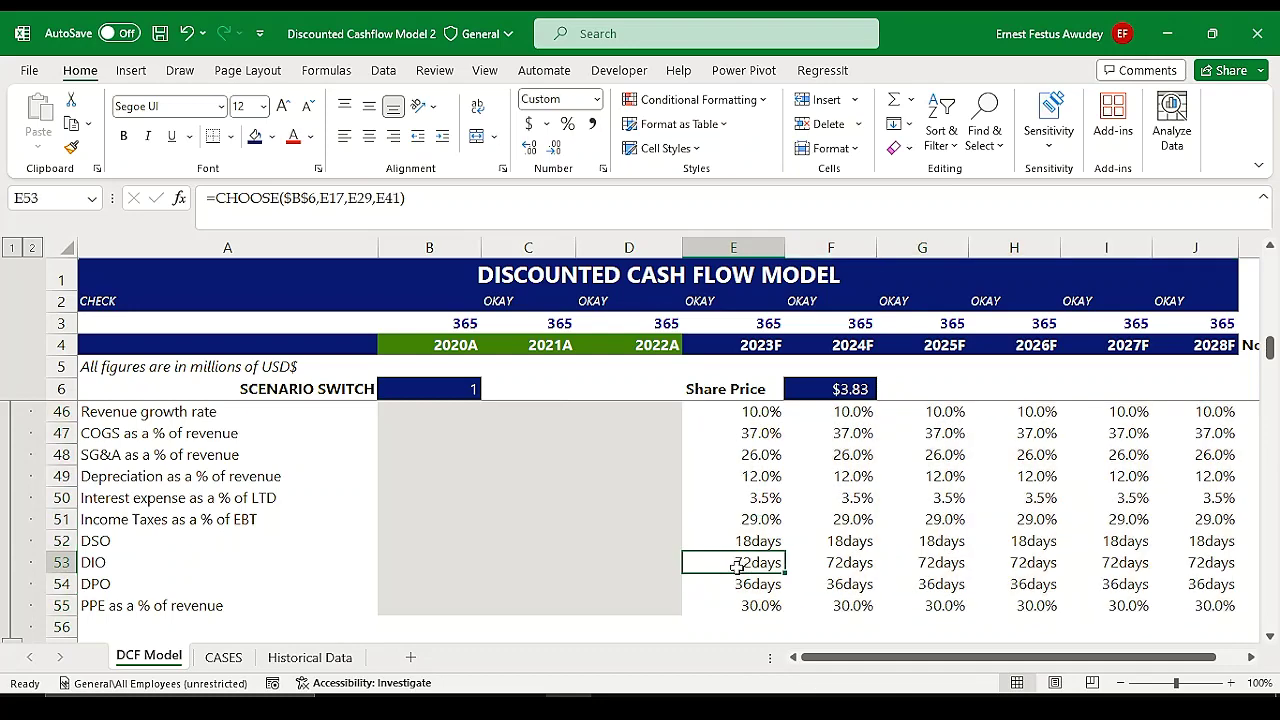
scroll(726, 530, "down", 3)
scroll(724, 520, "up", 3)
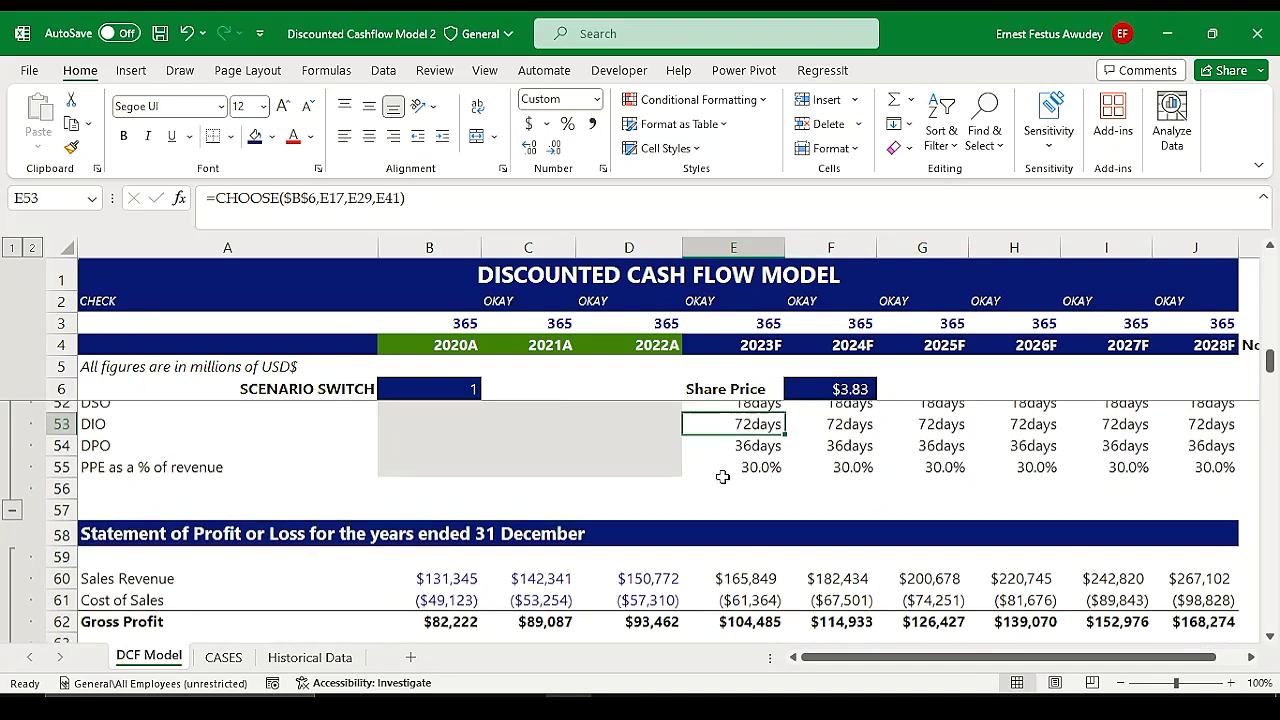
Step: Select the Active Case forecast assumptions from revenue growth rate to DSO in E46:I52
scroll(730, 480, "down", 4)
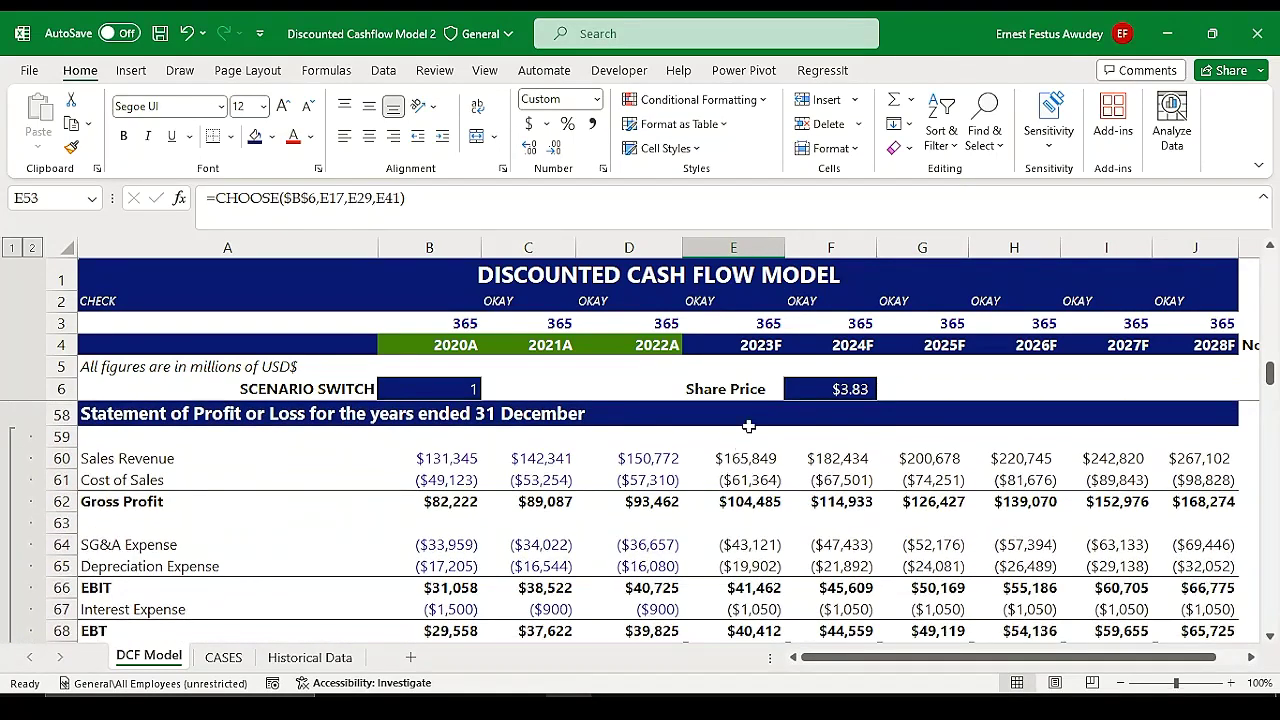
scroll(748, 426, "up", 5)
left_click(777, 483)
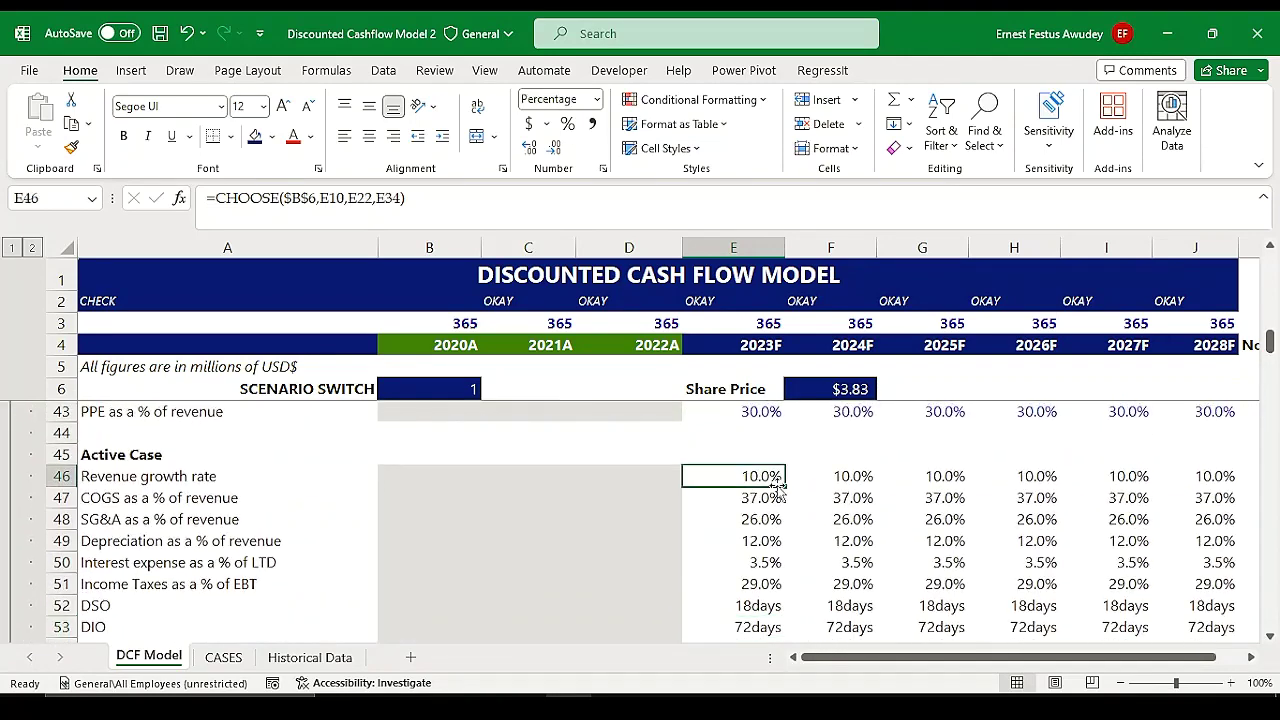
left_click_drag(764, 470, 1072, 615)
scroll(894, 560, "down", 4)
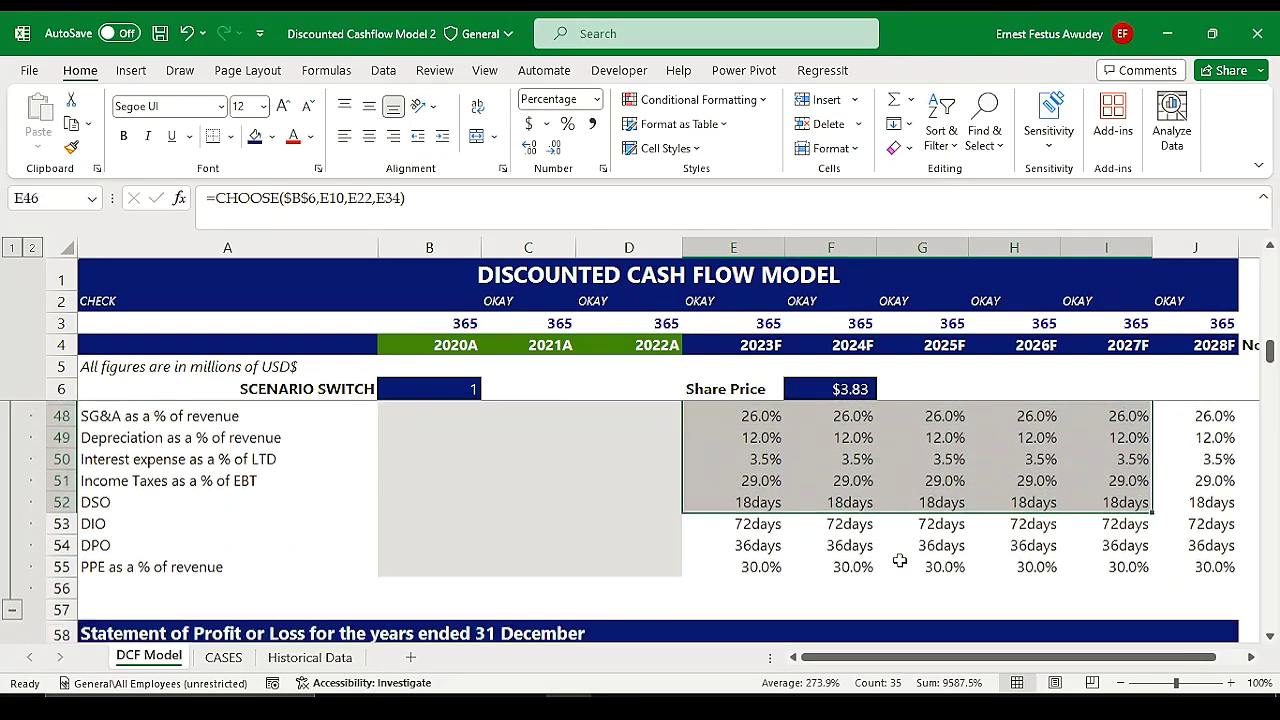
Step: Inspect the 2024F gross profit formula in F62 and select the profit or loss forecasts starting from 2023F sales revenue in E60
left_click(798, 562)
scroll(751, 552, "down", 3)
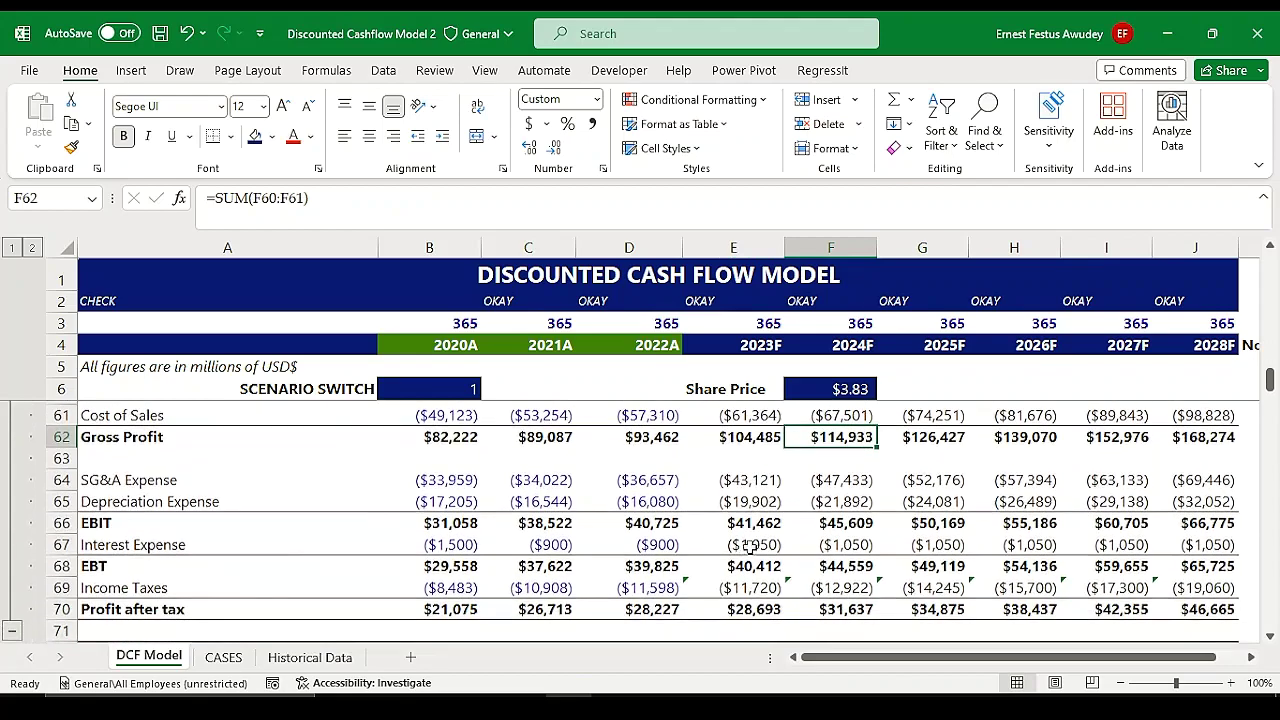
scroll(800, 490, "up", 2)
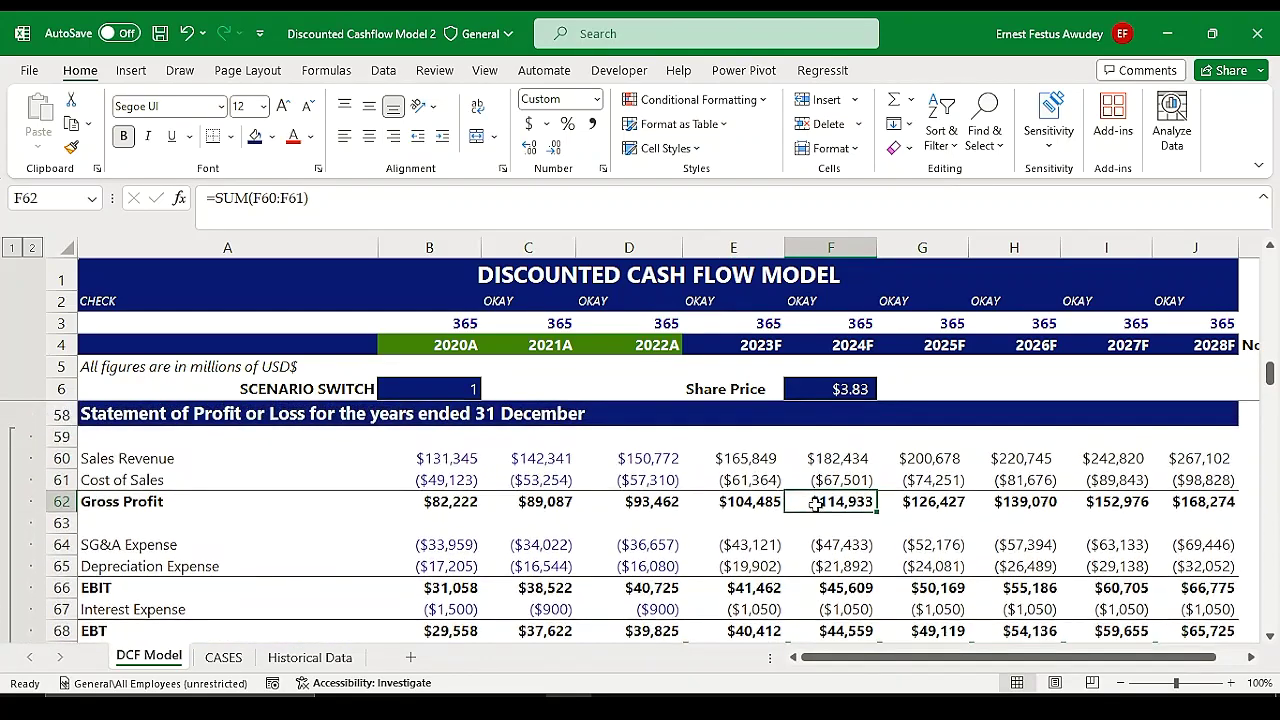
scroll(815, 503, "down", 1)
scroll(816, 503, "up", 1)
left_click(748, 457)
left_click_drag(743, 457, 1003, 592)
Step: Inspect the accounts receivable formulas in G78 and E78 and the 2023F inventories formula in E79
scroll(1003, 592, "down", 2)
left_click(885, 585)
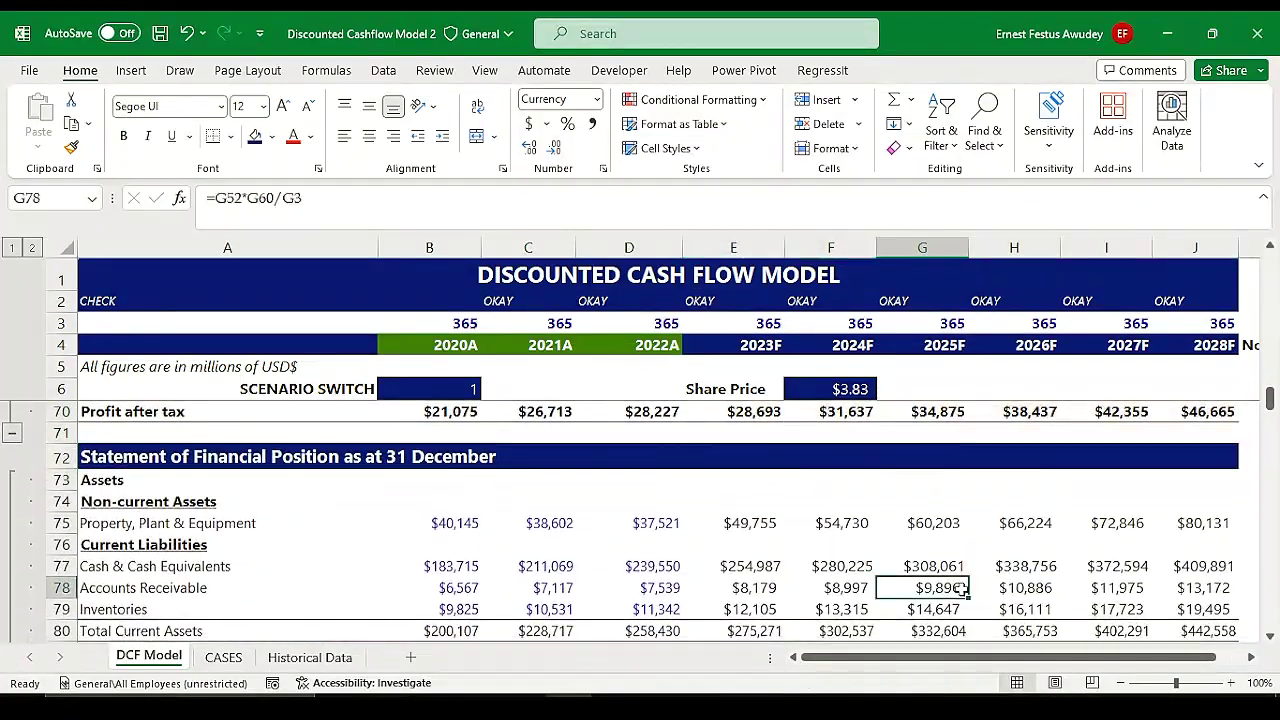
scroll(808, 541, "up", 1)
scroll(808, 541, "down", 2)
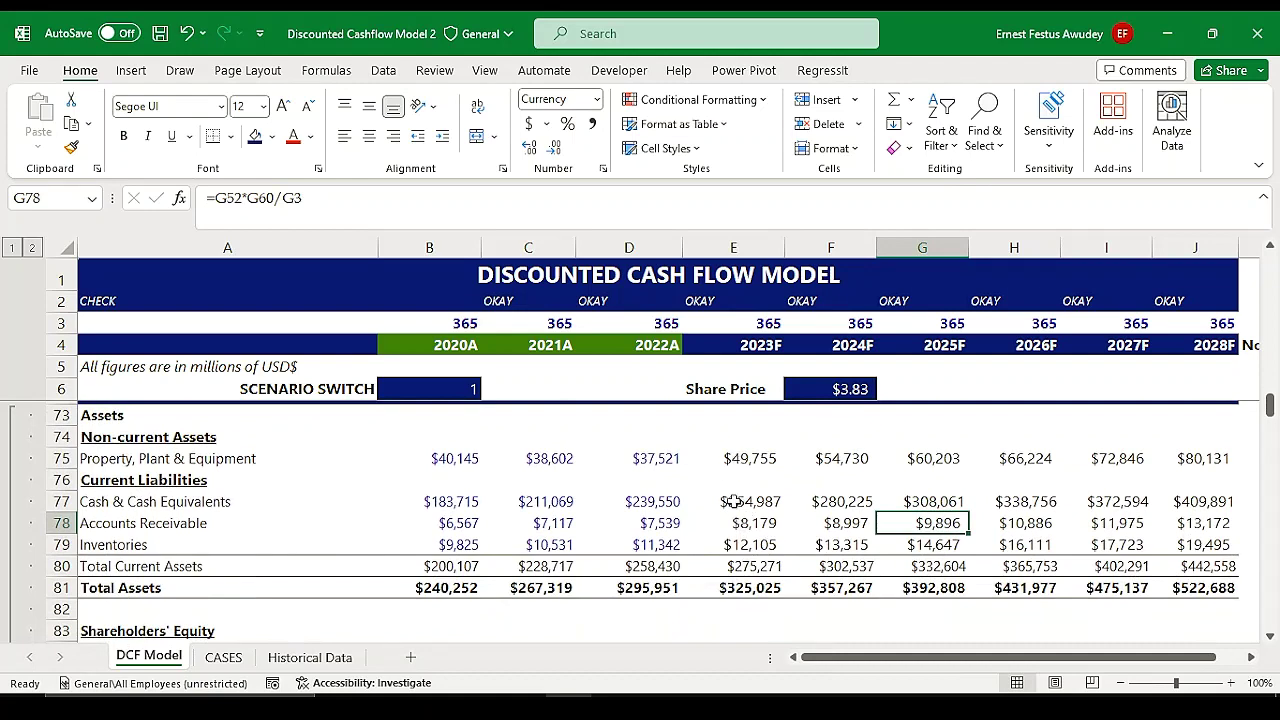
left_click(740, 523)
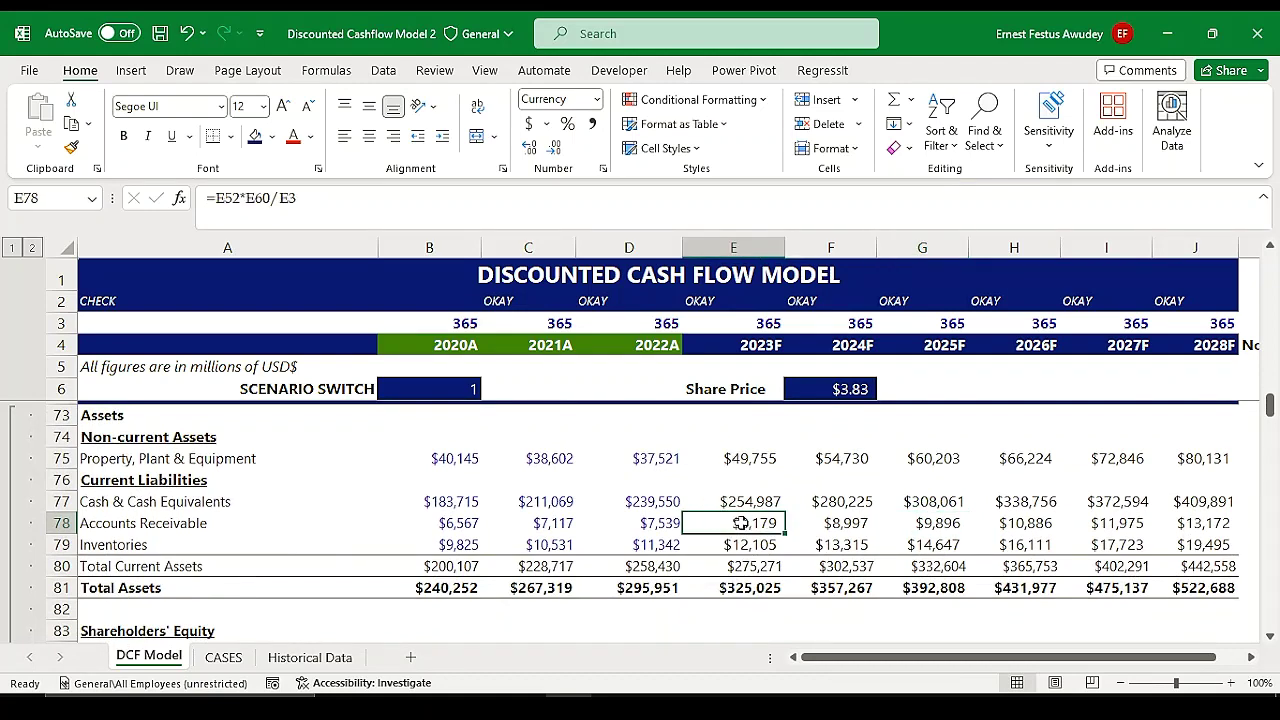
left_click(740, 544)
Step: Read the notes on share capital in K84 and long-term debt in K88
scroll(740, 555, "down", 2)
scroll(740, 568, "down", 1)
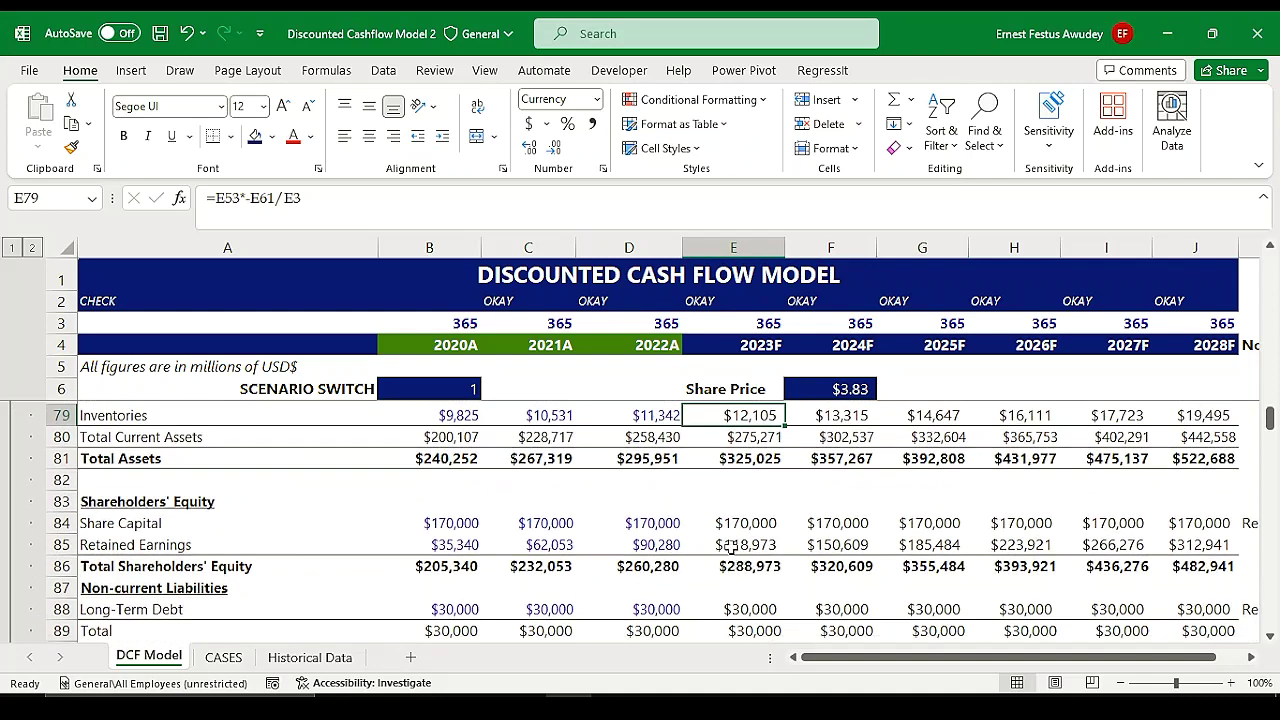
scroll(669, 567, "down", 1)
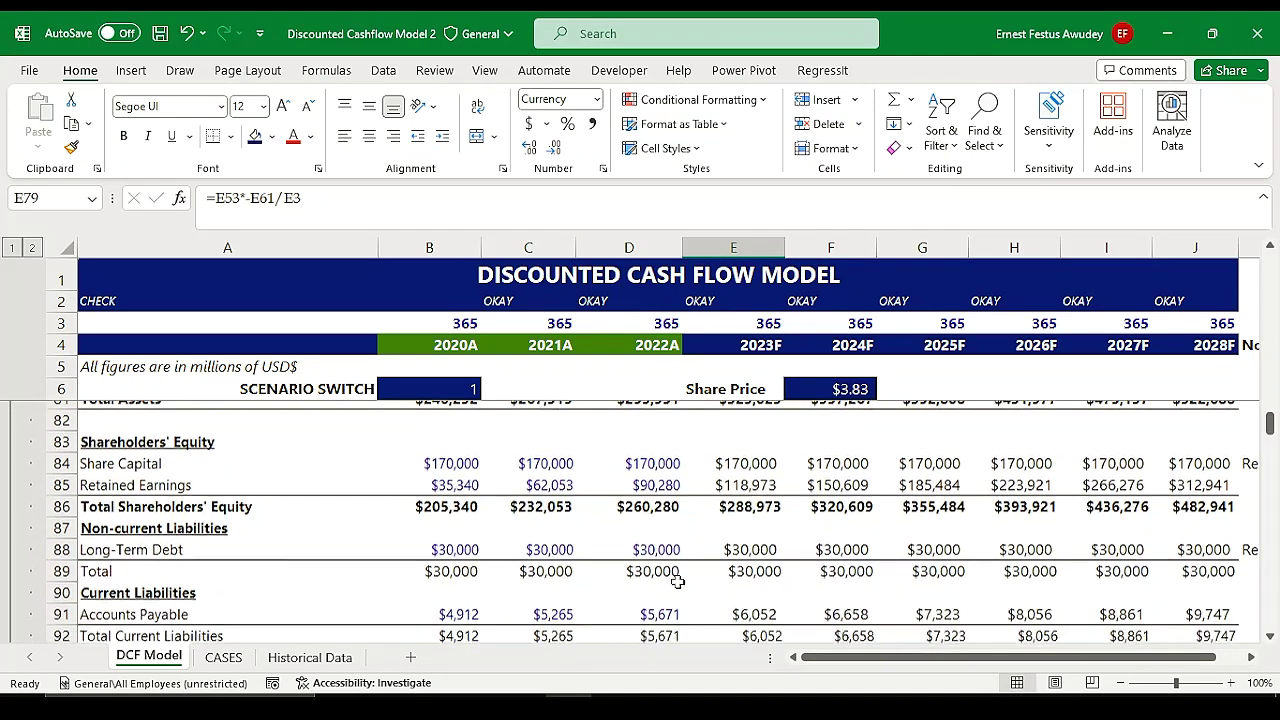
scroll(1024, 660, "right", 2)
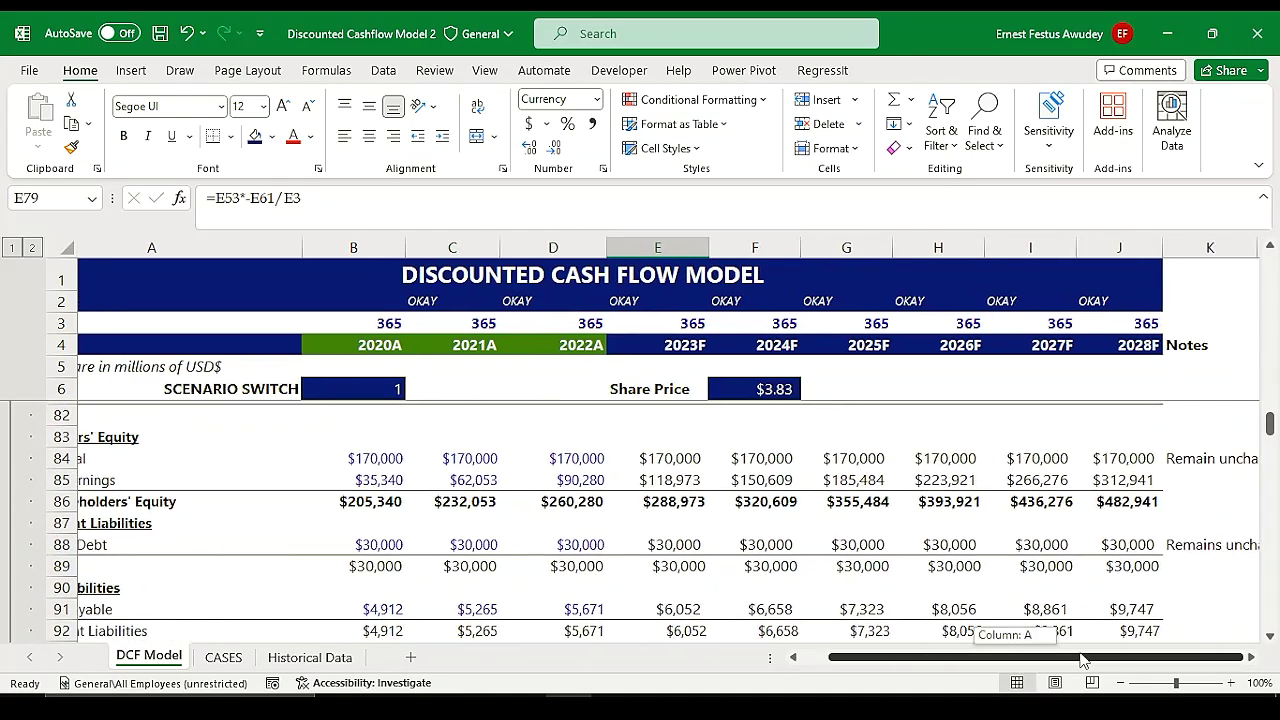
left_click(1197, 462)
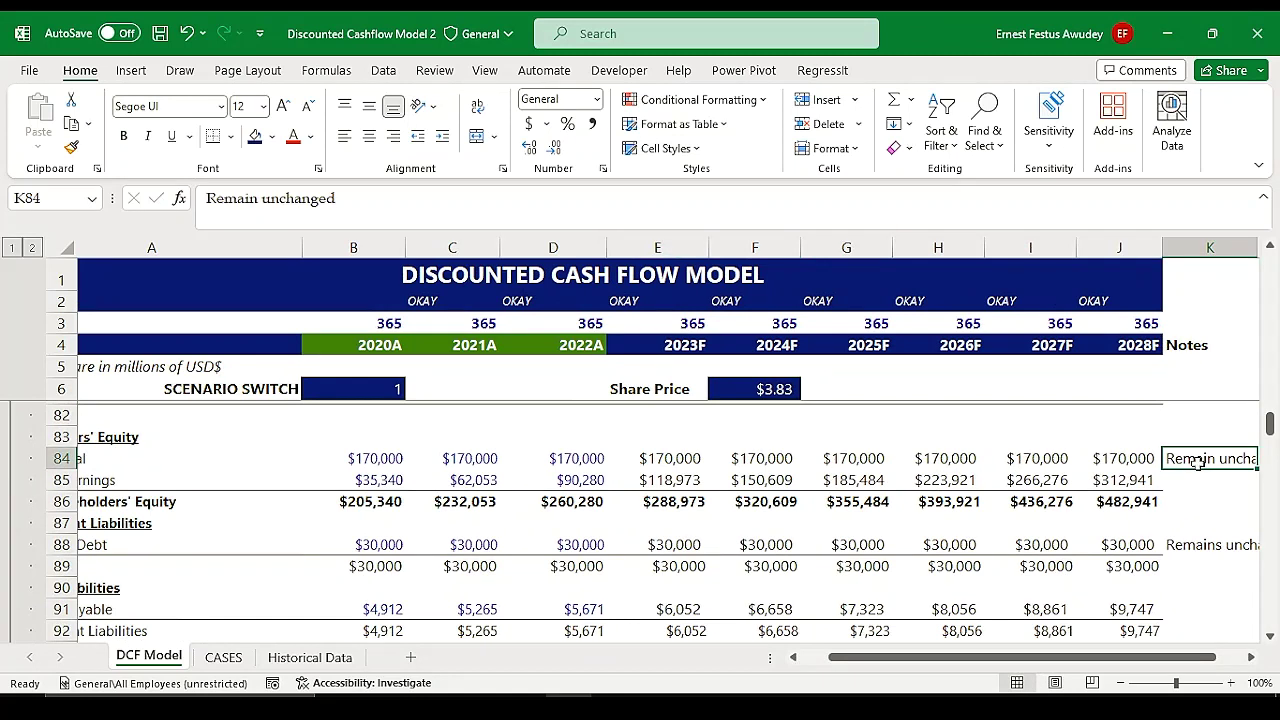
left_click(1194, 555)
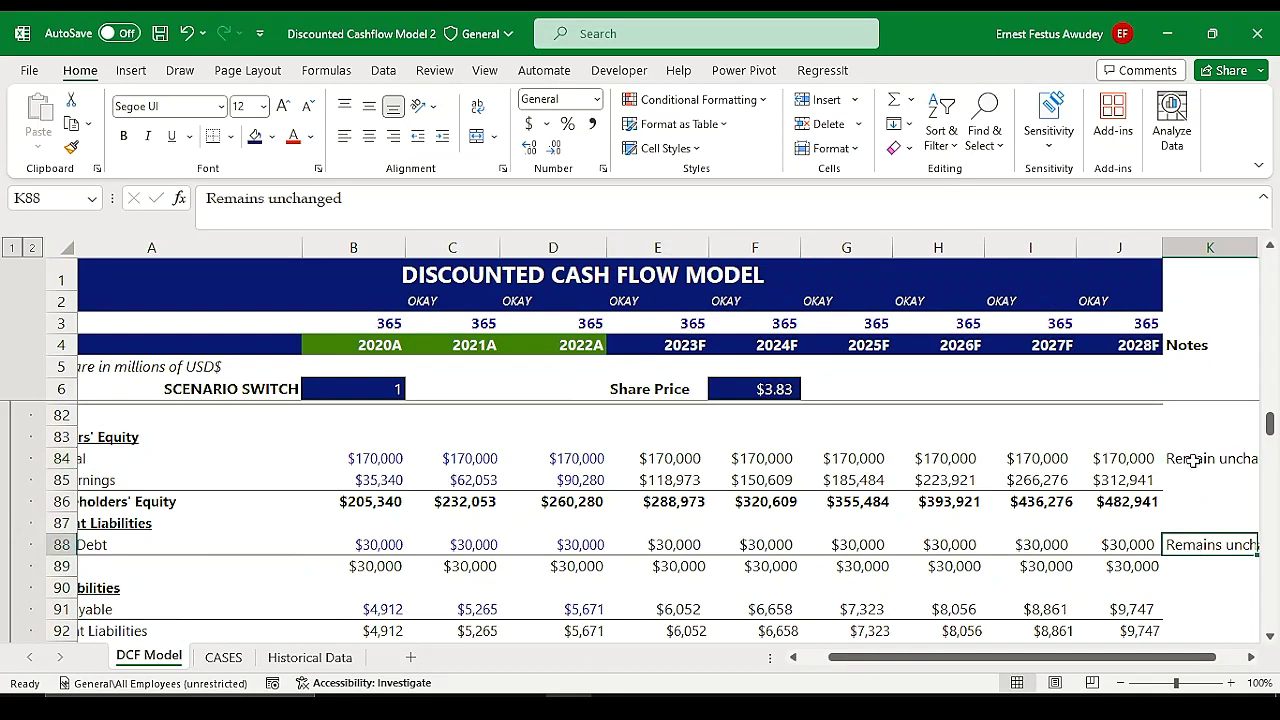
left_click(1194, 459)
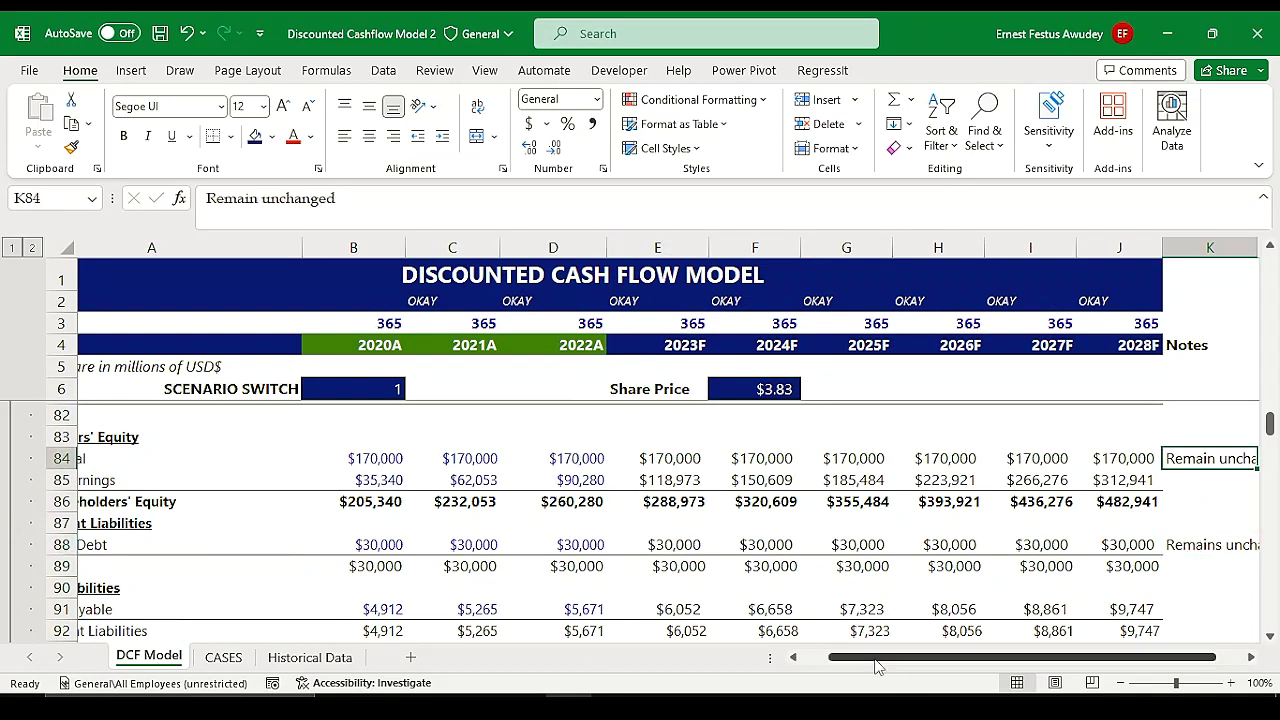
Step: Review the liabilities, the cash flow statement totals and the supporting schedules down to changes in working capital
left_click_drag(846, 657, 818, 661)
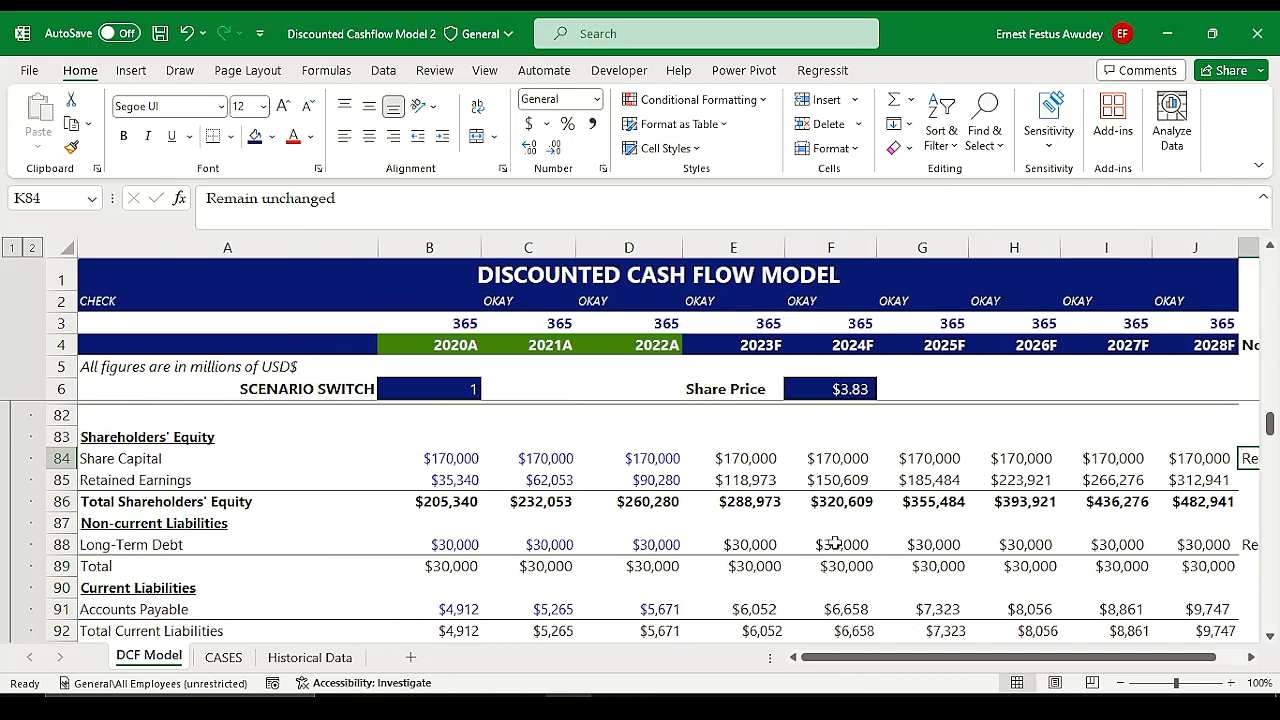
scroll(836, 543, "down", 1)
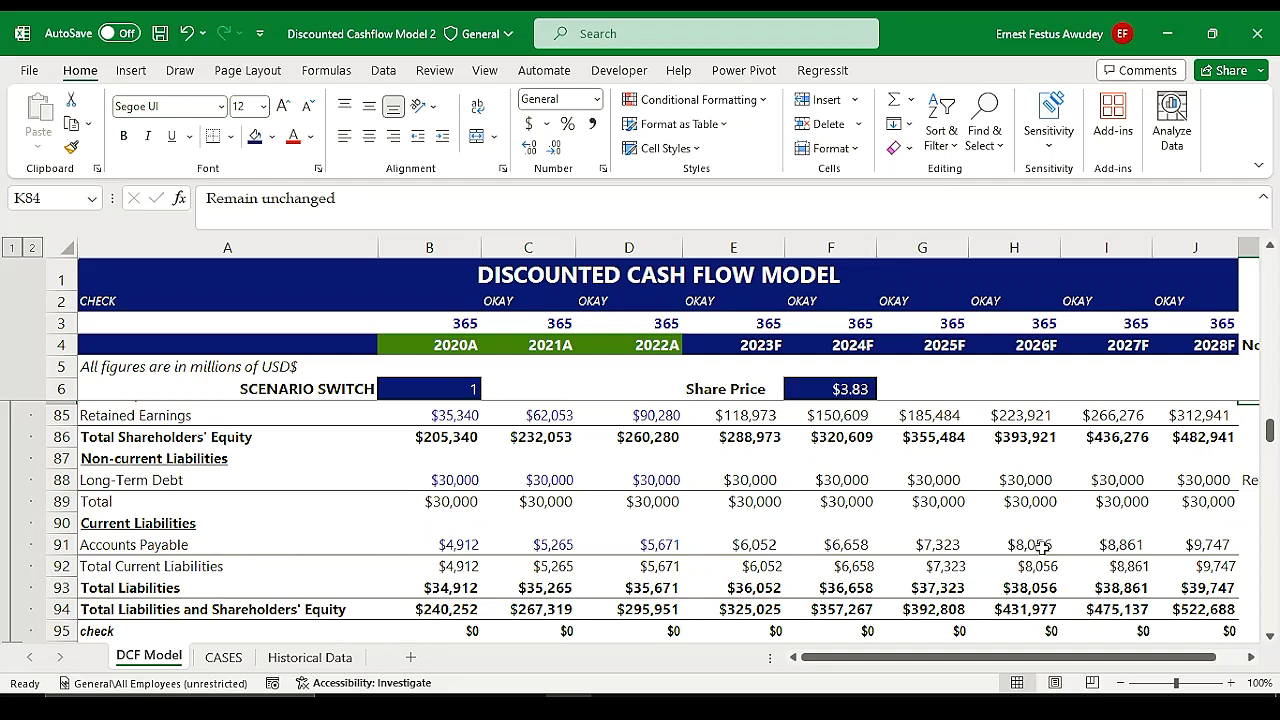
left_click_drag(1060, 660, 1001, 657)
scroll(843, 538, "down", 8)
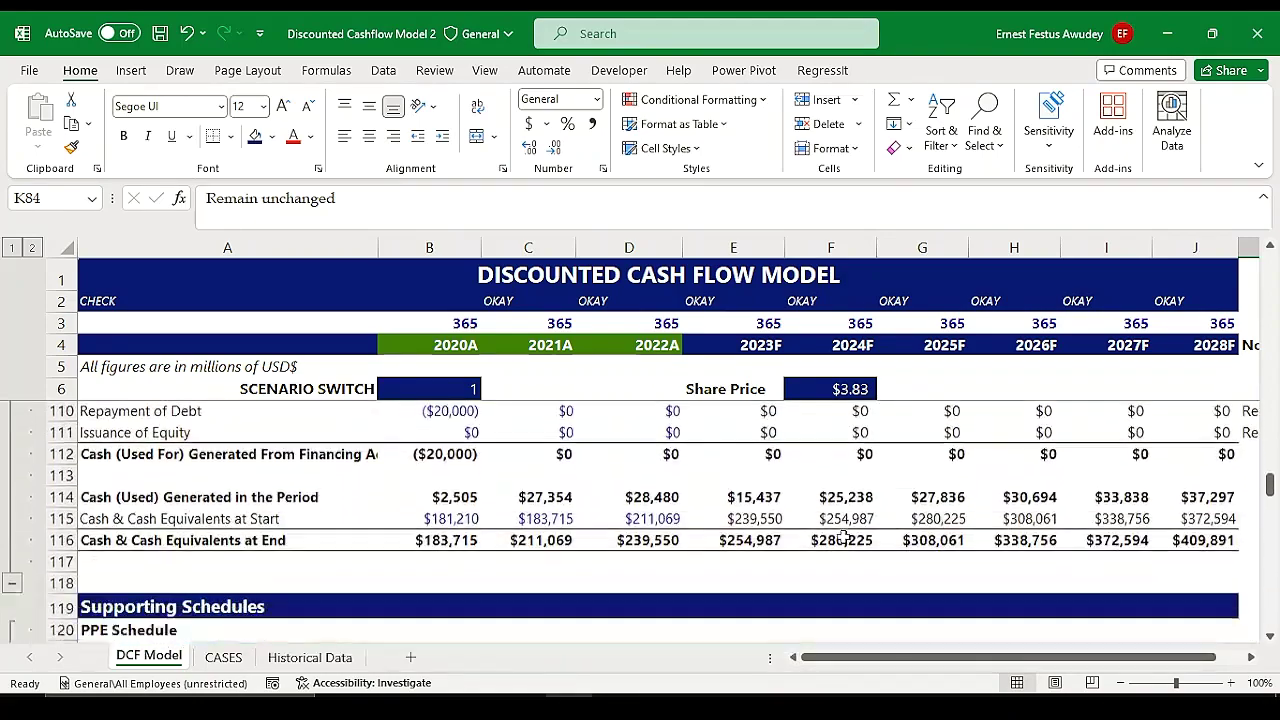
scroll(843, 538, "down", 3)
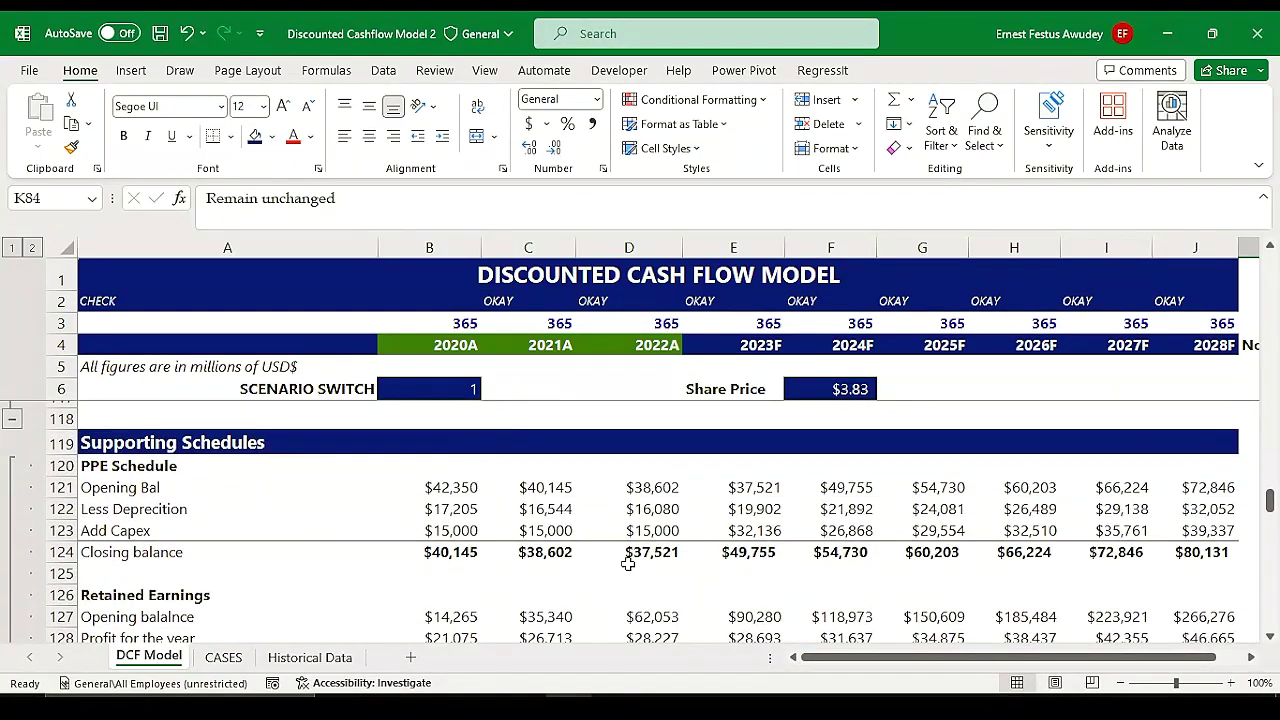
scroll(627, 564, "down", 4)
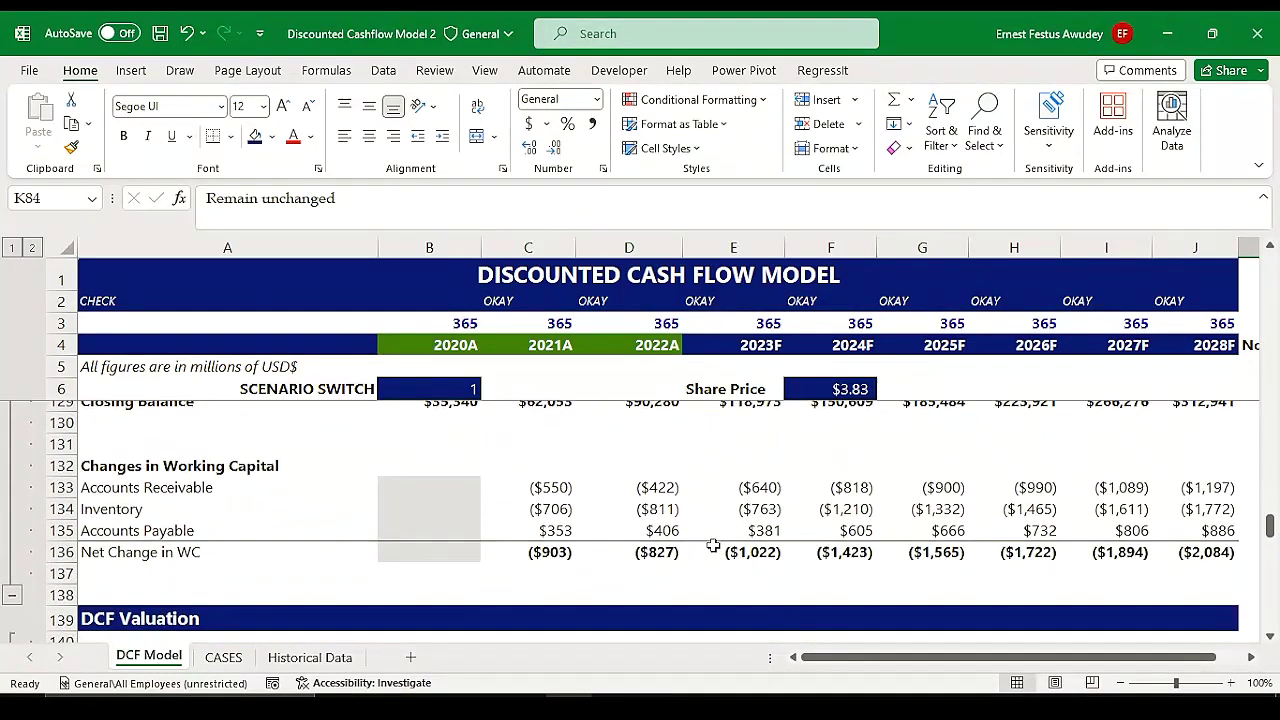
Step: Inspect the PPE schedule's closing balance formulas in B124, C124 and F124
scroll(712, 540, "up", 4)
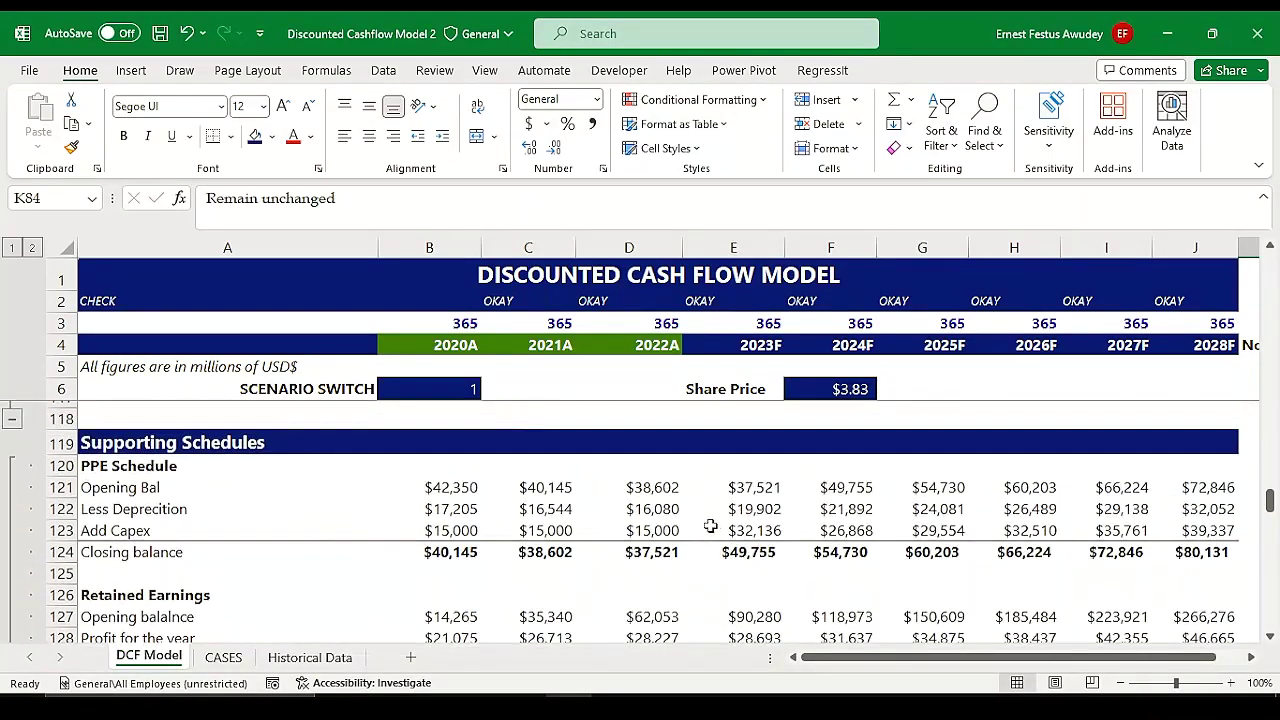
left_click(455, 555)
left_click(543, 552)
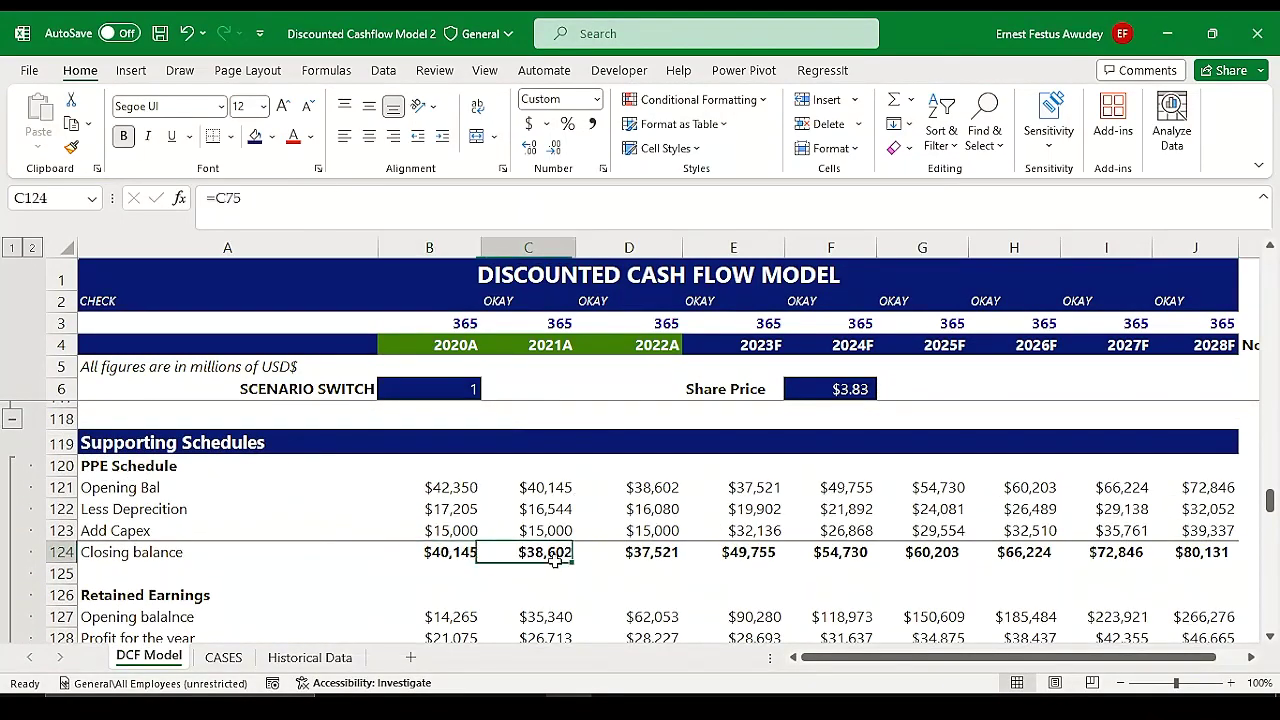
left_click(845, 556)
scroll(860, 590, "down", 1)
scroll(300, 530, "up", 1)
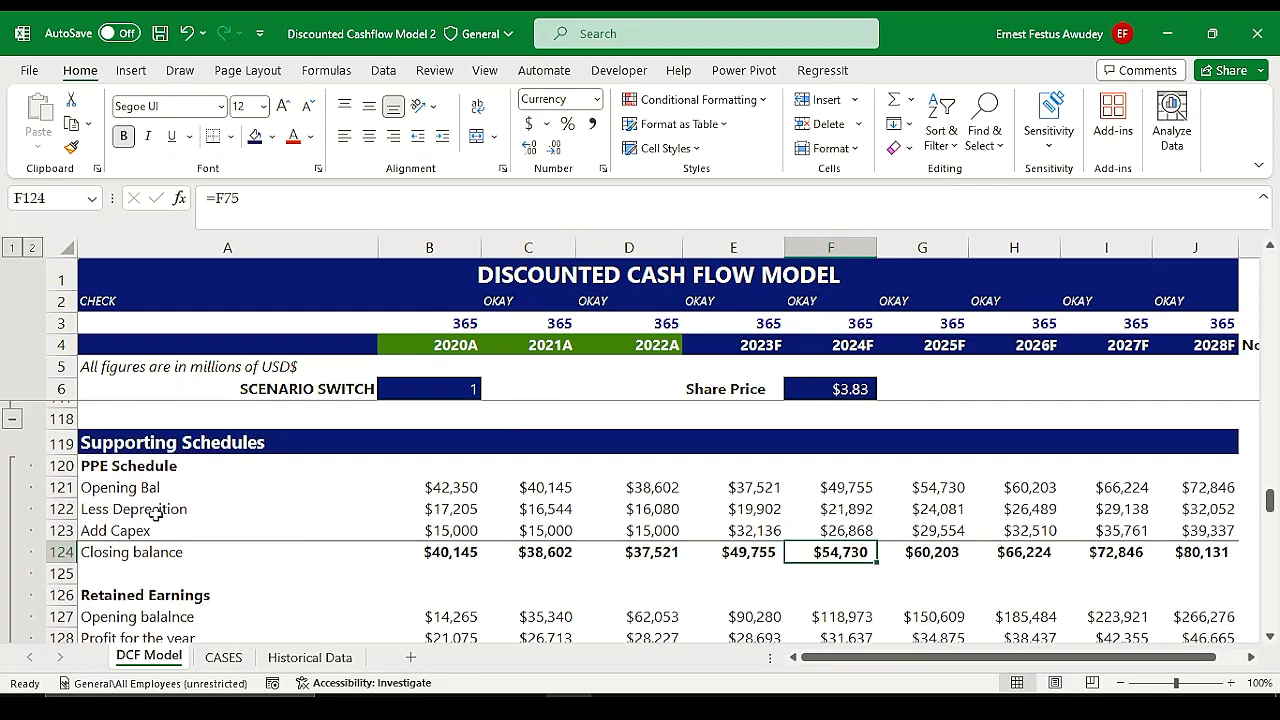
Step: Review the retained earnings and changes in working capital schedules against the PPE schedule
scroll(630, 570, "down", 3)
scroll(220, 500, "up", 1)
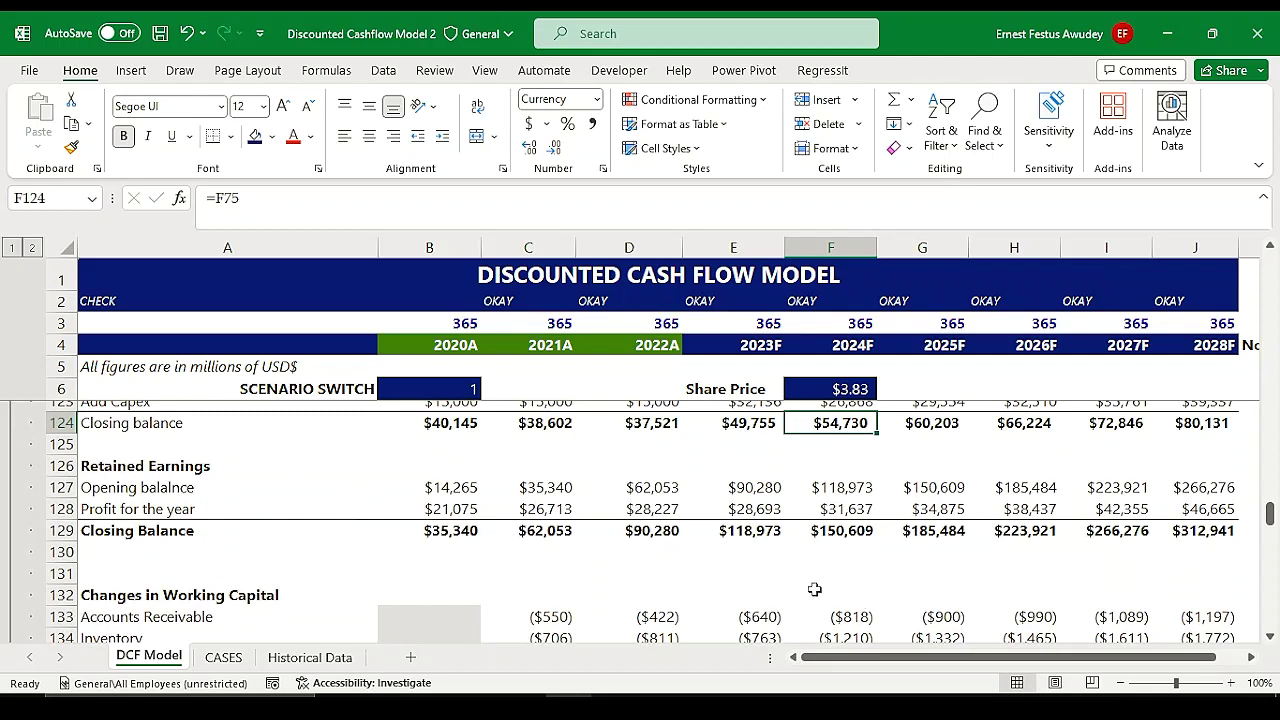
scroll(800, 590, "down", 2)
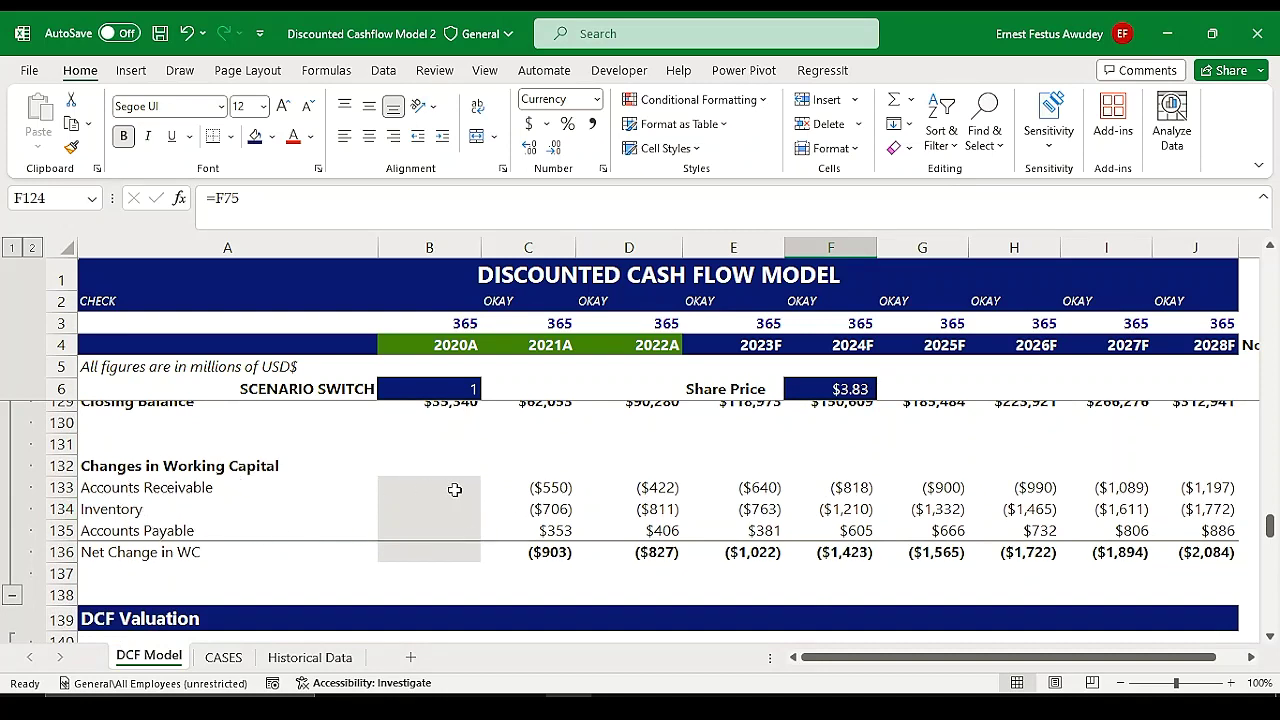
scroll(680, 530, "up", 9)
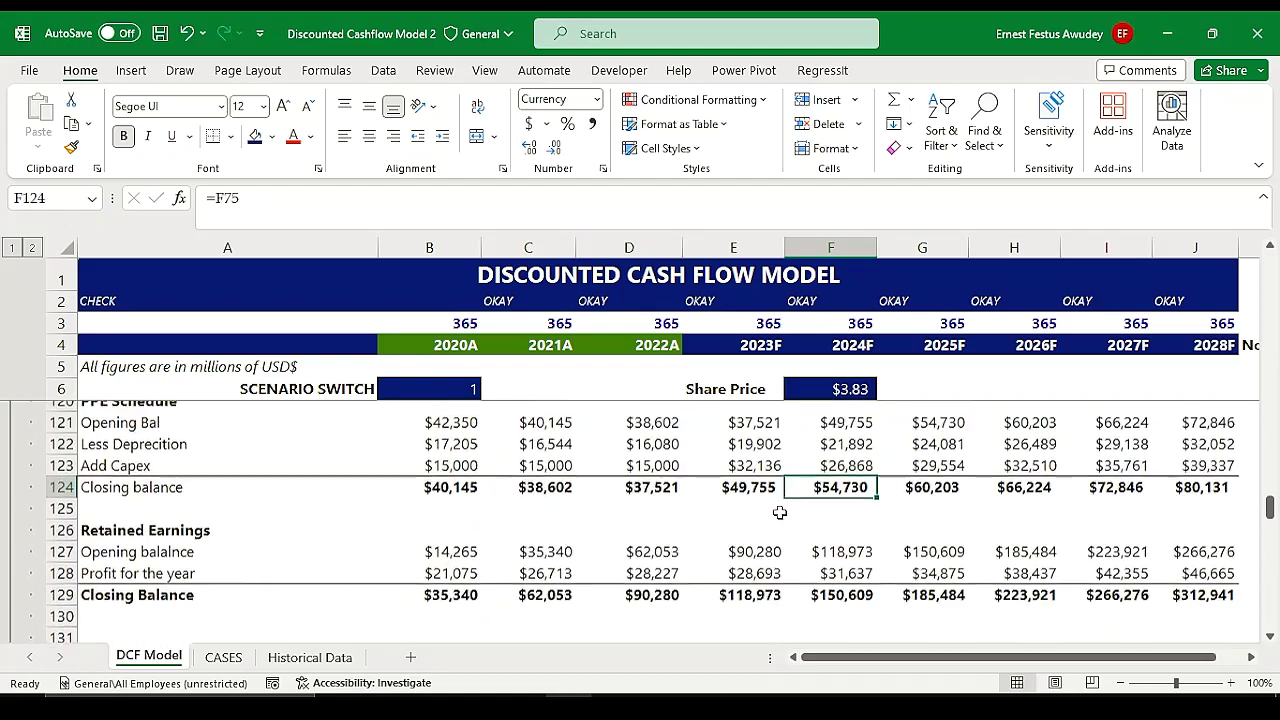
Step: Inspect the profit for the year formula in E128 and the accounts receivable change formula in C133 of the supporting schedules
scroll(425, 558, "up", 3)
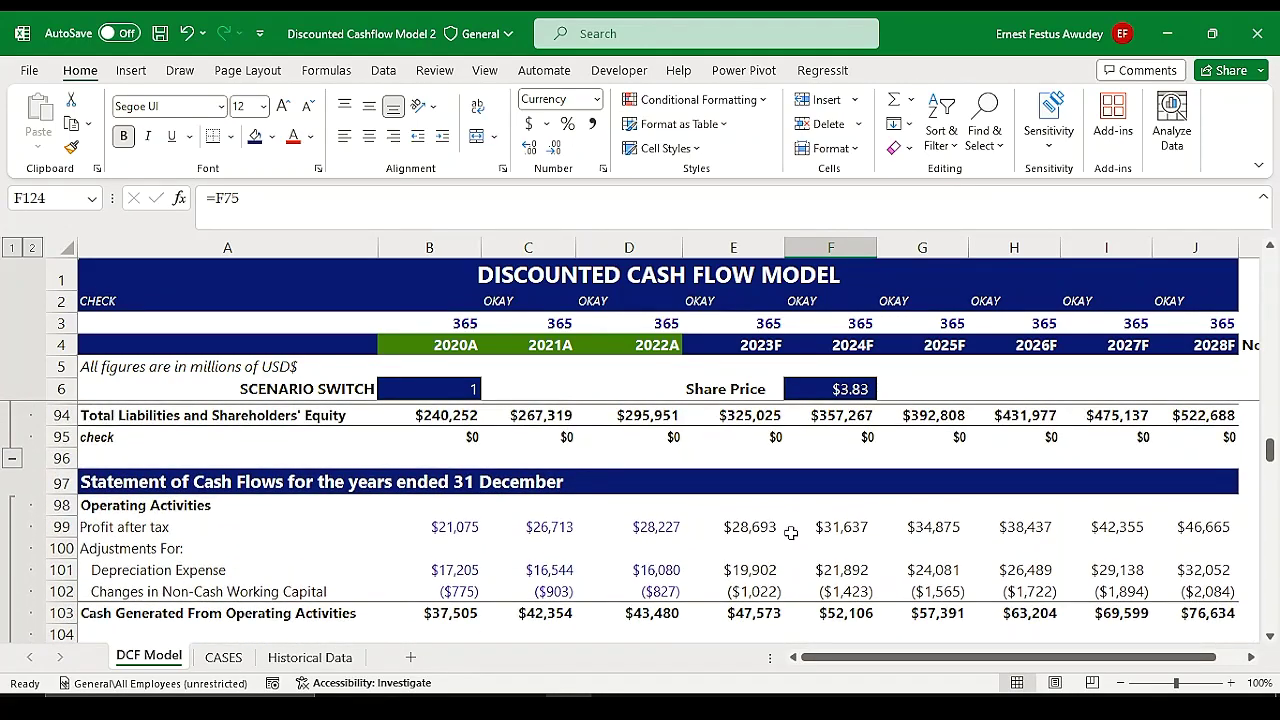
scroll(790, 533, "down", 9)
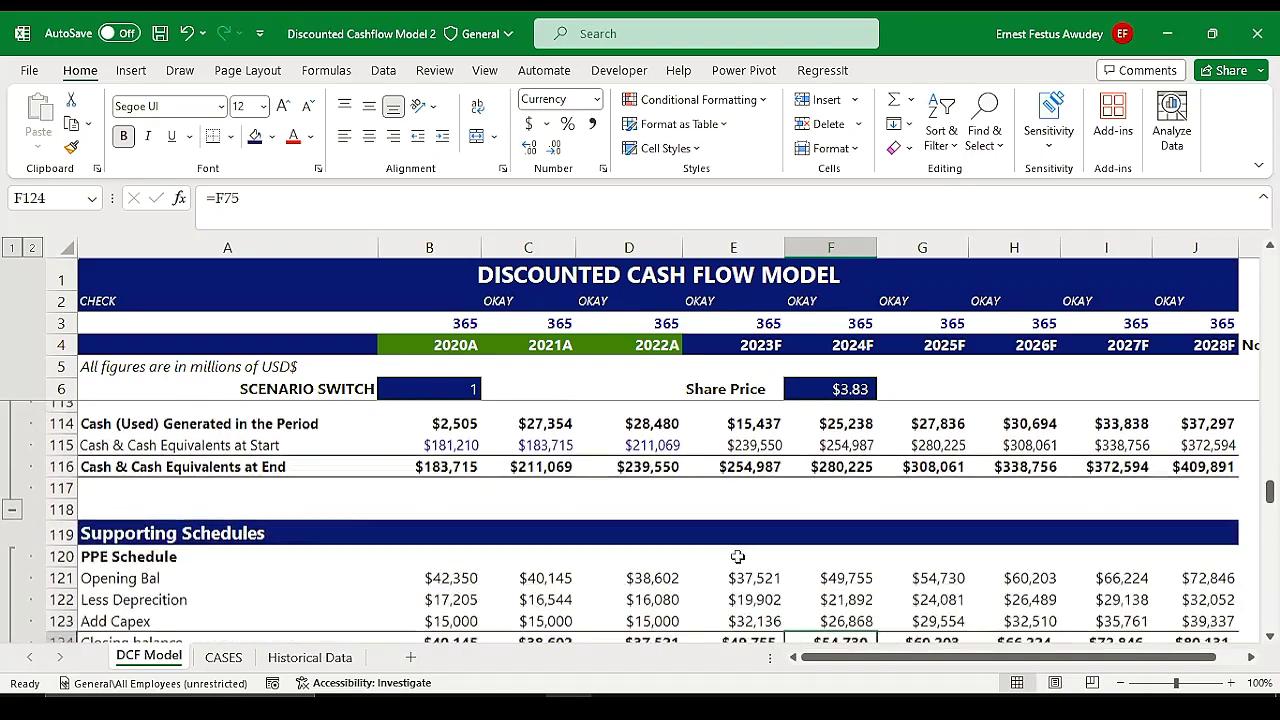
scroll(770, 556, "down", 2)
scroll(770, 540, "up", 1)
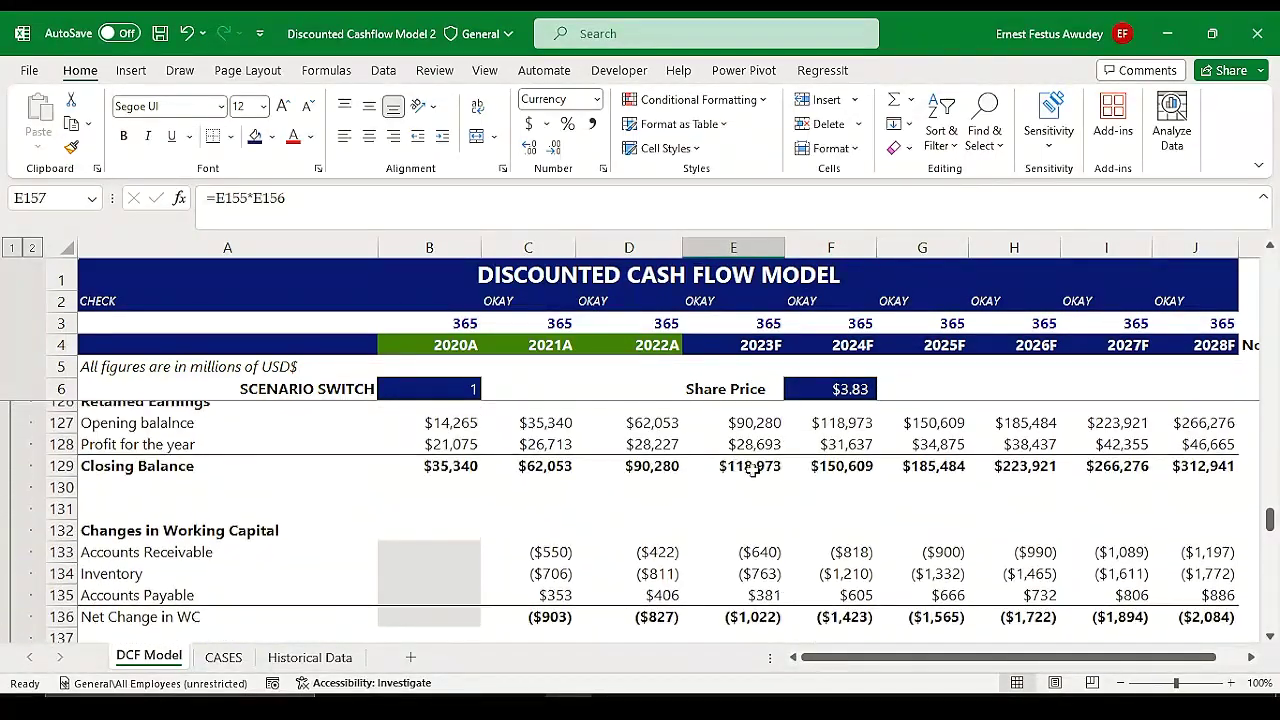
left_click(770, 449)
left_click_drag(770, 452, 1160, 595)
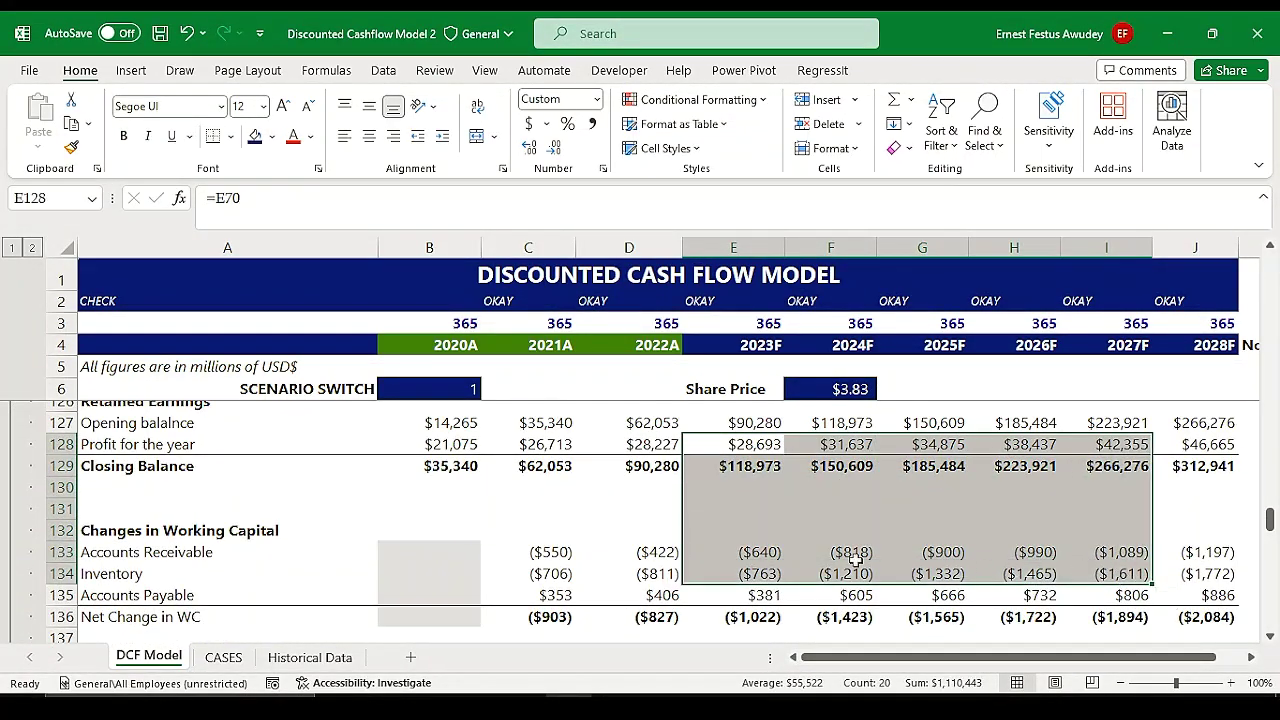
left_click(567, 551)
scroll(690, 525, "down", 2)
scroll(600, 515, "up", 6)
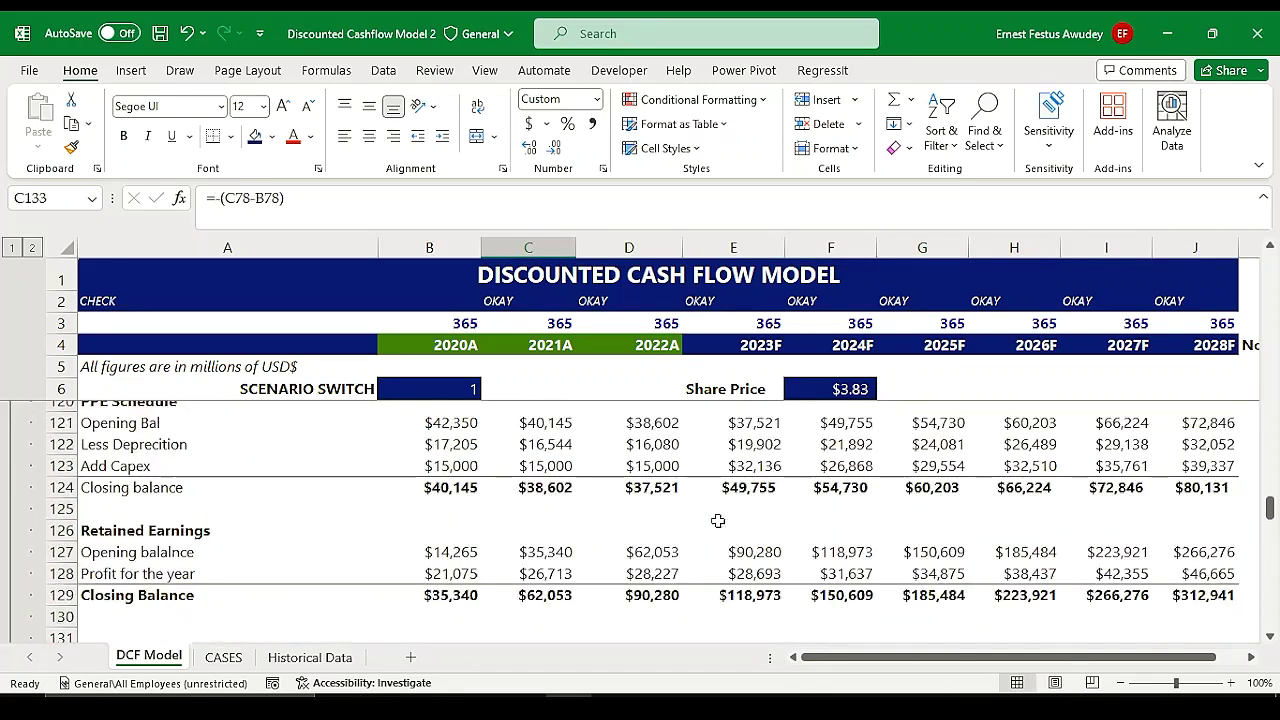
Step: Examine the forecast EBIT in E142:J142 and operating taxes in E143:J143 of the Unlevered Free Cash Flows section
scroll(680, 520, "down", 1)
scroll(696, 528, "down", 7)
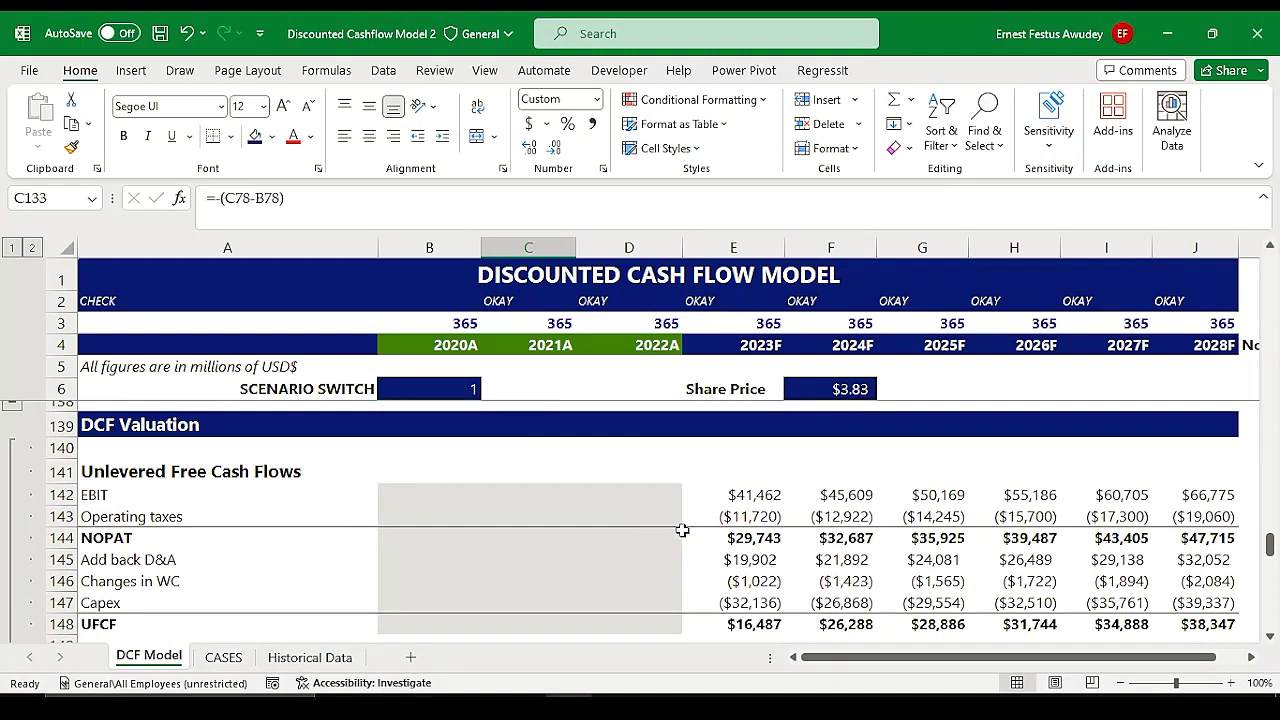
left_click(752, 496)
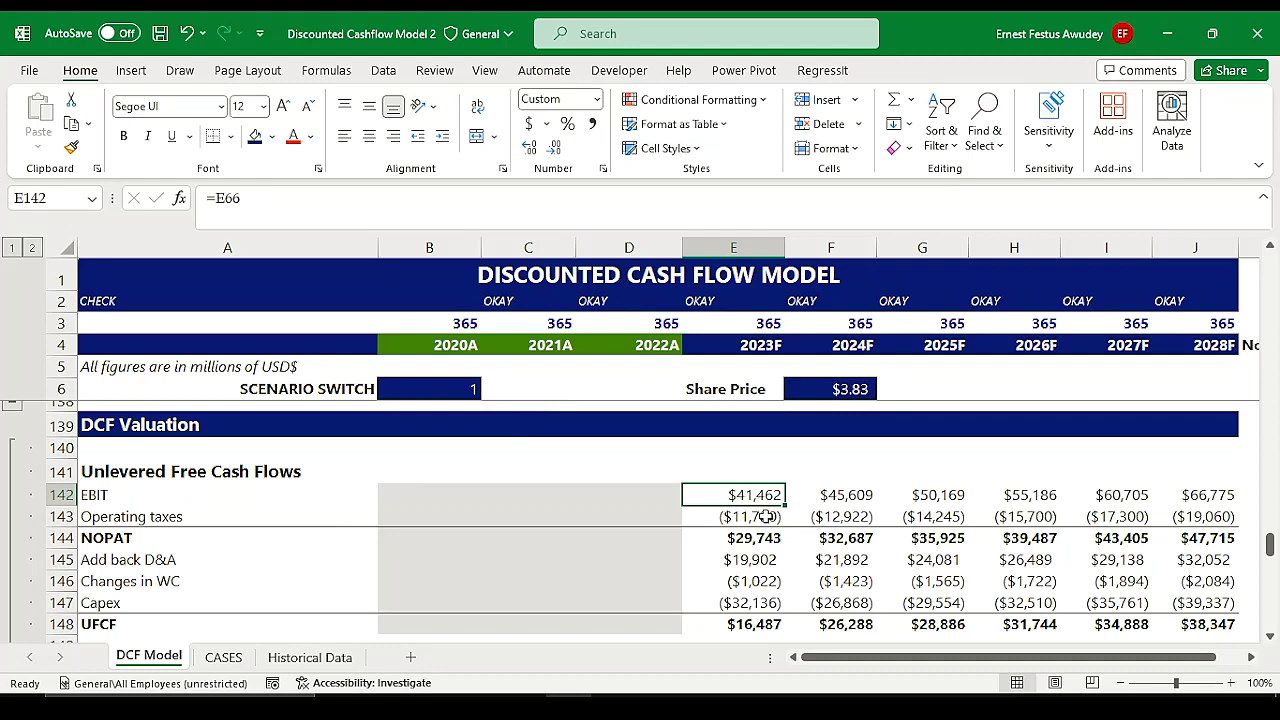
scroll(772, 520, "down", 1)
scroll(772, 520, "up", 3)
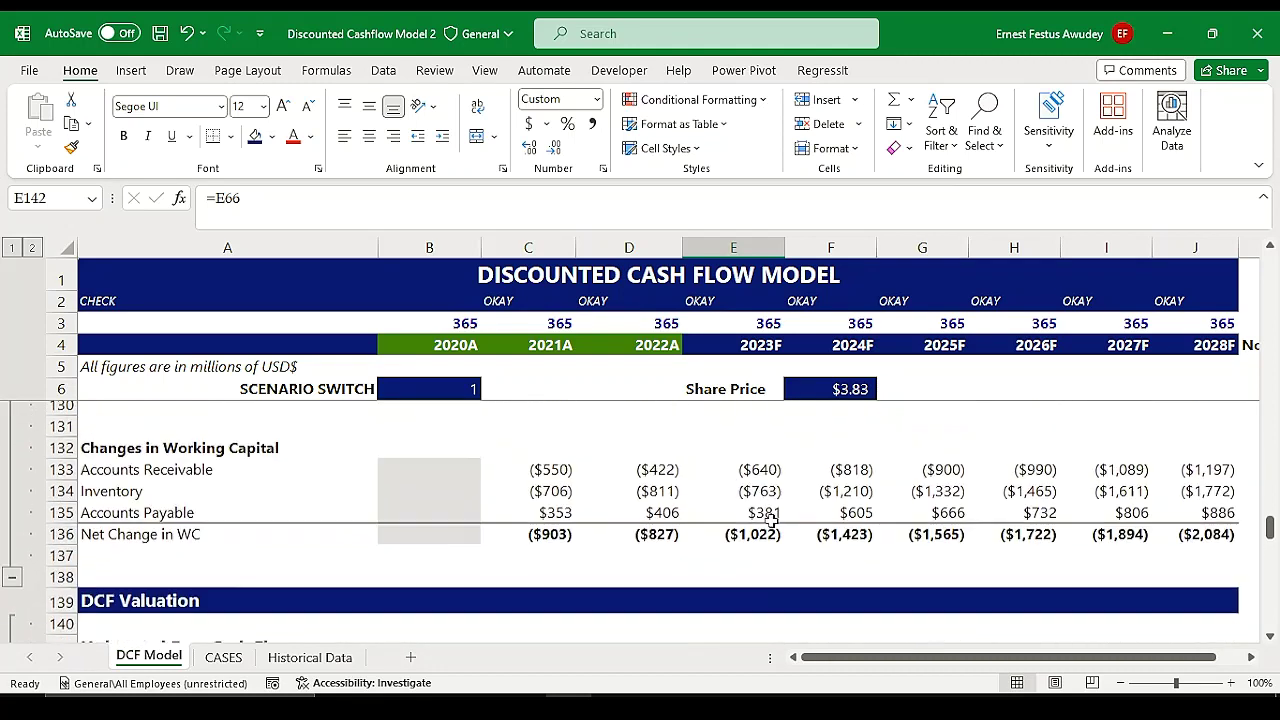
scroll(774, 603, "down", 1)
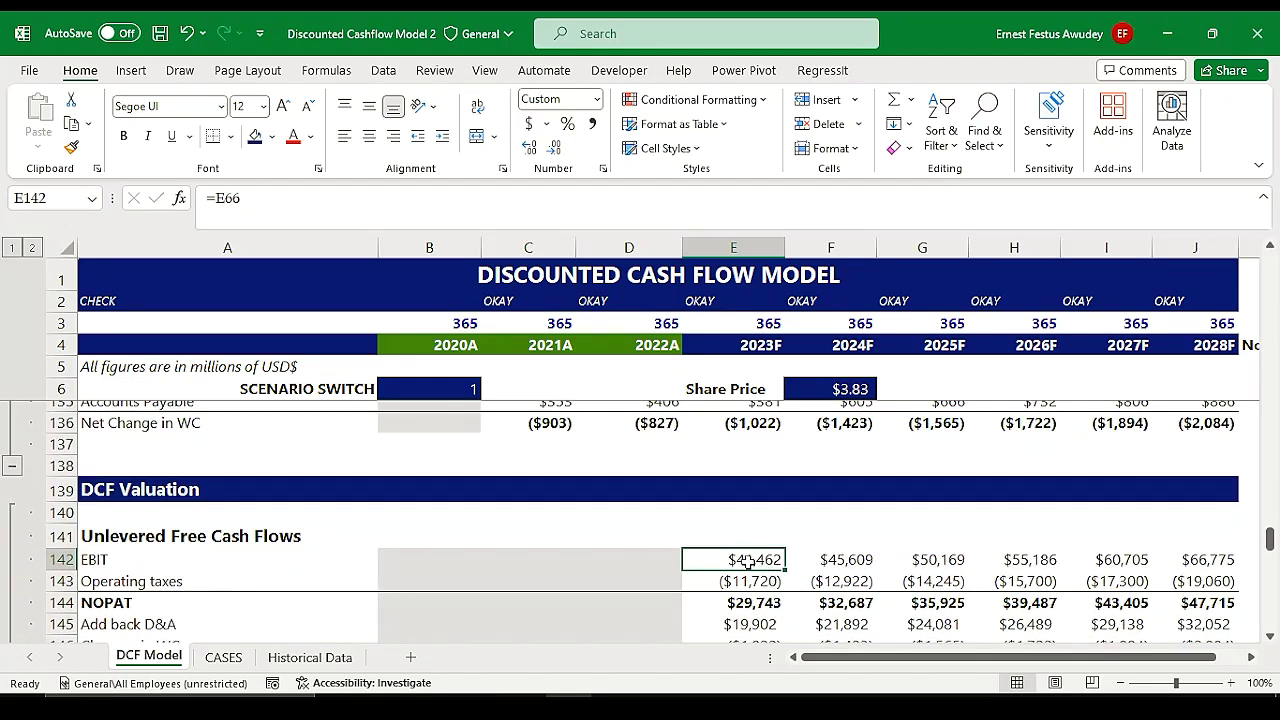
left_click_drag(748, 562, 1190, 561)
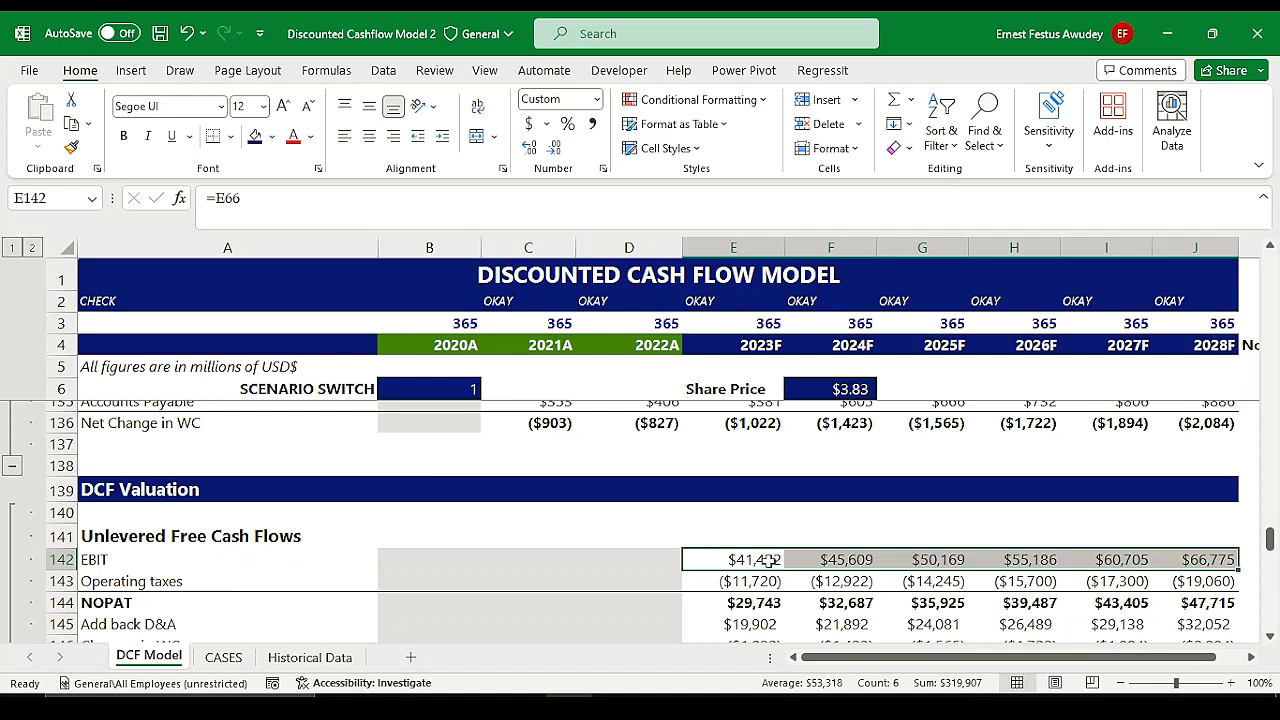
left_click_drag(716, 587, 1184, 581)
scroll(685, 572, "down", 1)
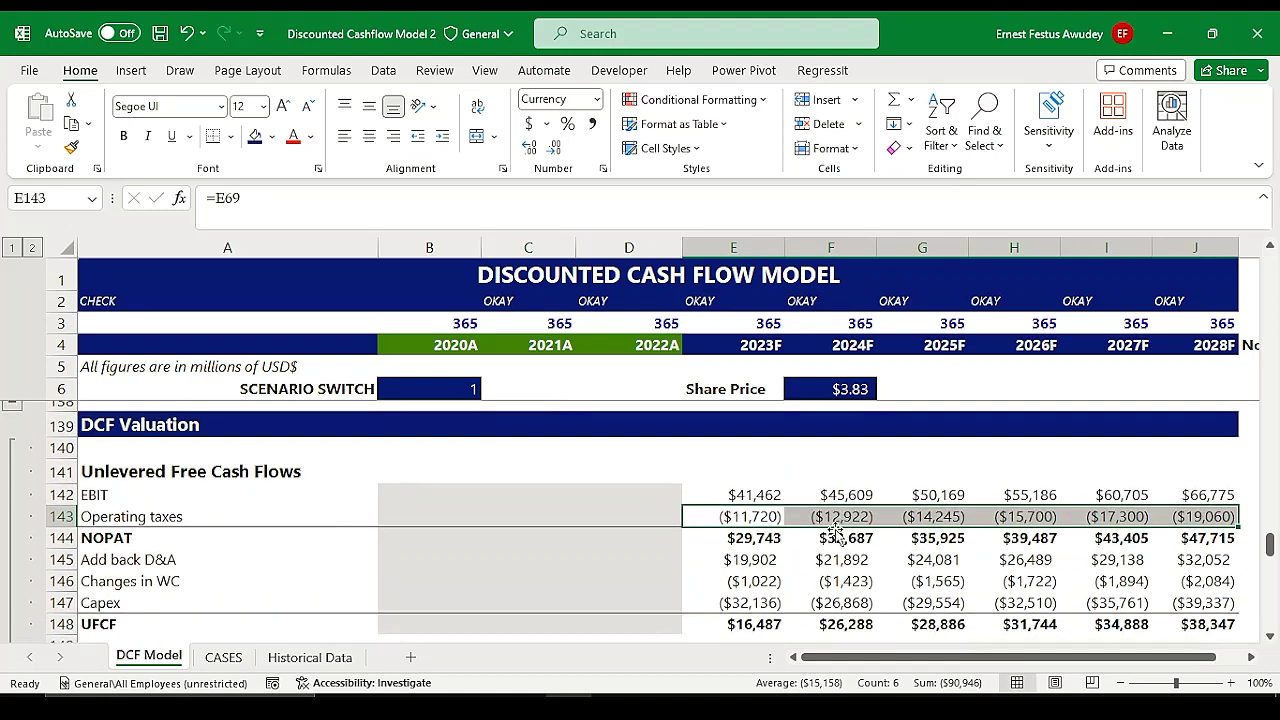
Step: Inspect the 2023F formulas for the D&A add-back in E145 and changes in working capital in E146
left_click(740, 560)
left_click_drag(738, 495, 740, 516)
left_click(738, 580)
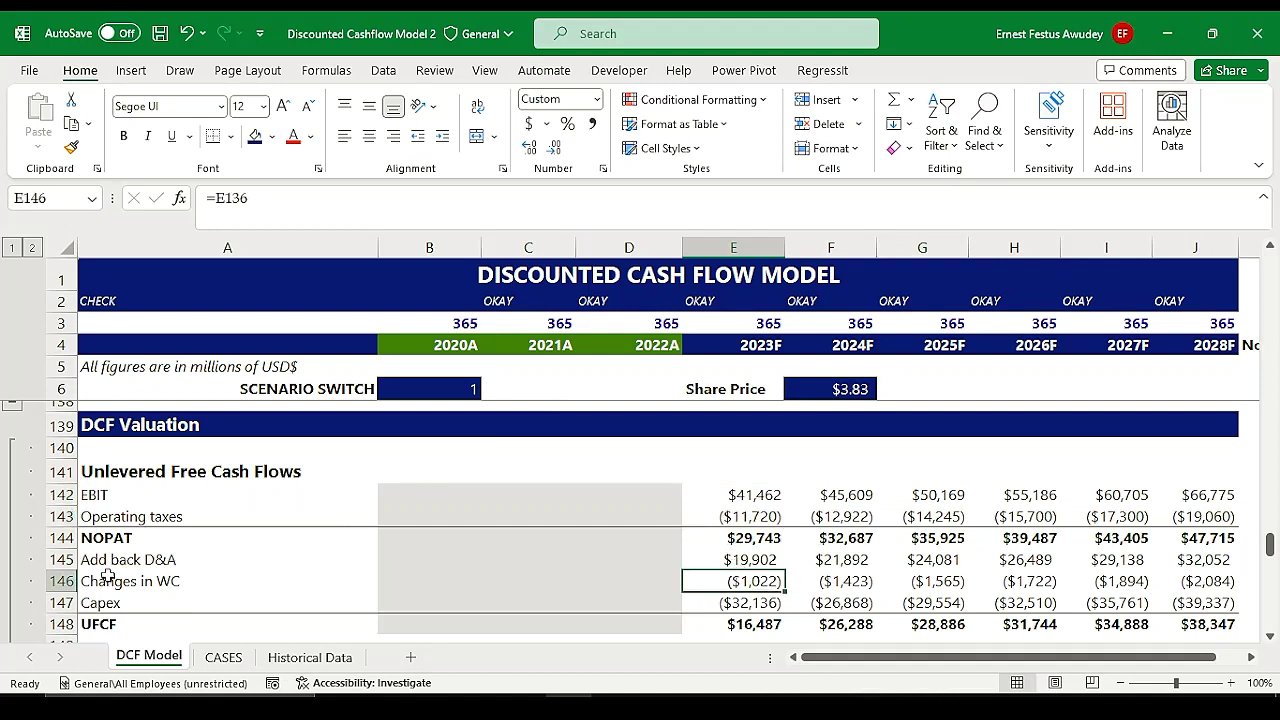
left_click(718, 563)
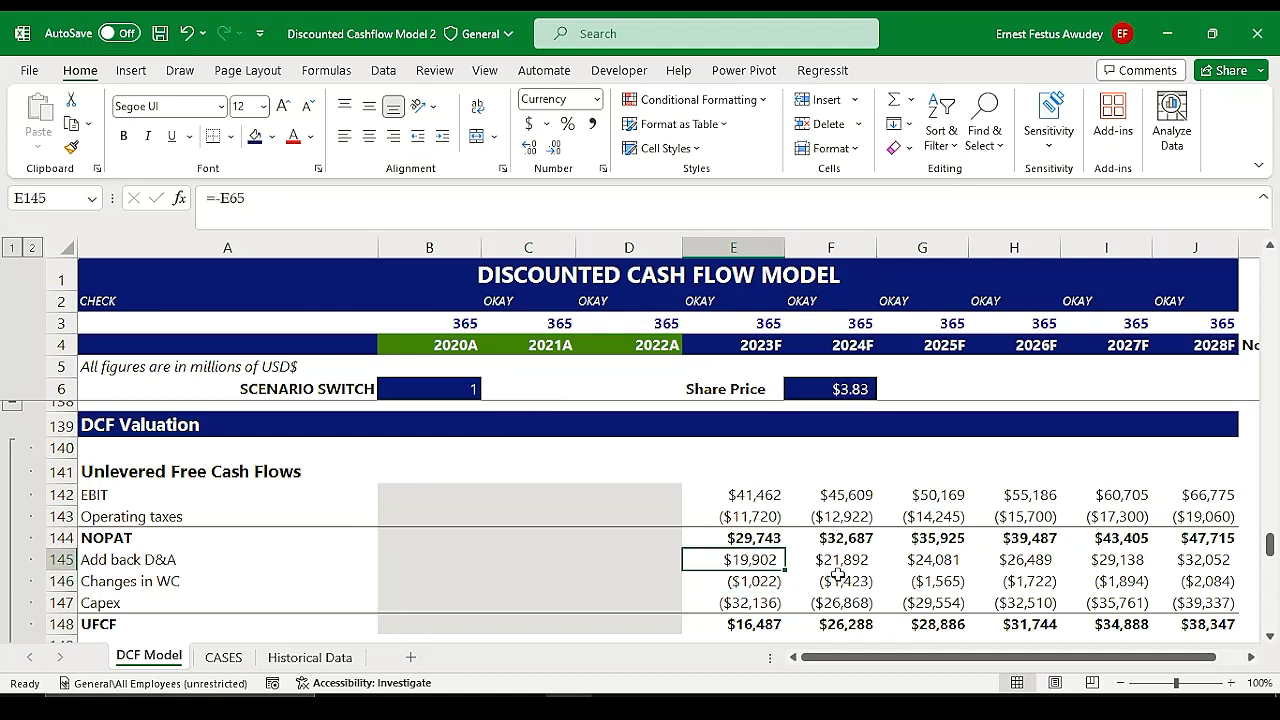
left_click(721, 586)
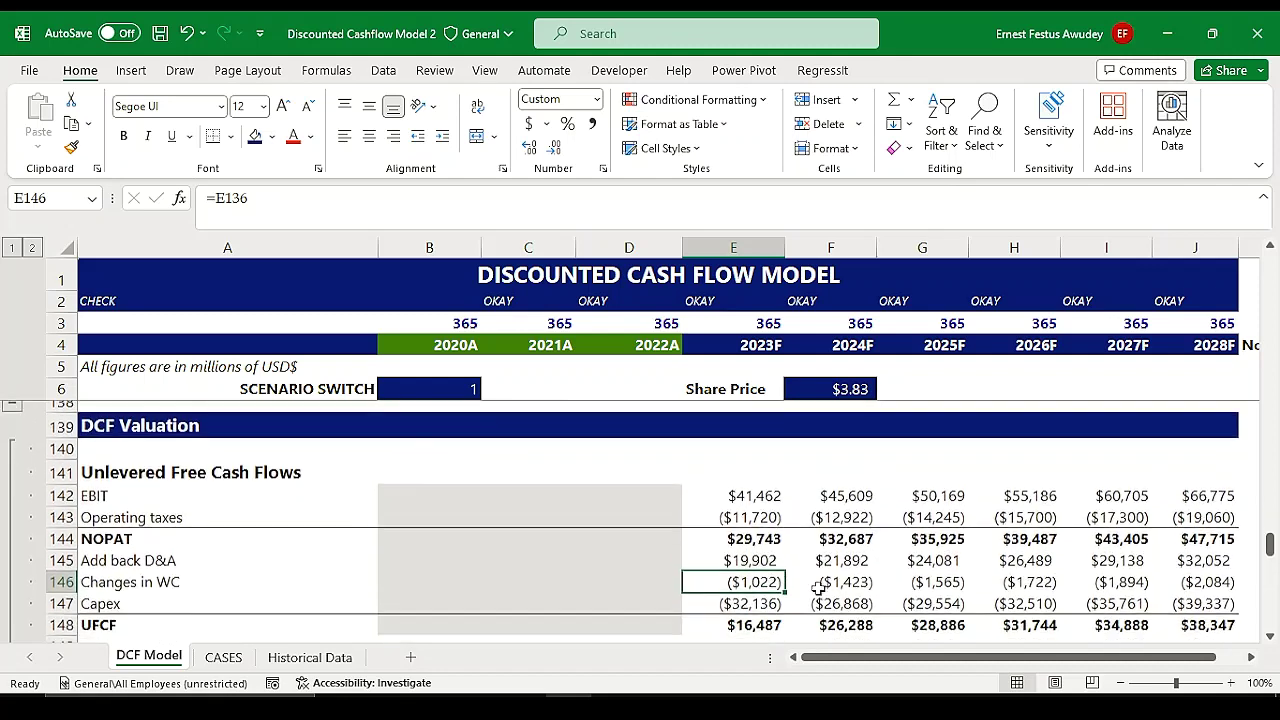
Step: Check the Capex formulas for 2023F to 2025F in E147, F147 and G147
scroll(818, 589, "down", 1)
left_click(755, 538)
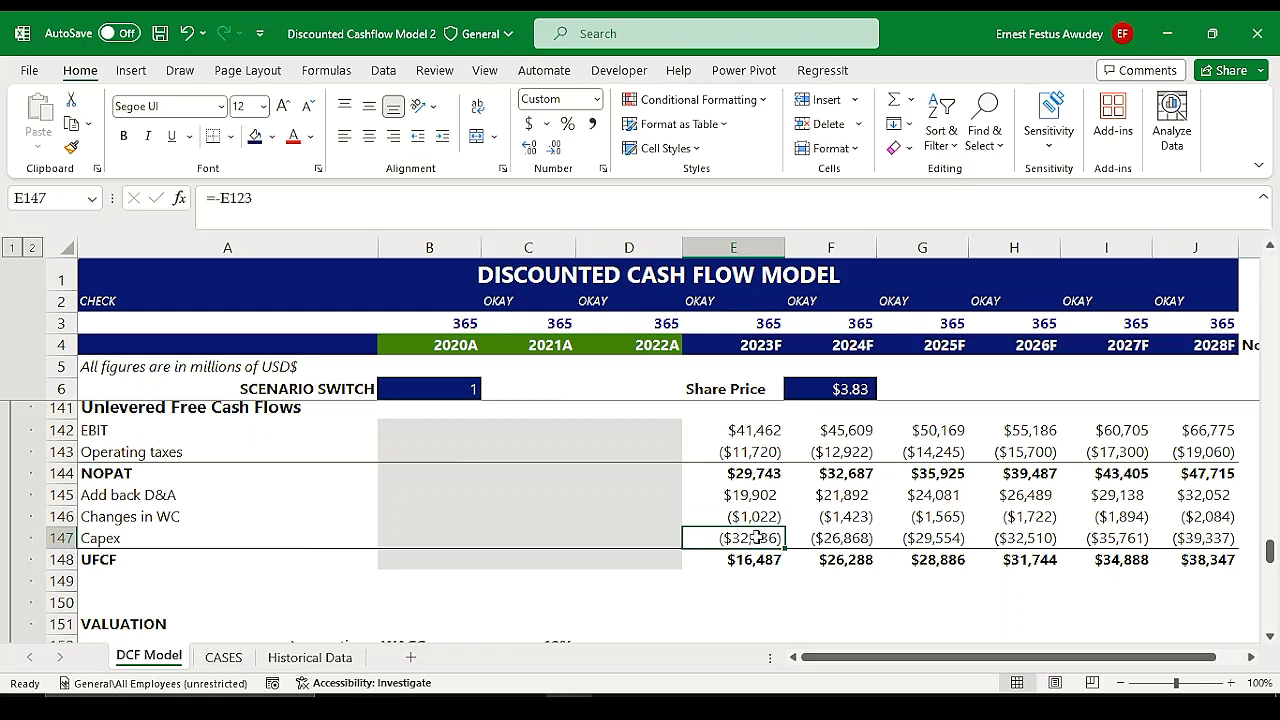
left_click(810, 540)
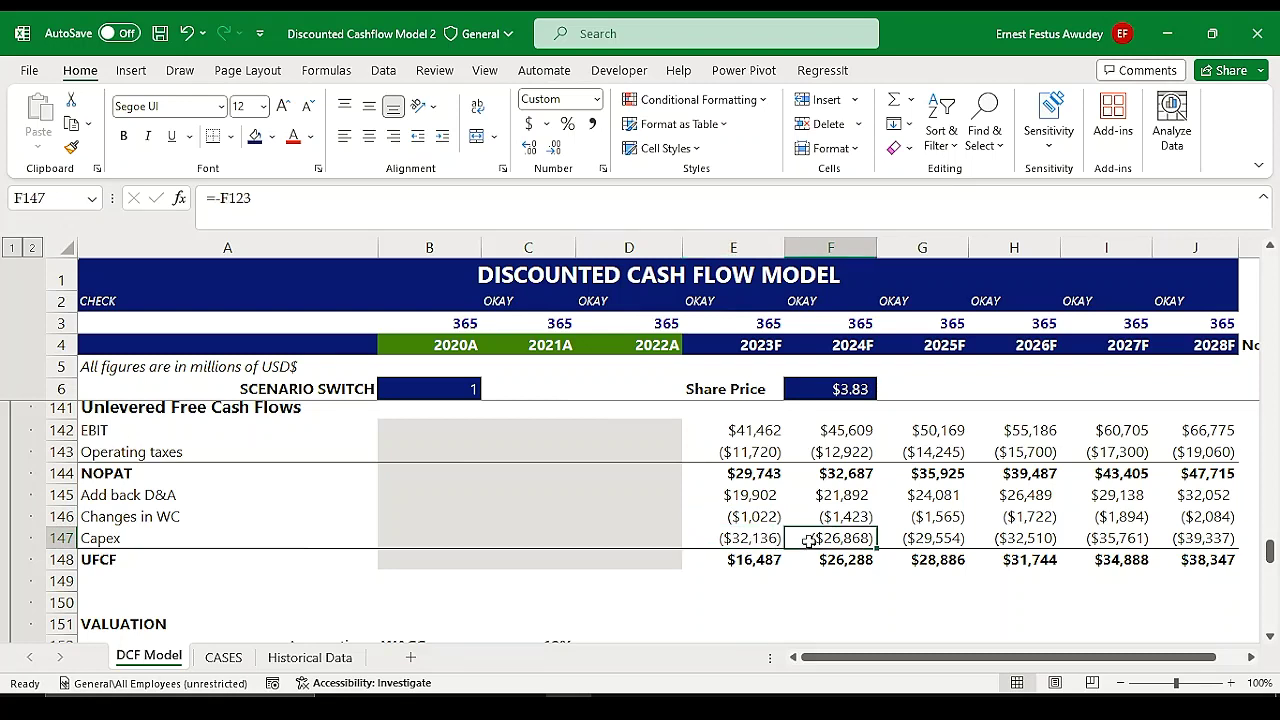
left_click(897, 537)
scroll(897, 537, "up", 2)
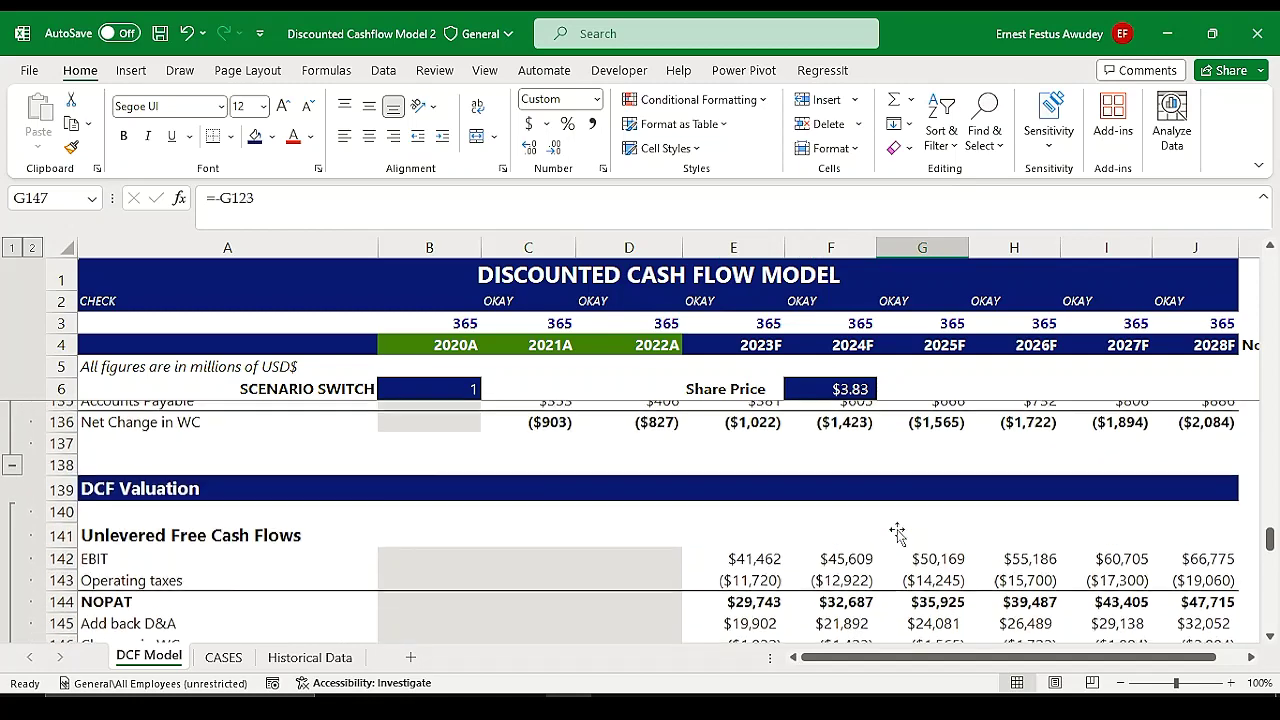
scroll(897, 537, "down", 4)
scroll(870, 520, "up", 1)
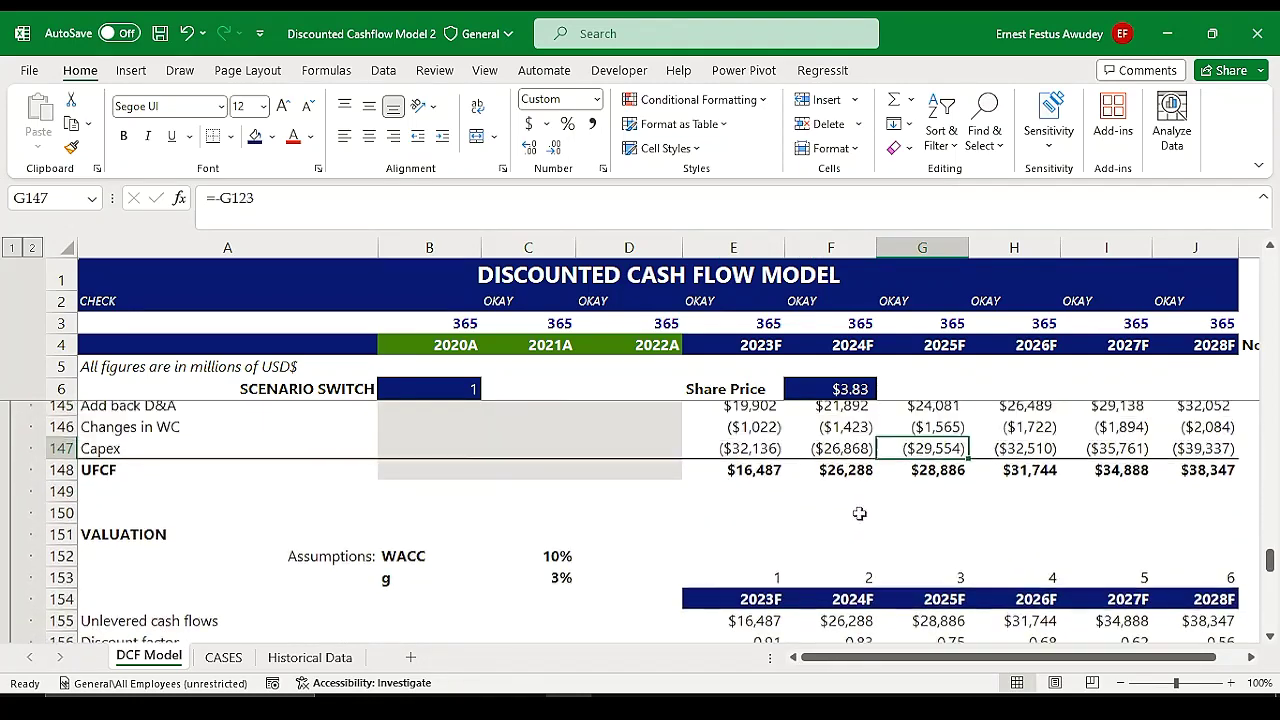
Step: Go through the UFCF sum formulas for each forecast year from E148 to J148
left_click(745, 497)
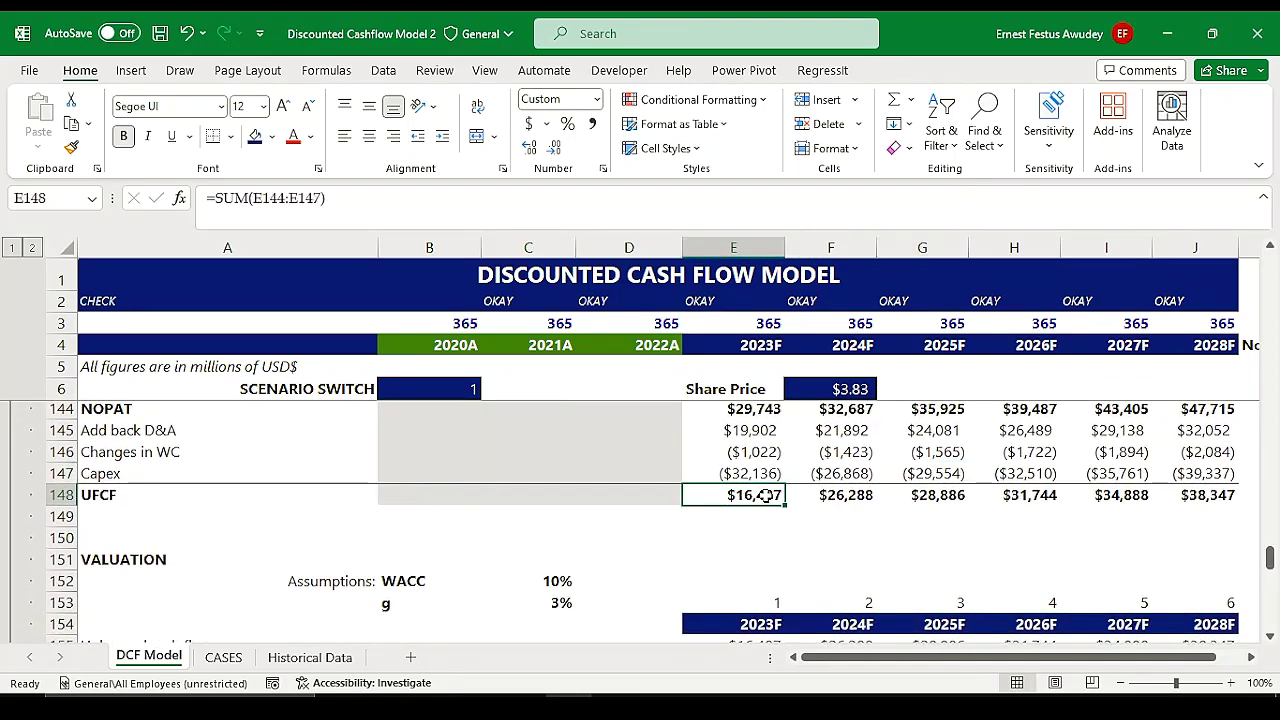
left_click(844, 498)
key("Left")
left_click(932, 496)
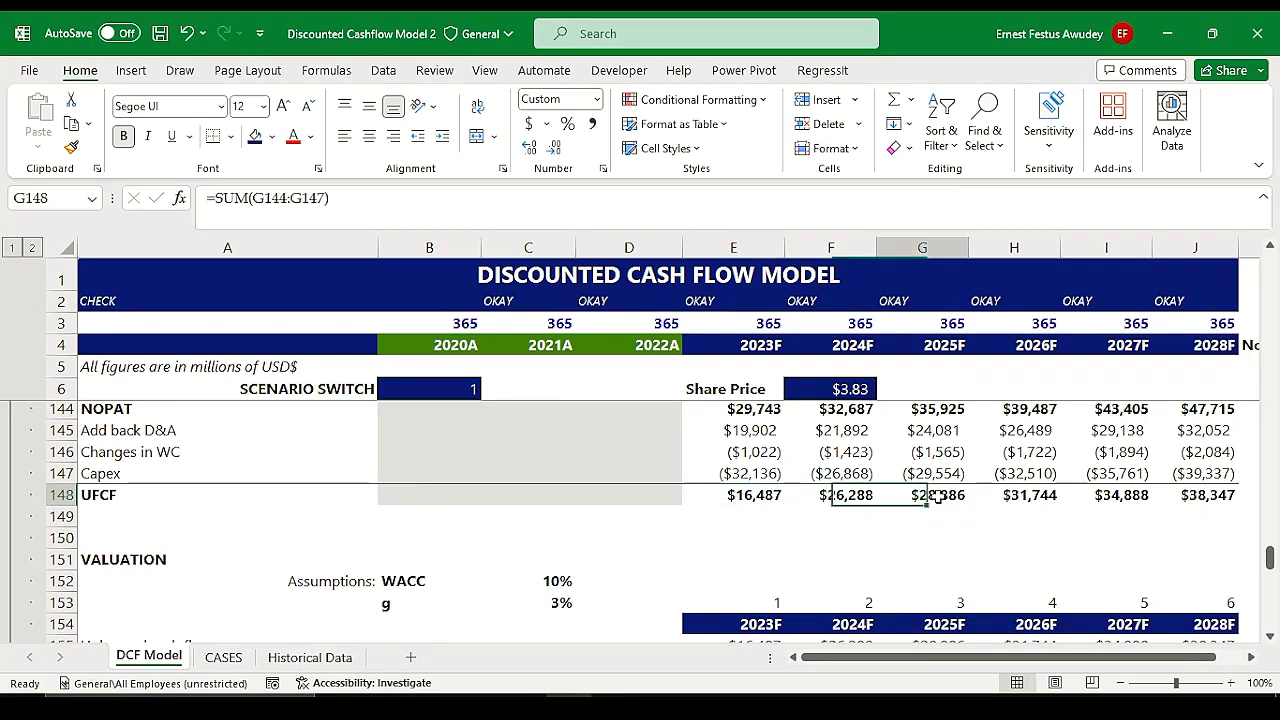
left_click(1032, 494)
left_click(1090, 495)
left_click(1190, 495)
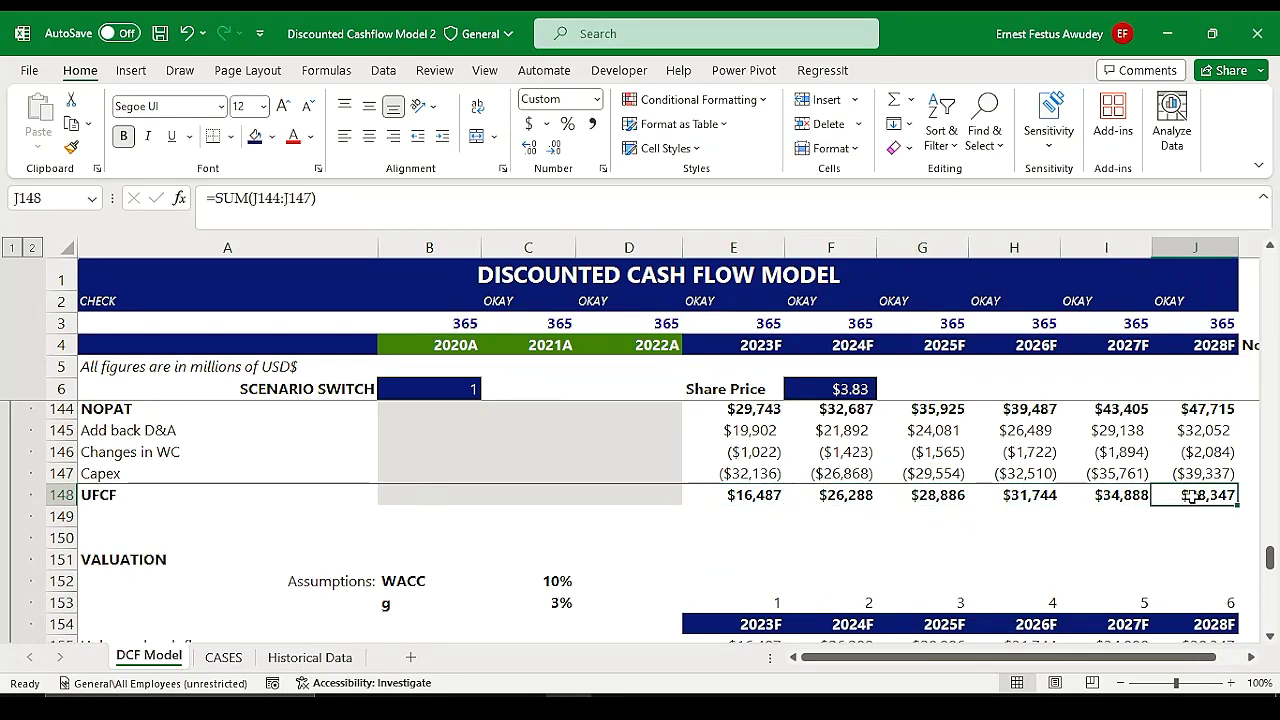
Step: Examine the WACC assumption in B152 and C152 of the Valuation section
scroll(990, 515, "down", 2)
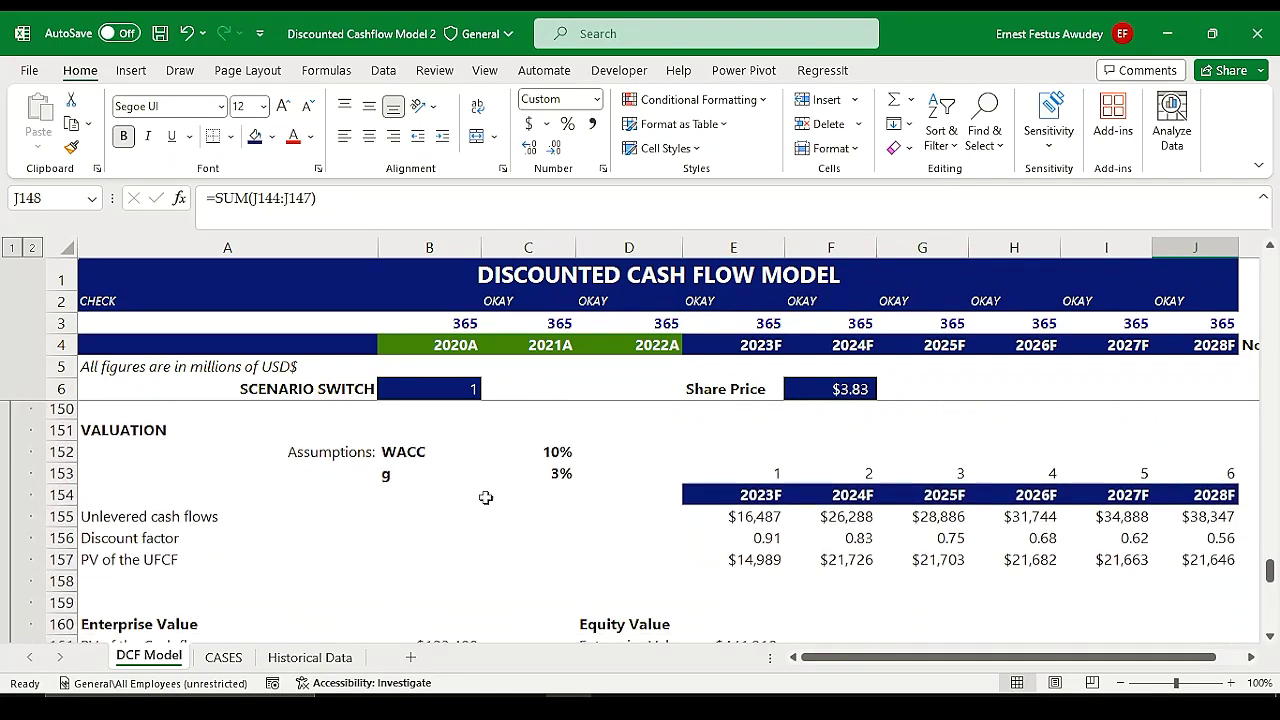
scroll(424, 464, "up", 1)
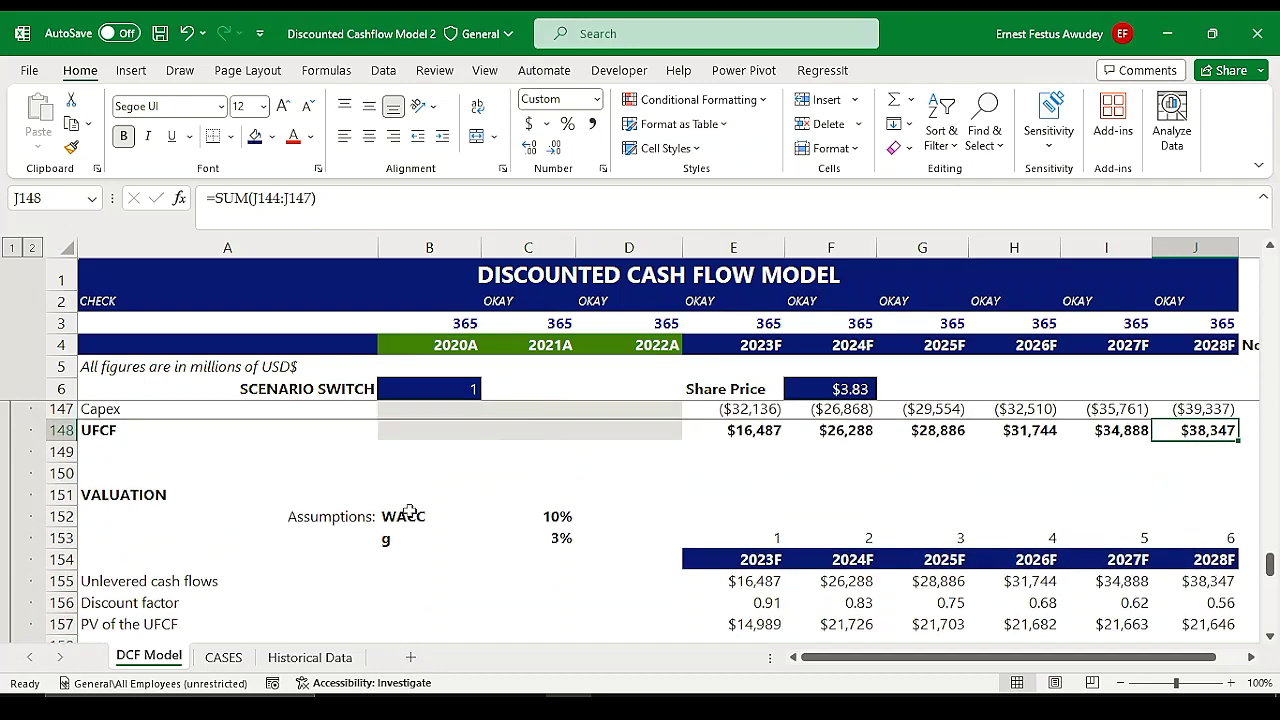
left_click(408, 516)
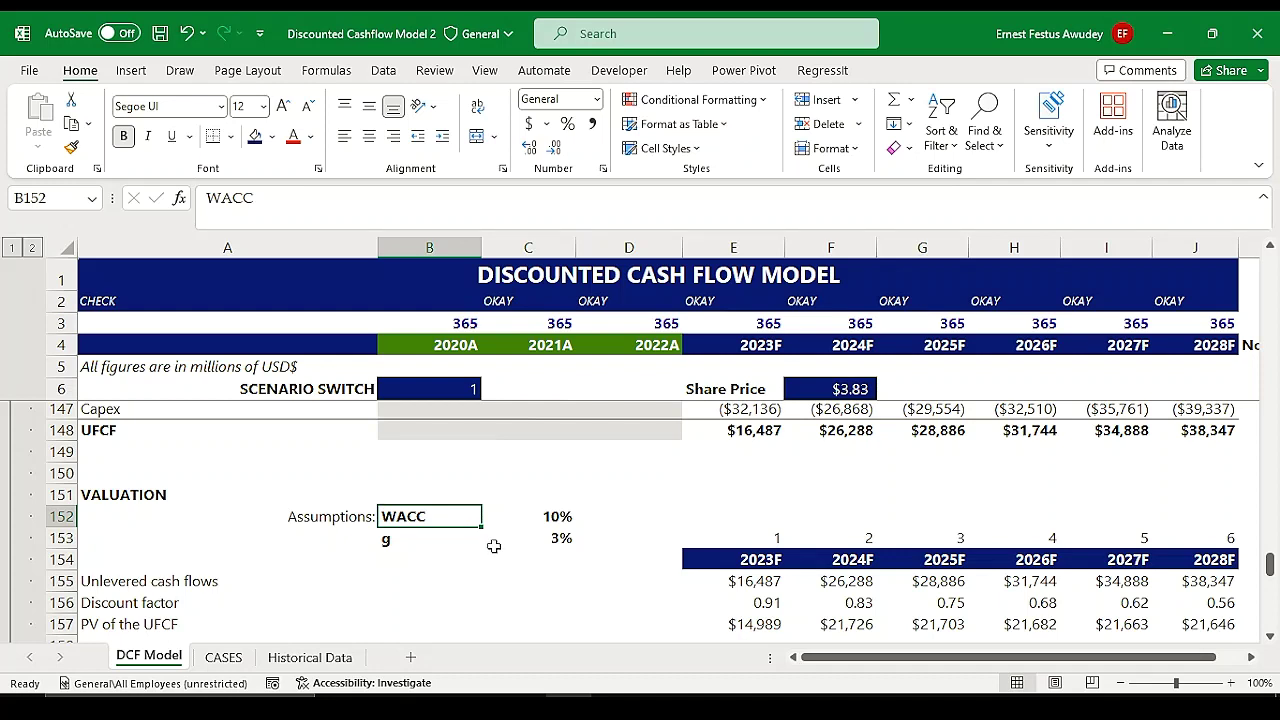
left_click(551, 517)
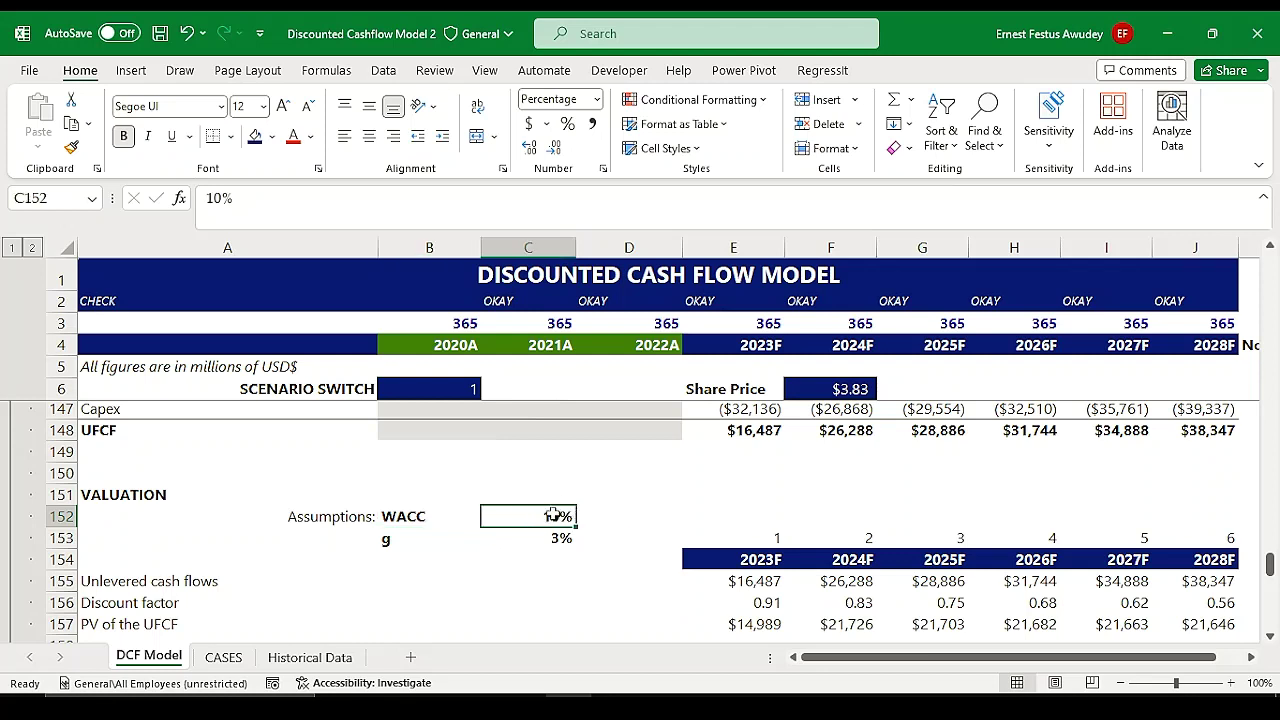
left_click(608, 526)
left_click(540, 518)
left_click(401, 521)
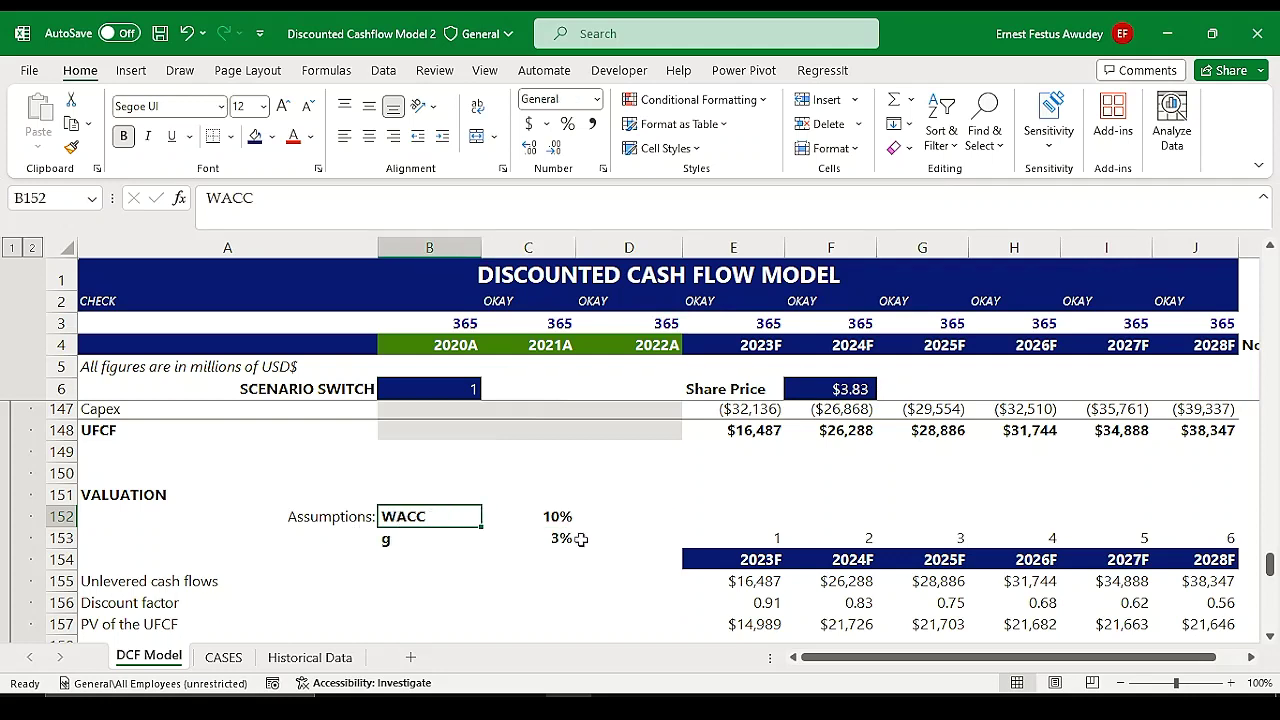
Step: Examine the growth rate assumption g in B153 and C153 alongside the WACC in C152
left_click(391, 543)
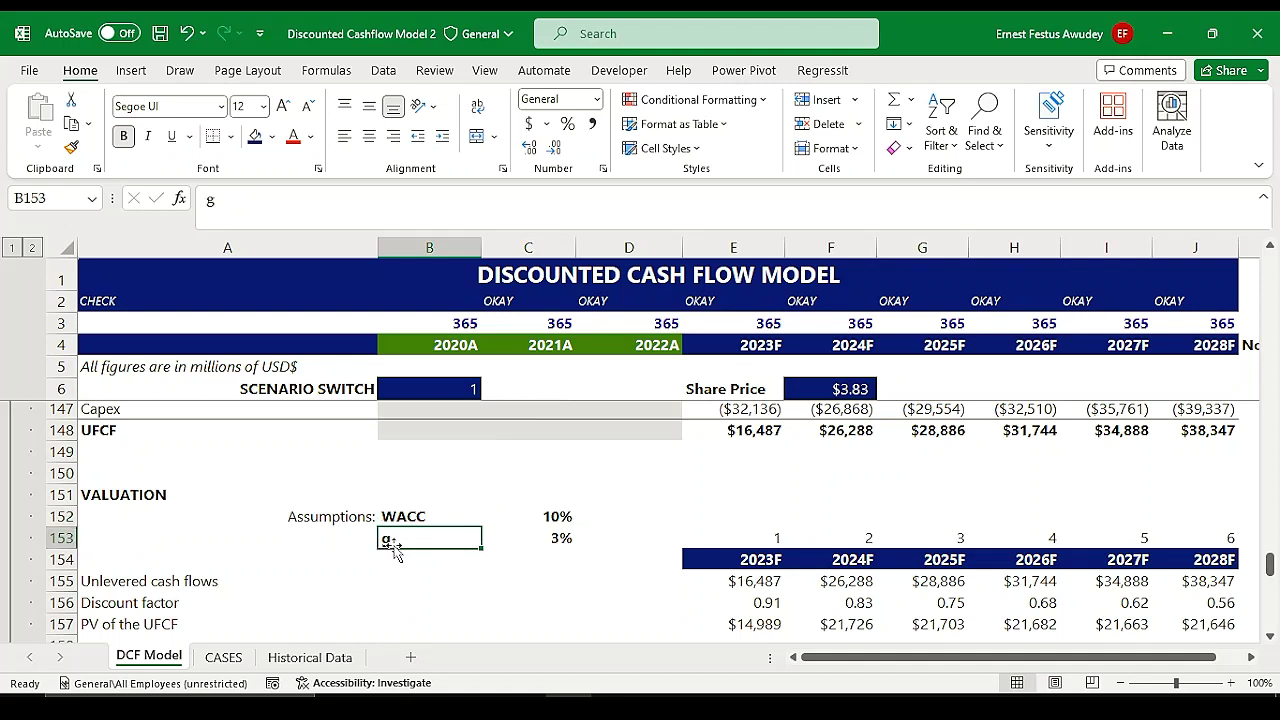
left_click(566, 540)
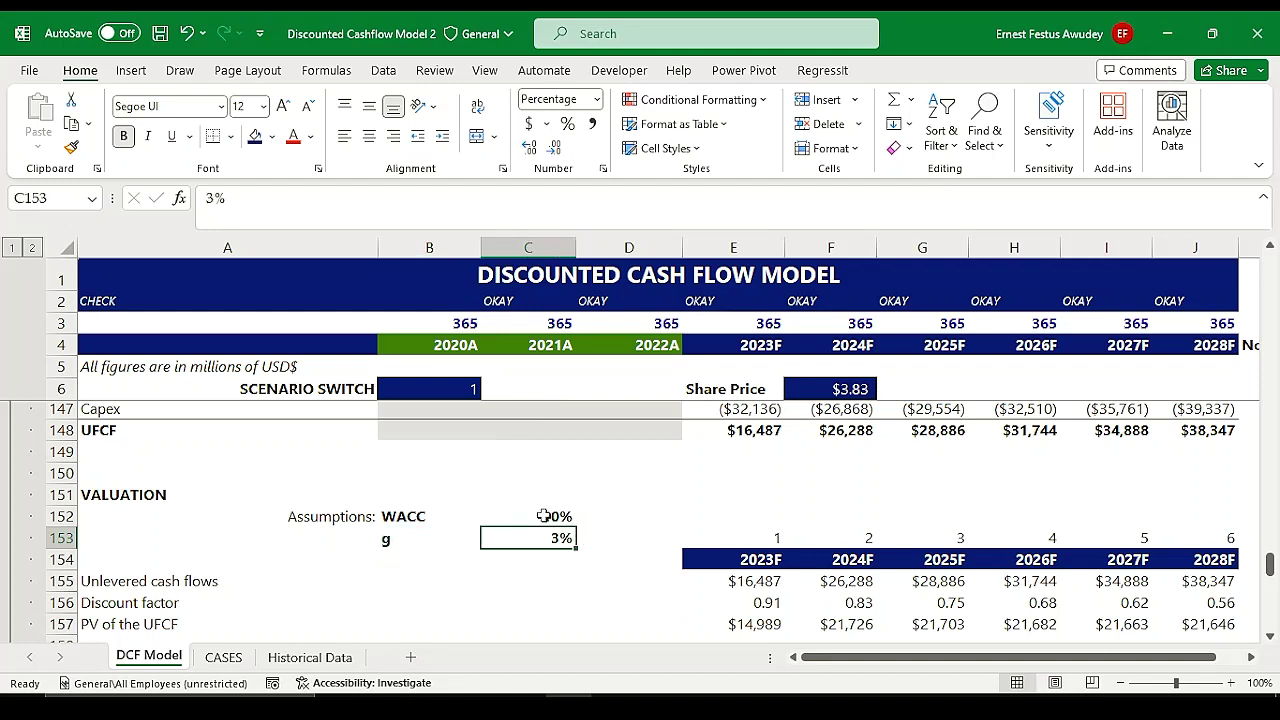
left_click(556, 517)
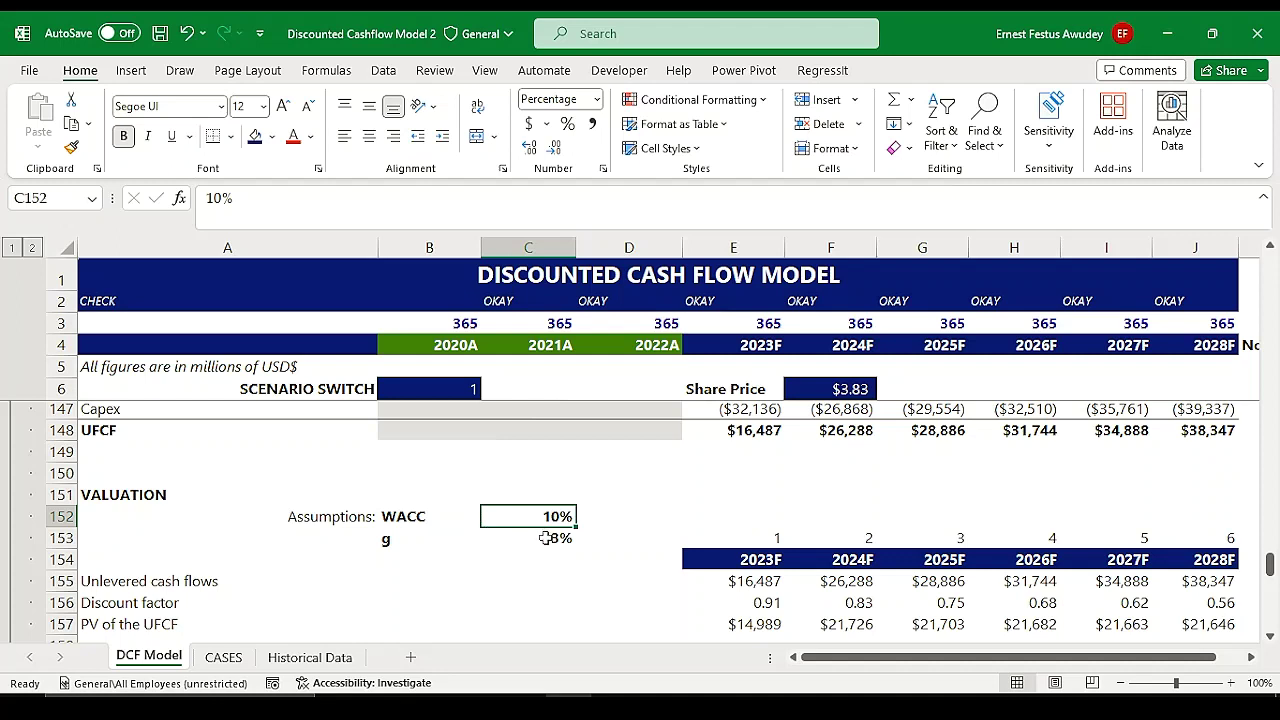
scroll(546, 538, "down", 3)
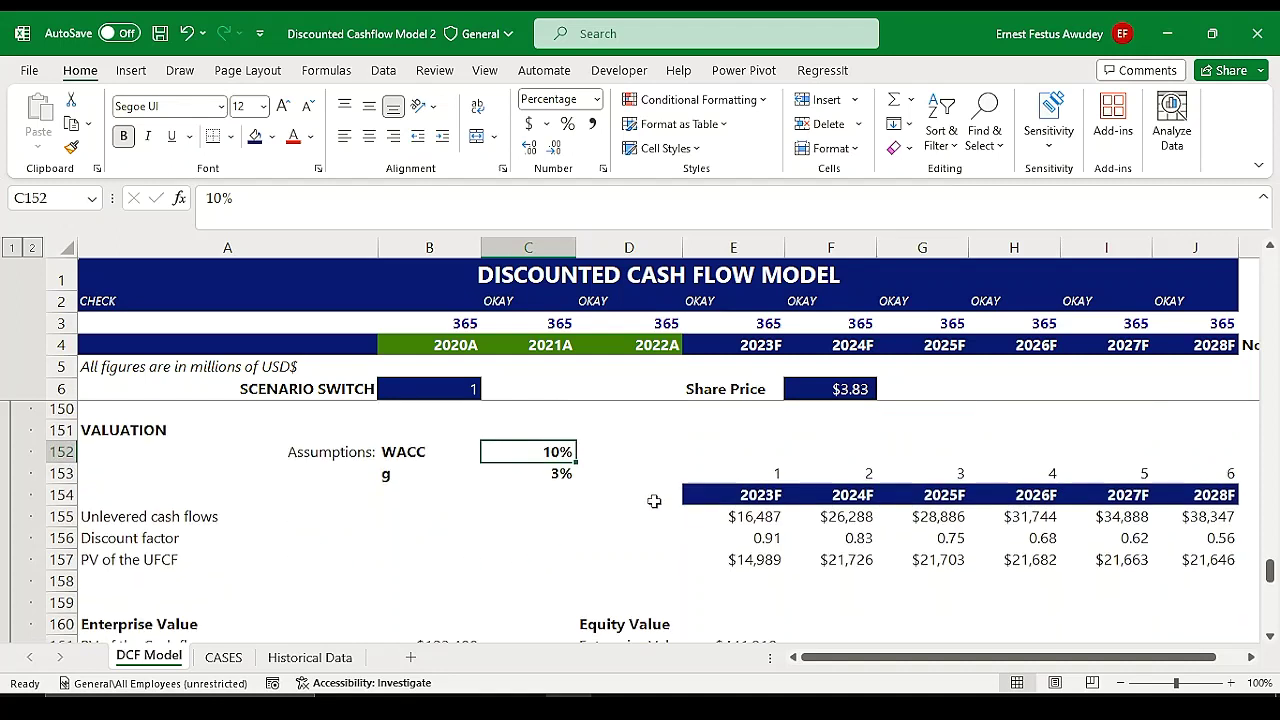
left_click(551, 477)
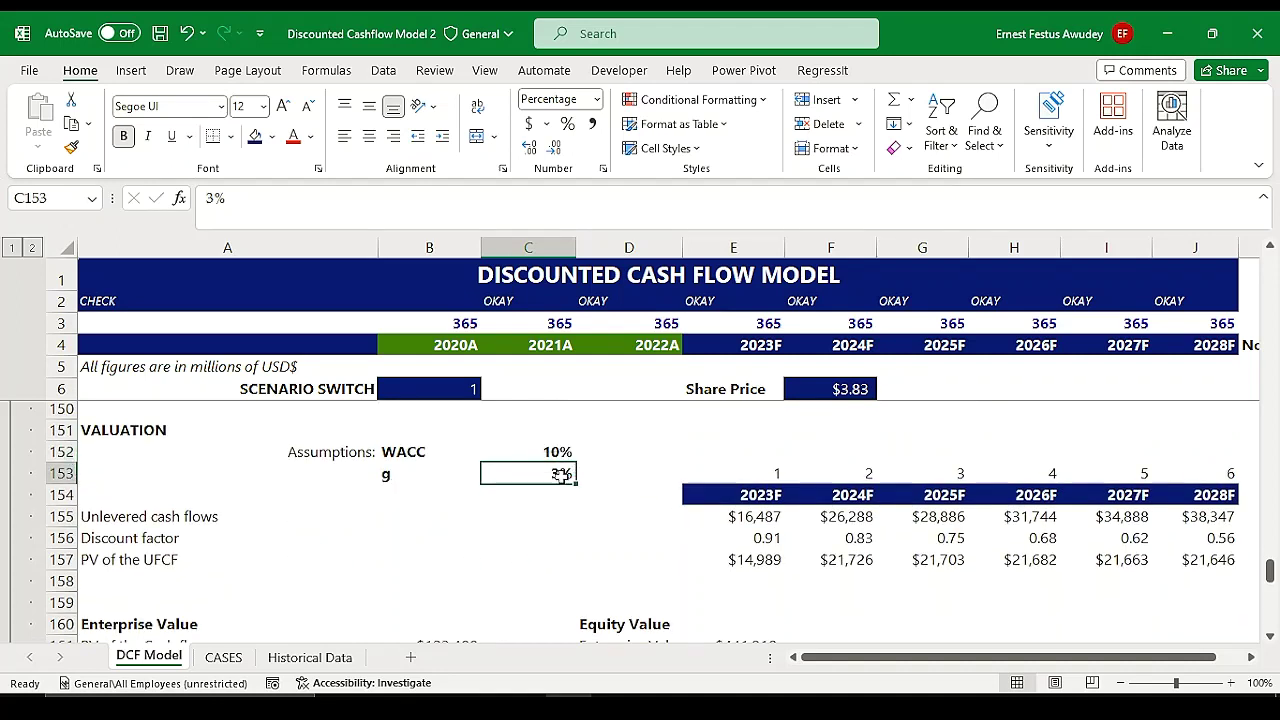
left_click(625, 477)
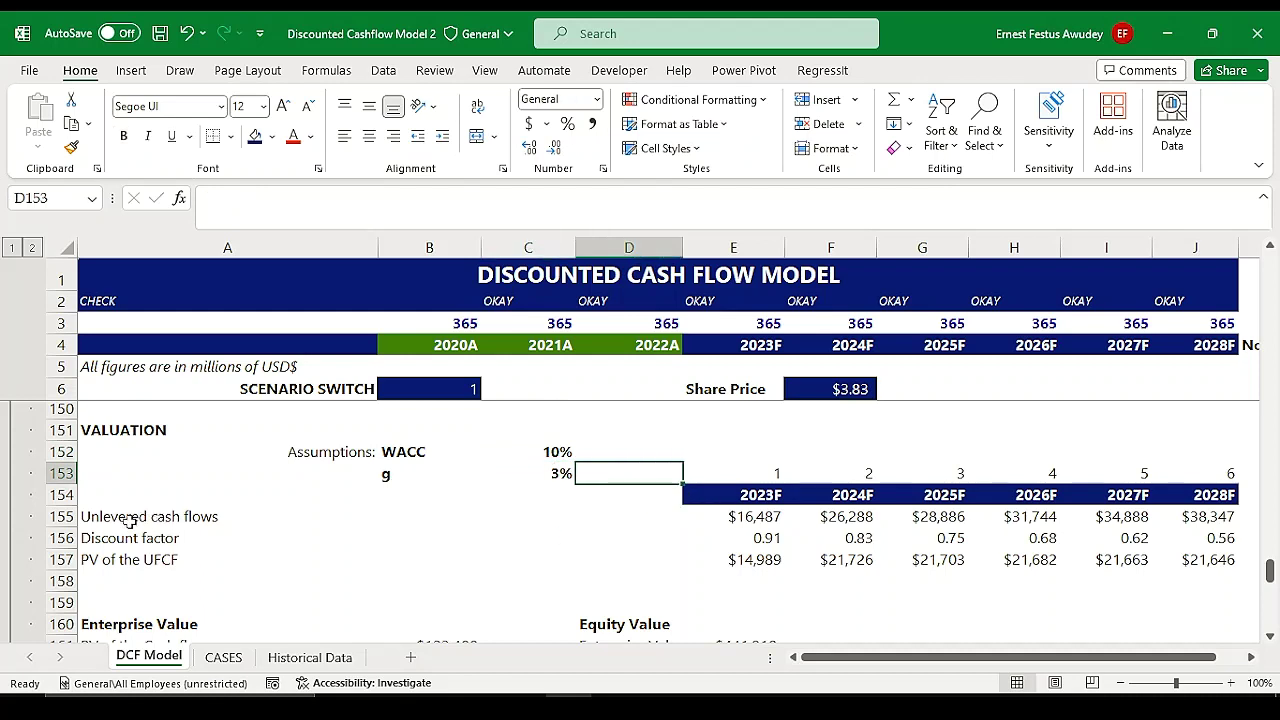
Step: Review the unlevered cash flows and discount factor rows 155 and 156, and read the discount factor formula in E156
left_click(174, 518)
left_click_drag(174, 520, 1169, 517)
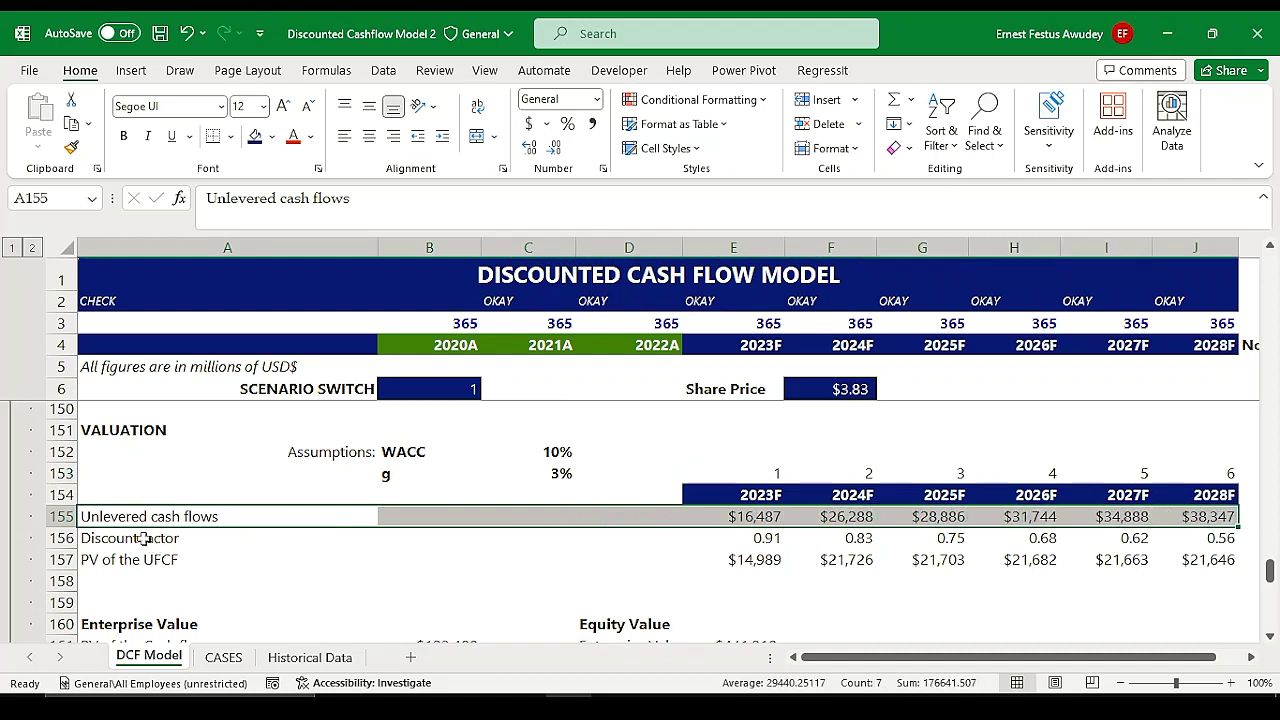
left_click_drag(138, 540, 1200, 540)
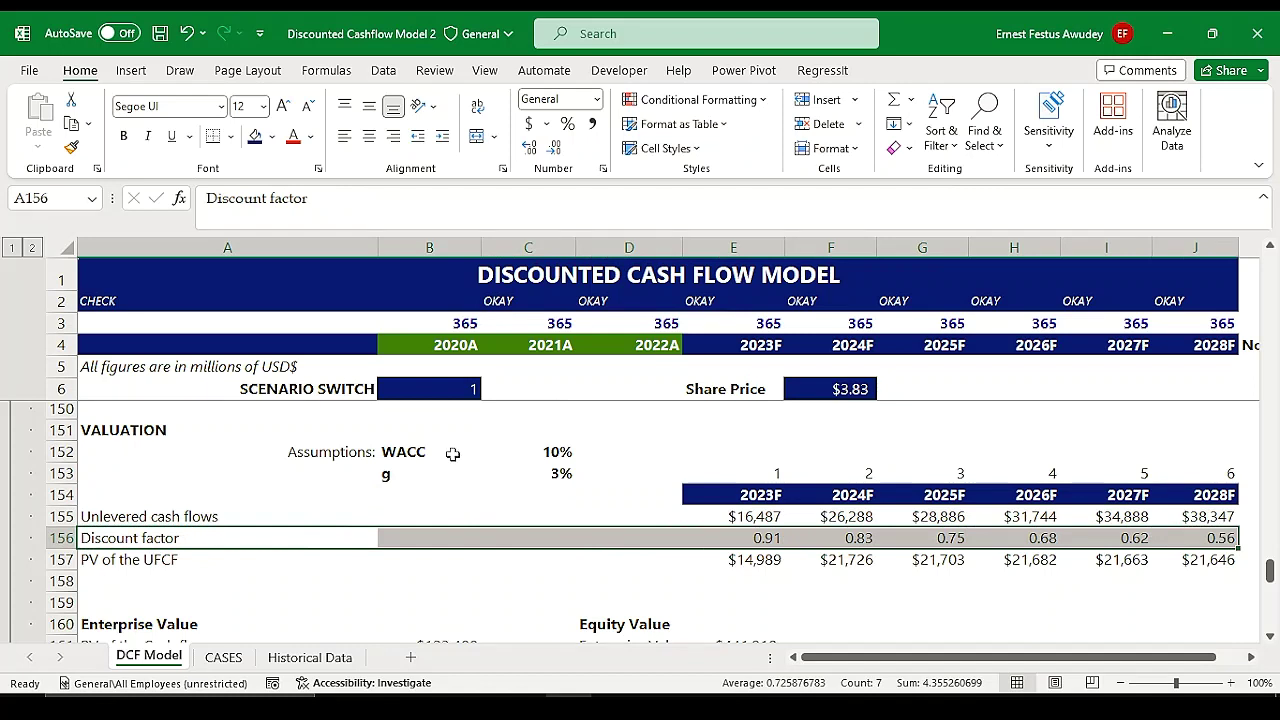
left_click(762, 538)
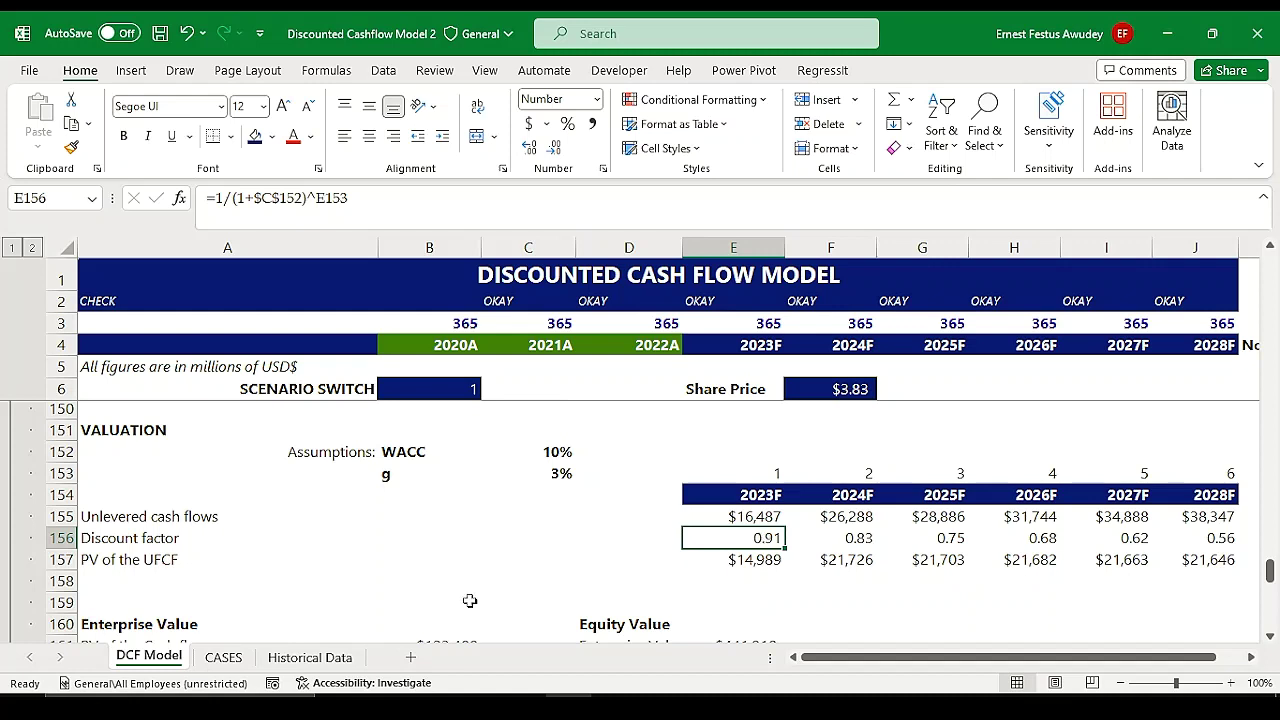
Step: Examine the PV of the UFCF formula in E157 against the unlevered cash flows in E155 and F155
left_click(738, 516)
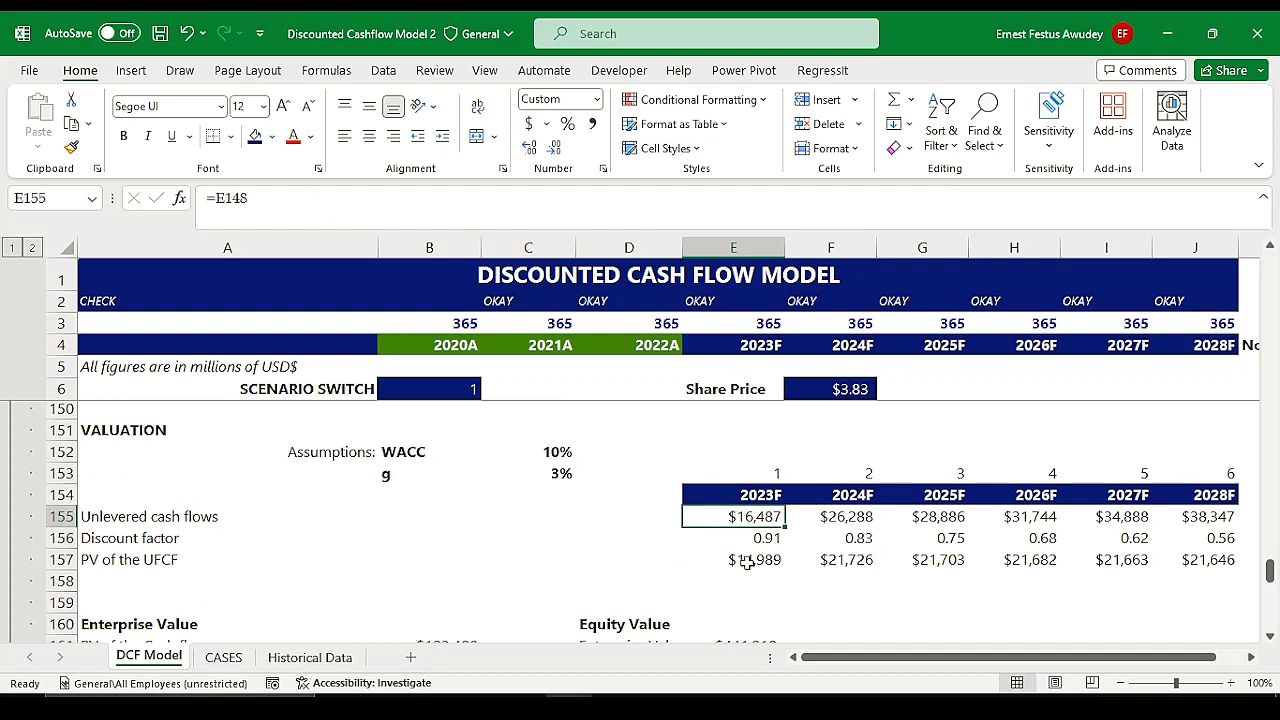
left_click(747, 562)
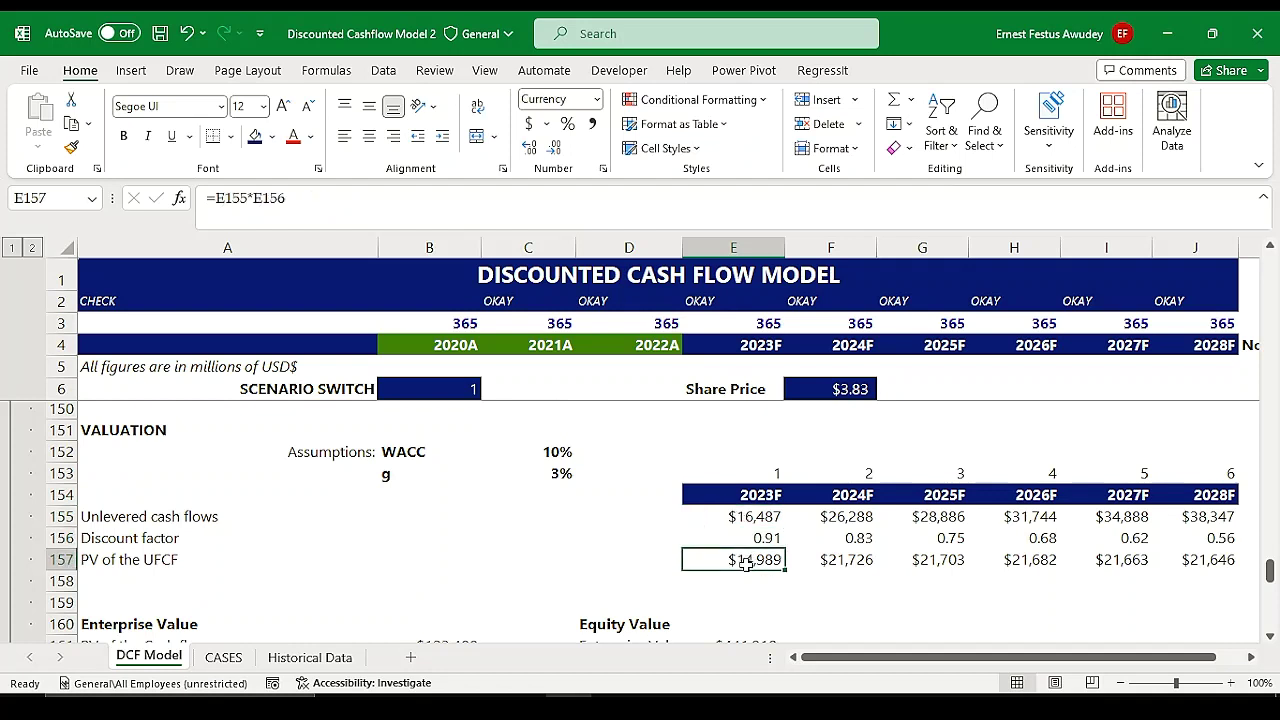
left_click(718, 517)
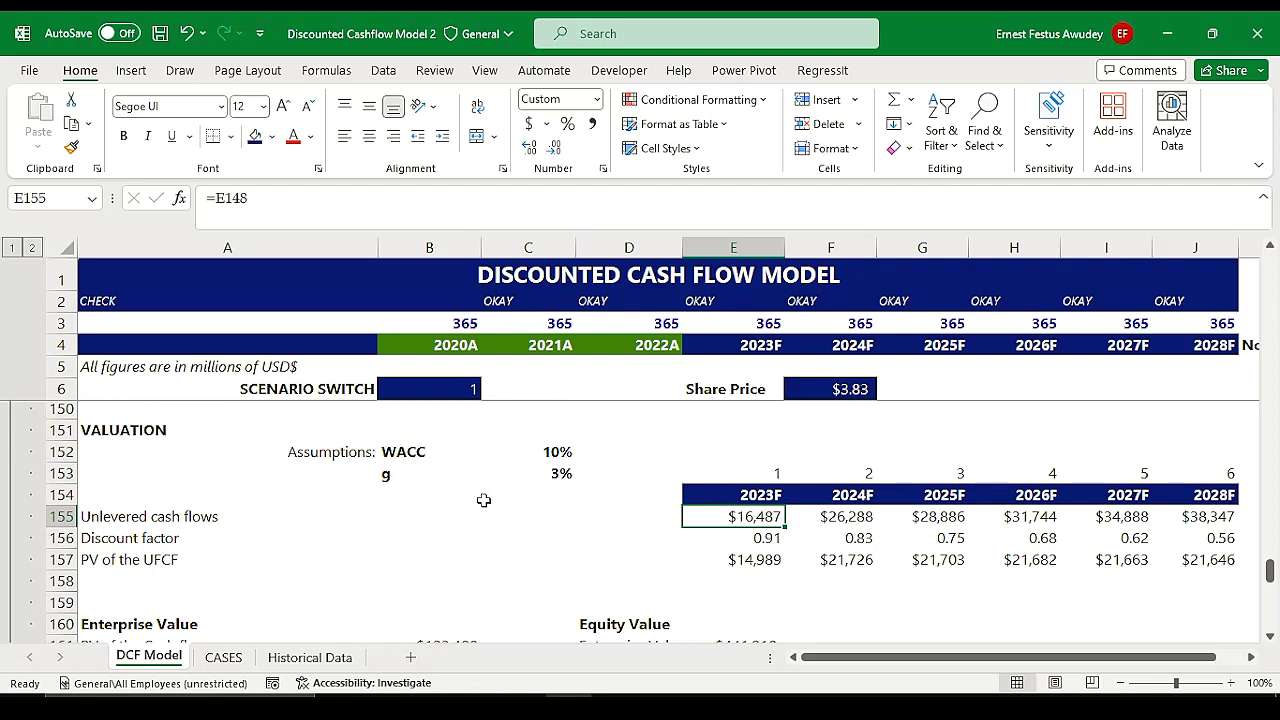
left_click(847, 516)
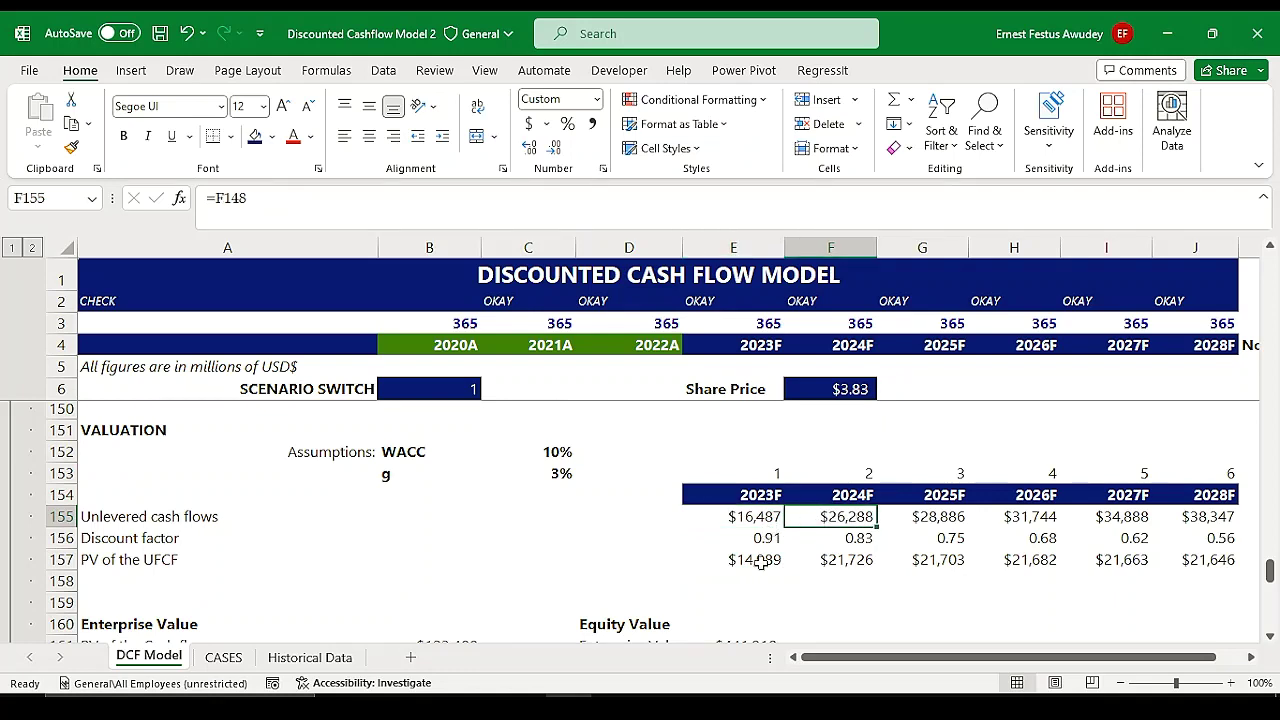
left_click(758, 560)
Step: Review the Enterprise Value block in A160:B164, from the PV of the cash flows to the PV of the continuing value
scroll(760, 590, "down", 2)
scroll(765, 495, "up", 1)
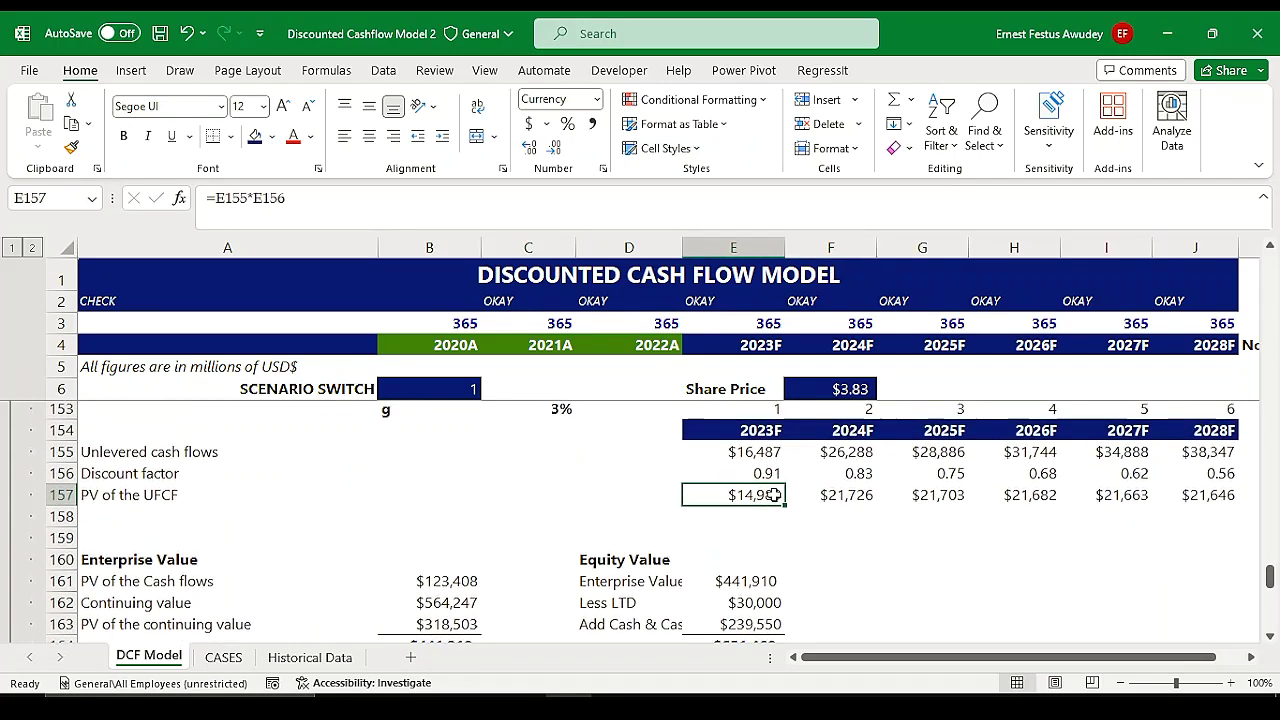
scroll(766, 474, "down", 1)
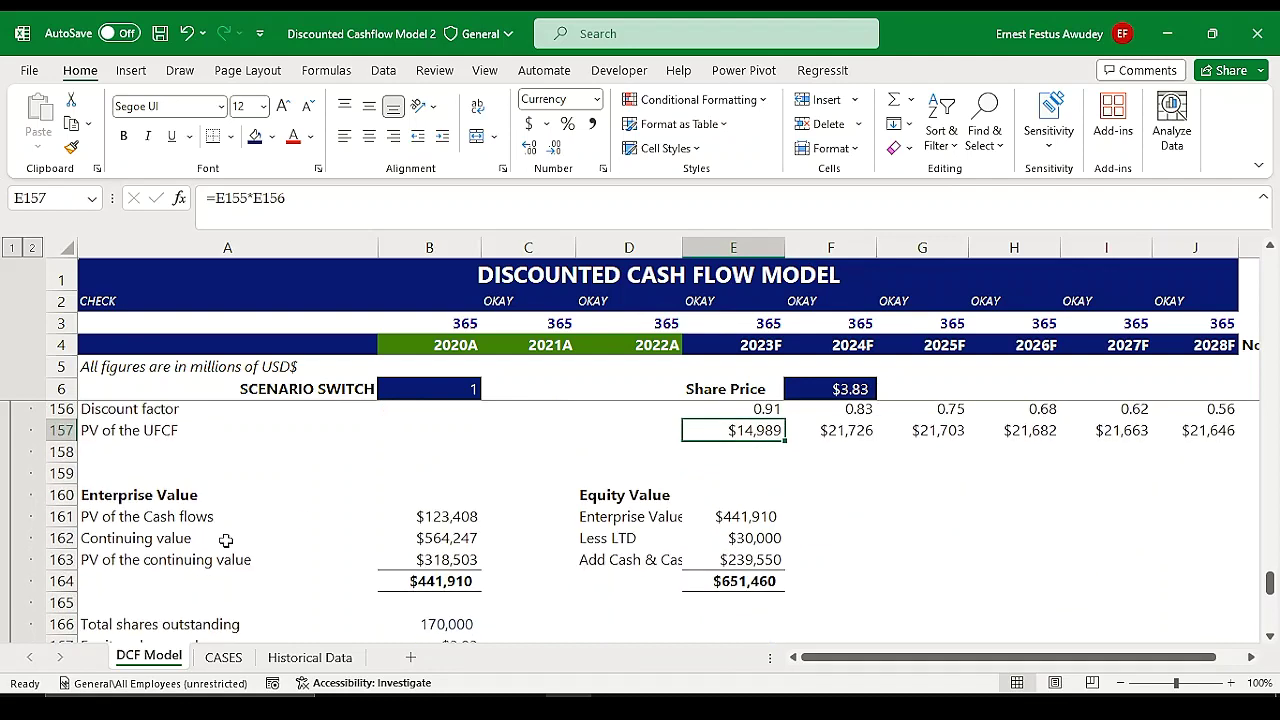
scroll(199, 497, "down", 1)
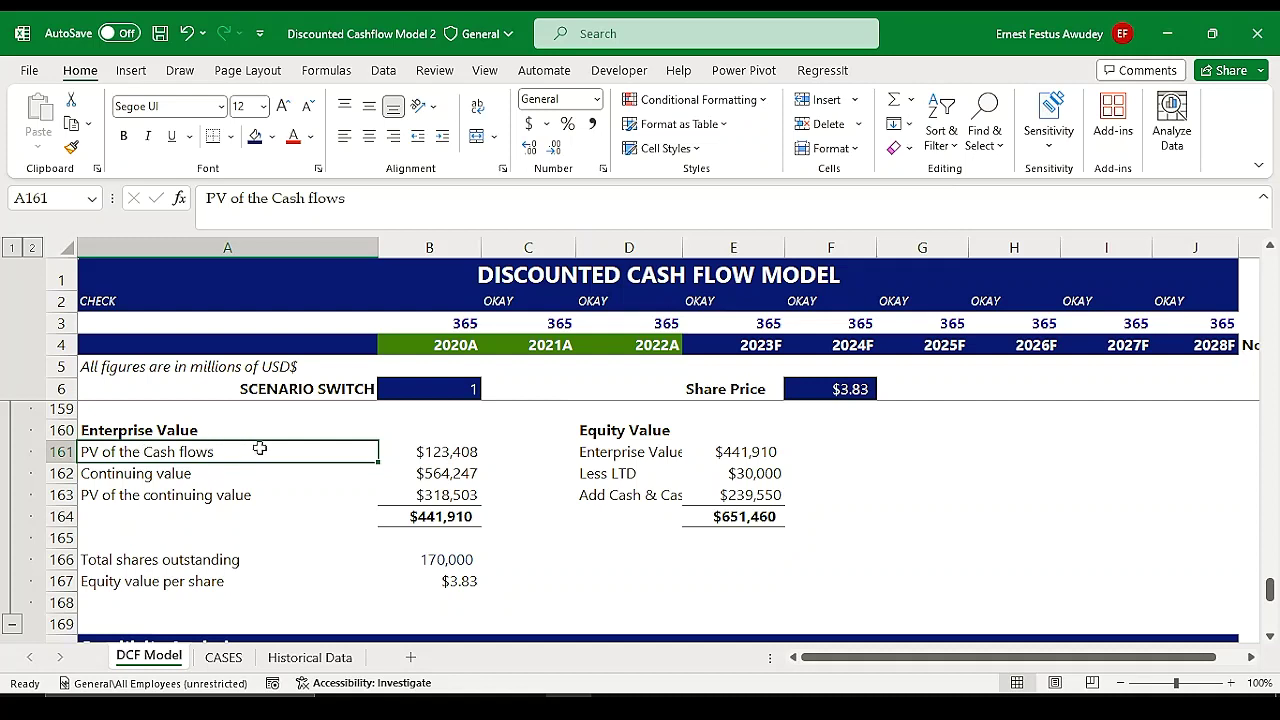
left_click_drag(430, 457, 442, 510)
left_click(436, 556)
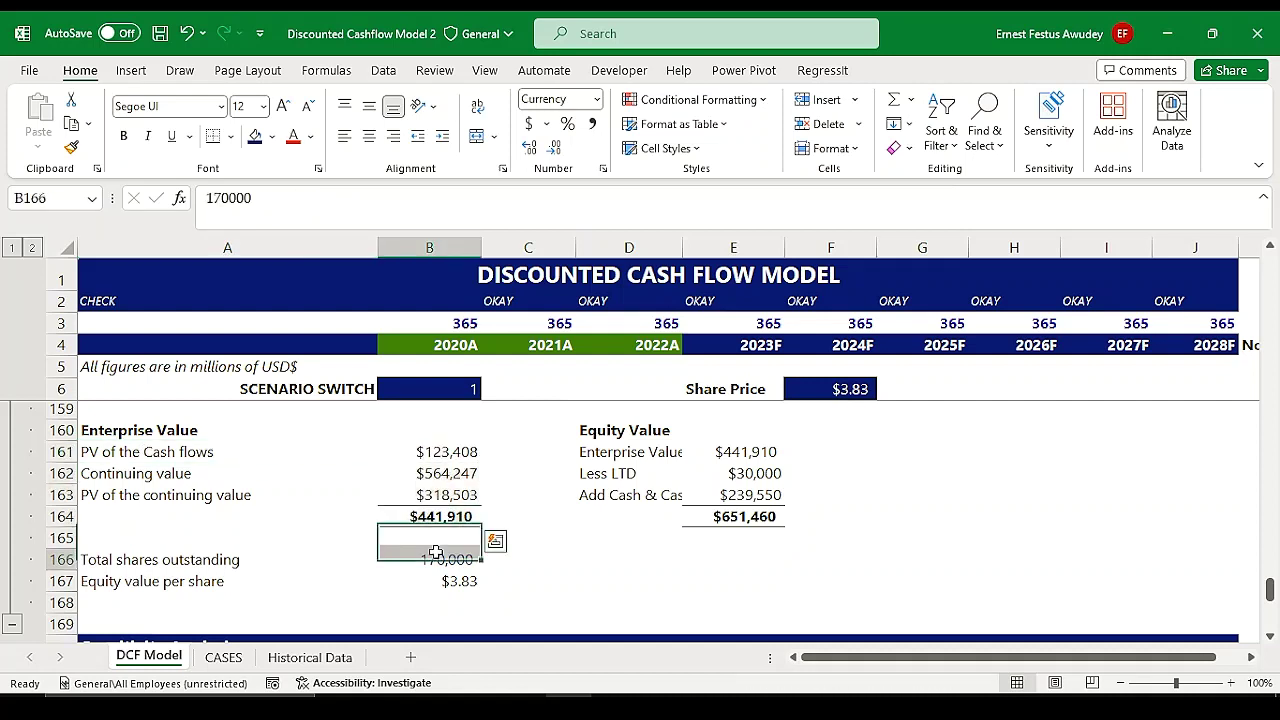
Step: Examine the Equity Value block in D160:E163 and the formula for its total in E164
left_click_drag(630, 430, 749, 495)
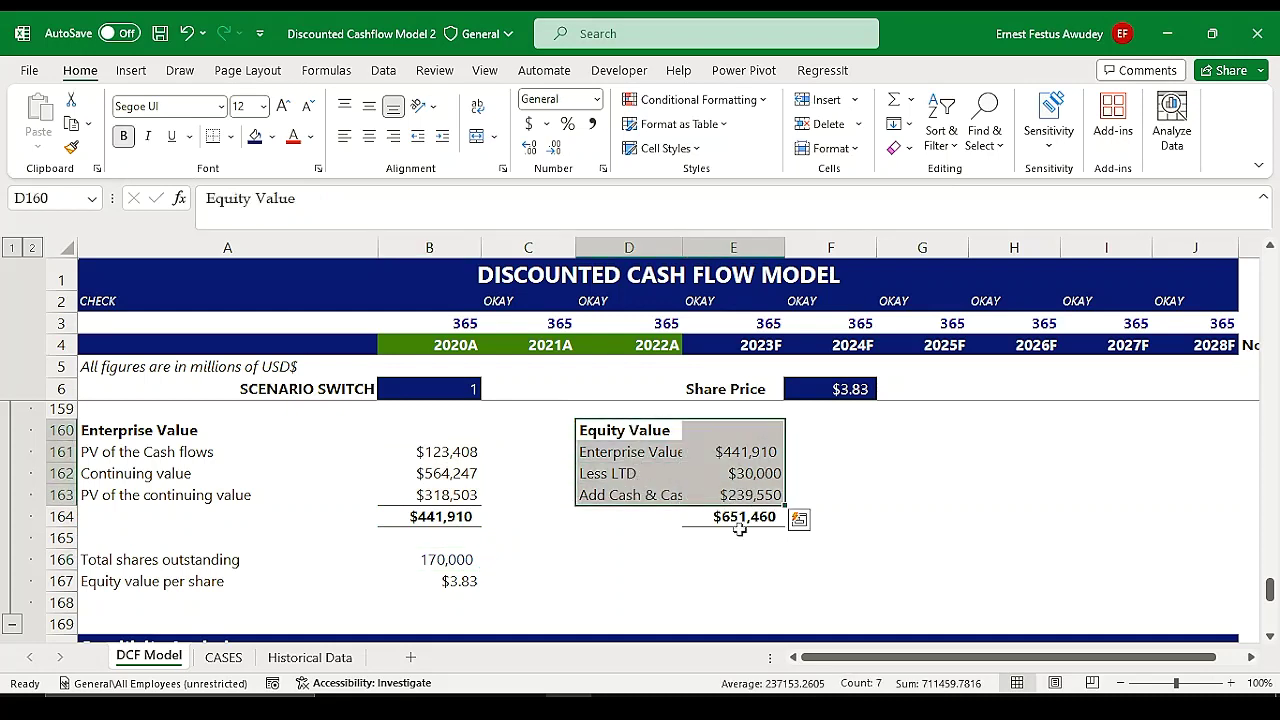
left_click(739, 521)
scroll(550, 540, "down", 1)
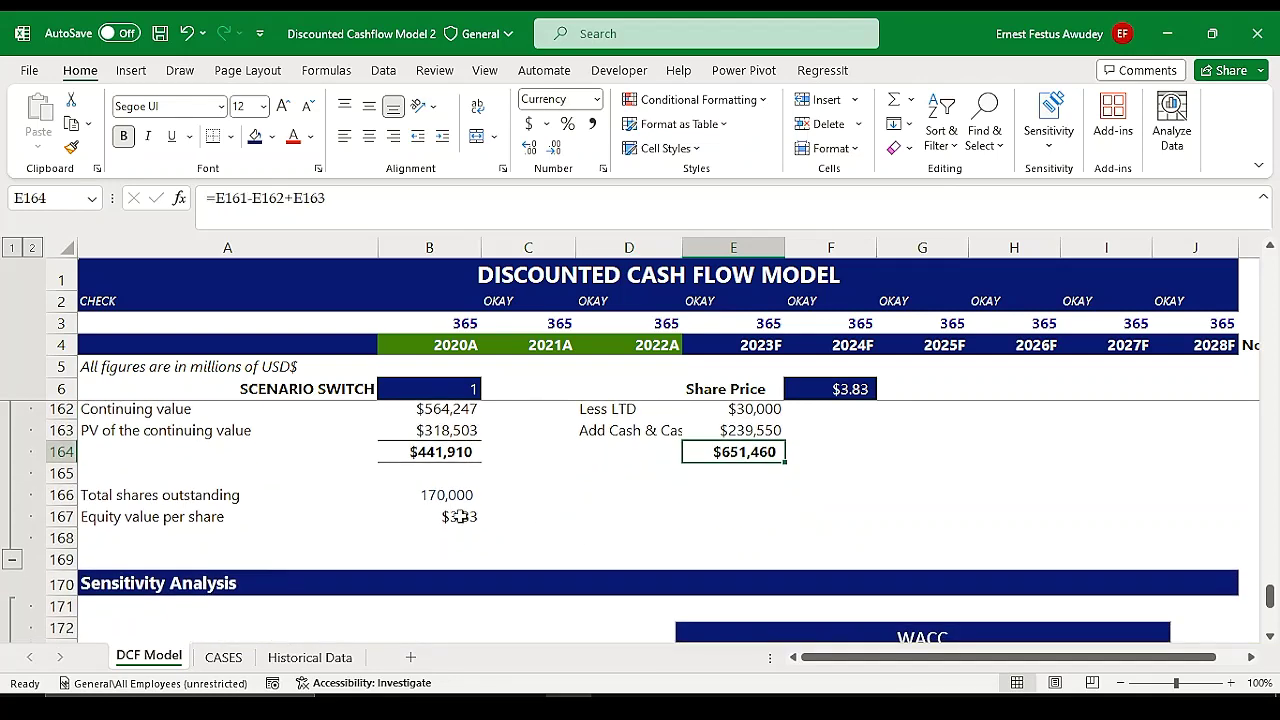
scroll(459, 516, "up", 1)
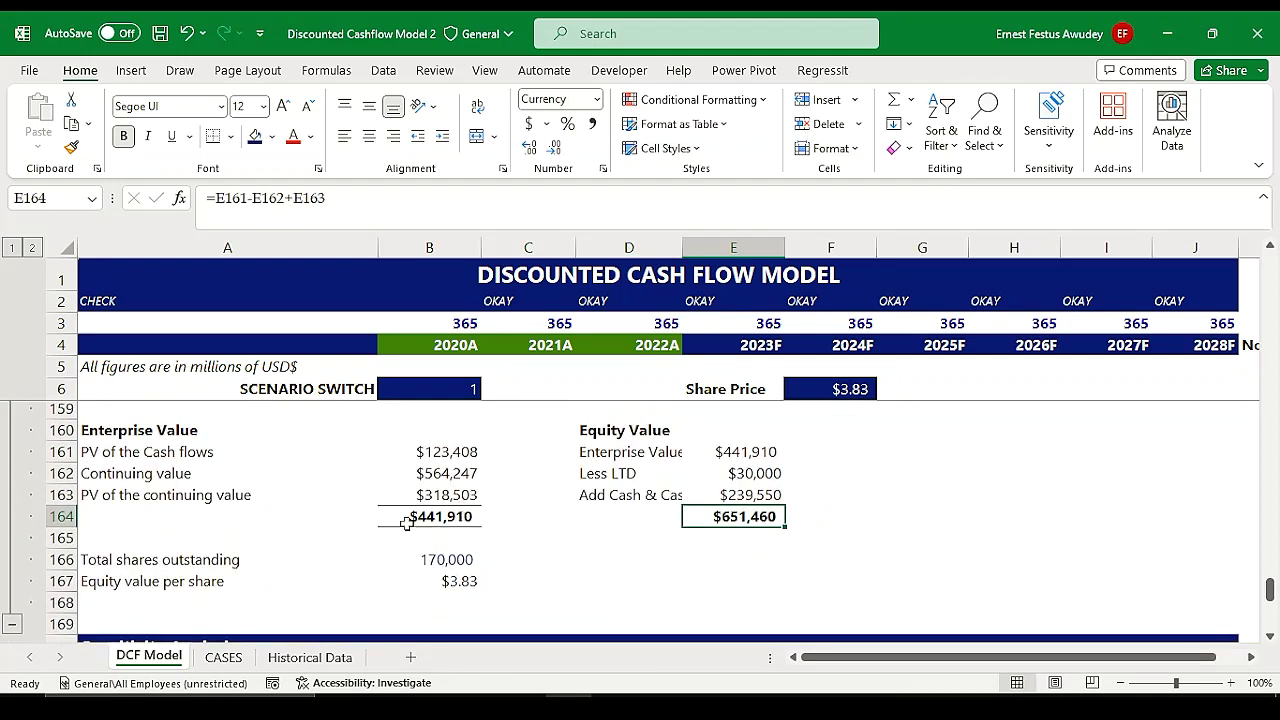
Step: Check the equity value per share formula in B167 against the total shares outstanding in B166
left_click(462, 581)
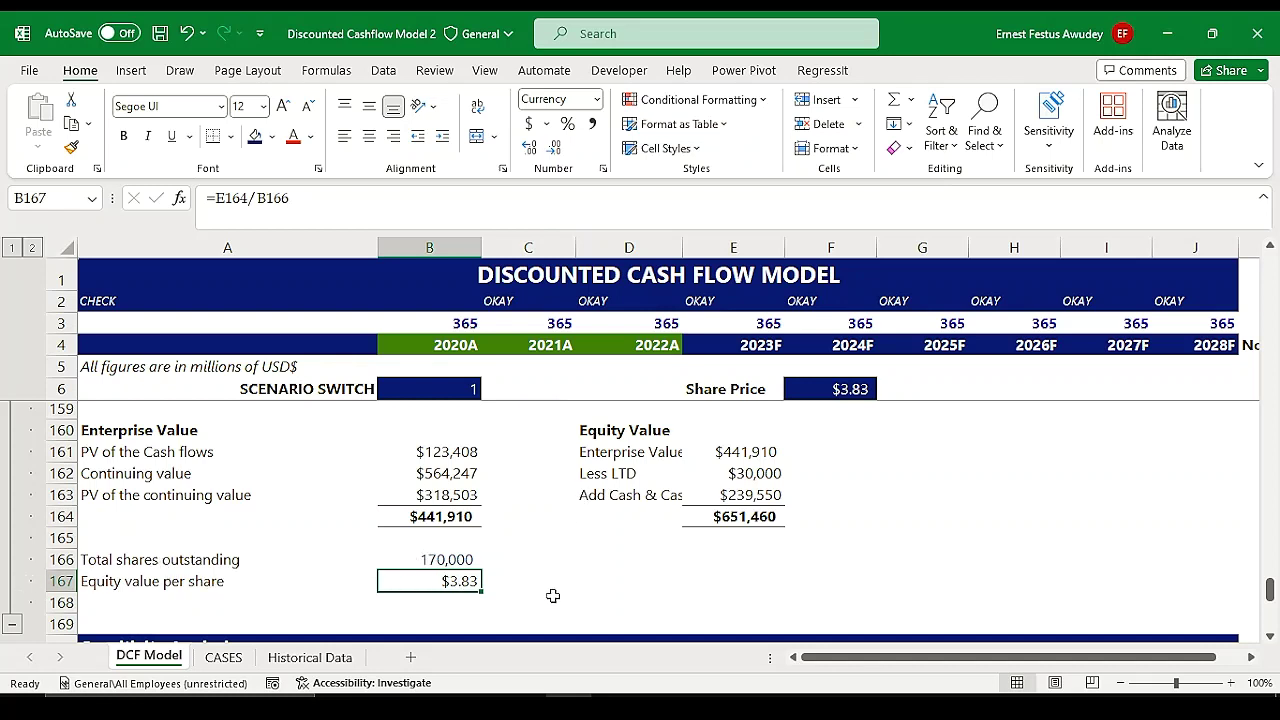
left_click(460, 558)
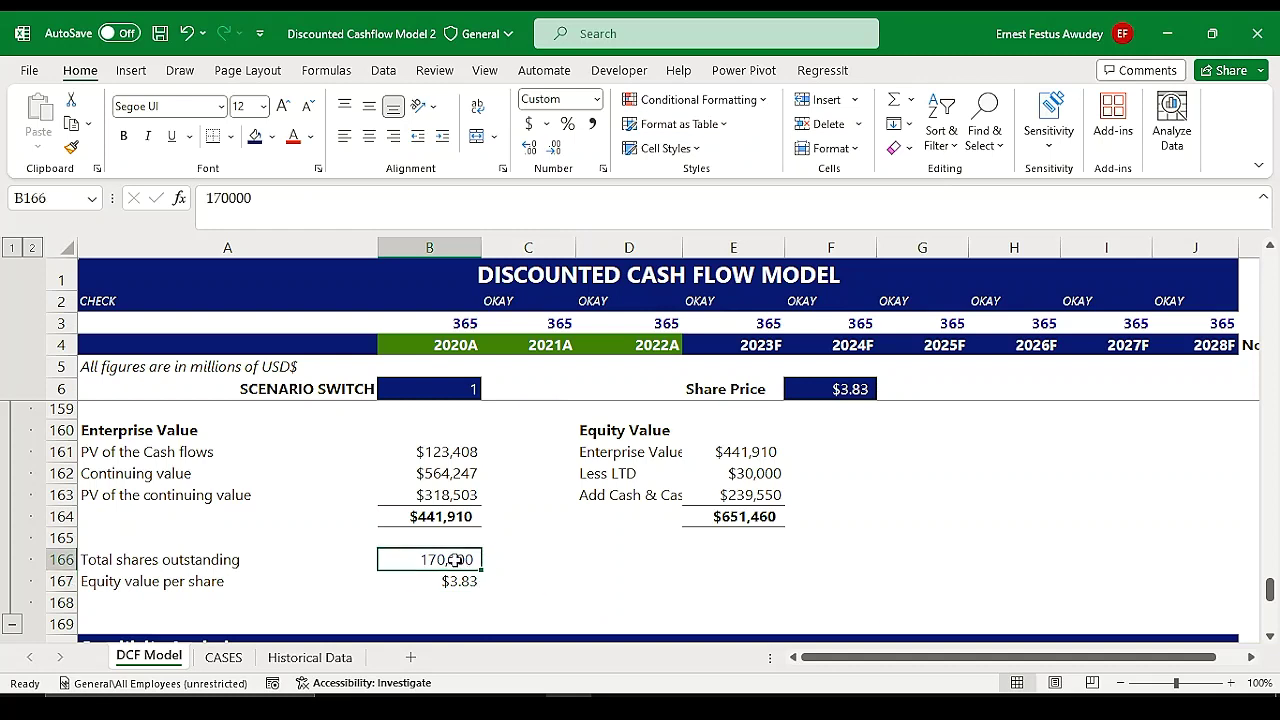
left_click(470, 581)
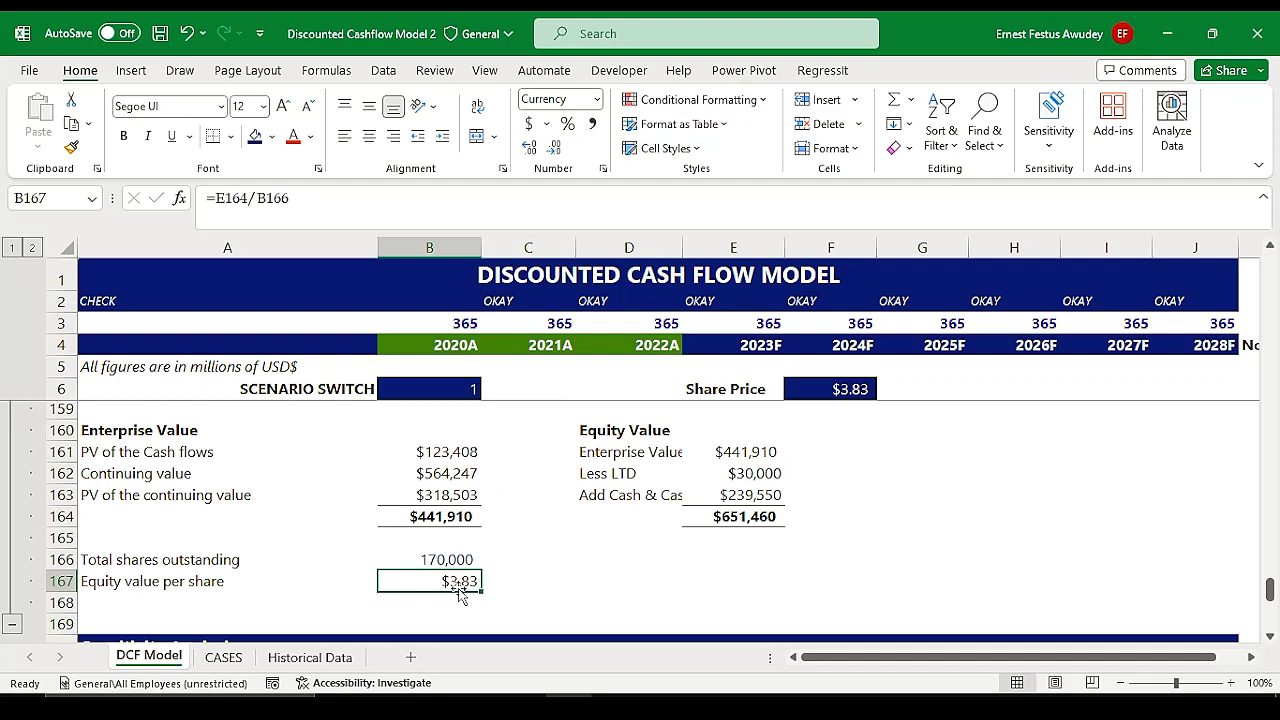
Step: Trace the Share Price formula in F6 back to the equity value per share in the Valuation section
scroll(726, 406, "up", 2)
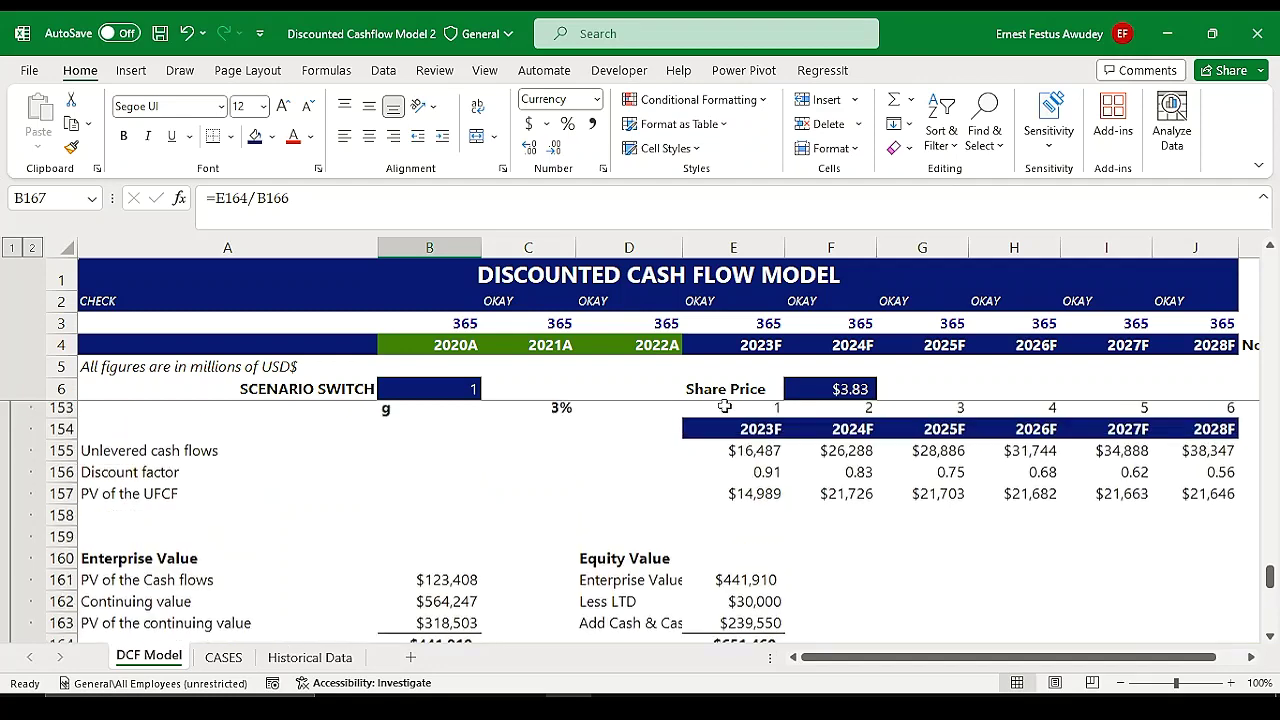
left_click(830, 391)
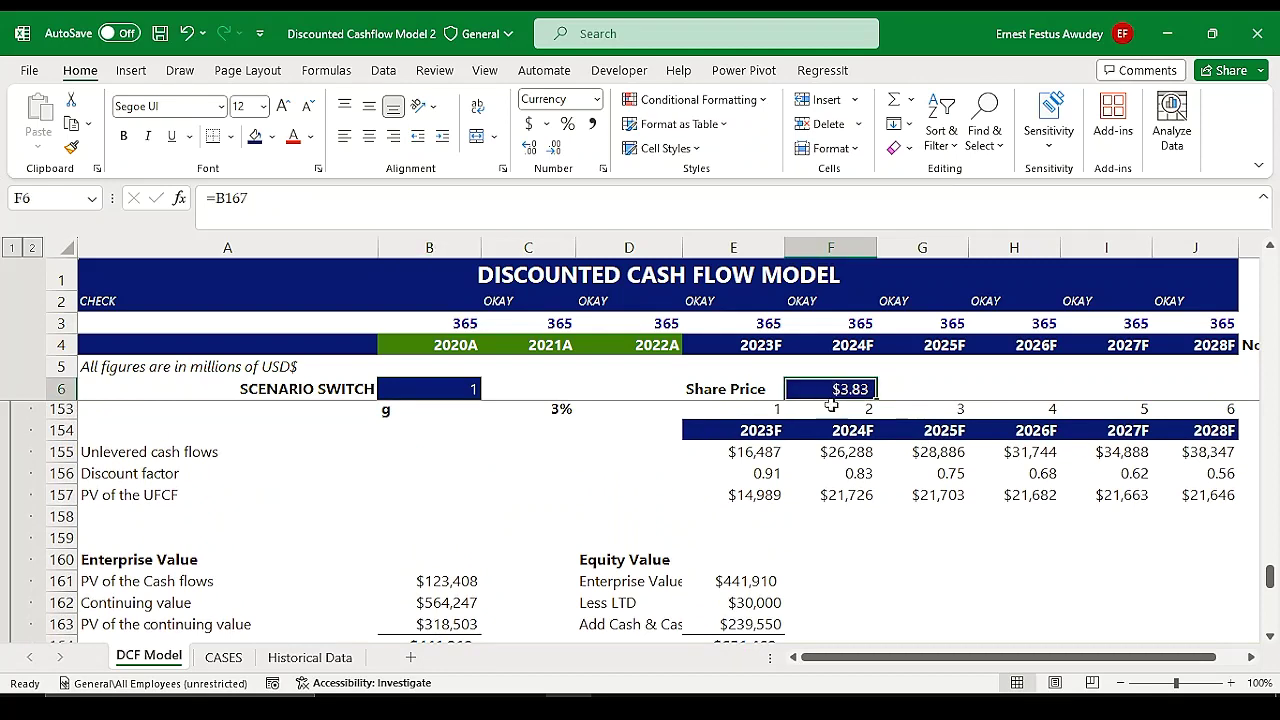
scroll(803, 433, "down", 3)
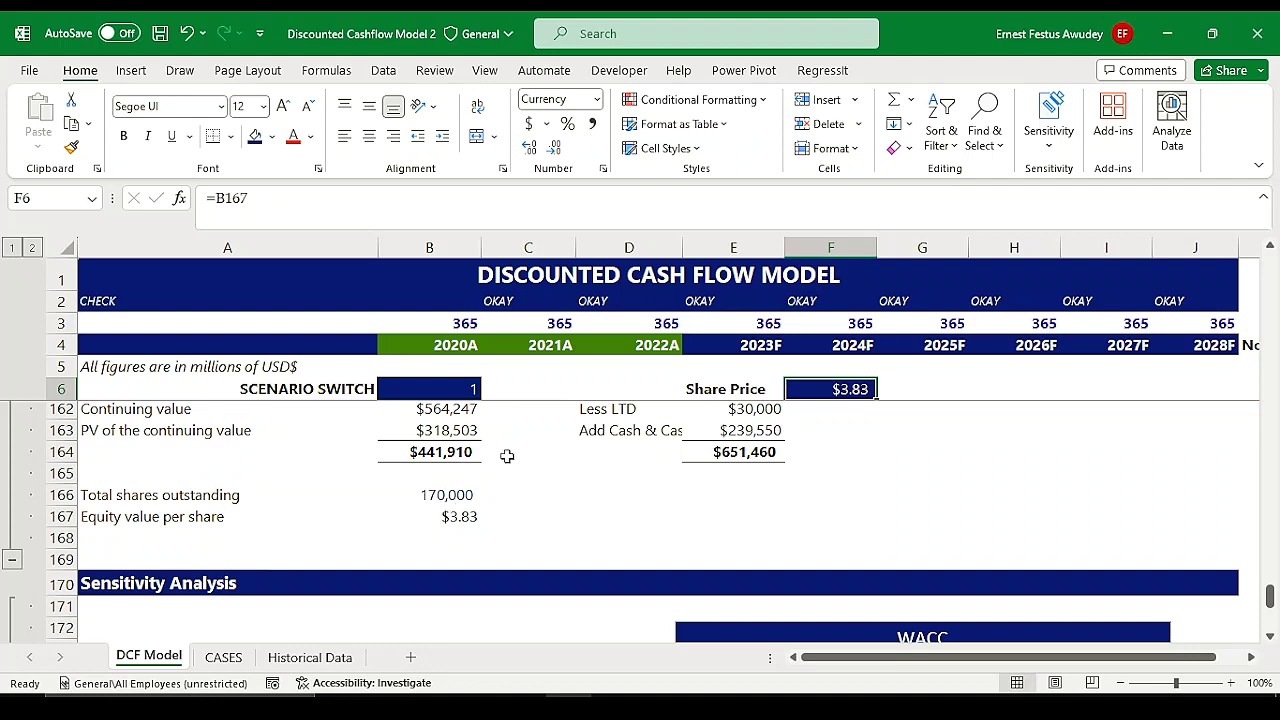
scroll(534, 478, "up", 1)
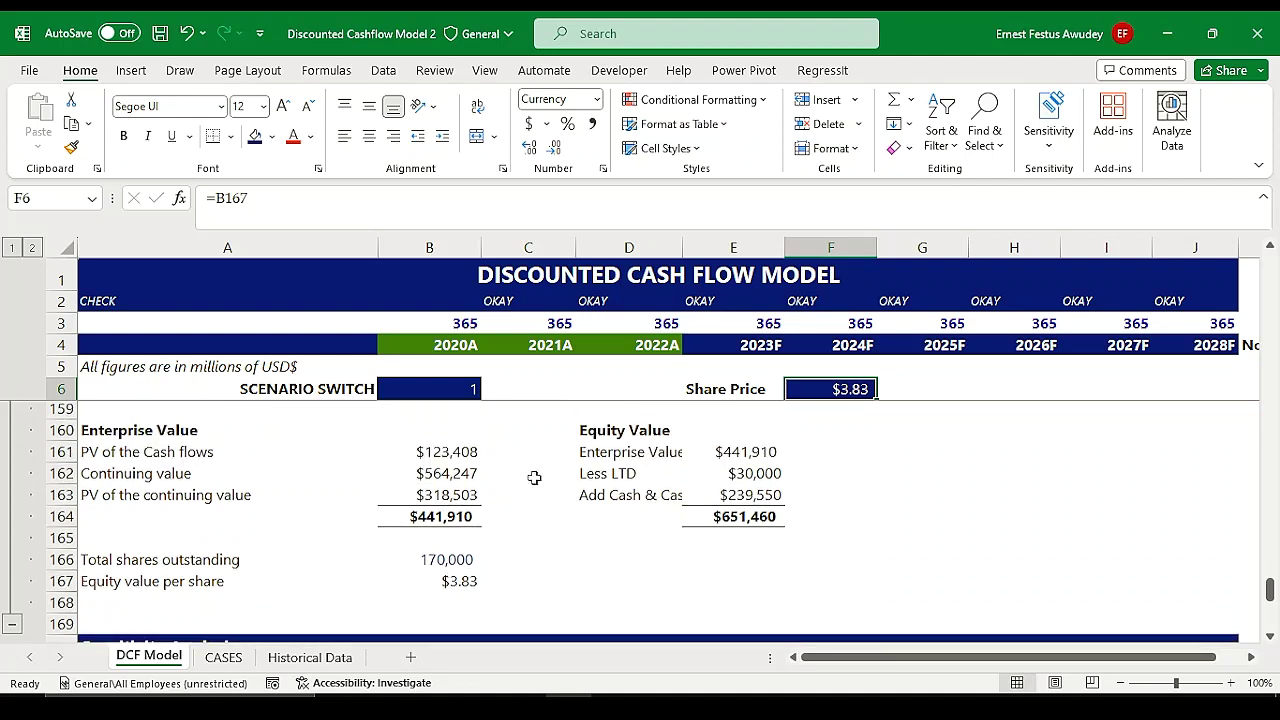
Step: Review the Valuation section again, from the WACC and g assumptions down to the equity value per share in B167
scroll(534, 478, "up", 1)
scroll(534, 478, "up", 3)
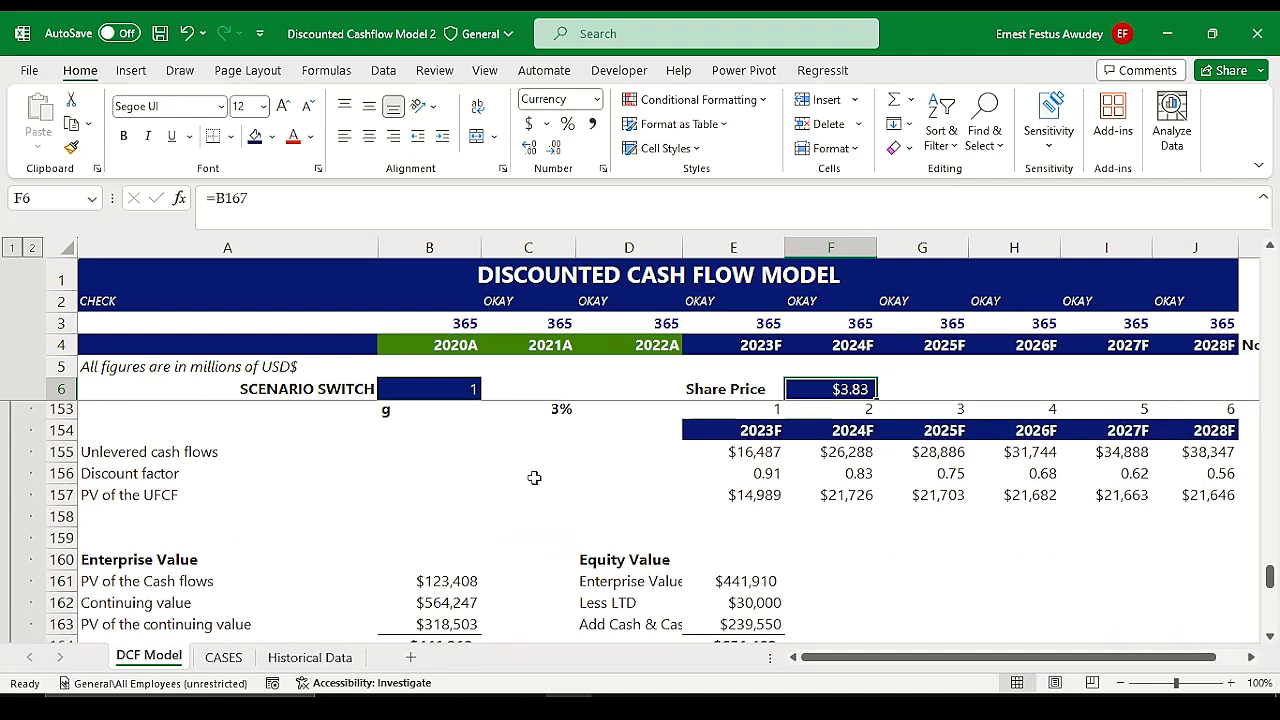
scroll(534, 478, "down", 1)
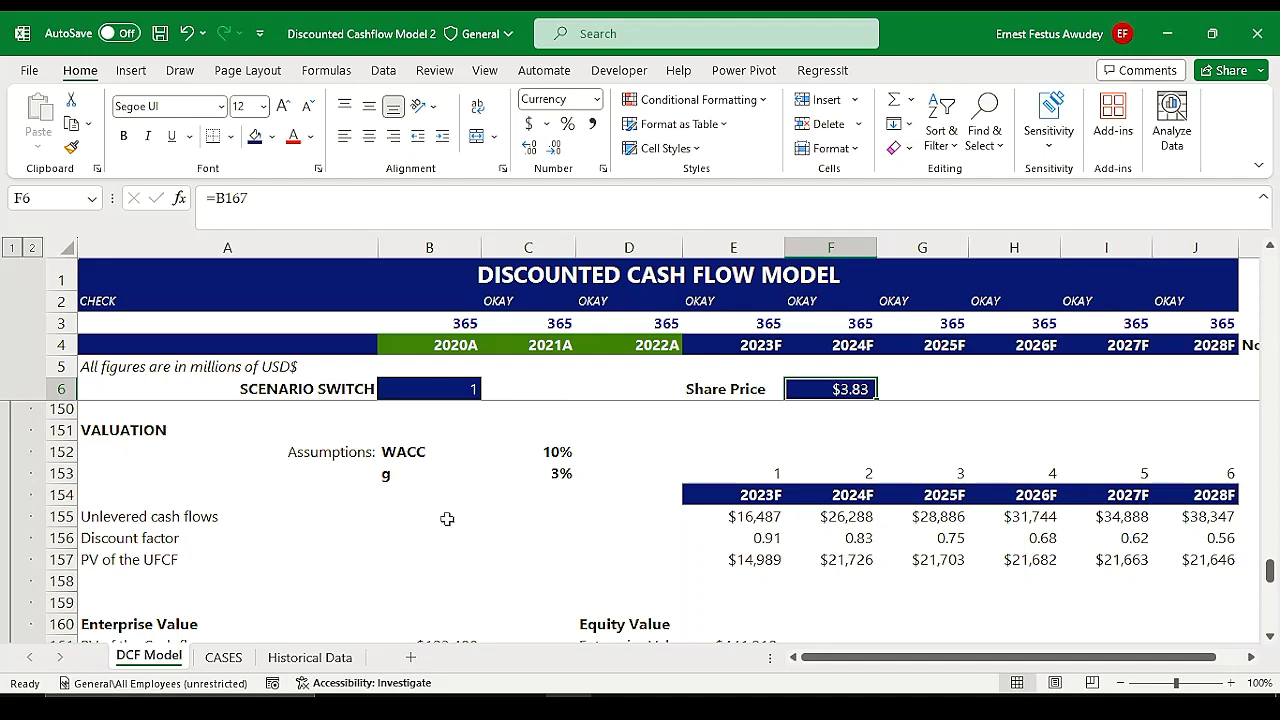
scroll(503, 519, "down", 3)
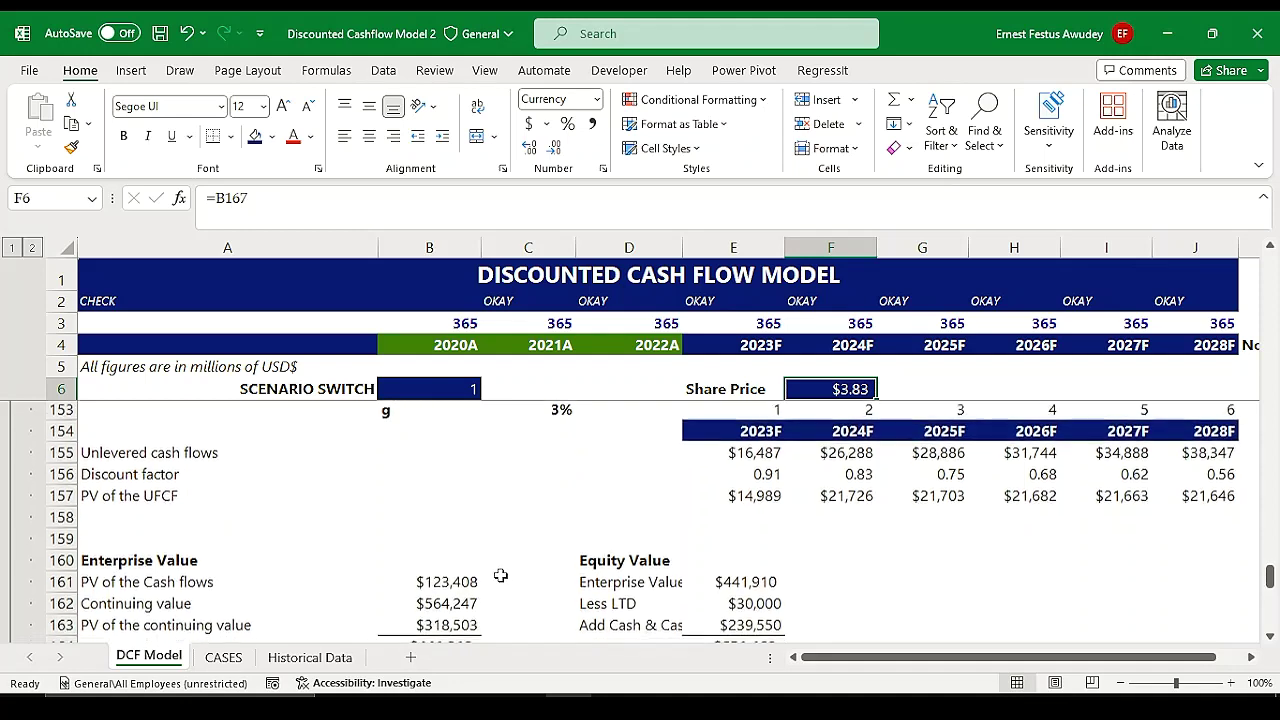
left_click(455, 580)
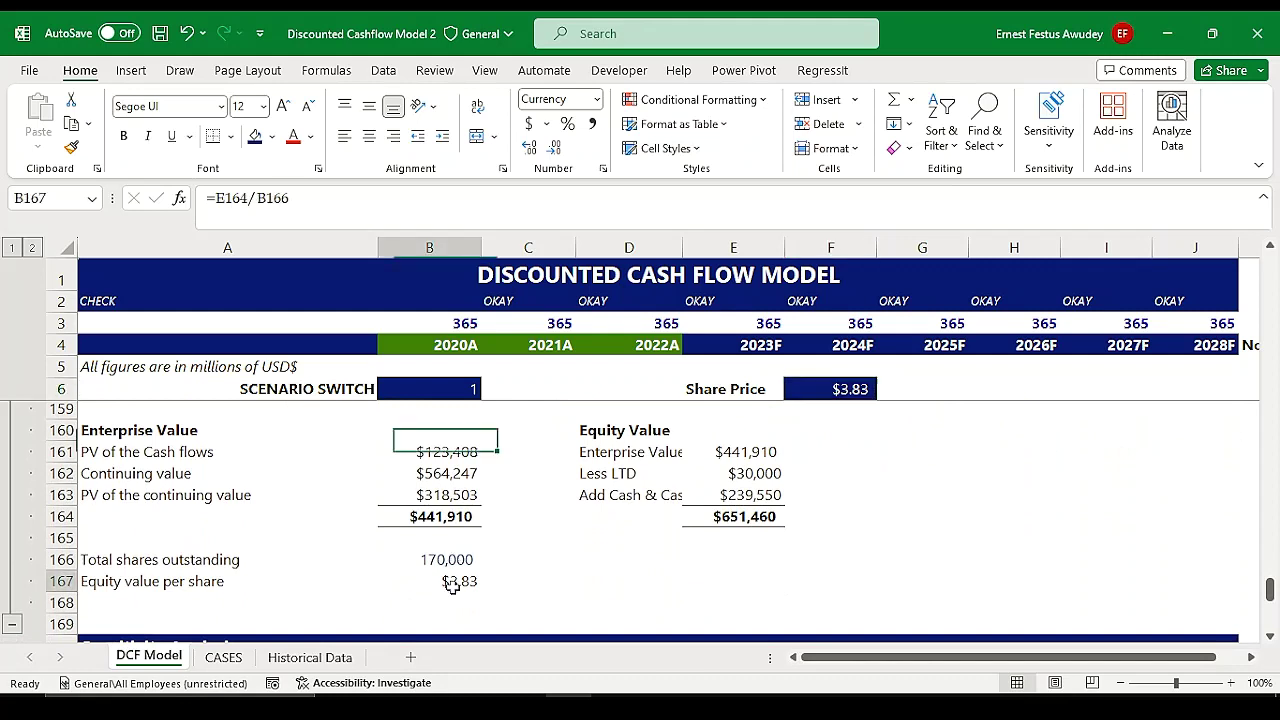
left_click(530, 555)
Step: Examine the Changes in Working Capital schedule, including its shaded 2020A cells and the Accounts Payable formula in C135
scroll(530, 553, "down", 1)
scroll(530, 557, "up", 3)
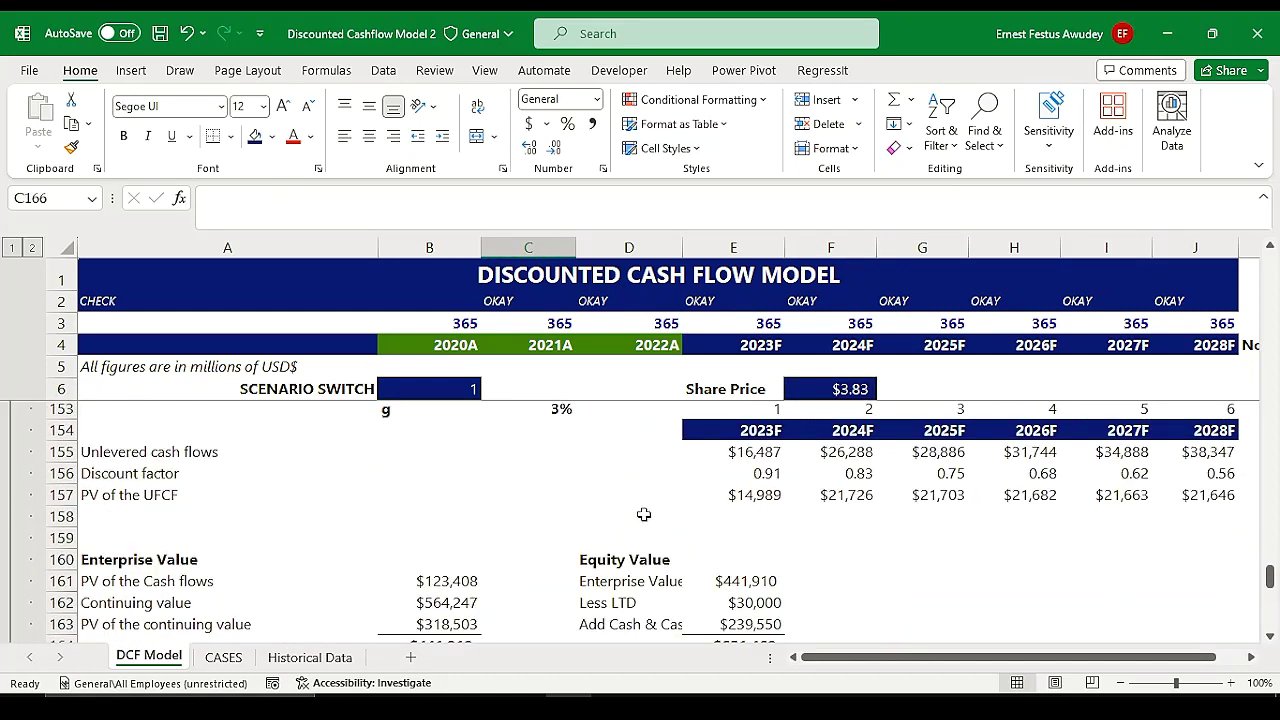
scroll(575, 503, "up", 3)
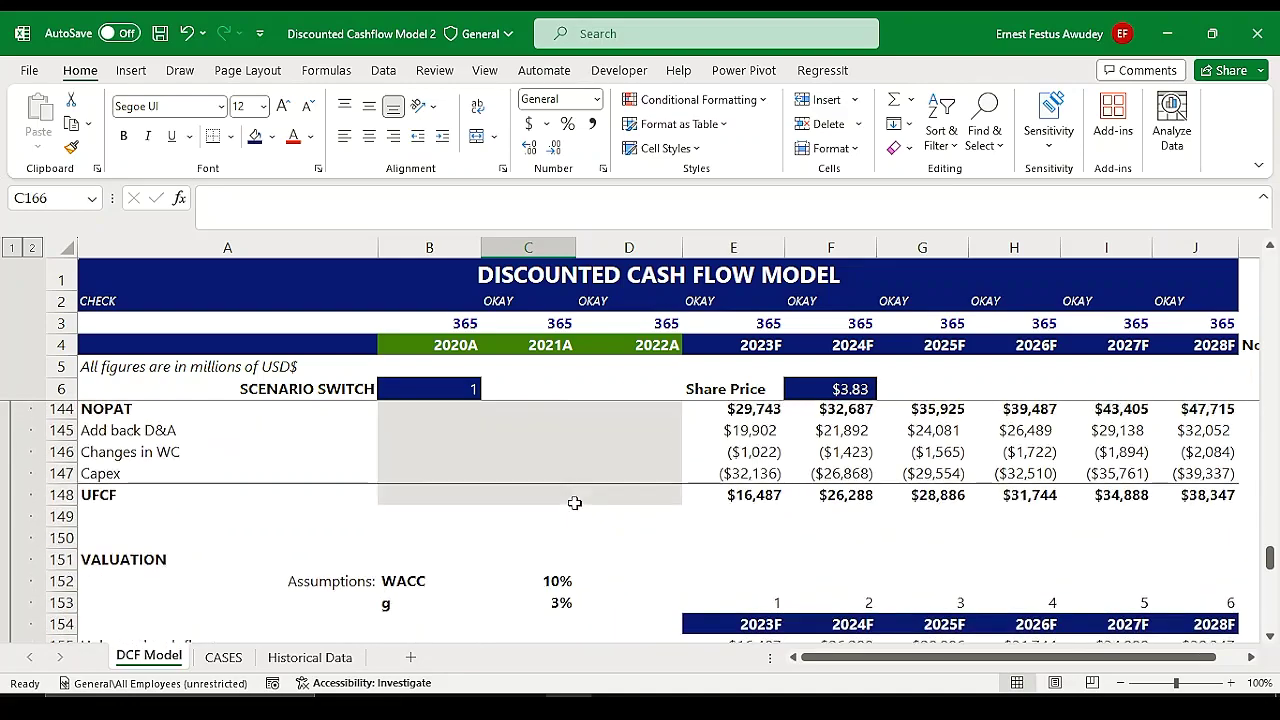
scroll(575, 503, "up", 8)
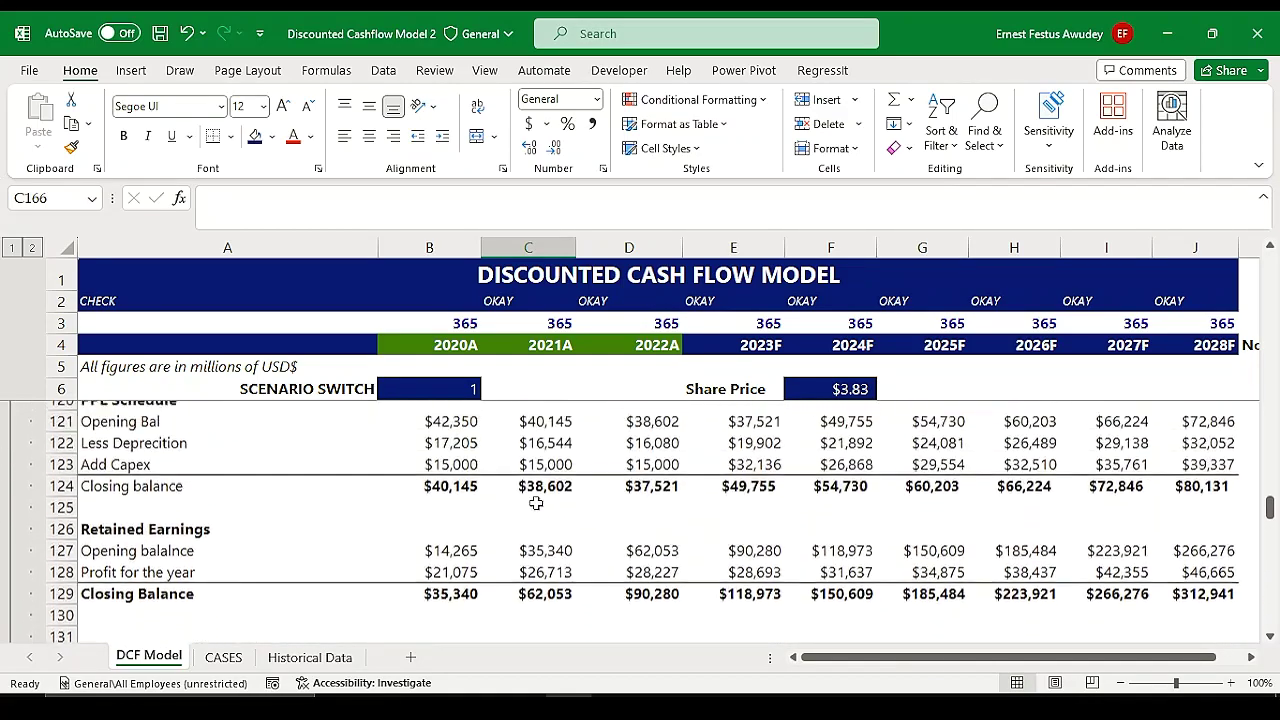
scroll(520, 503, "down", 1)
scroll(520, 503, "down", 2)
left_click_drag(409, 489, 415, 542)
left_click(511, 526)
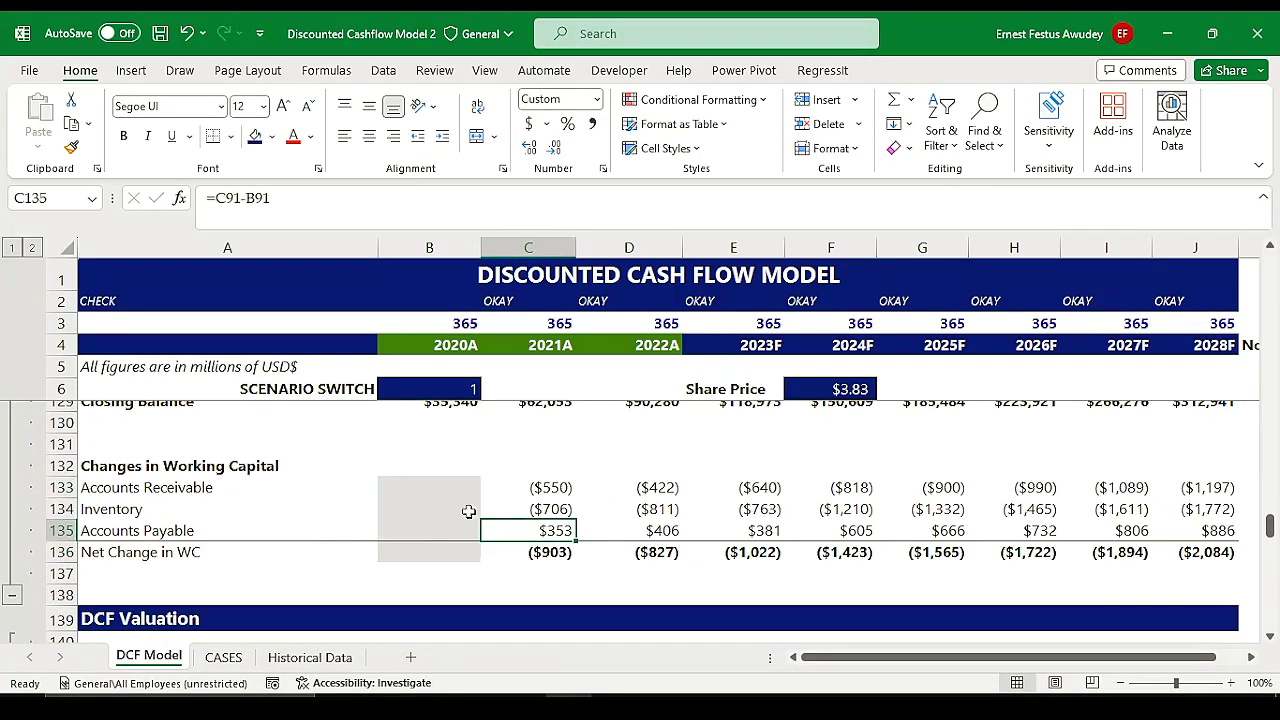
Step: Go through the Unlevered Free Cash Flows rows from EBIT to Capex and their shaded historical columns
scroll(429, 497, "down", 3)
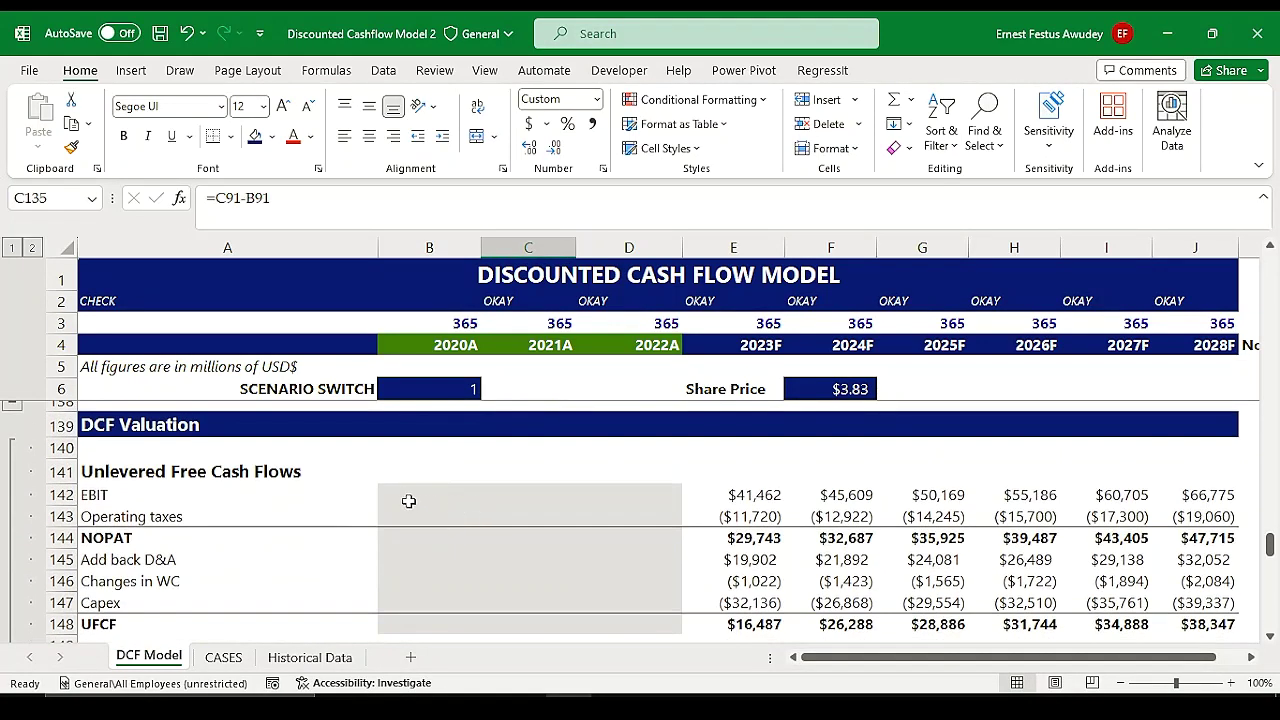
left_click(451, 497)
left_click_drag(451, 497, 663, 545)
left_click(257, 519)
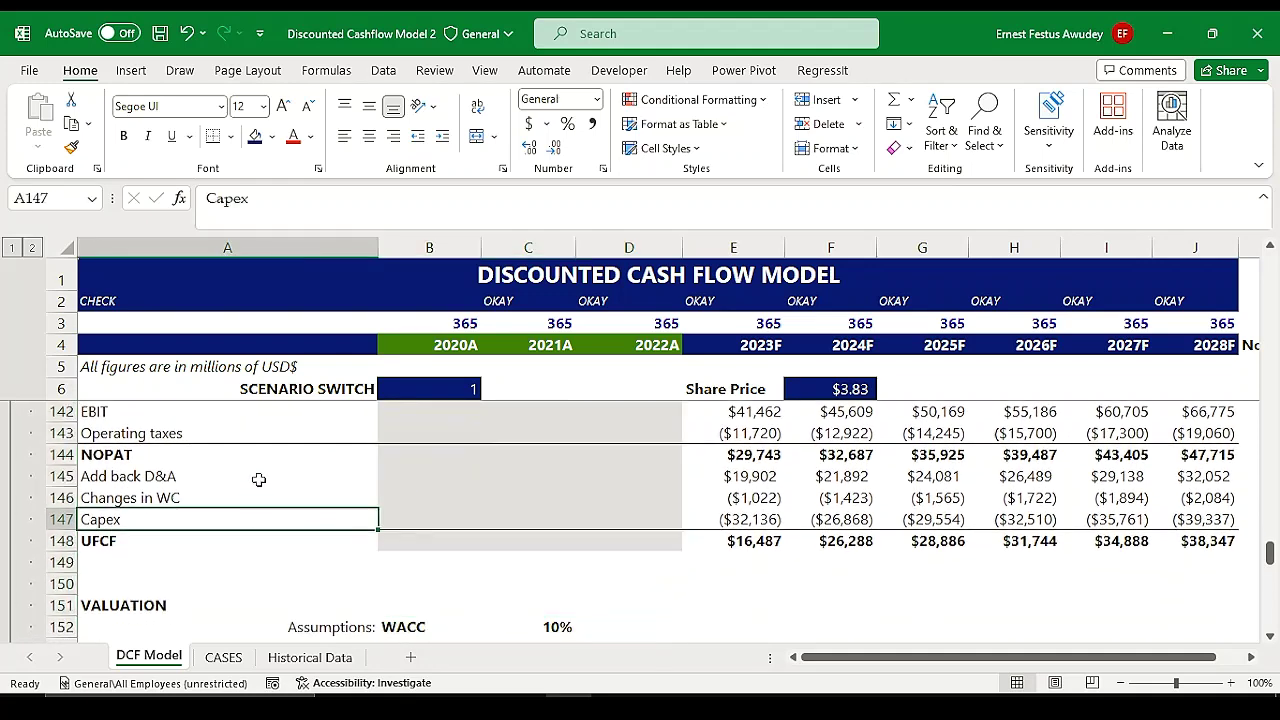
left_click(257, 478)
left_click(257, 440)
left_click(388, 589)
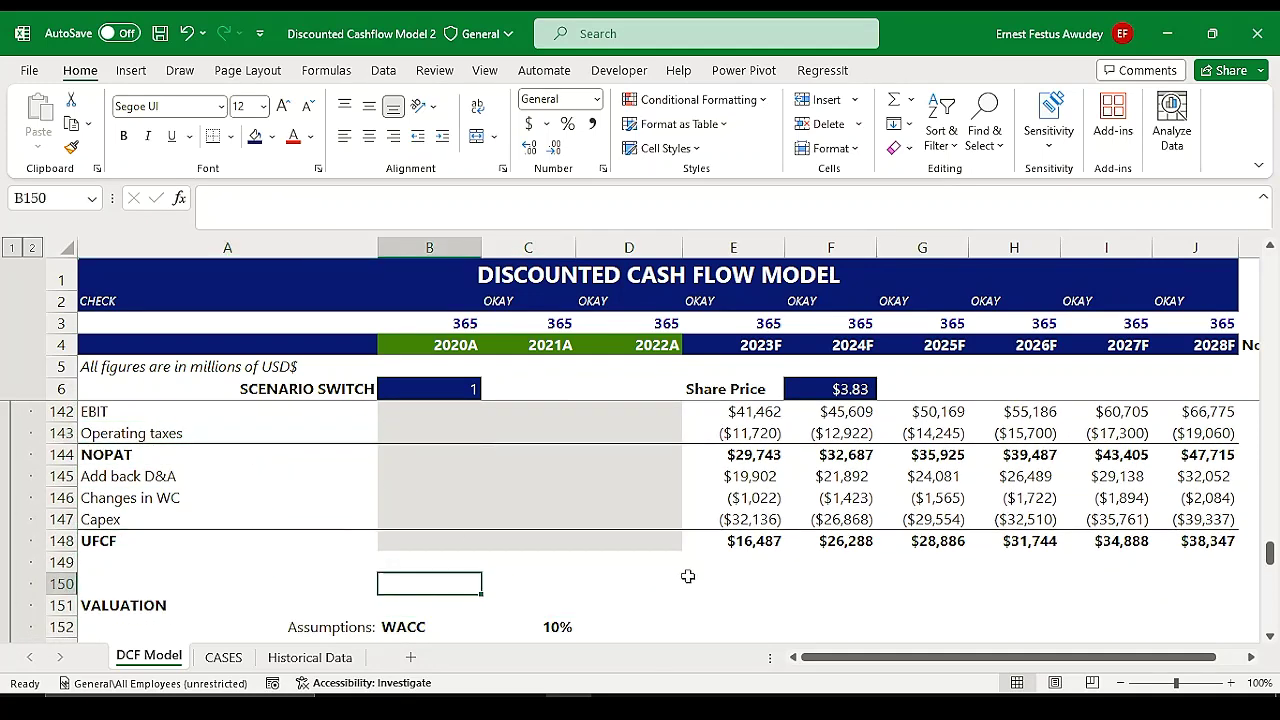
Step: Compare the shaded historical cells of Unlevered Free Cash Flows with the shaded 2020A cells in Changes in Working Capital
scroll(566, 492, "up", 1)
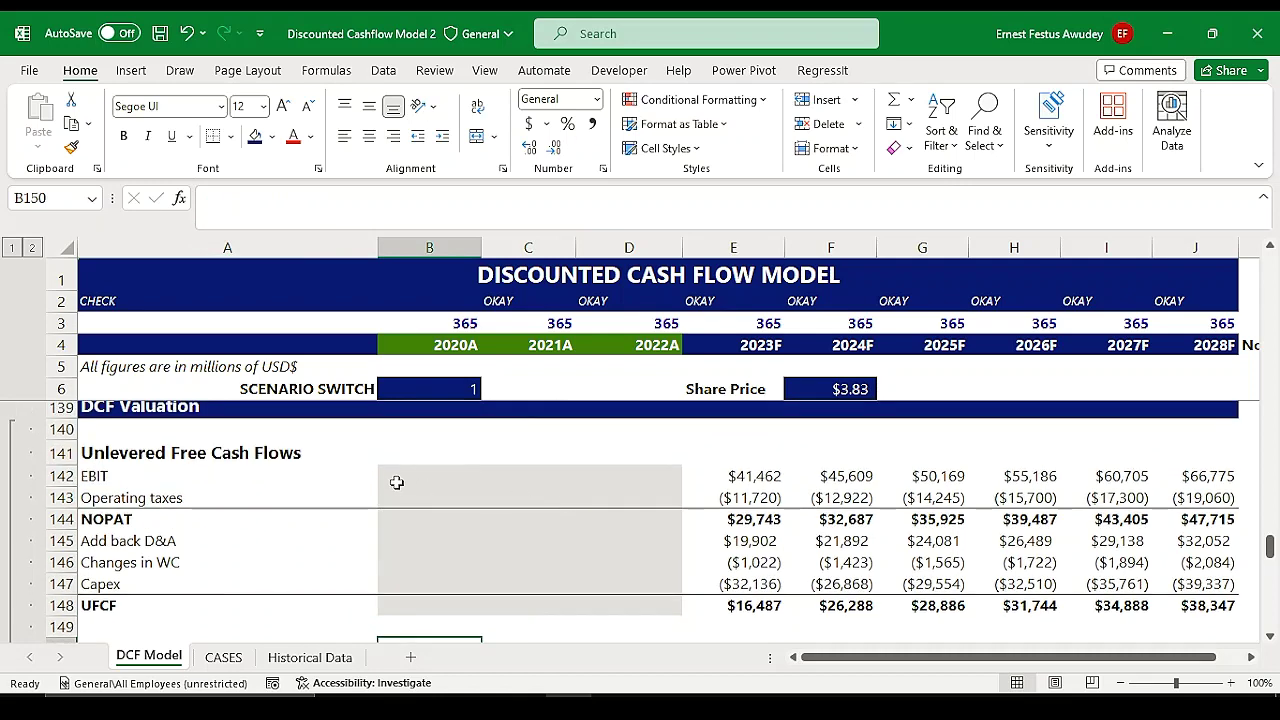
left_click_drag(397, 482, 620, 603)
left_click(592, 538)
scroll(401, 527, "up", 4)
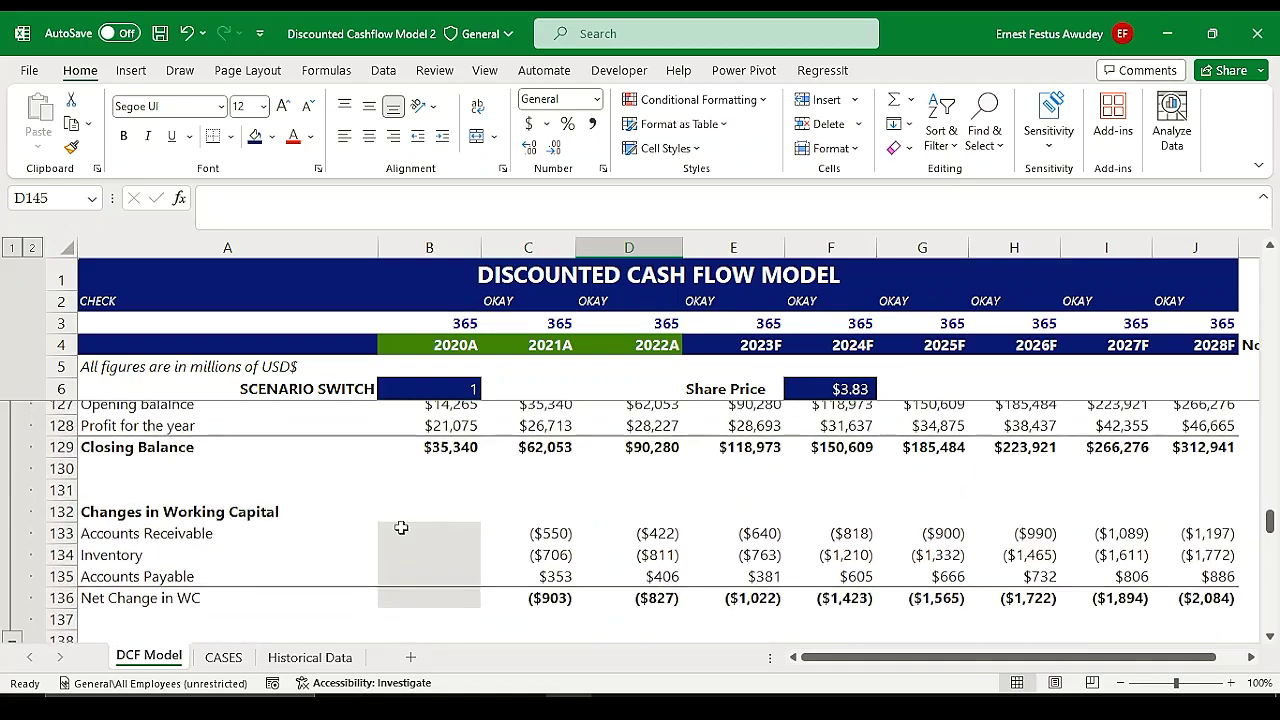
left_click_drag(372, 529, 479, 598)
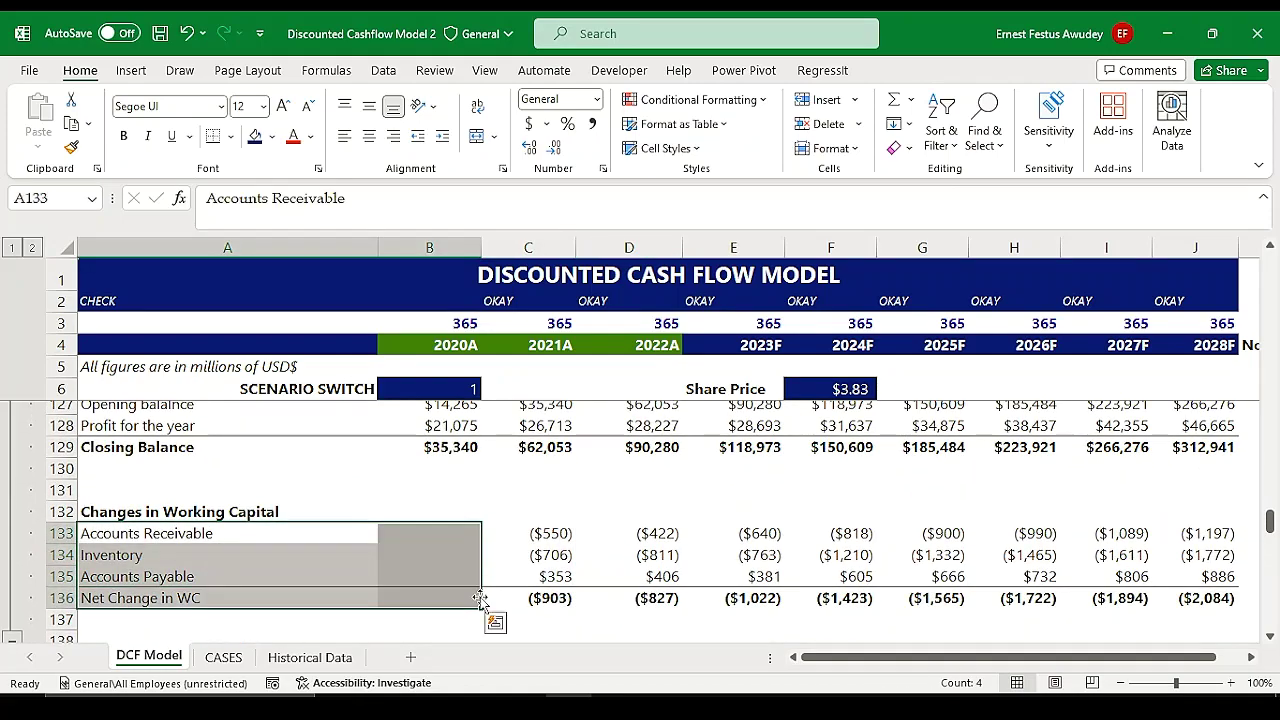
Step: Go back through the financial statements to the Active Case assumptions and view their shaded historical columns
scroll(499, 508, "up", 9)
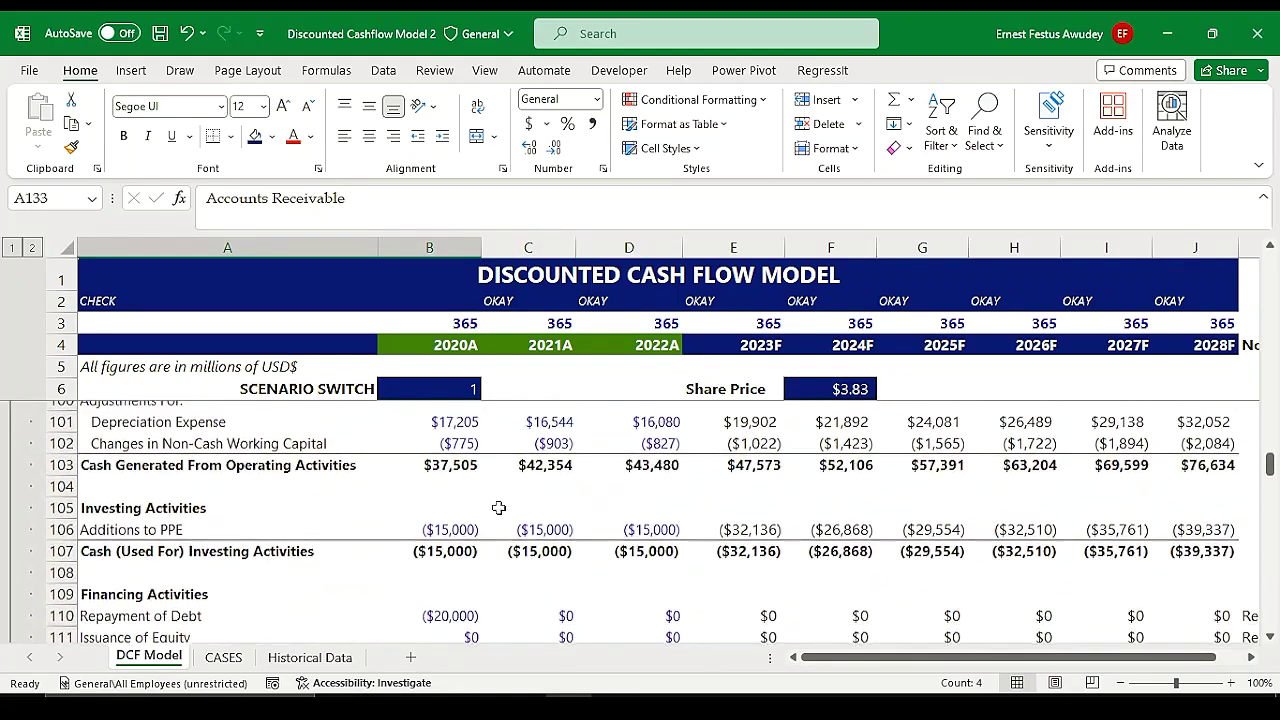
scroll(499, 508, "up", 12)
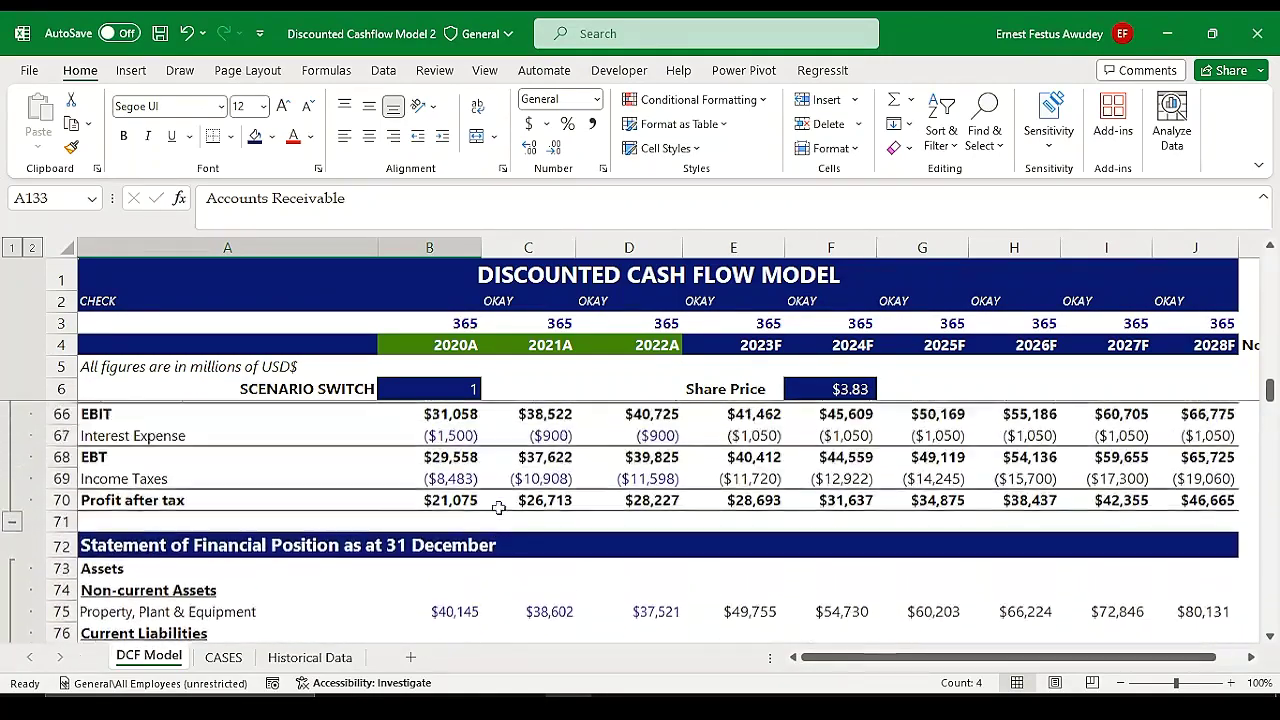
scroll(499, 508, "up", 7)
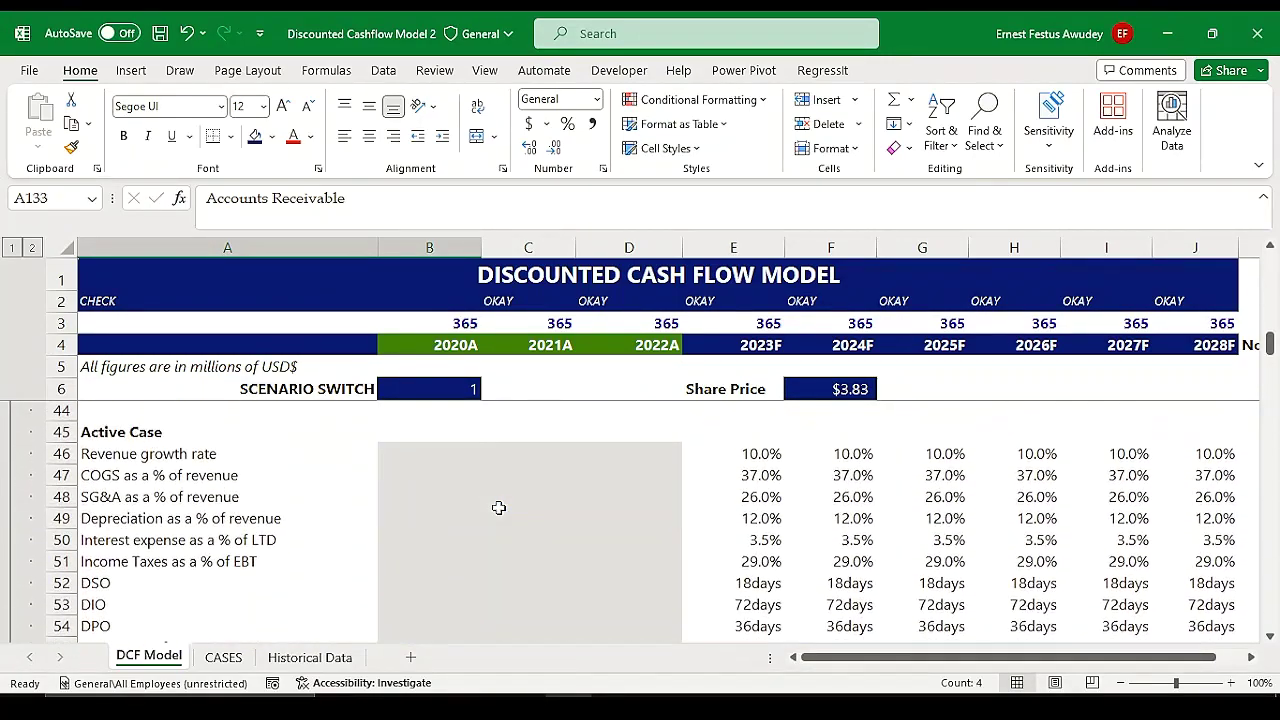
Step: Select the shaded historical cells of the Active Case and return to the Base Case assumptions
left_click_drag(381, 460, 640, 634)
scroll(620, 545, "up", 1)
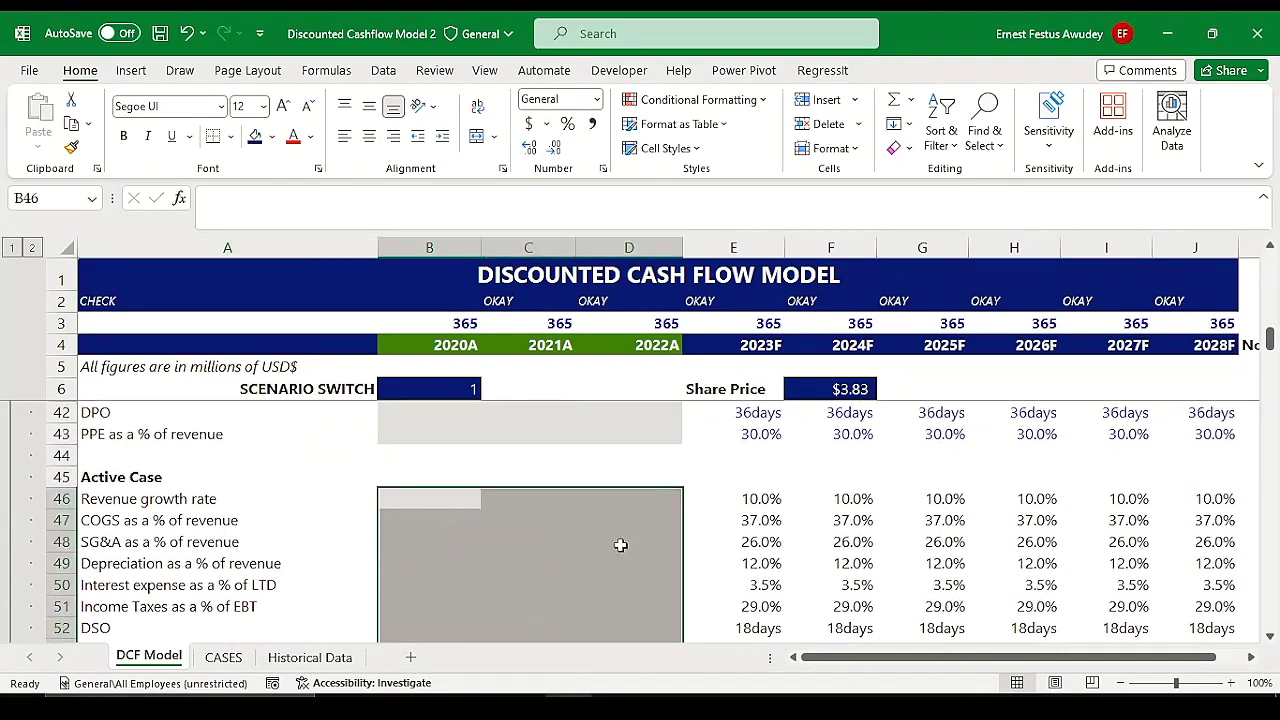
scroll(620, 545, "up", 10)
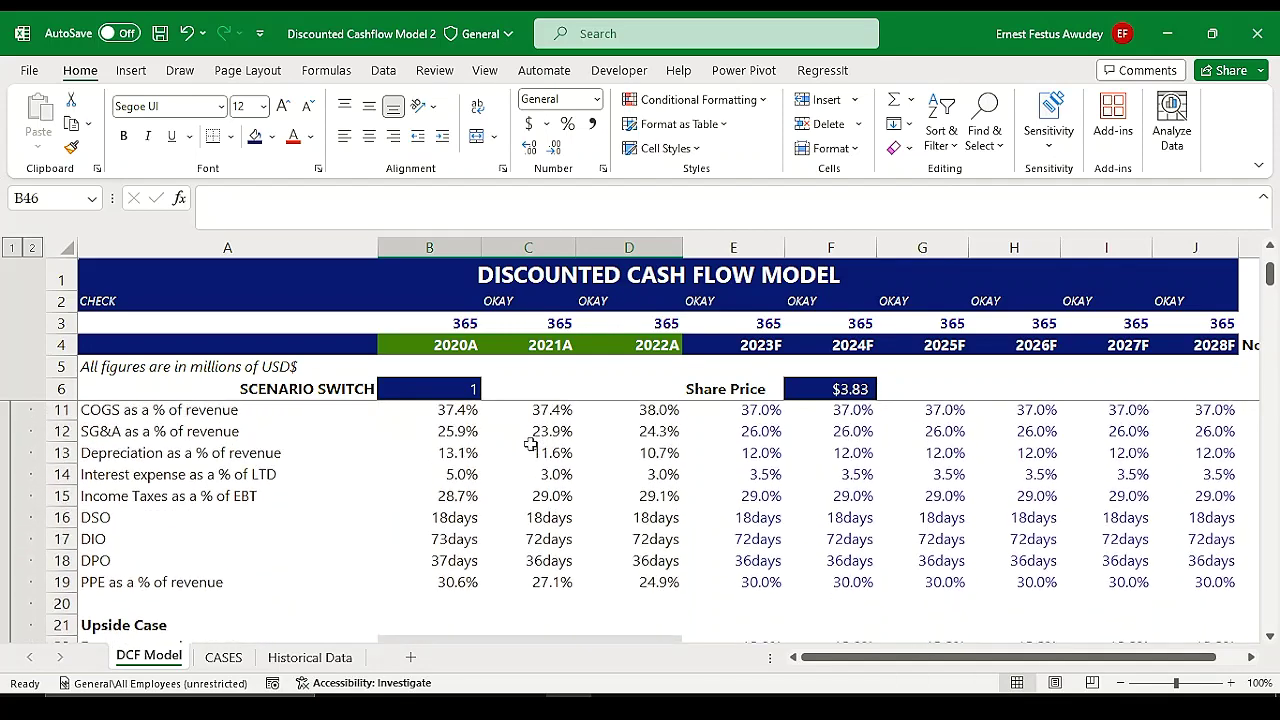
scroll(530, 444, "up", 2)
Step: Examine the Base Case's shaded 2020A Revenue growth rate cell and compare it with the 2021A growth and historical SG&A formulas
left_click(455, 480)
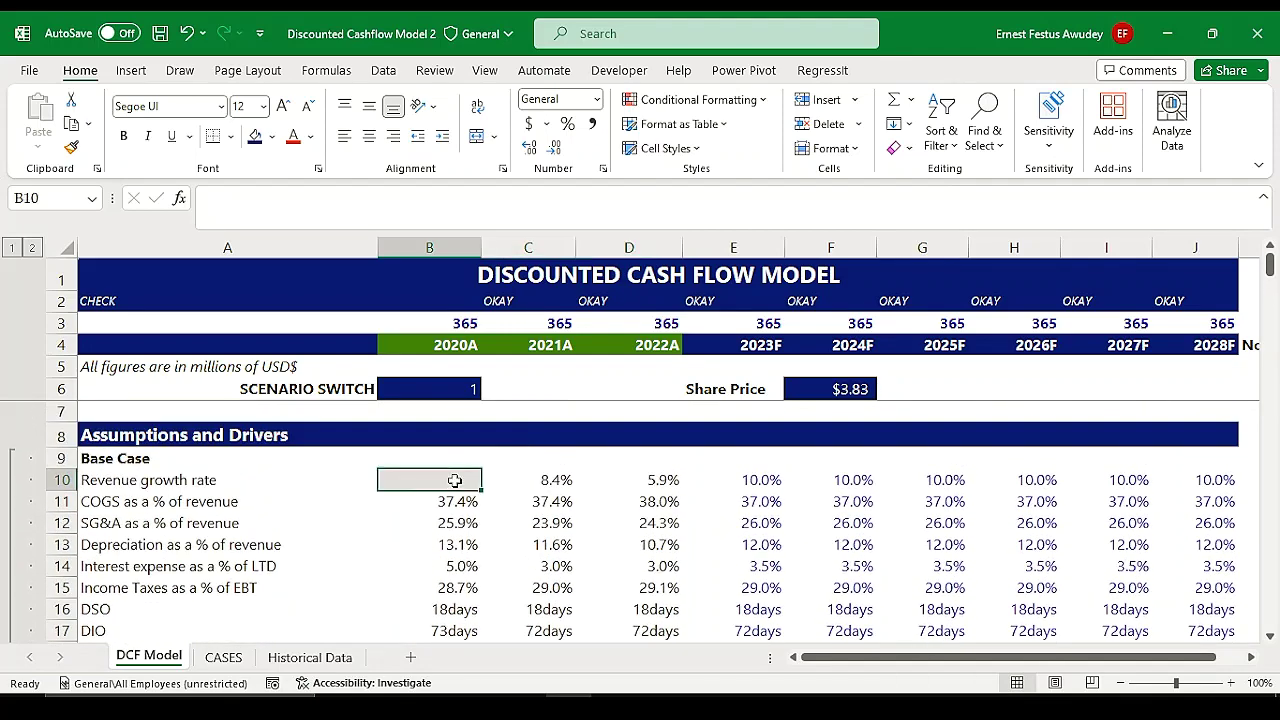
left_click(381, 527)
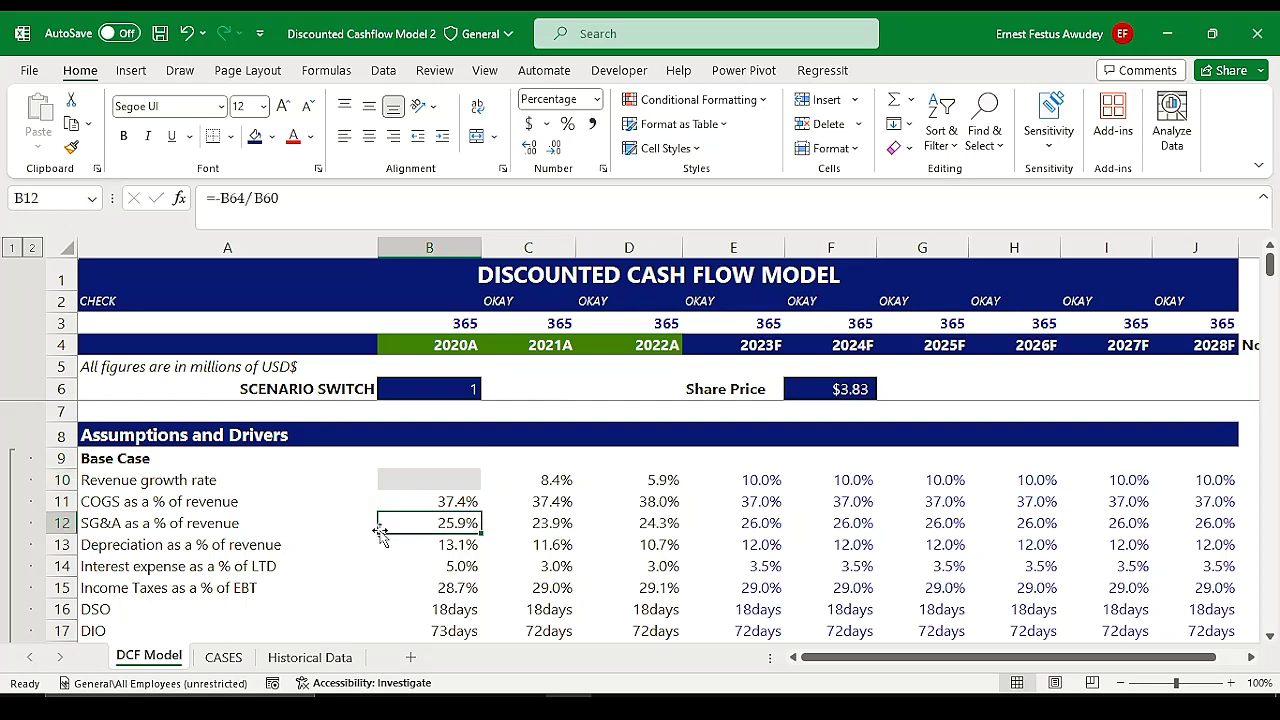
left_click(274, 473)
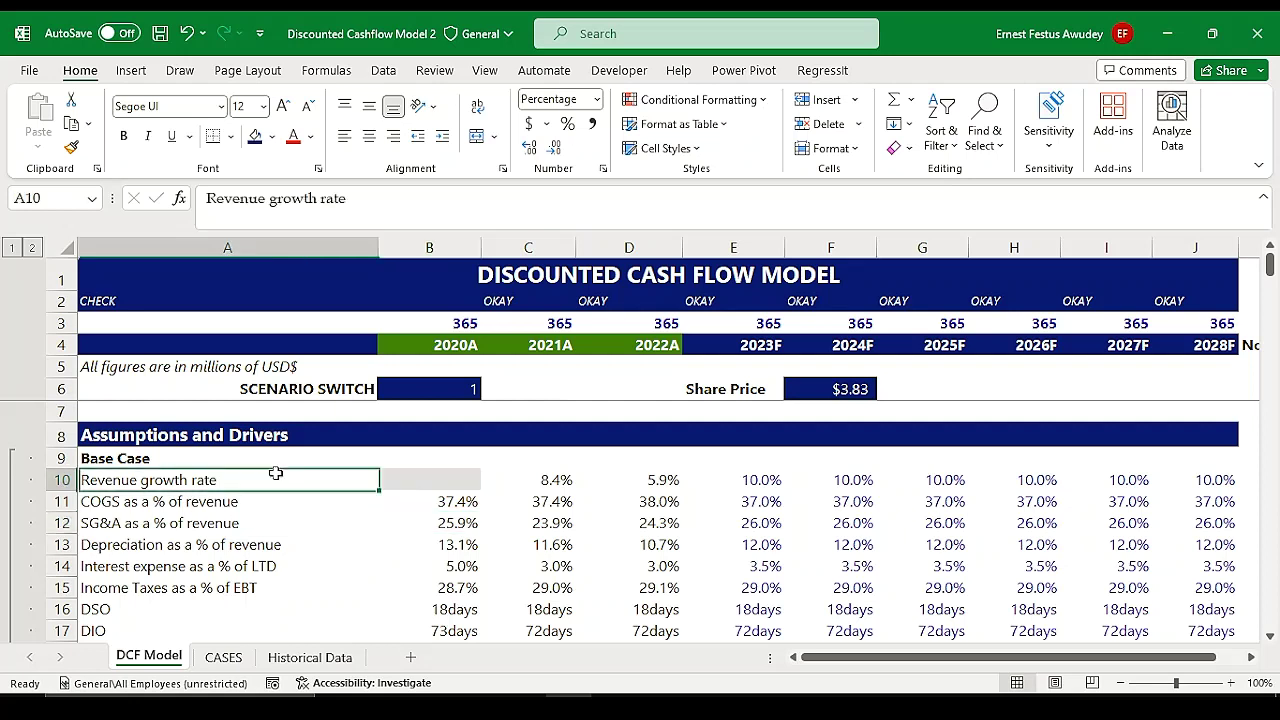
double_click(364, 481)
left_click(524, 472)
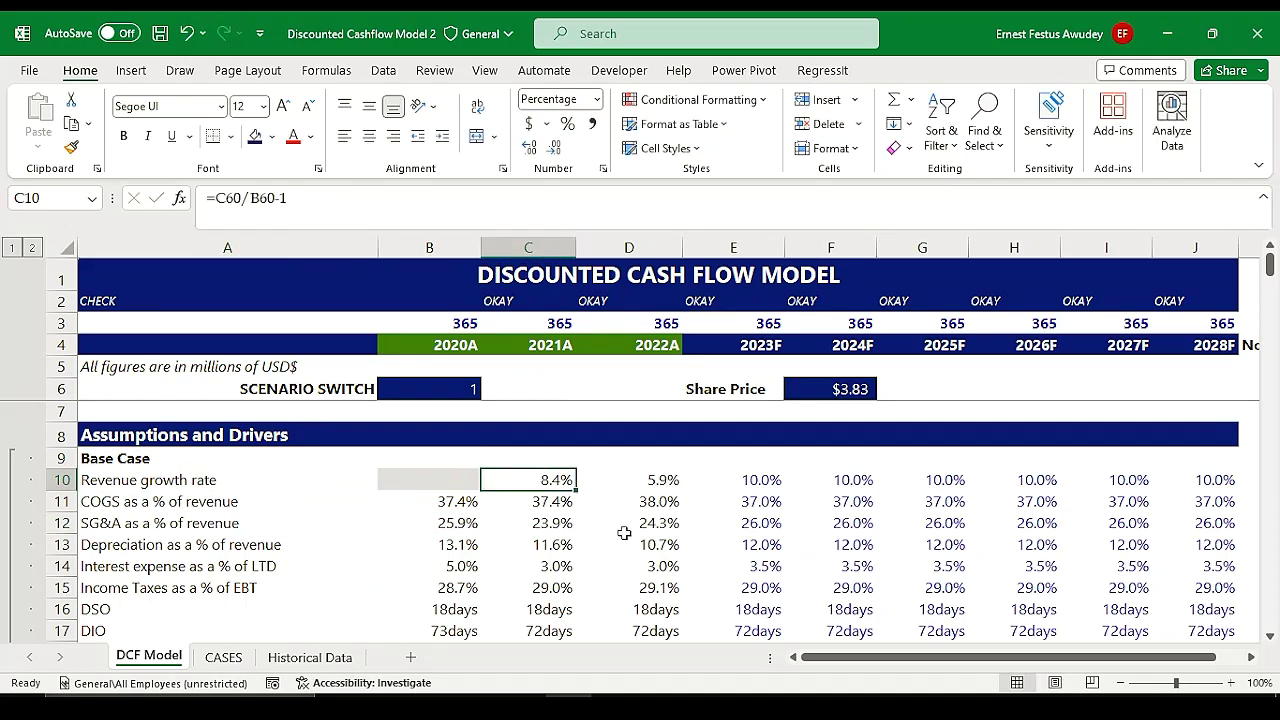
left_click(593, 524)
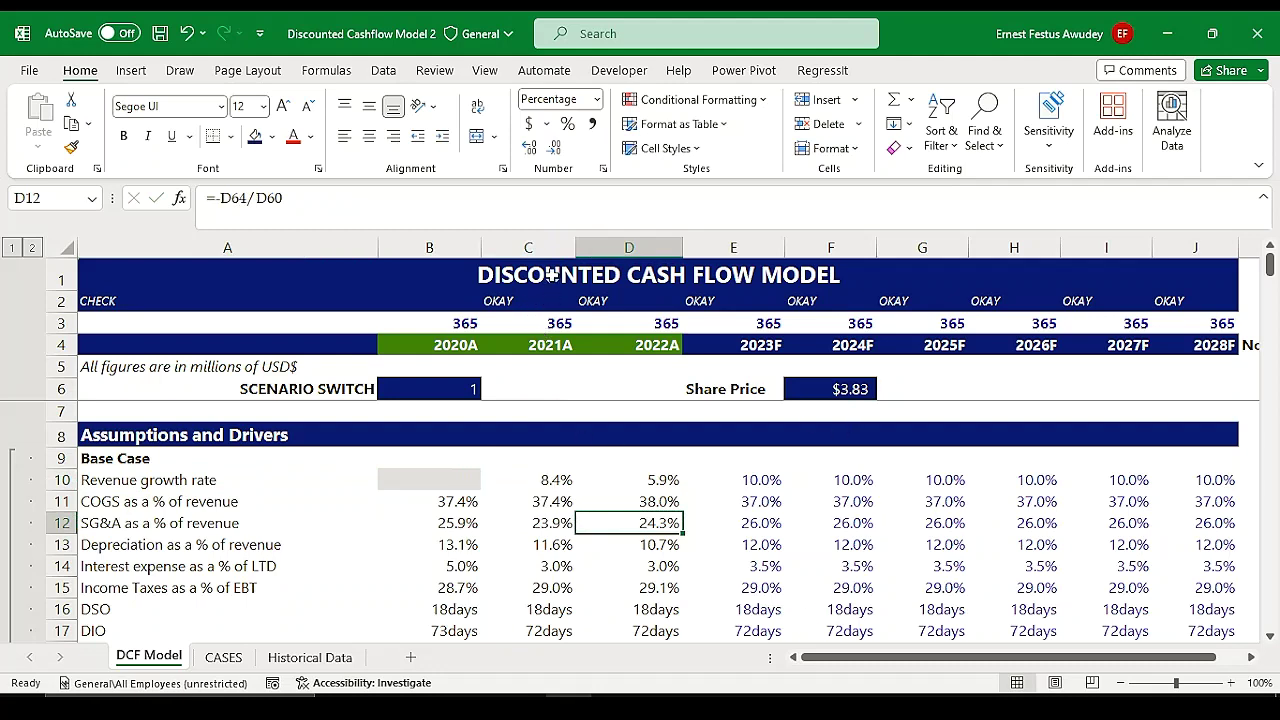
Step: Check the sheet's Gridlines display setting and review the Base, Upside and Downside Case areas against it
left_click(485, 72)
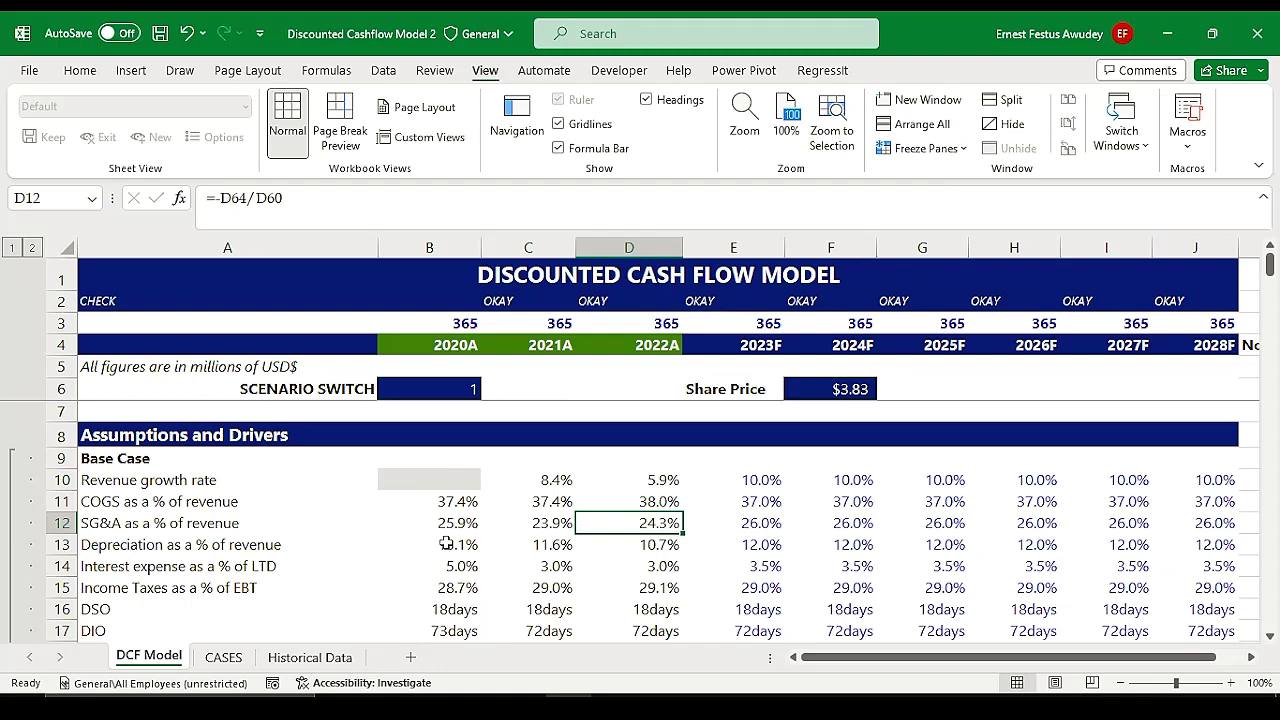
scroll(520, 481, "down", 3)
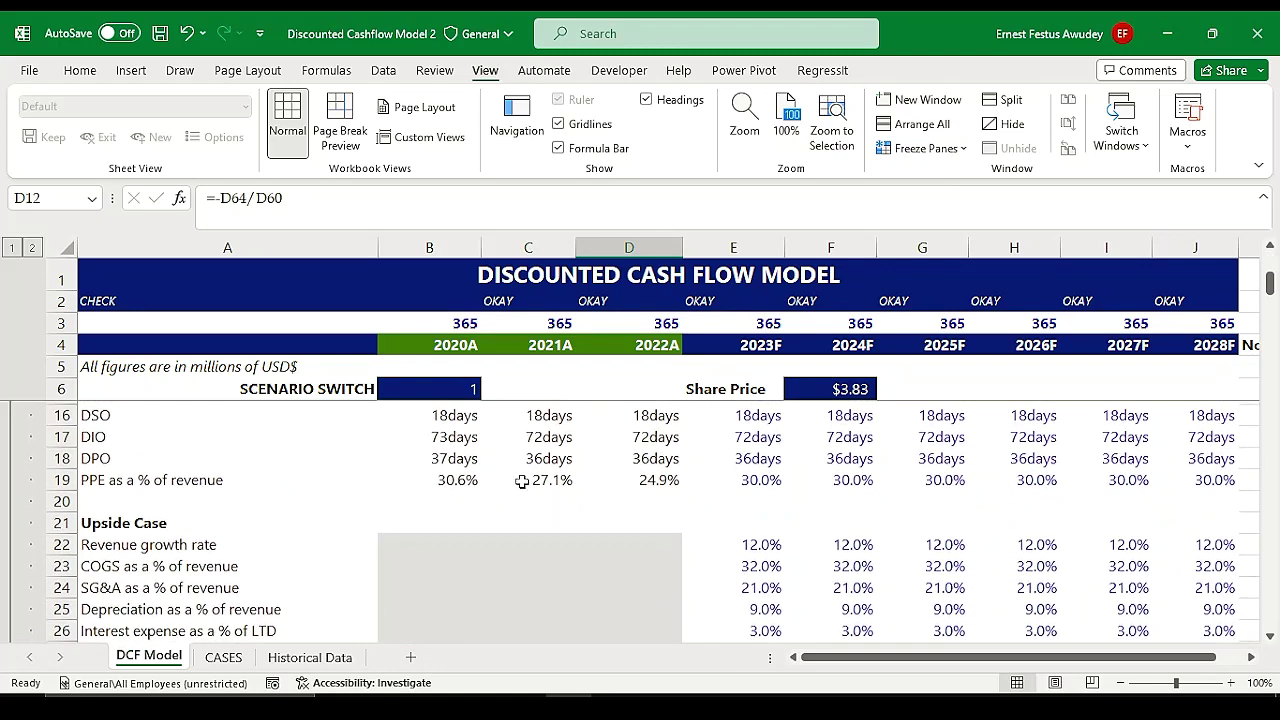
scroll(522, 481, "up", 3)
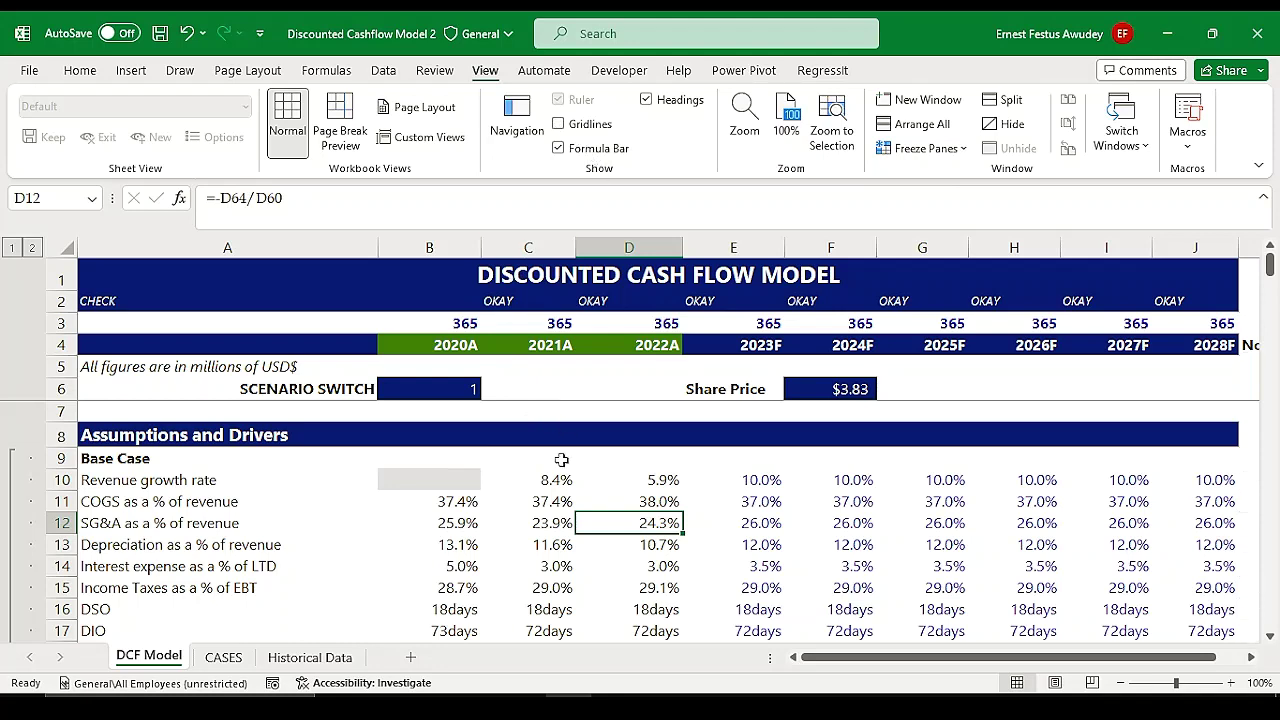
scroll(523, 494, "down", 6)
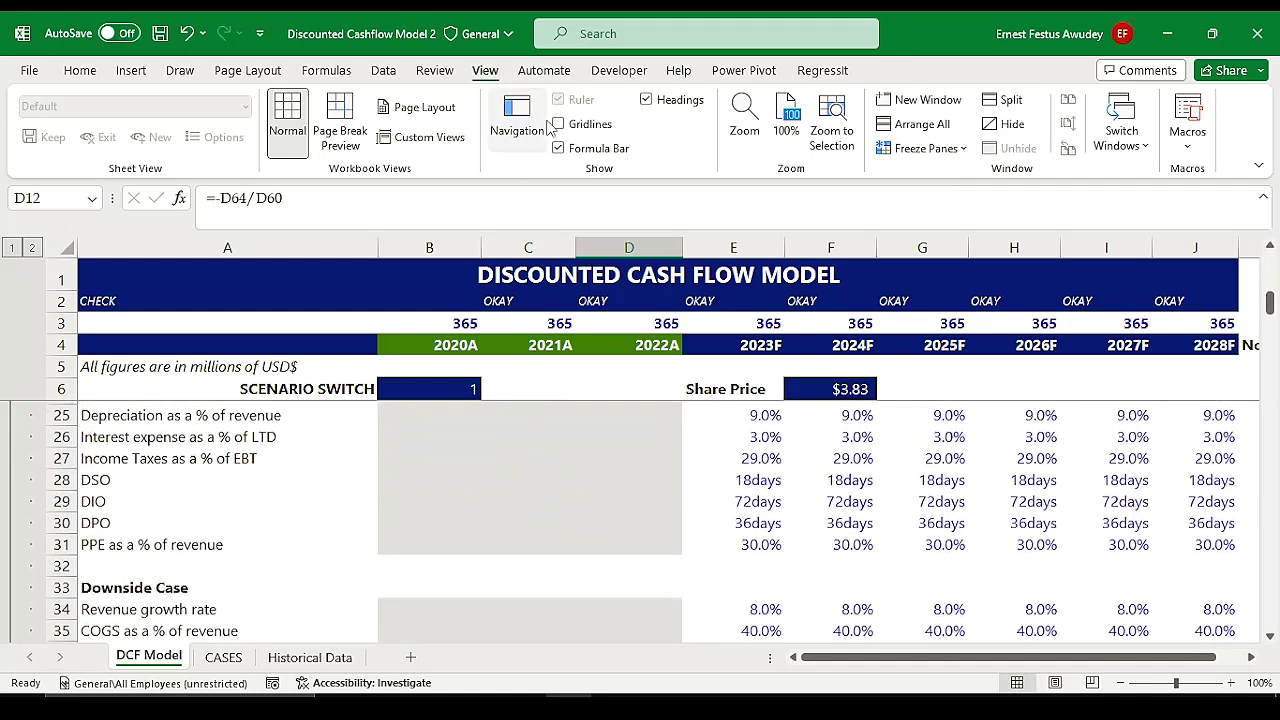
left_click(80, 72)
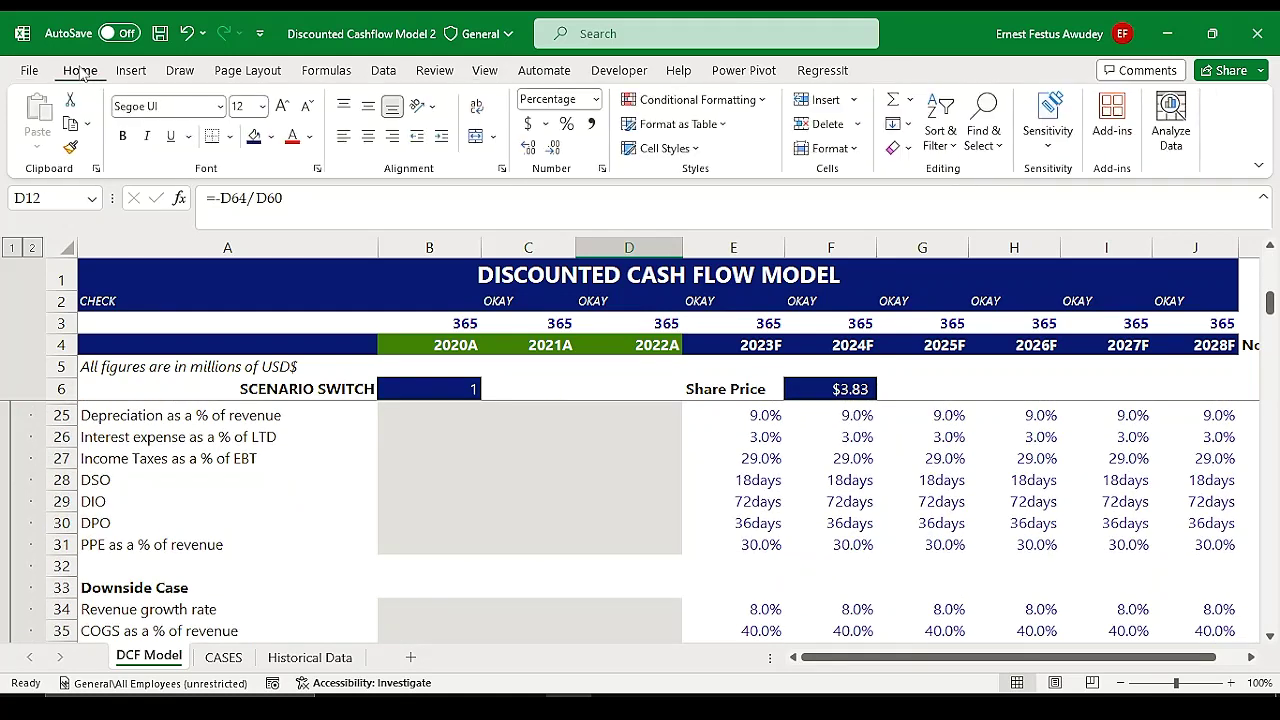
scroll(510, 490, "up", 6)
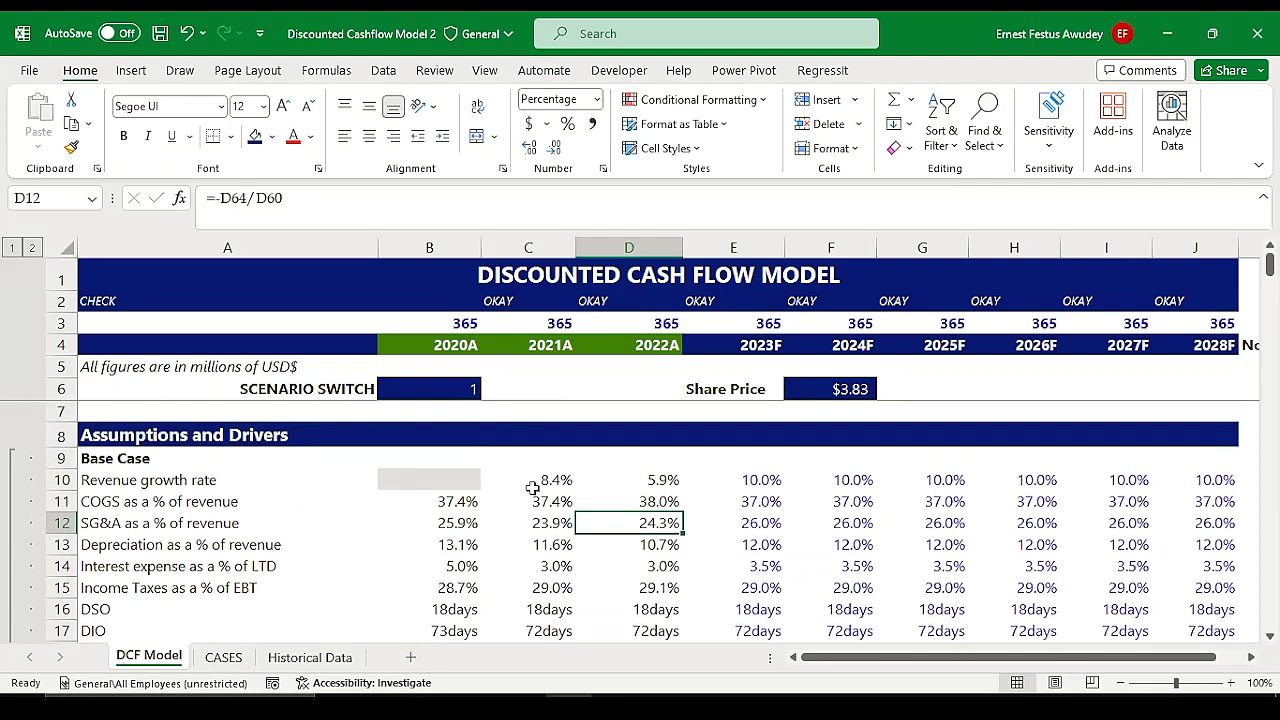
left_click(557, 482)
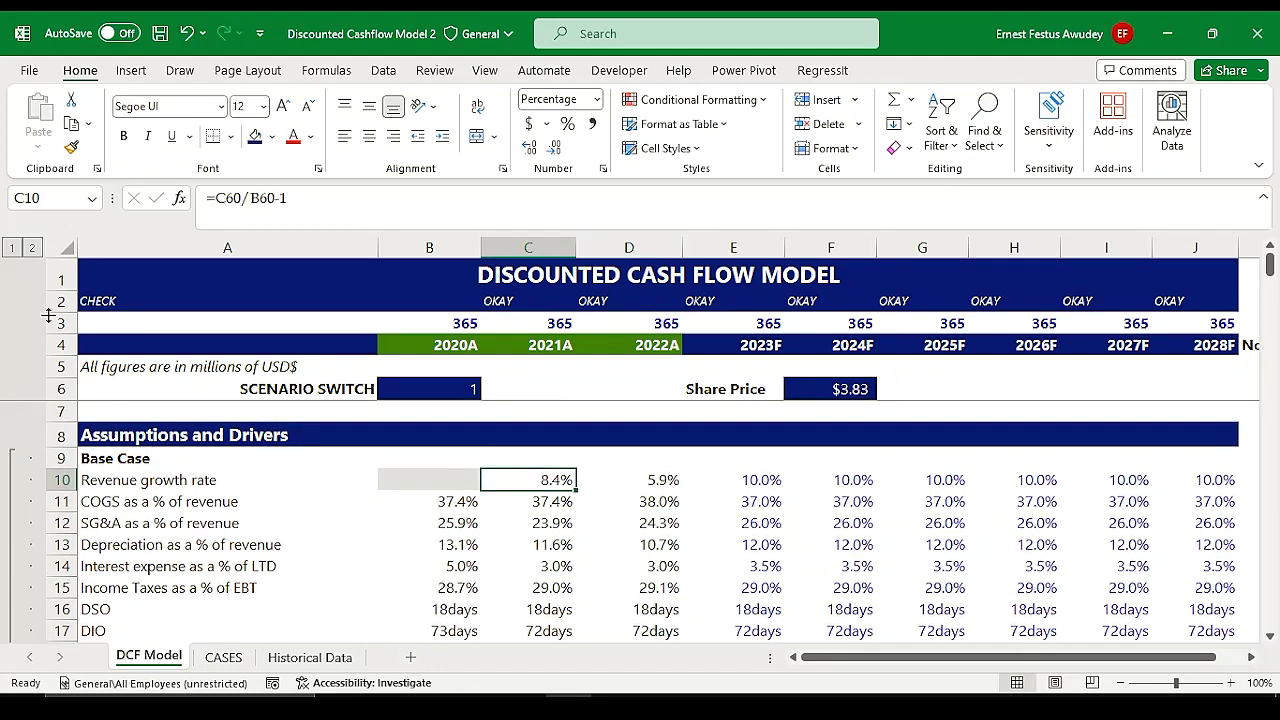
Step: Collapse all outline groups of the DCF Model sheet and look through the section headings down to Sensitivity Analysis
left_click(12, 248)
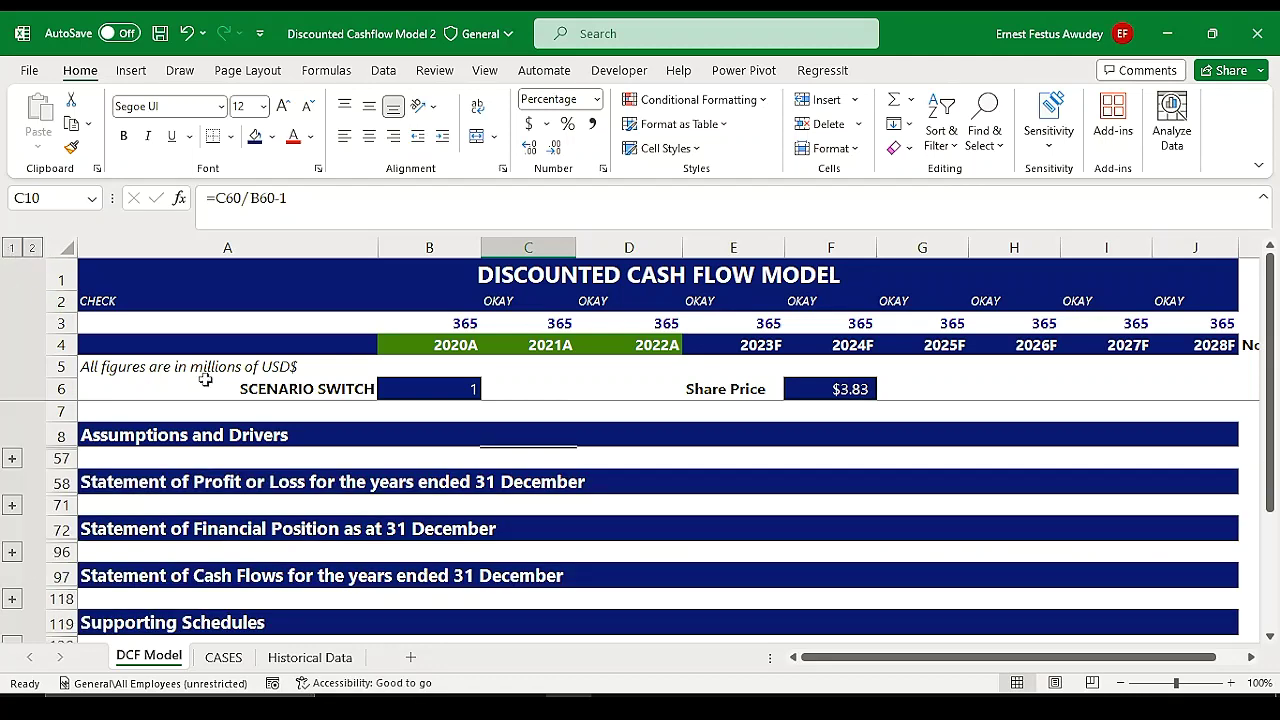
scroll(957, 528, "down", 5)
scroll(980, 520, "up", 4)
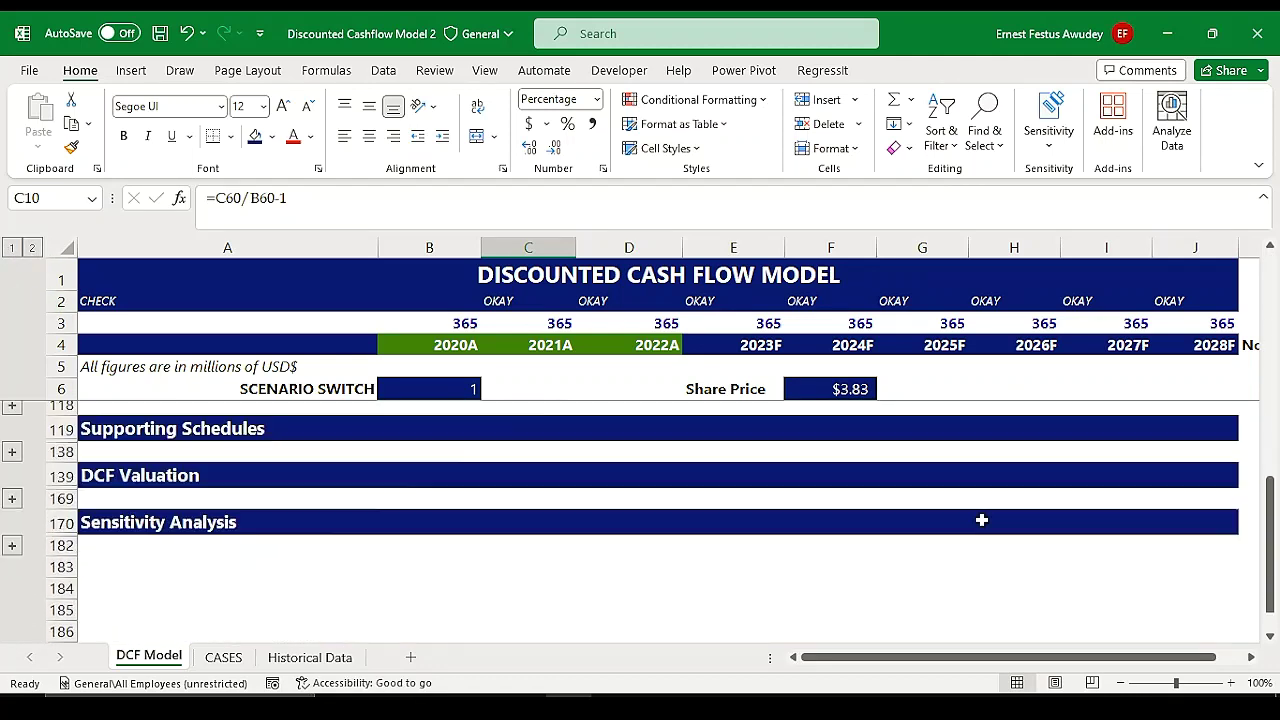
scroll(982, 520, "up", 1)
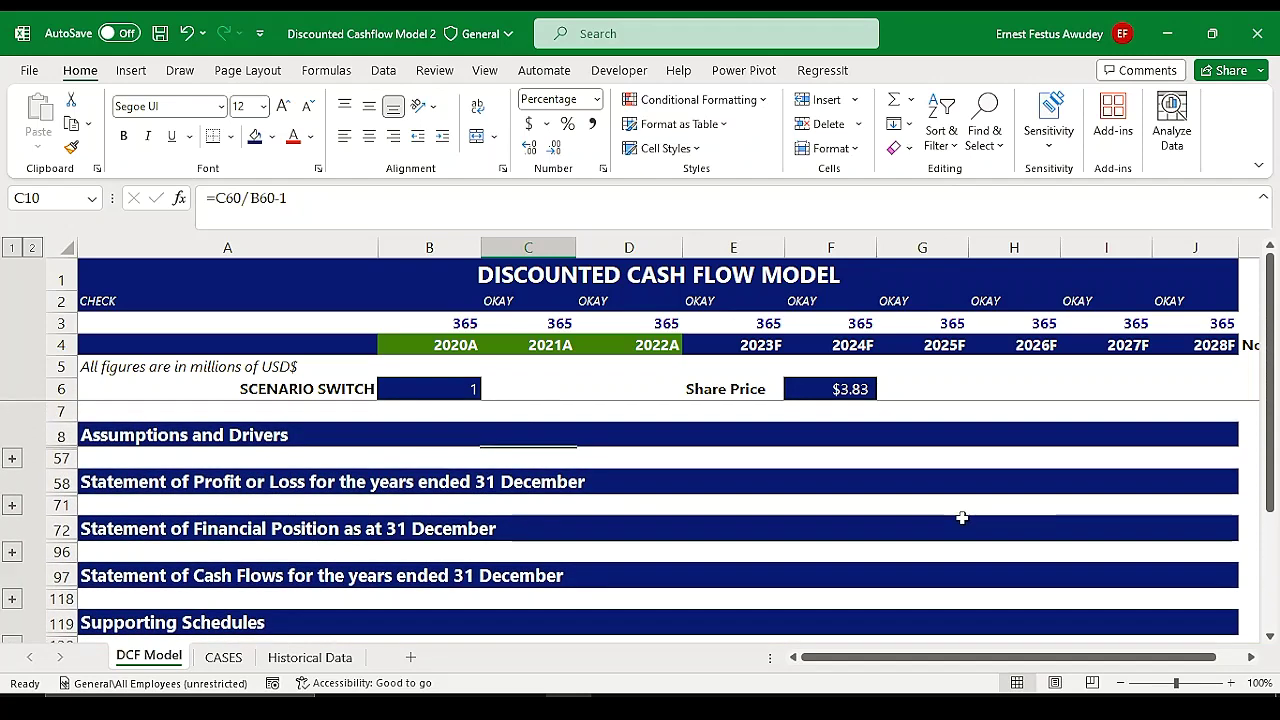
scroll(963, 517, "down", 1)
scroll(242, 576, "down", 1)
scroll(242, 576, "down", 1)
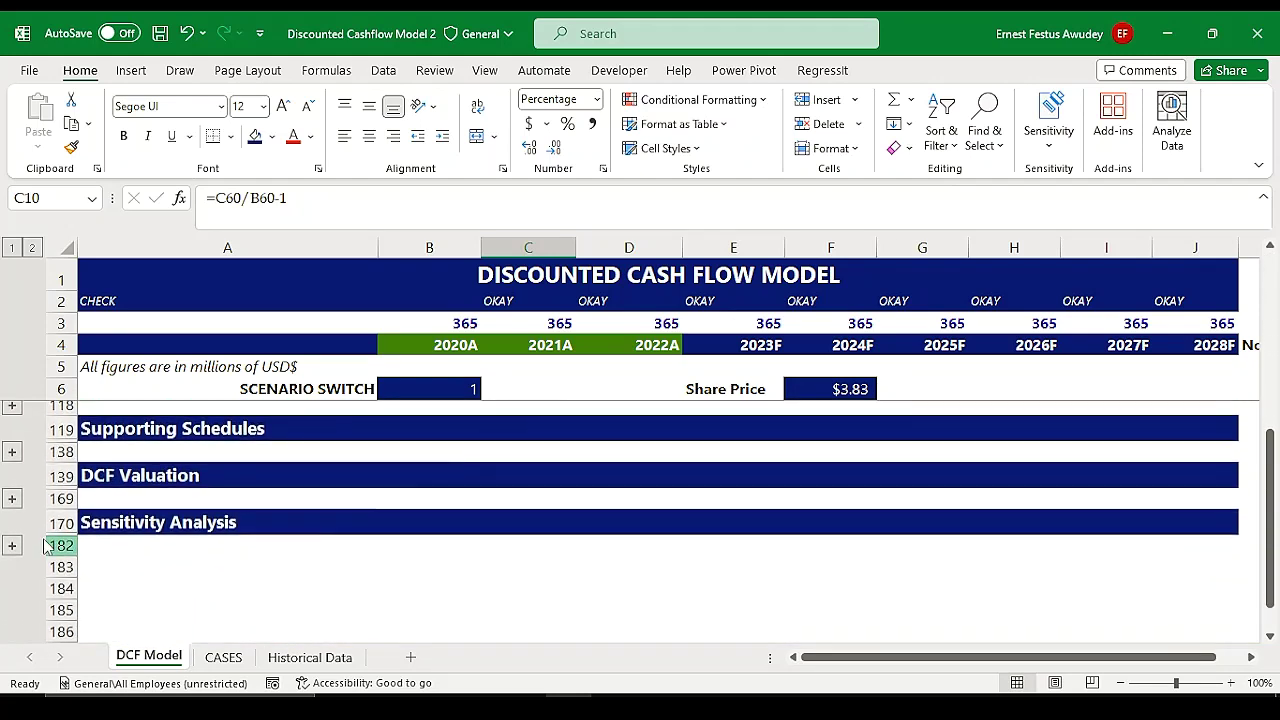
Step: Expand the Sensitivity Analysis section and view its table of WACC against g
left_click(12, 545)
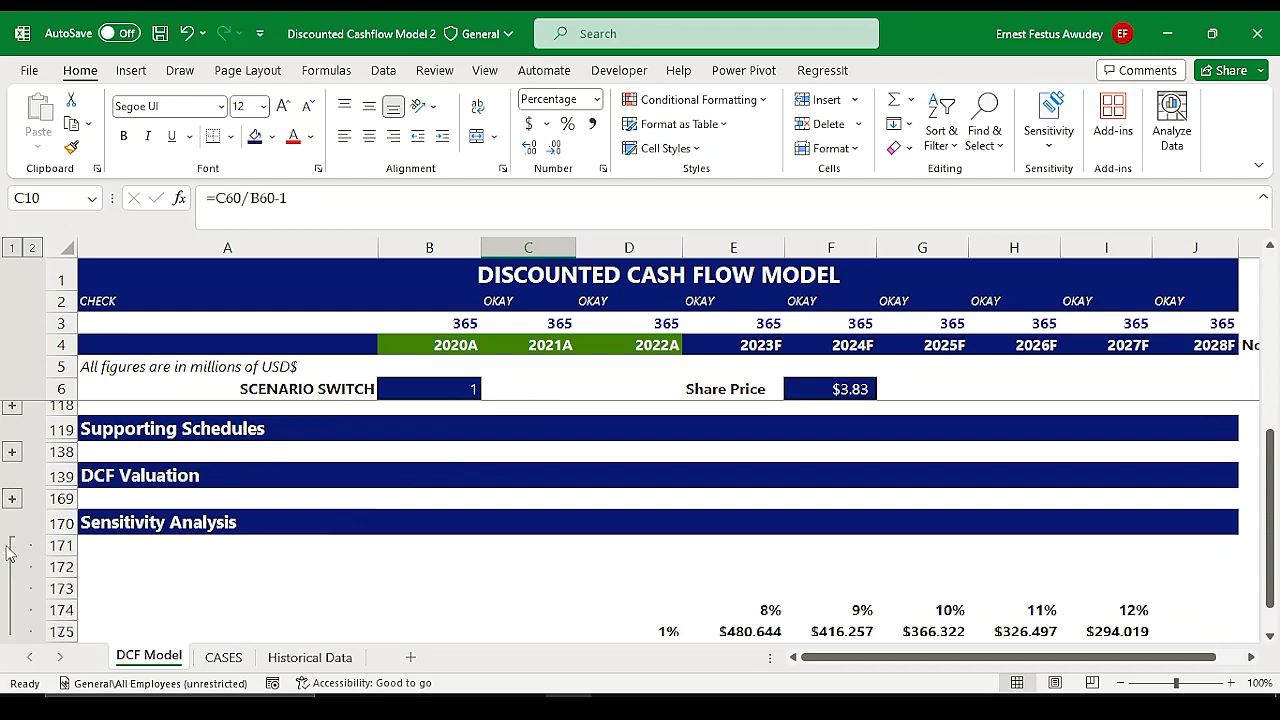
scroll(331, 511, "down", 2)
scroll(583, 500, "up", 2)
scroll(600, 500, "down", 1)
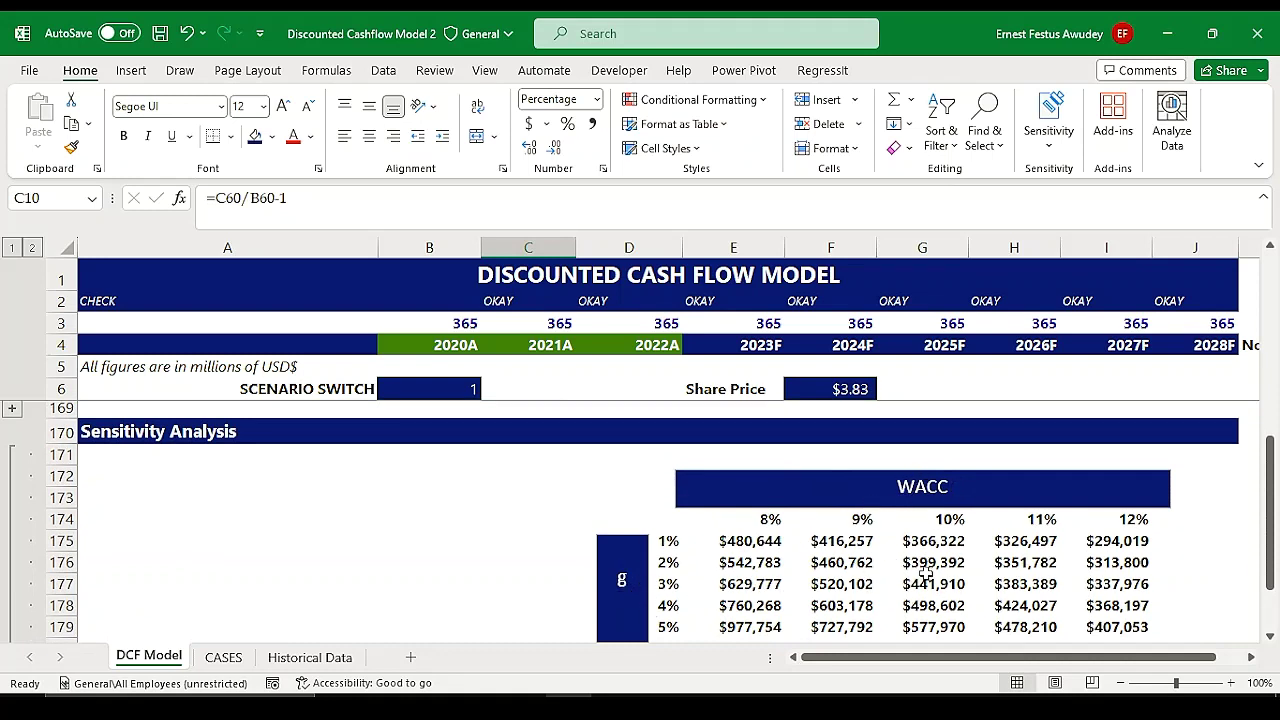
Step: Expand the DCF Valuation section and go to its Valuation assumptions
scroll(640, 520, "up", 2)
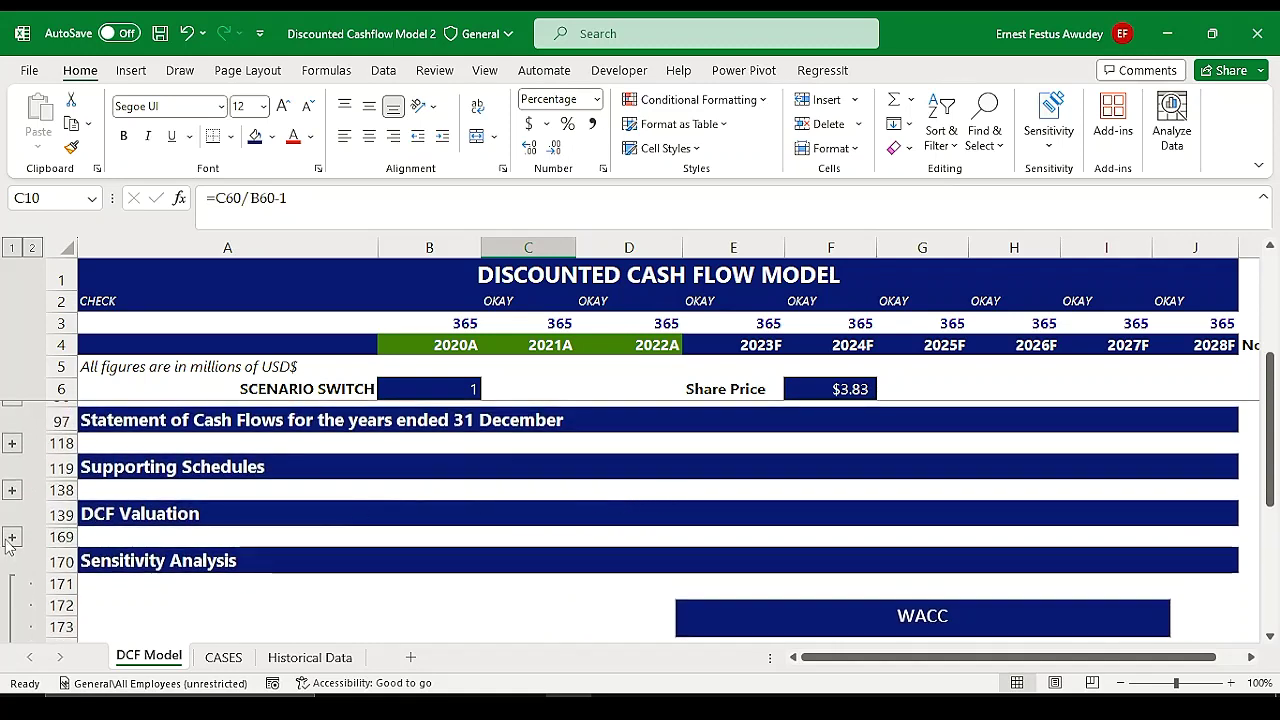
left_click(10, 540)
scroll(674, 534, "down", 2)
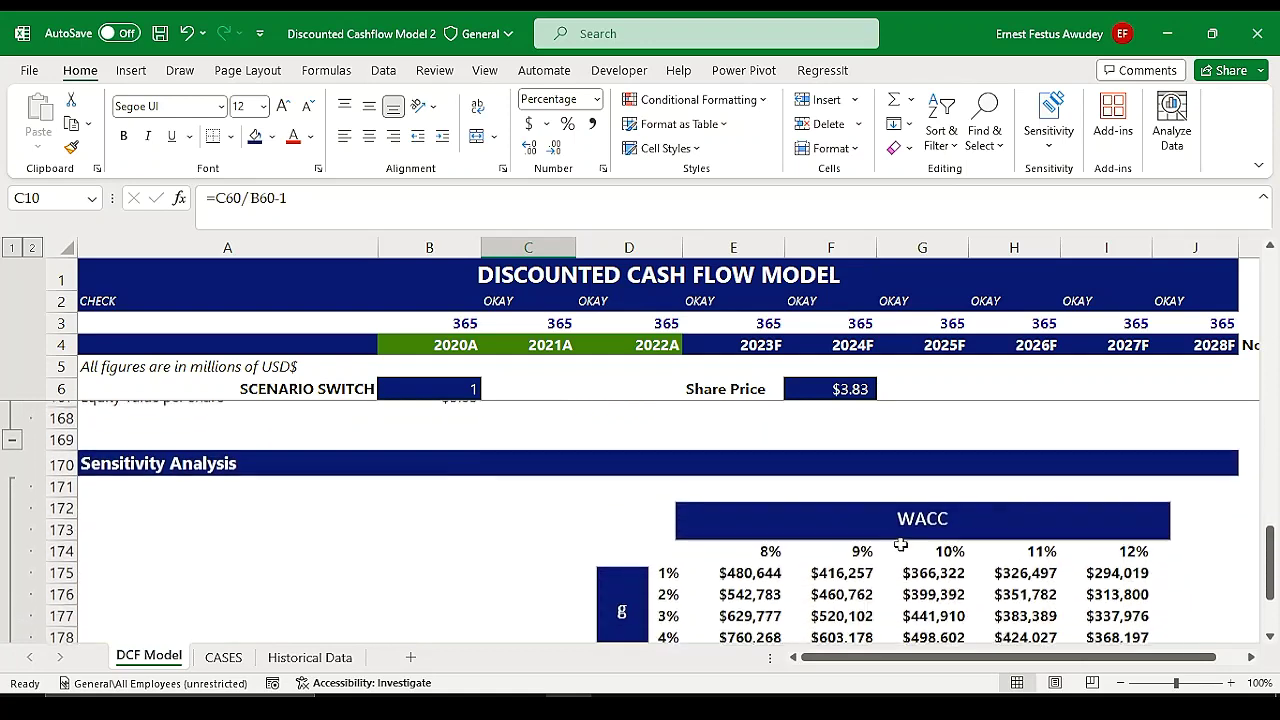
scroll(508, 538, "up", 6)
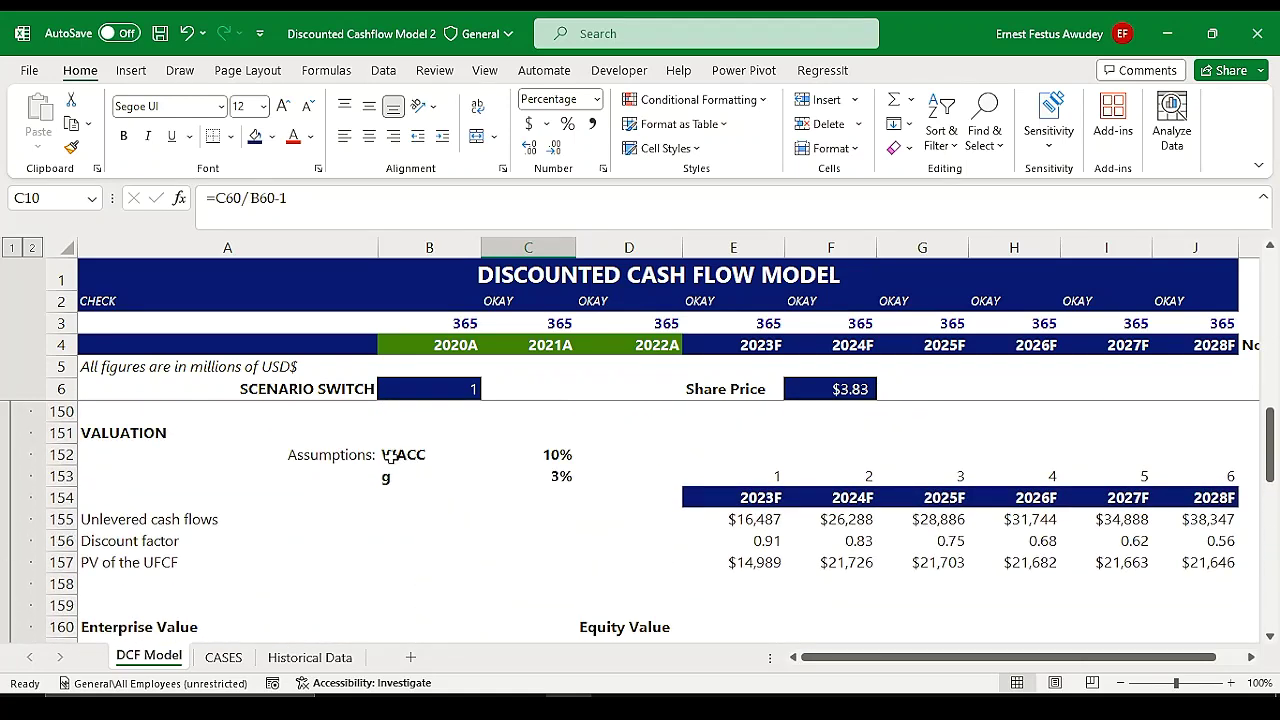
Step: Examine the WACC assumption in C152 and the growth rate g in C153
left_click(558, 452)
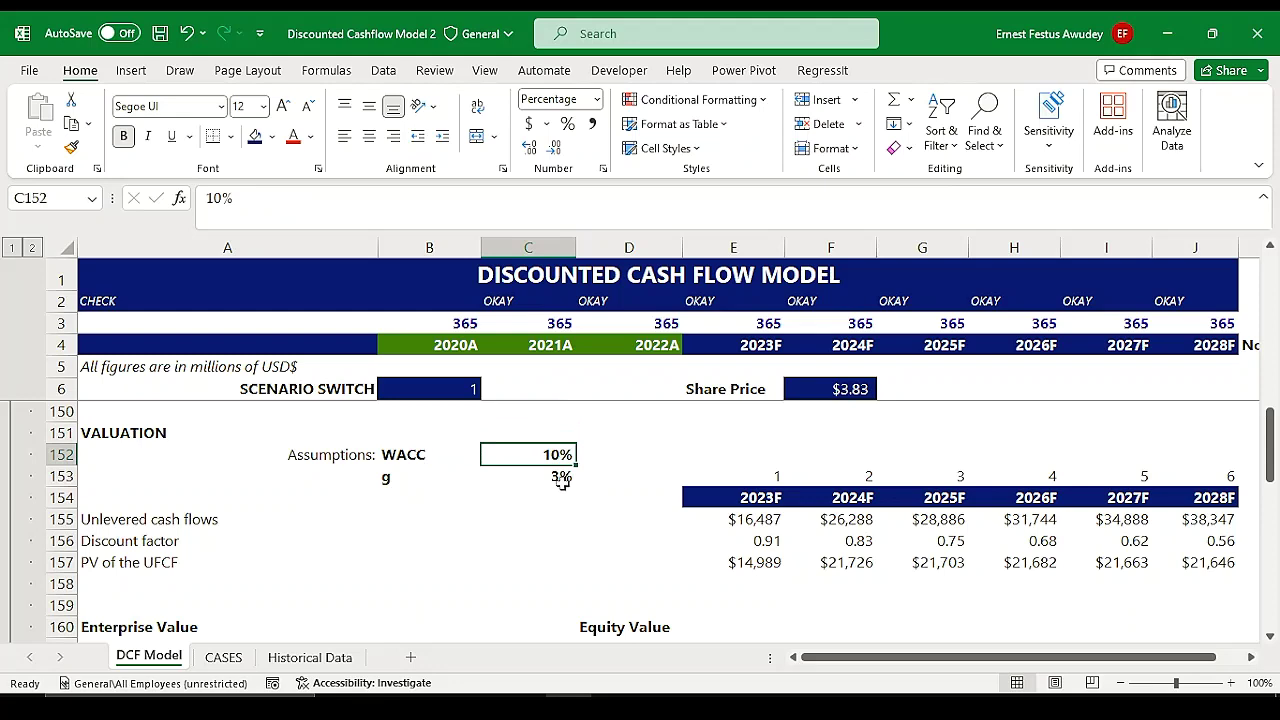
left_click(562, 480)
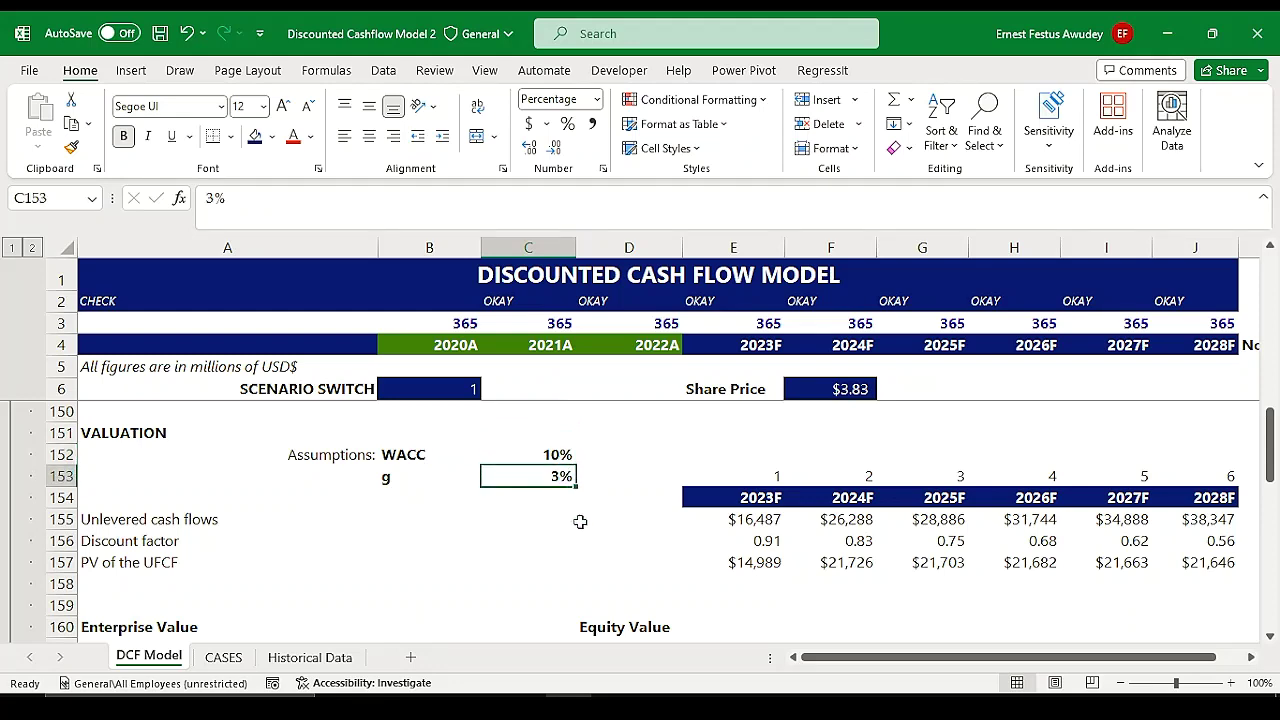
scroll(580, 522, "down", 2)
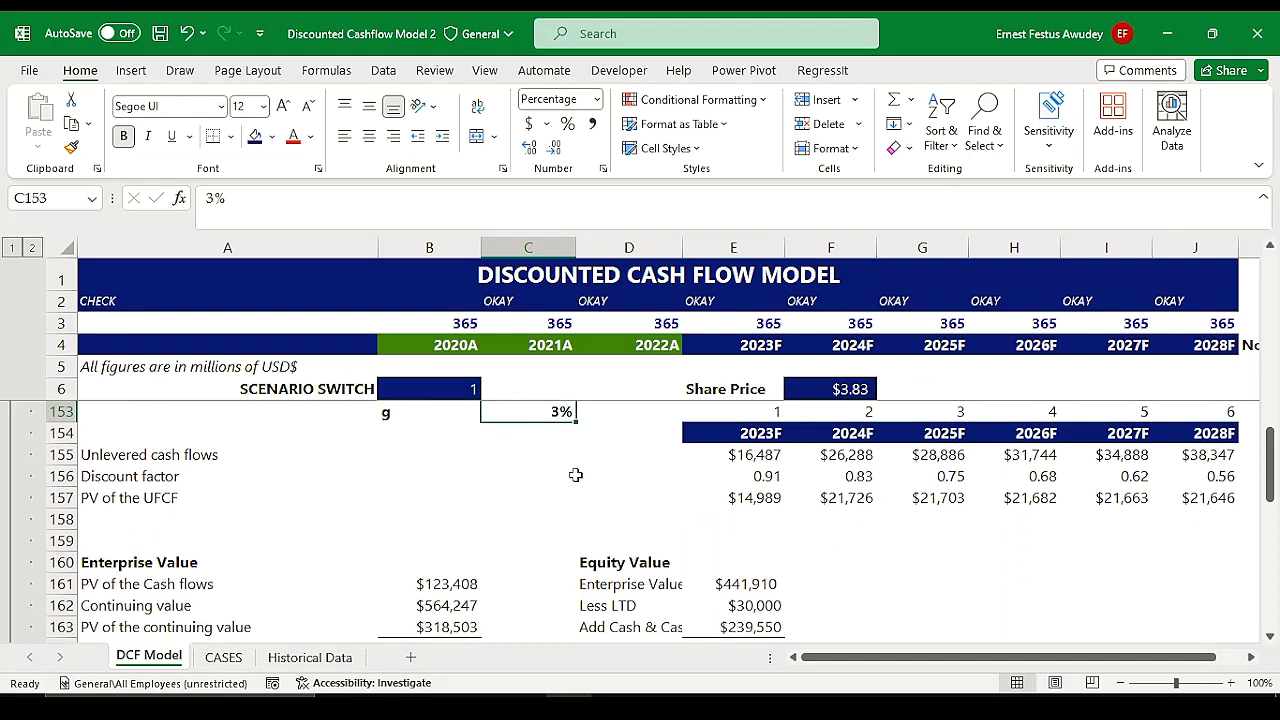
scroll(577, 477, "up", 2)
left_click(522, 453)
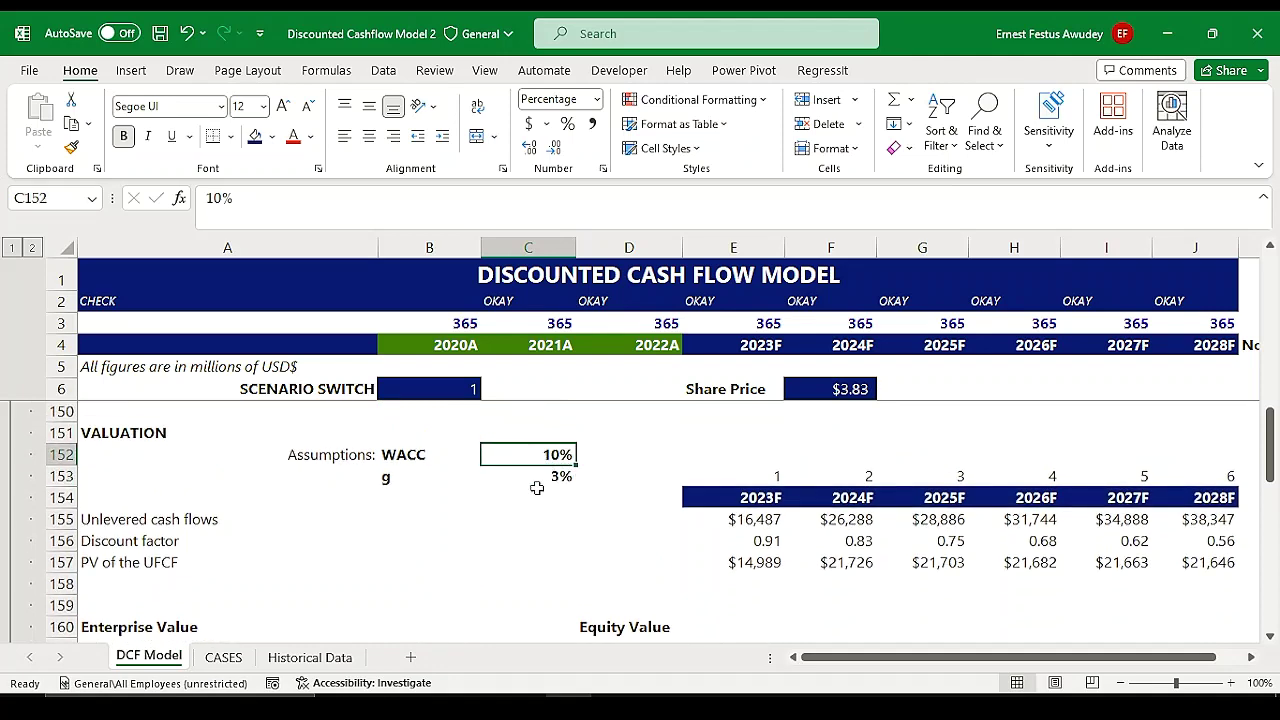
left_click(541, 481)
Step: Compare the Enterprise Value total in B164 with the sensitivity table's value at 3% g and 10% WACC
scroll(560, 495, "down", 3)
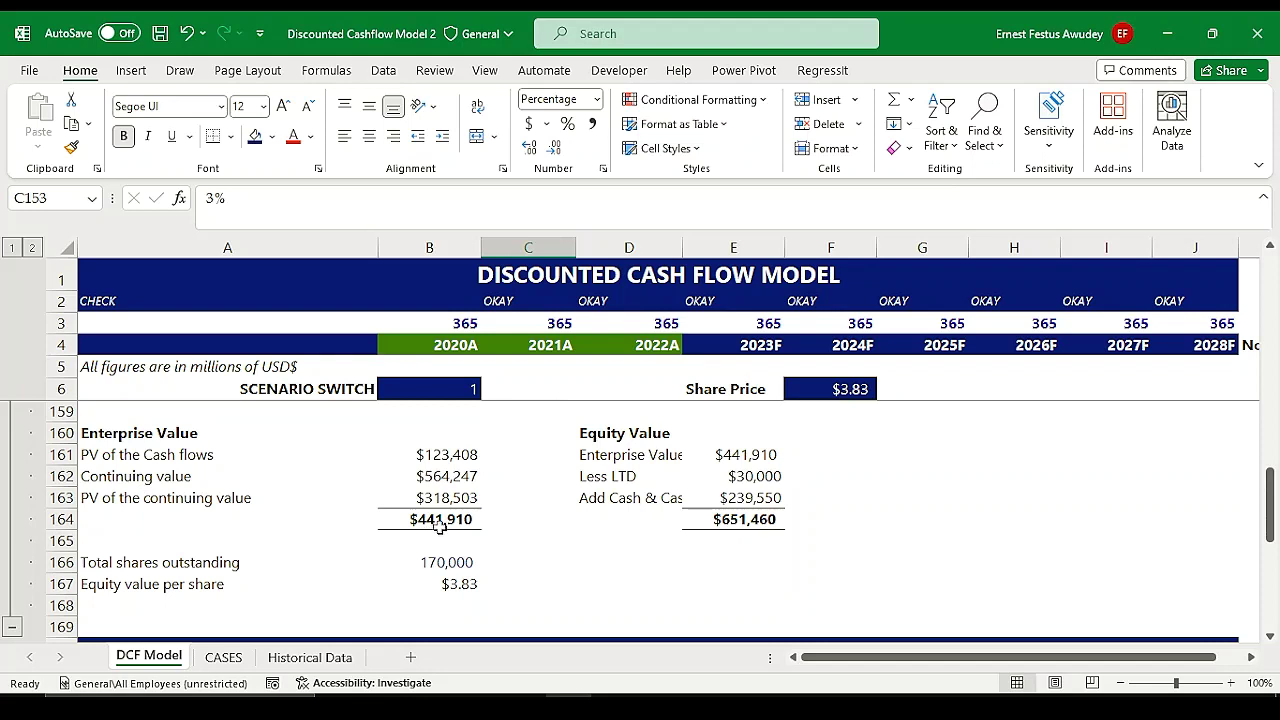
scroll(580, 552, "down", 3)
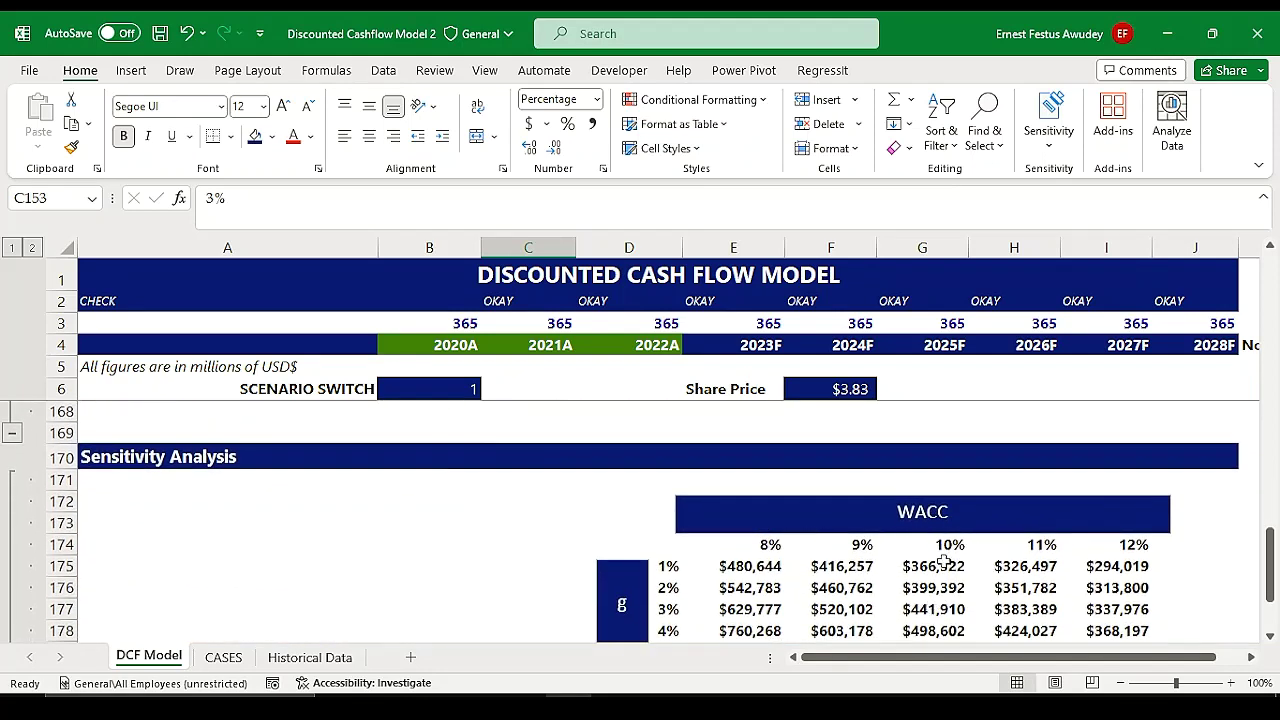
left_click(661, 611)
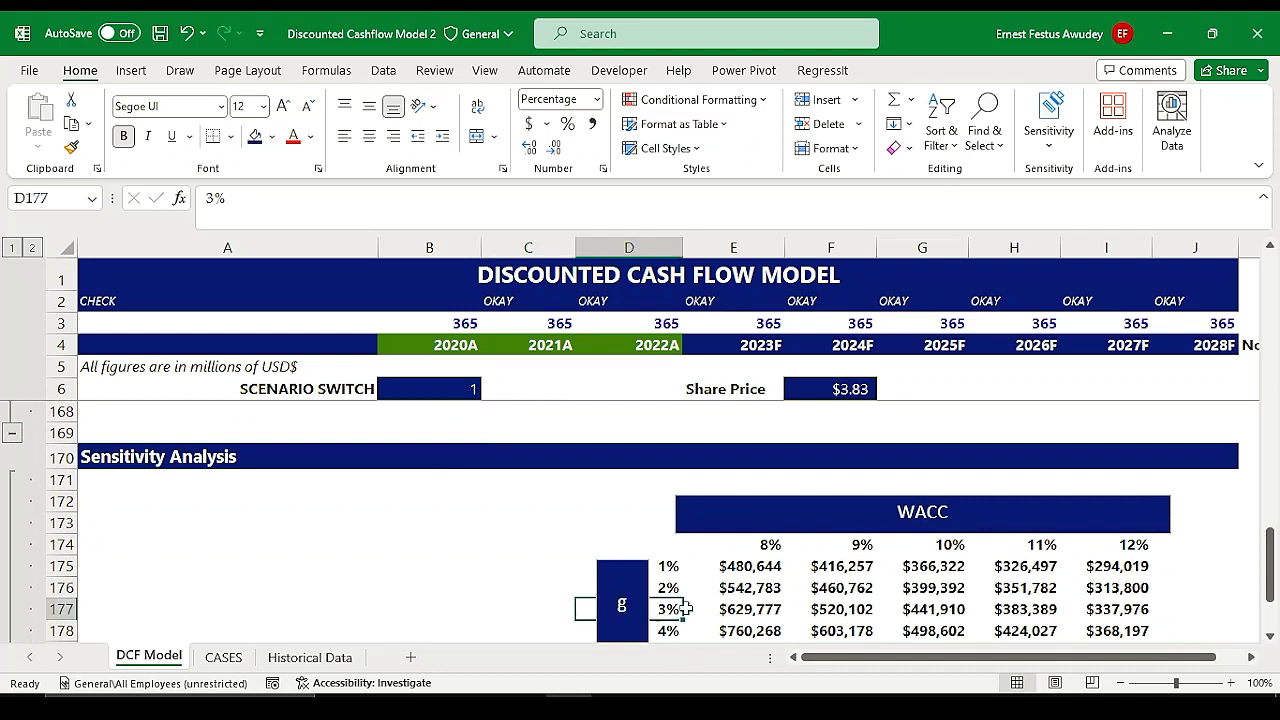
left_click_drag(664, 610, 908, 609)
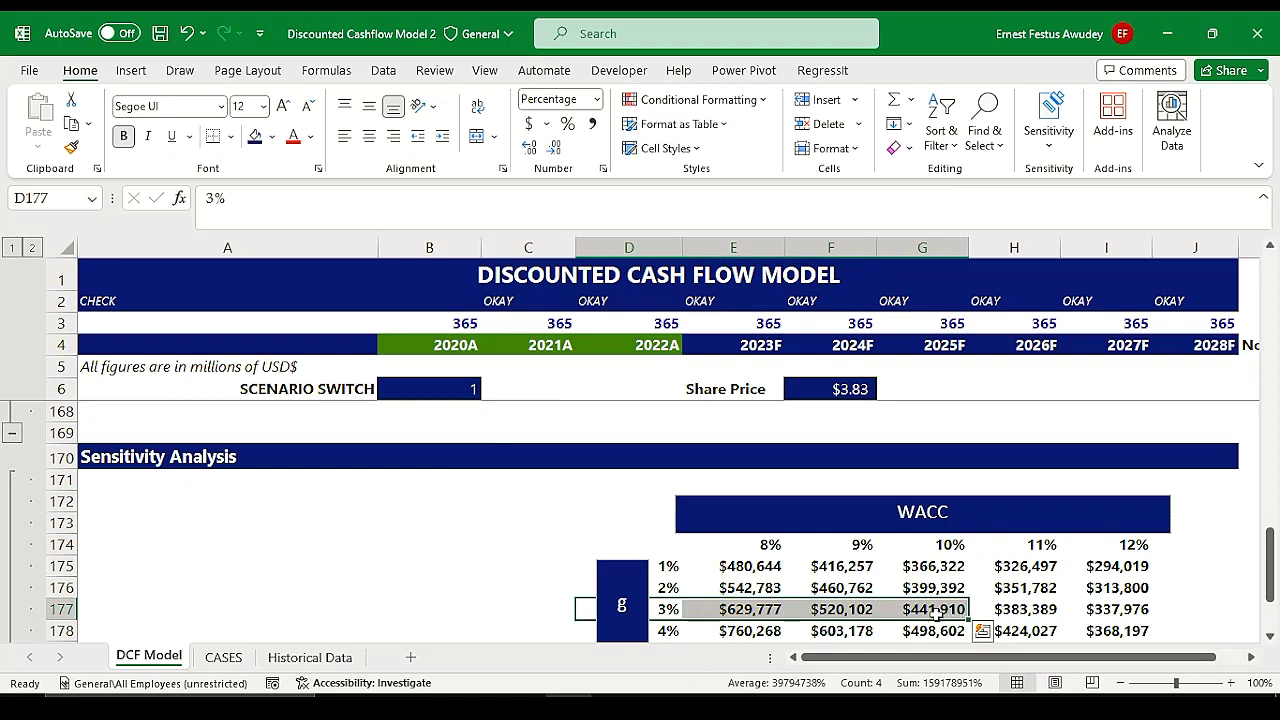
left_click(930, 610)
scroll(404, 584, "up", 2)
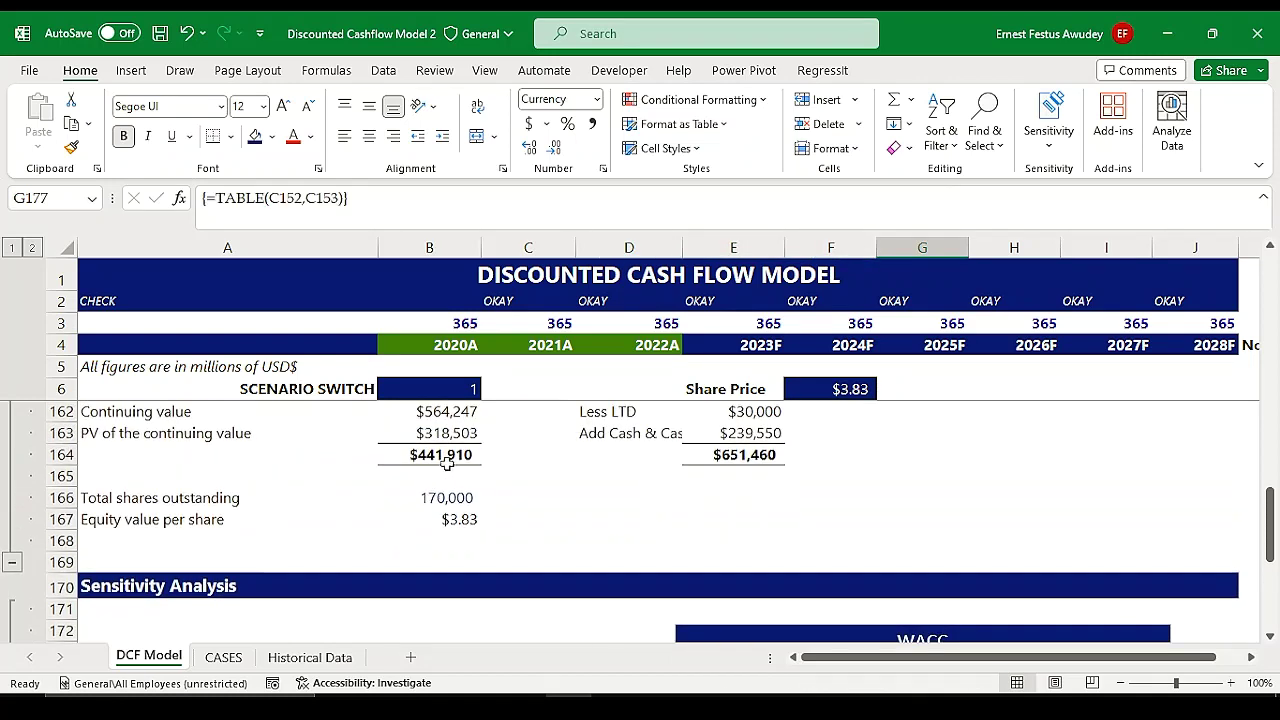
scroll(435, 462, "up", 1)
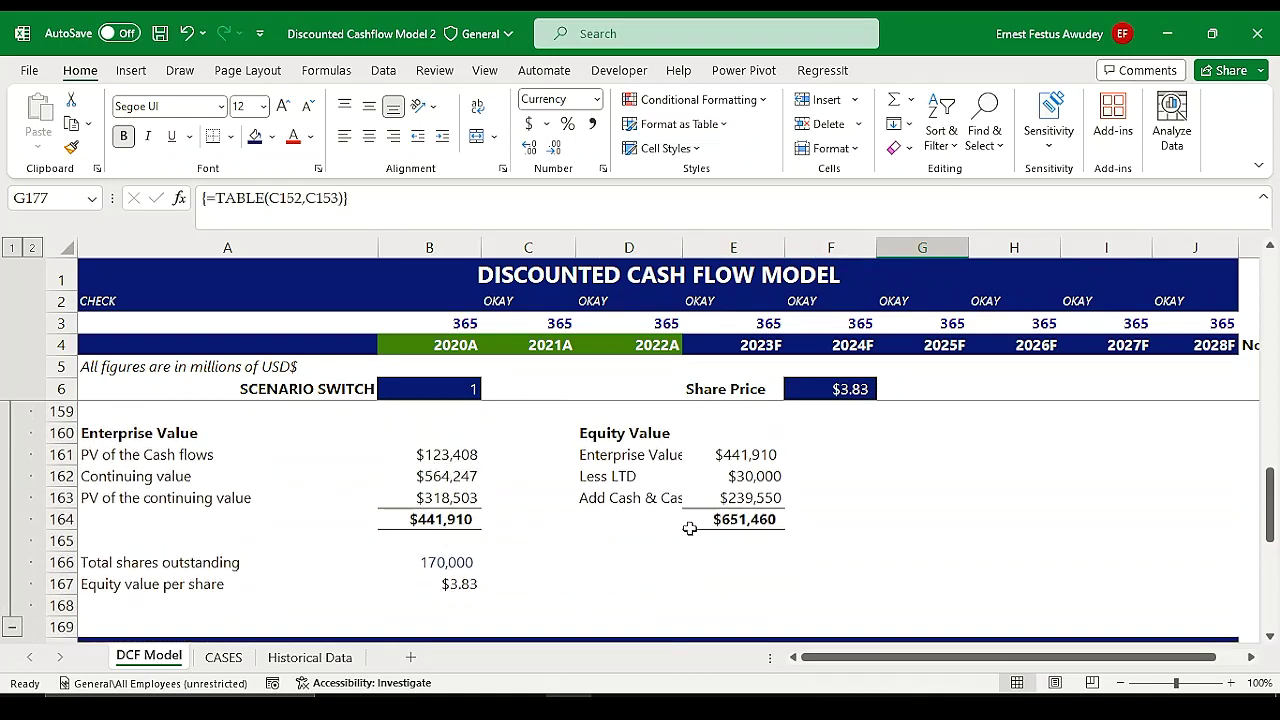
Step: Look up the sensitivity table's value for a g of 1% and a WACC of 10%
scroll(700, 528, "down", 2)
scroll(770, 548, "down", 1)
left_click(677, 566)
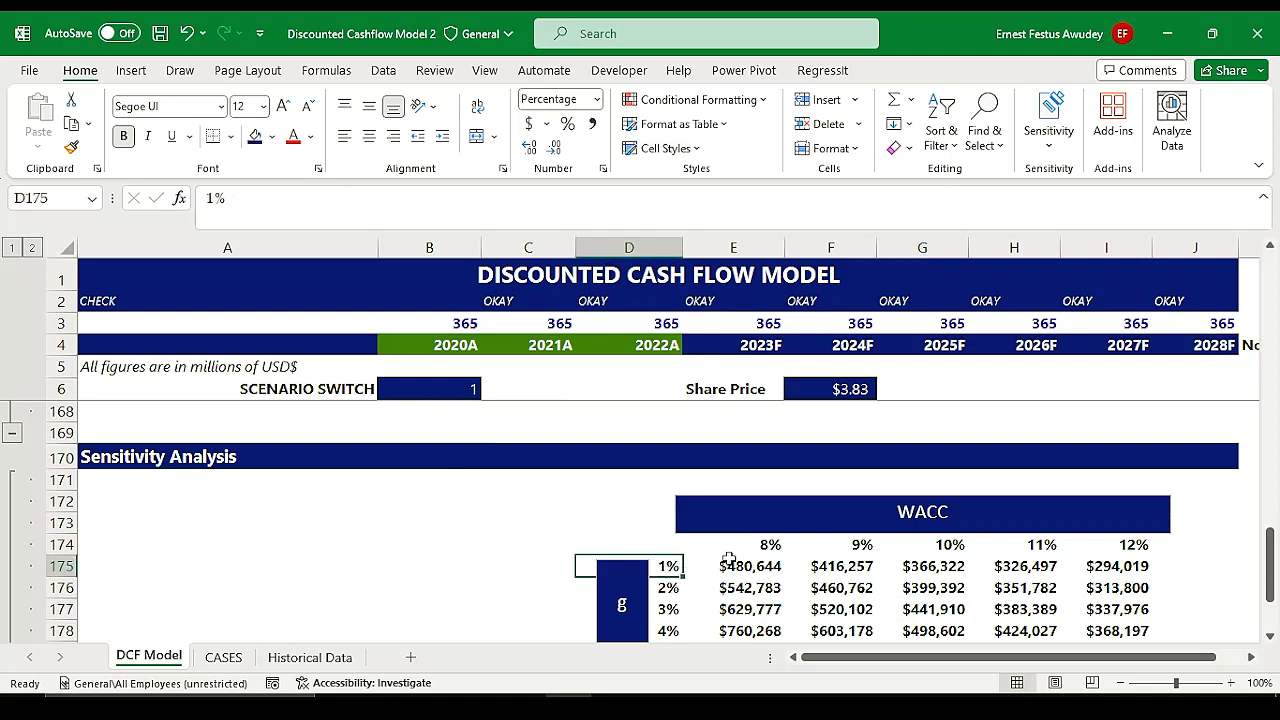
left_click(933, 566)
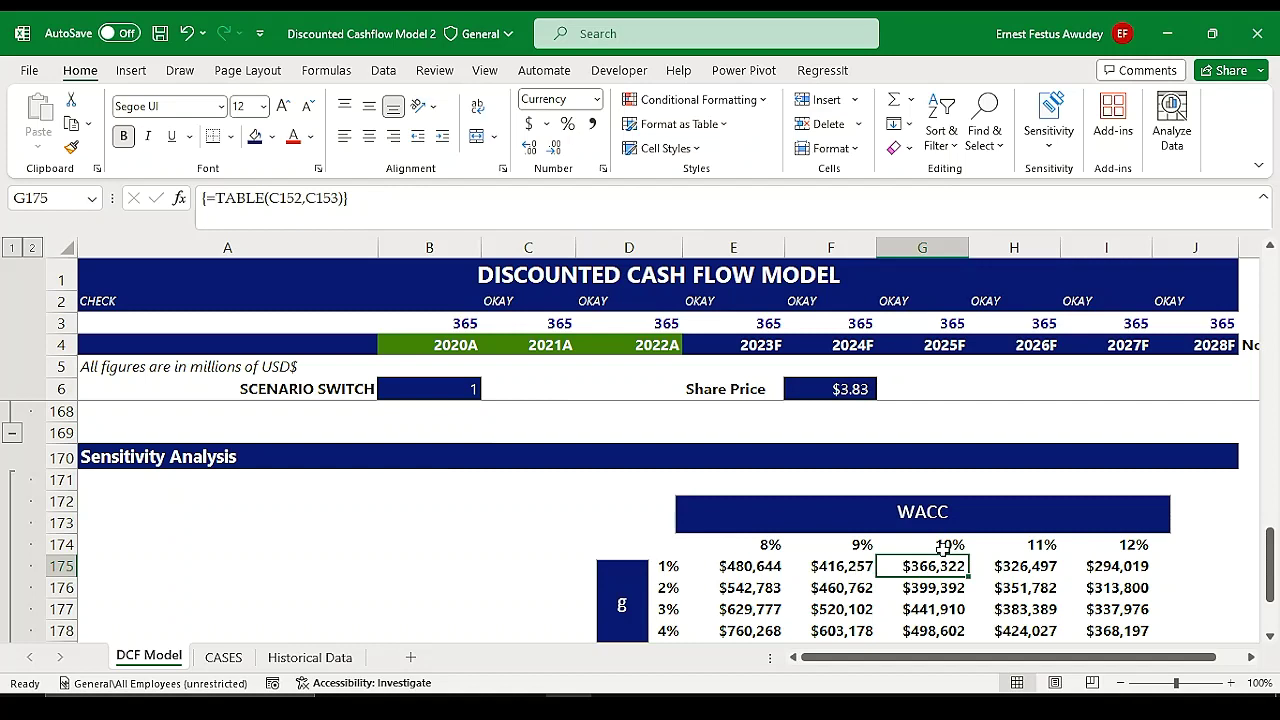
Step: Look up the sensitivity table's value for a g of 1% and a WACC of 9%
left_click(662, 567)
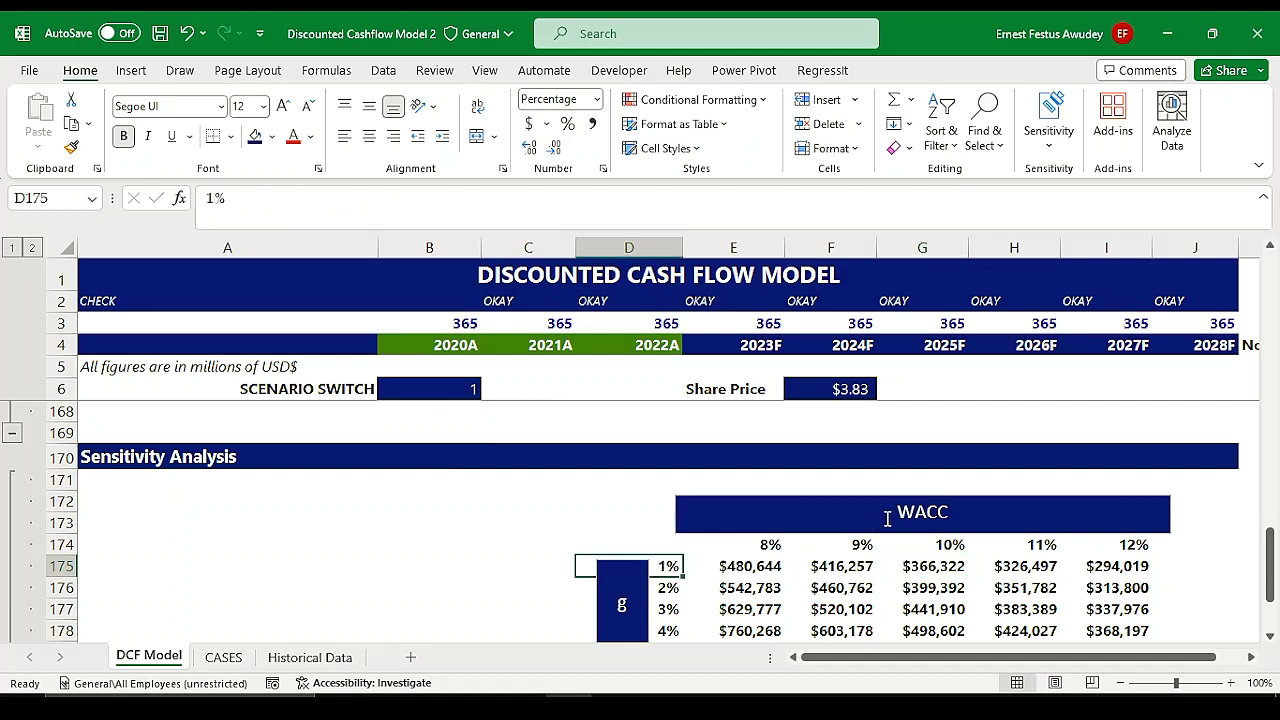
left_click(860, 545)
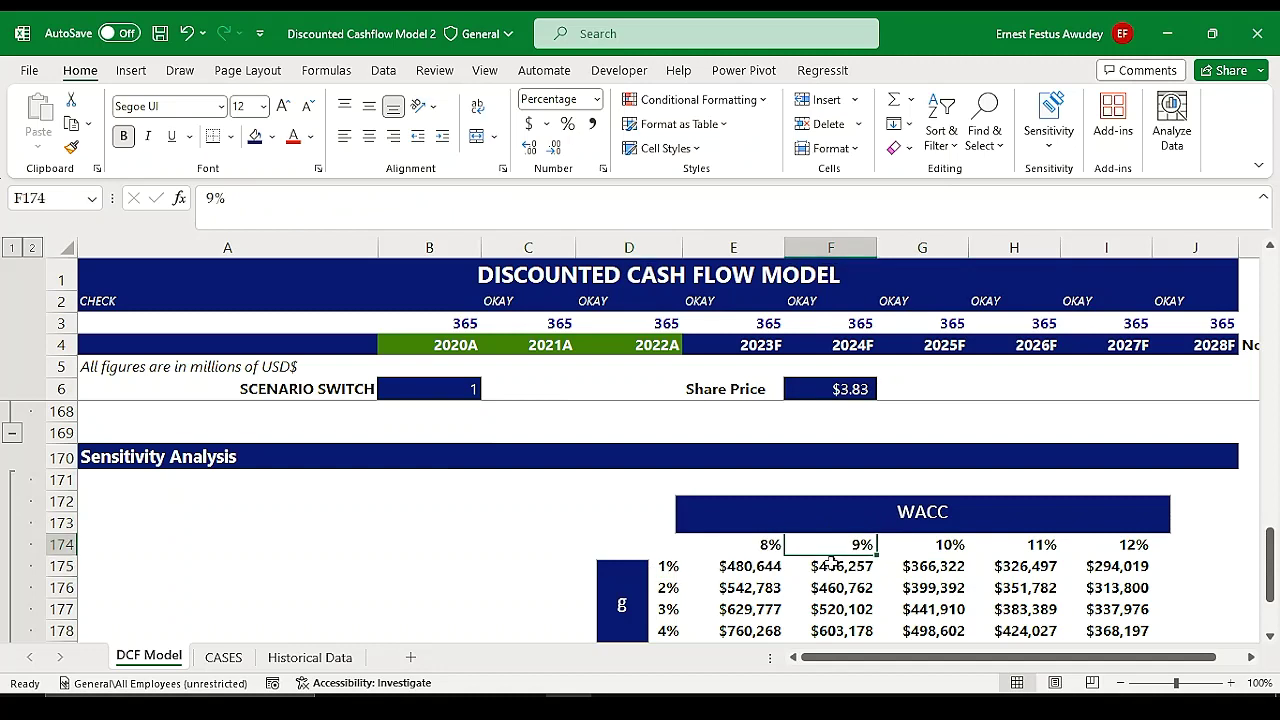
left_click(838, 566)
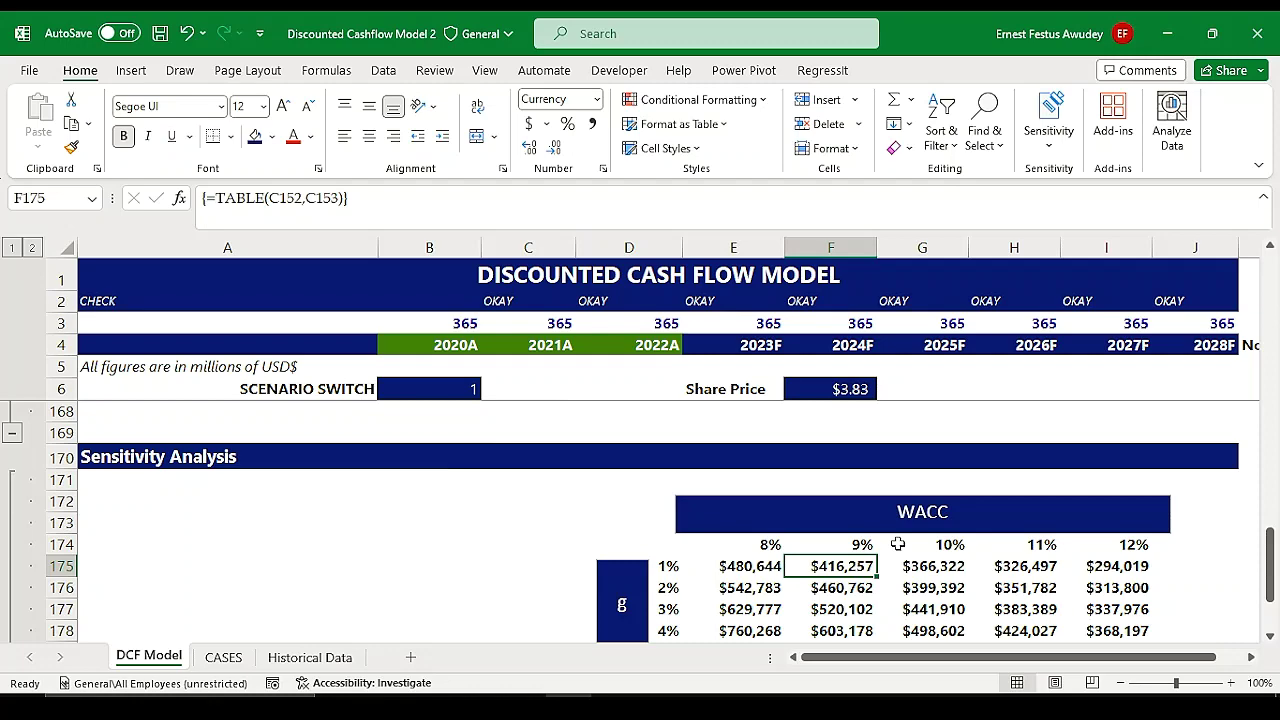
Step: Collapse the DCF Valuation and Sensitivity Analysis sections
scroll(888, 533, "up", 3)
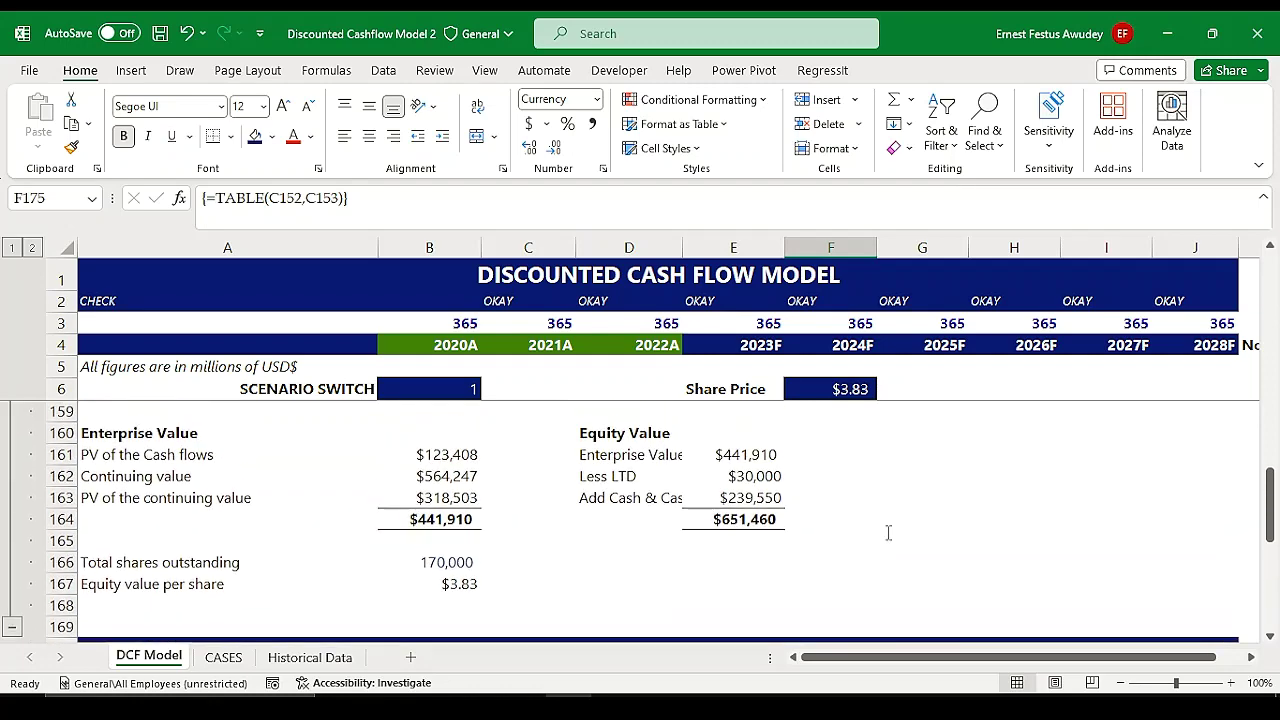
scroll(665, 530, "up", 6)
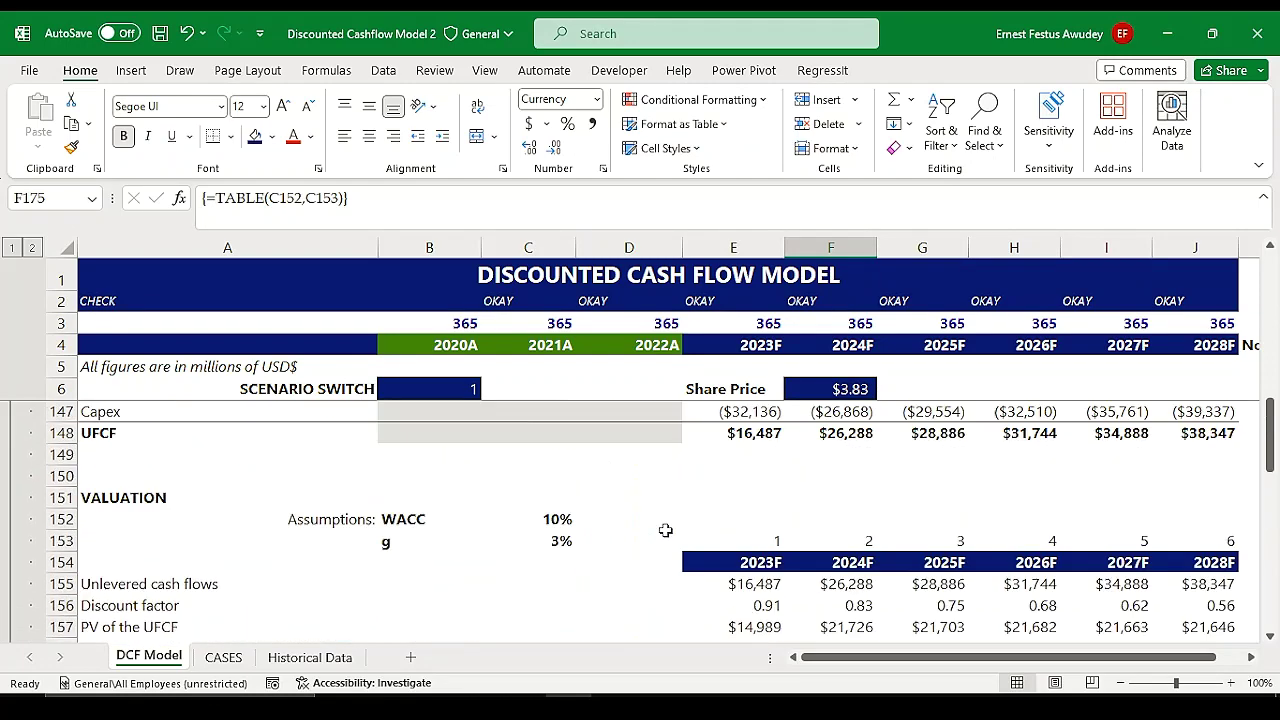
scroll(663, 528, "up", 5)
scroll(660, 534, "down", 3)
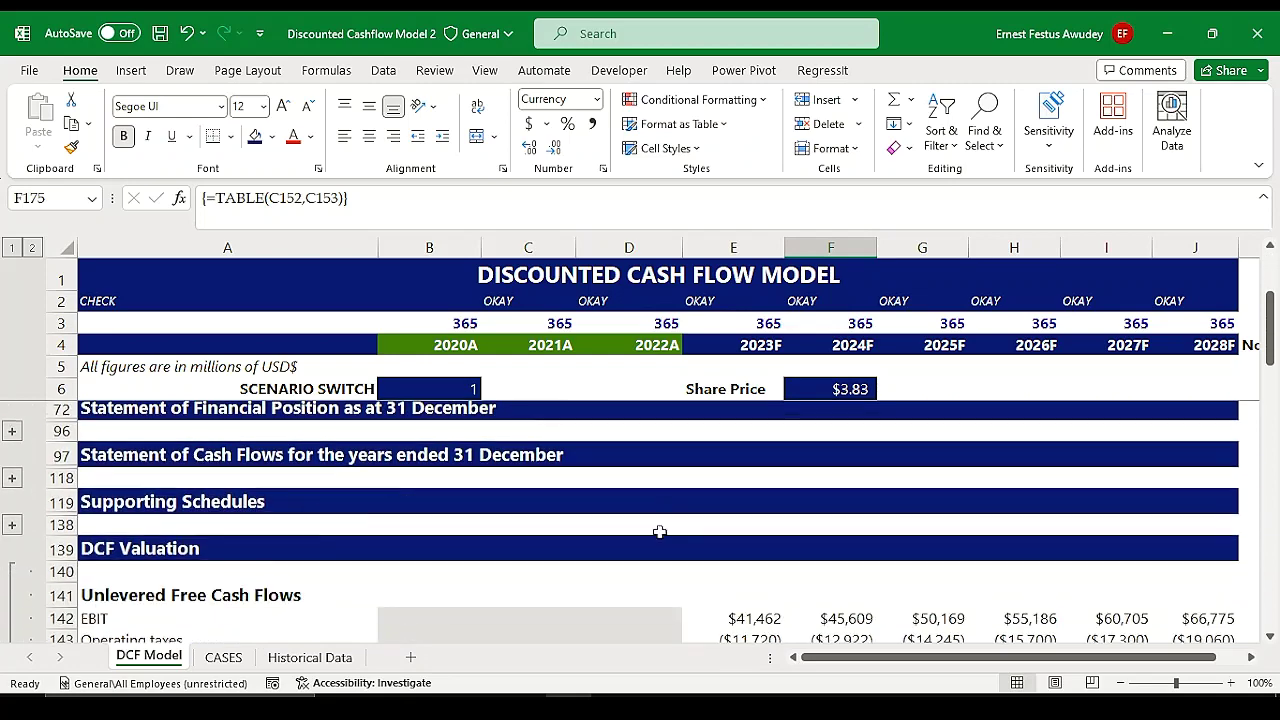
scroll(48, 620, "down", 7)
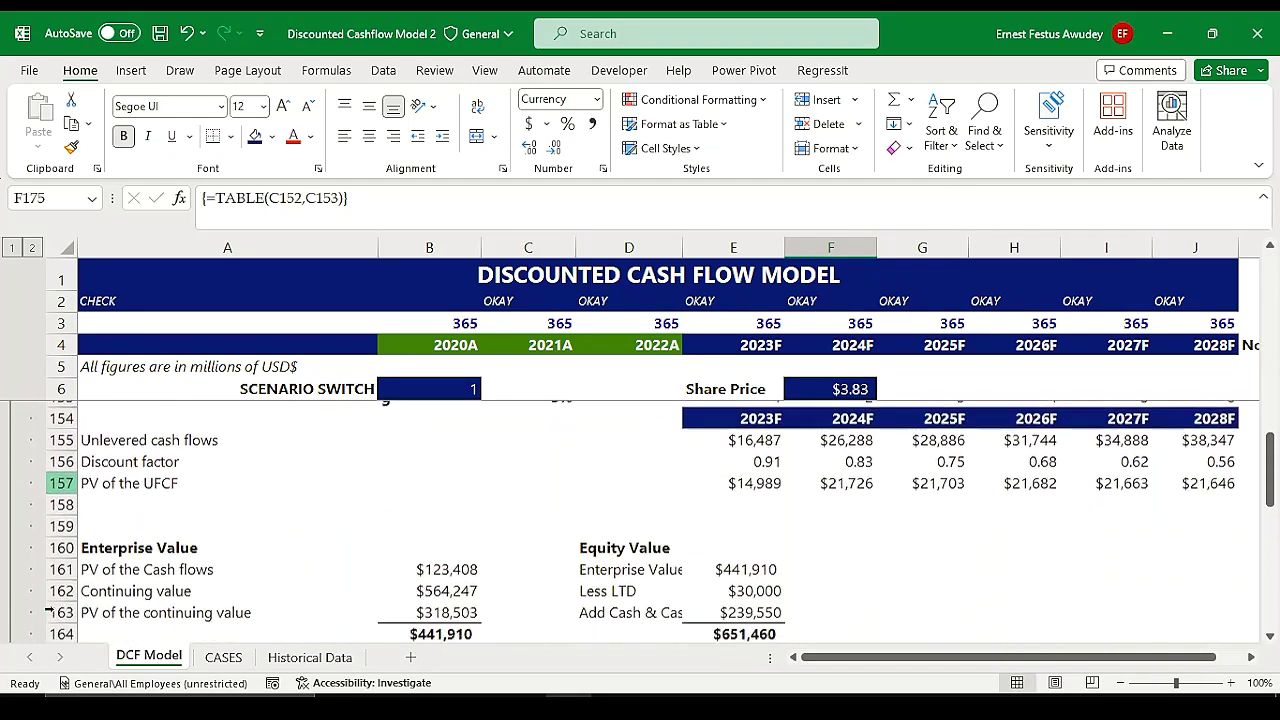
scroll(153, 527, "down", 7)
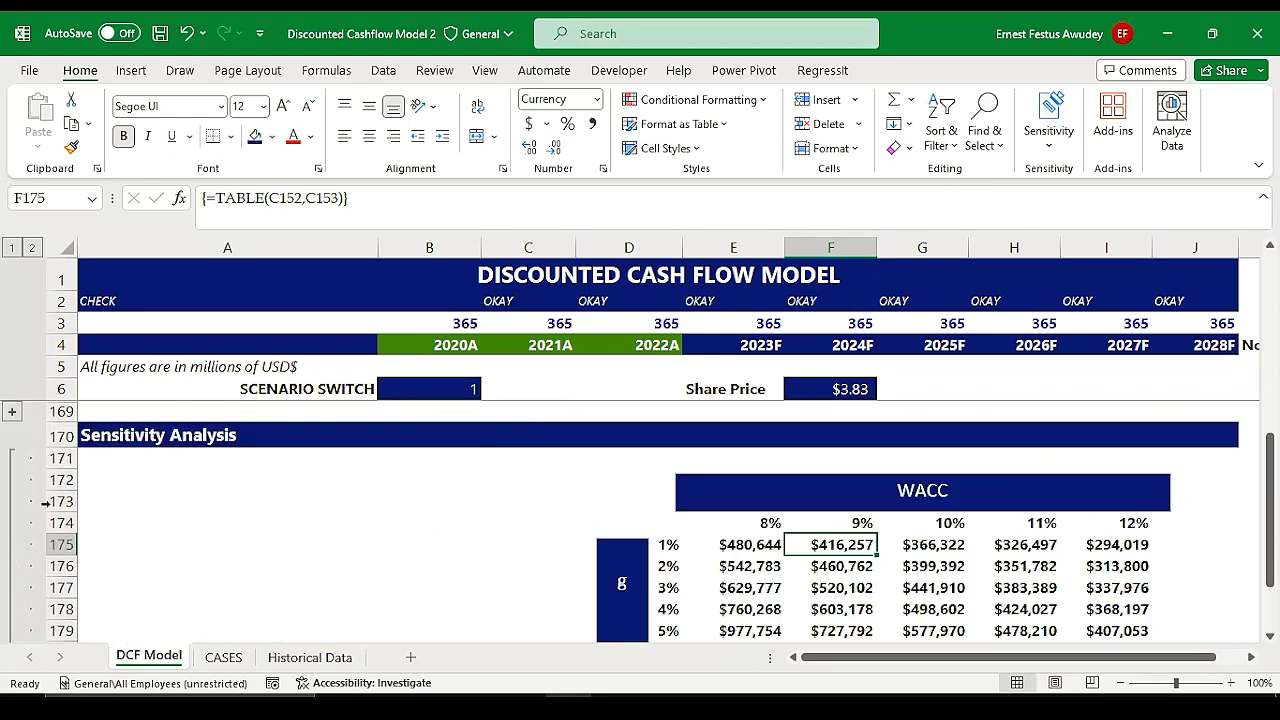
scroll(100, 524, "down", 3)
scroll(26, 485, "up", 5)
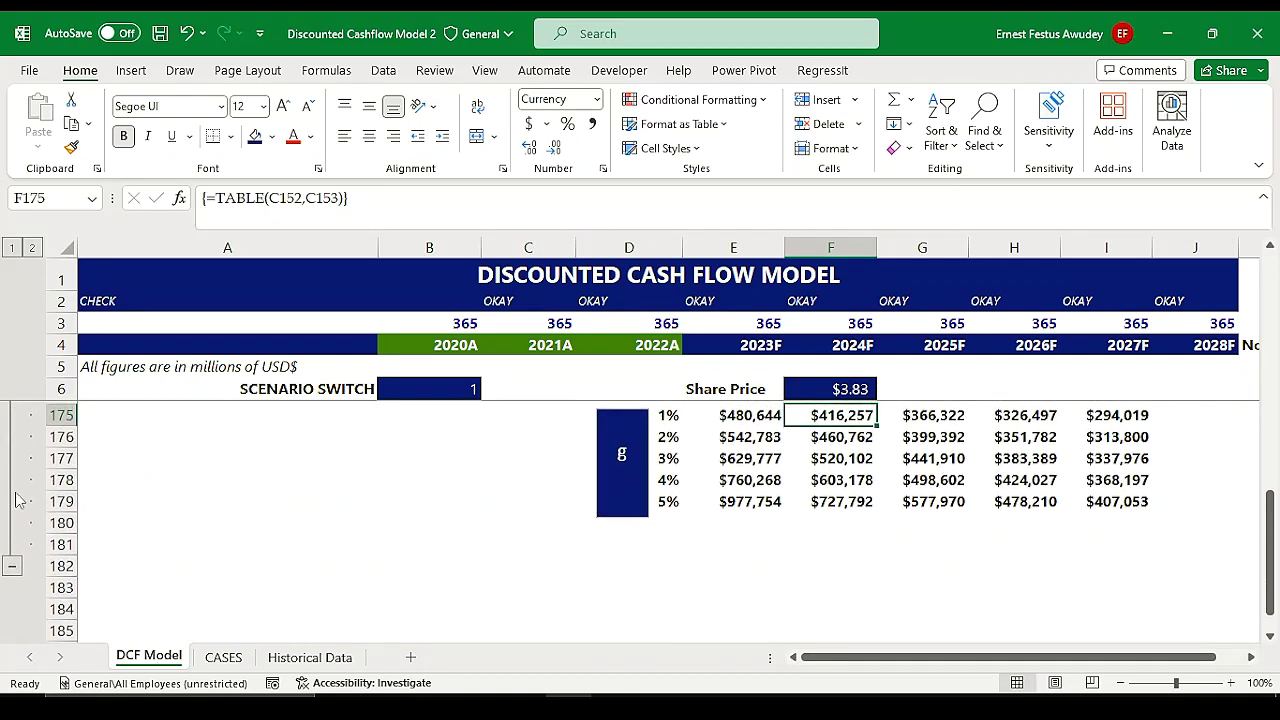
left_click(13, 566)
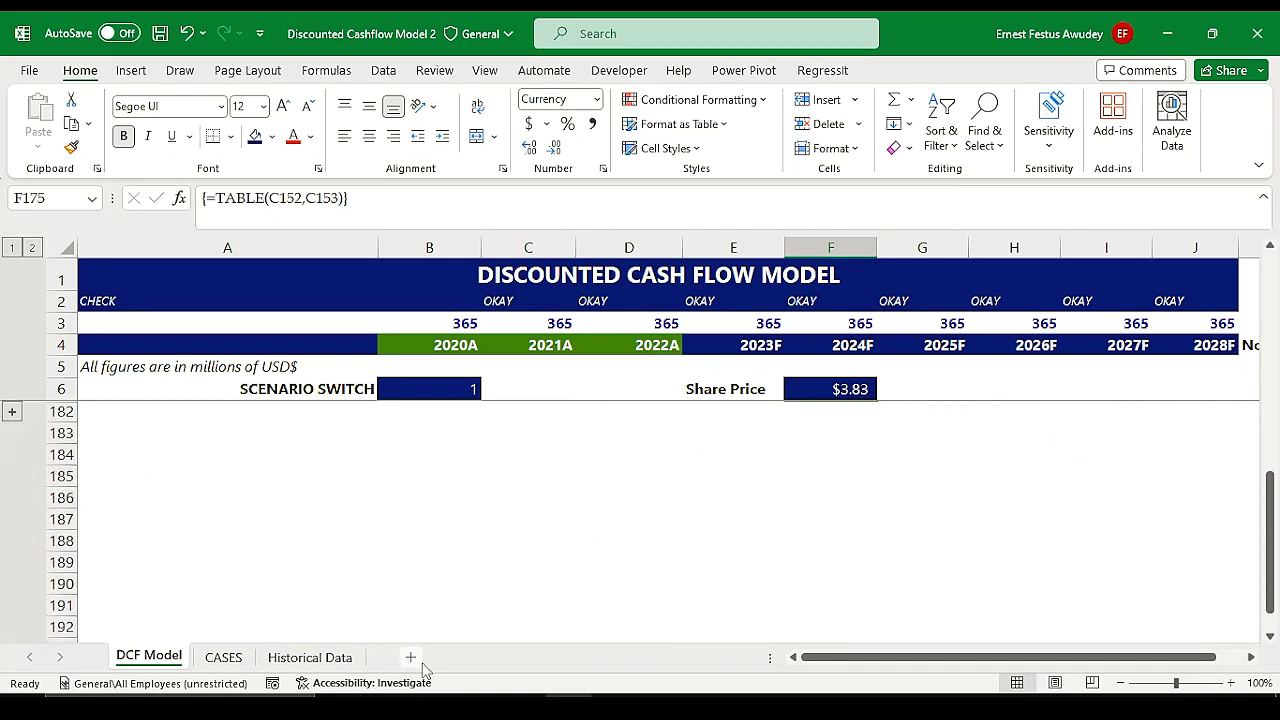
Step: Fill the scenario switch cell B6 with red
scroll(436, 521, "up", 5)
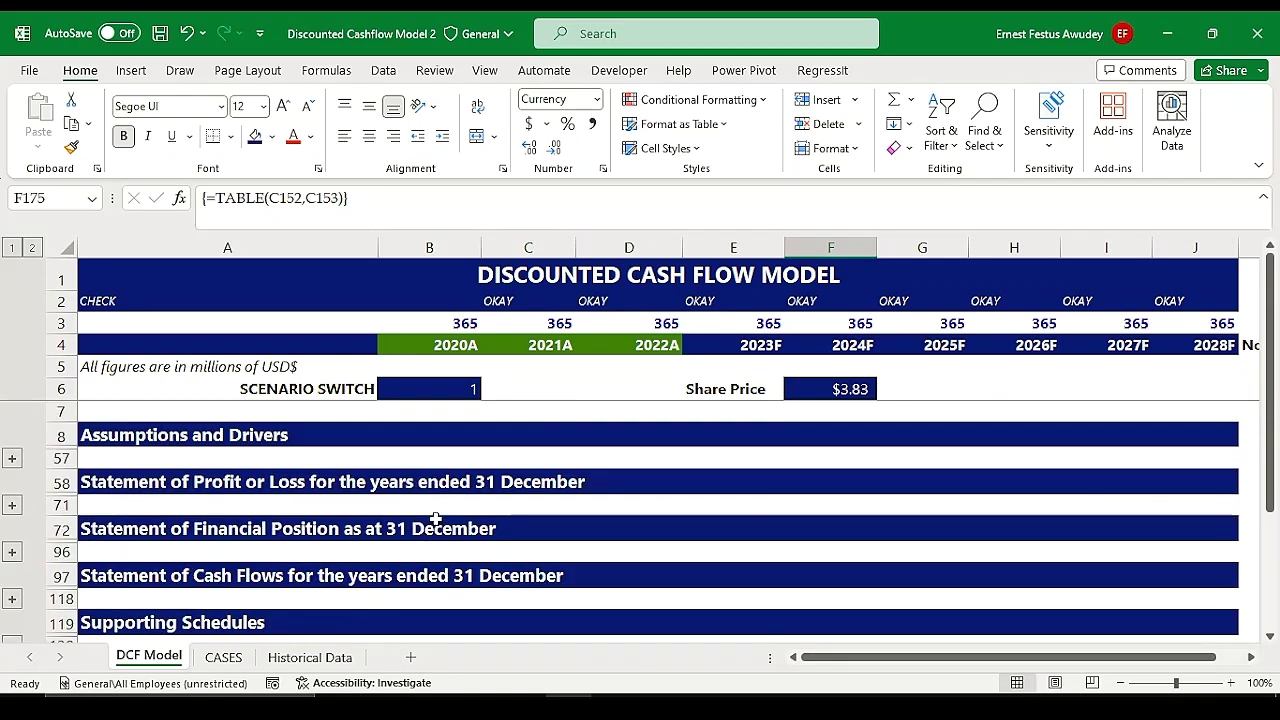
left_click(441, 389)
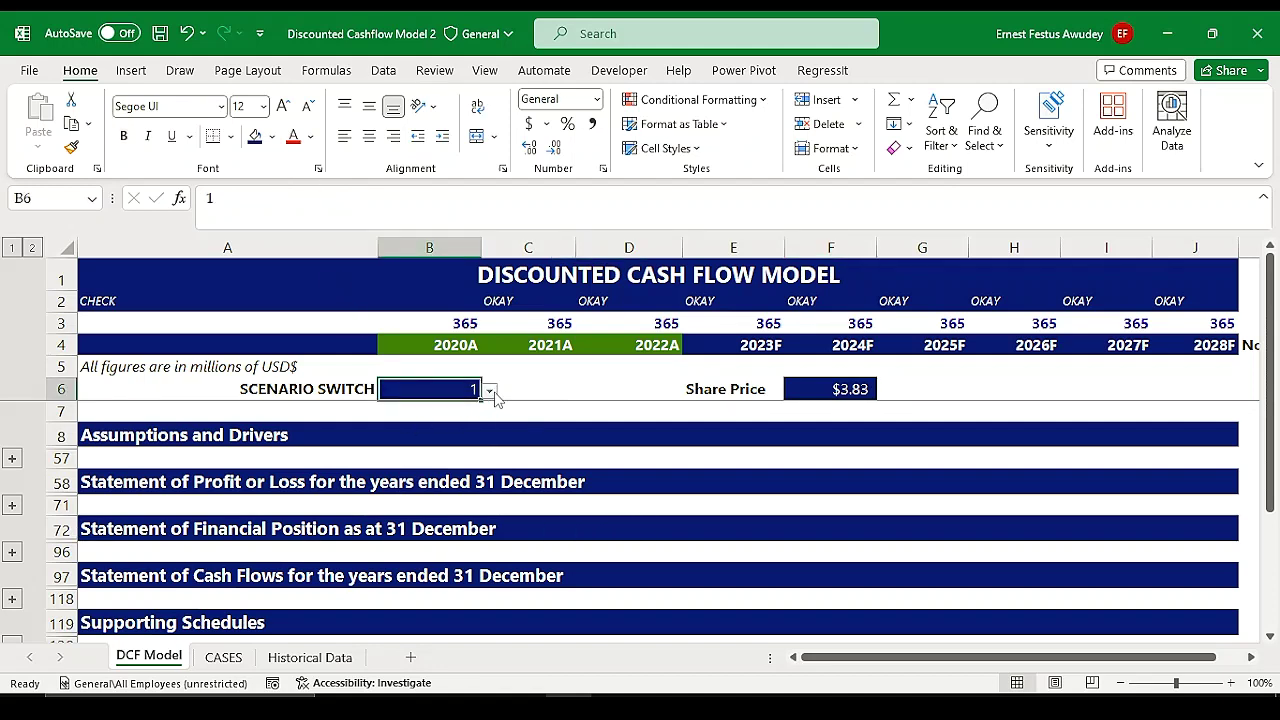
left_click(274, 138)
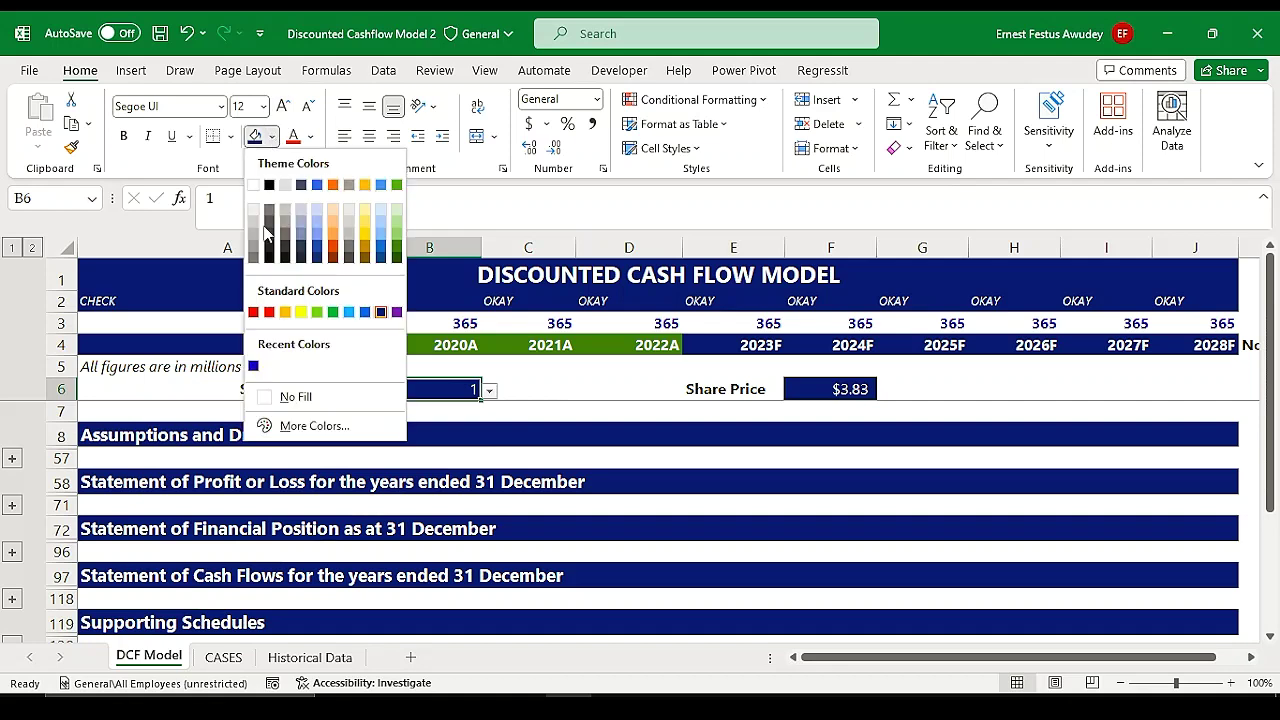
left_click(255, 314)
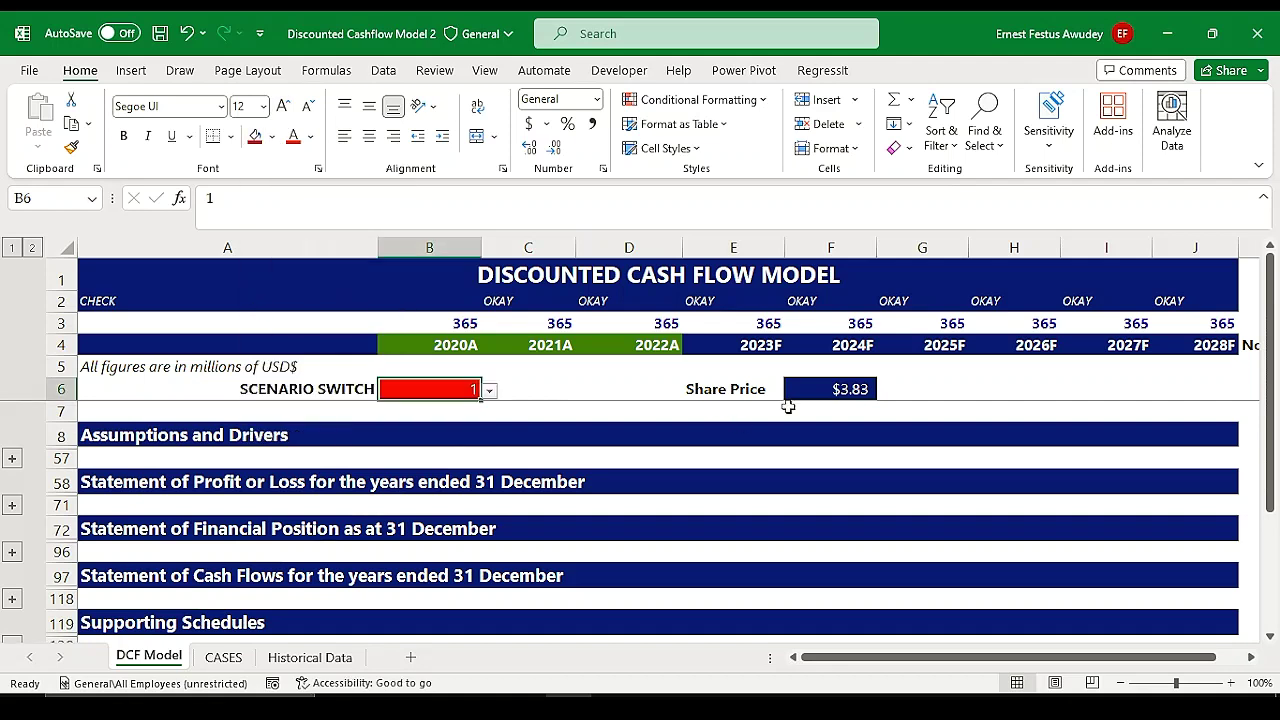
Step: Fill the Share Price cell F6 with purple
left_click(832, 390)
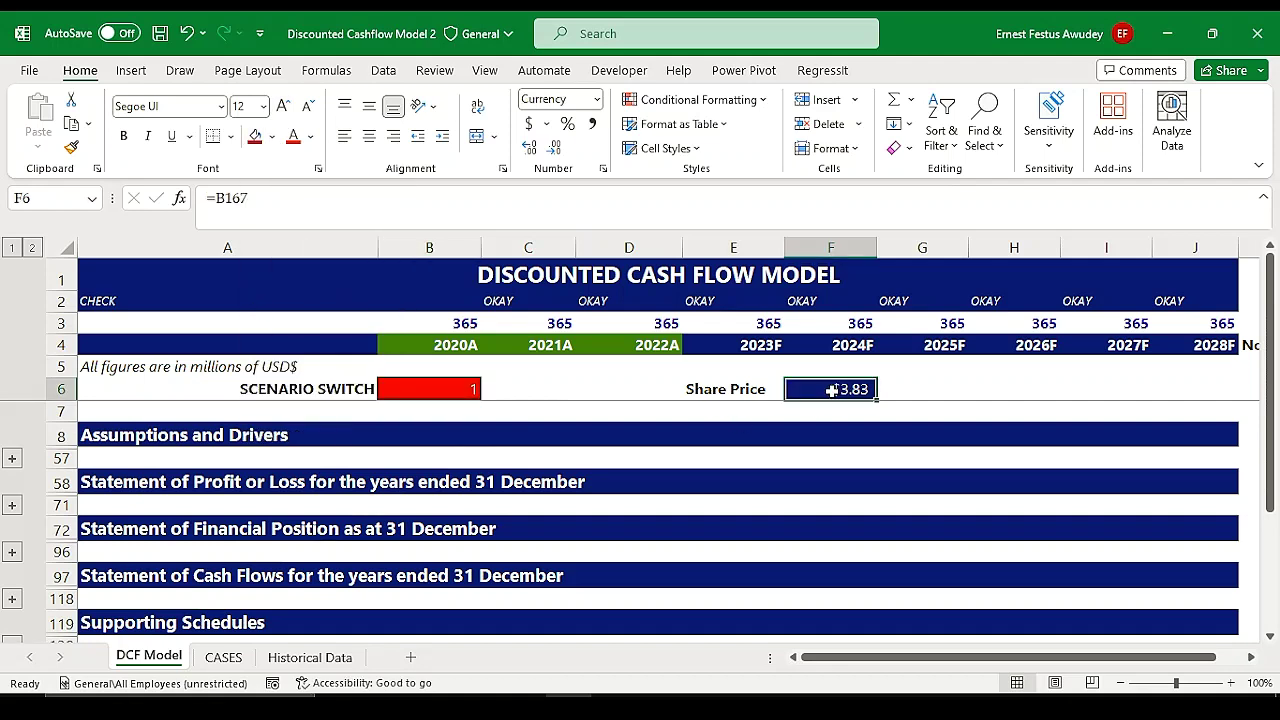
left_click(272, 137)
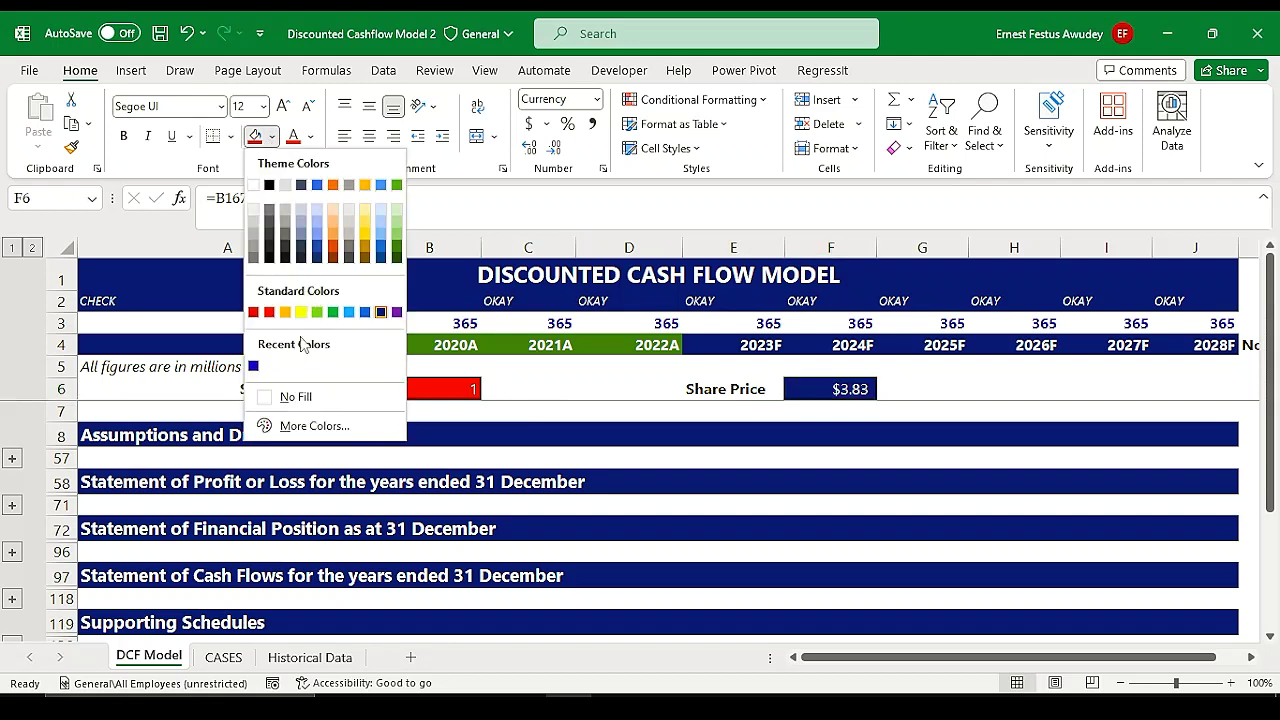
left_click(397, 312)
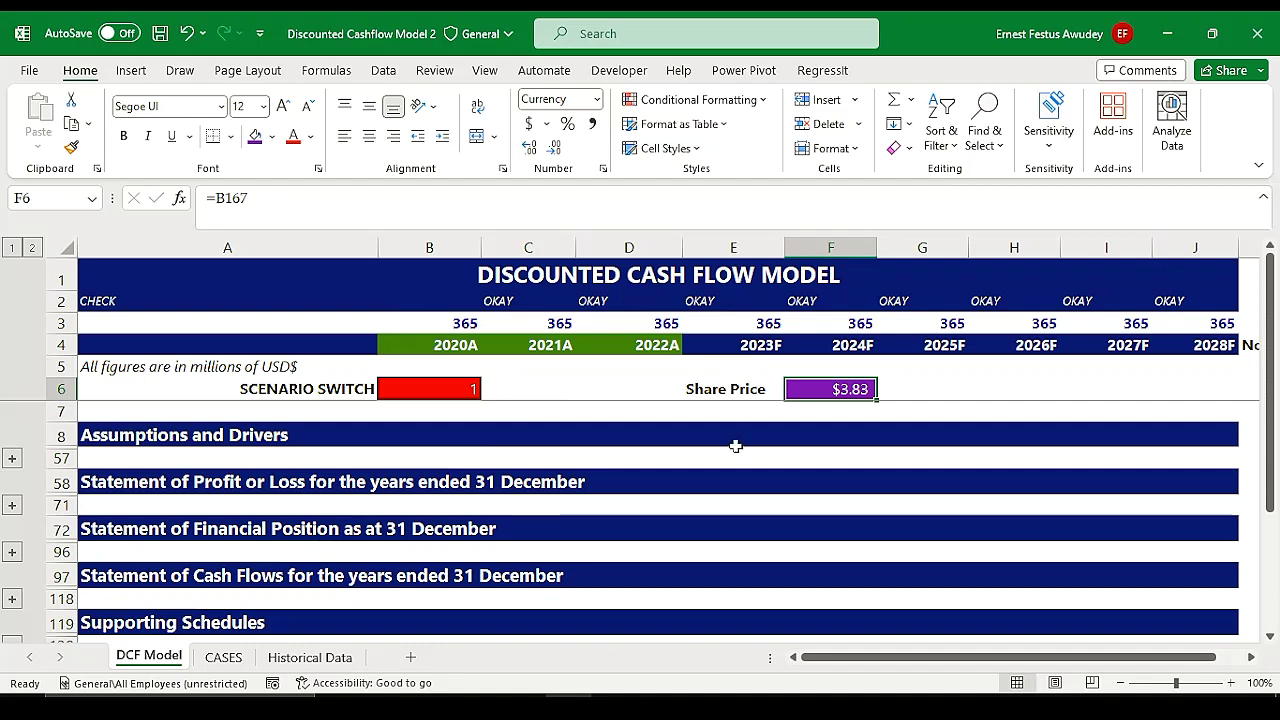
left_click(728, 483)
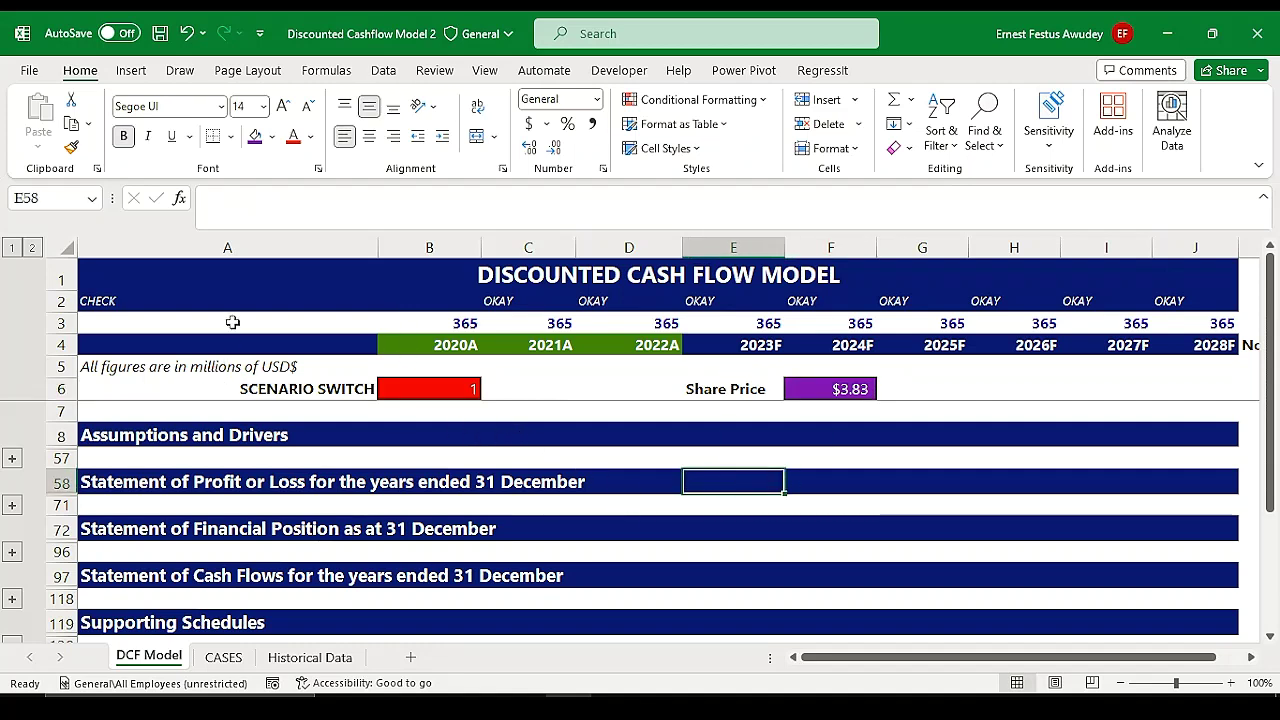
Step: Examine the CHECK row's balance check for each year from C2 across to J2
left_click(108, 302)
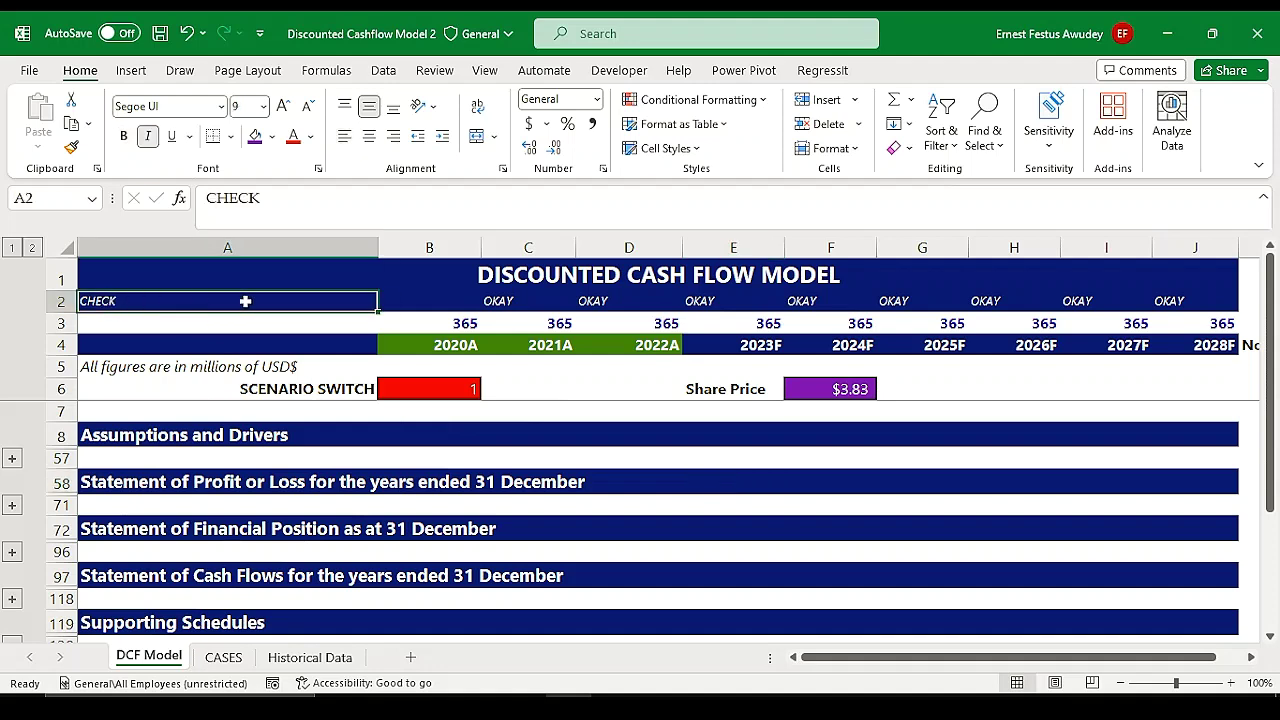
left_click_drag(368, 300, 1168, 301)
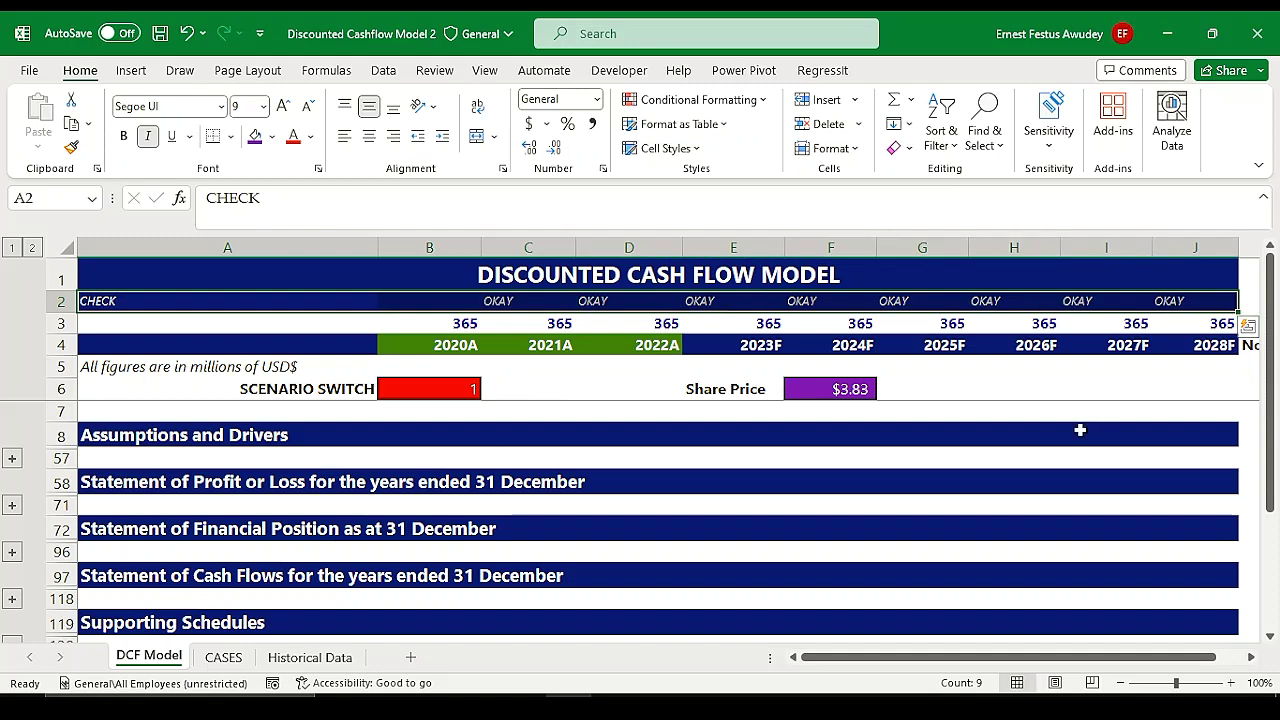
left_click(517, 306)
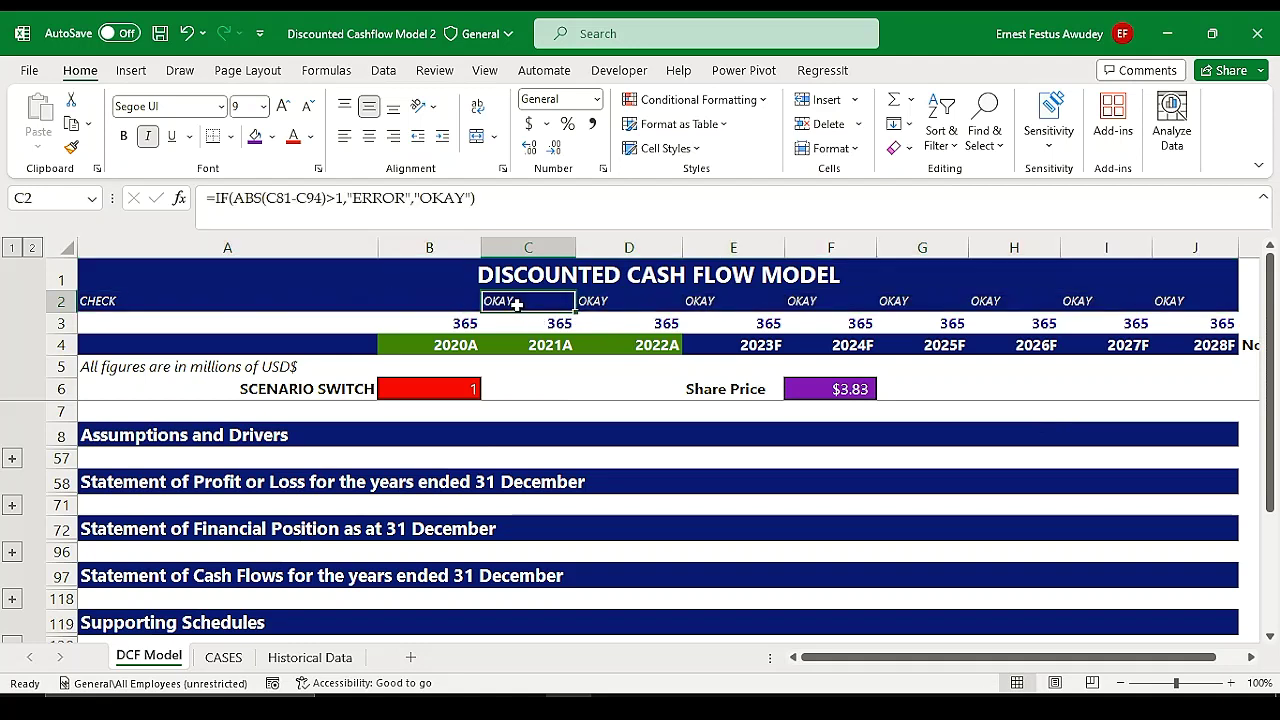
left_click(611, 306)
left_click(703, 305)
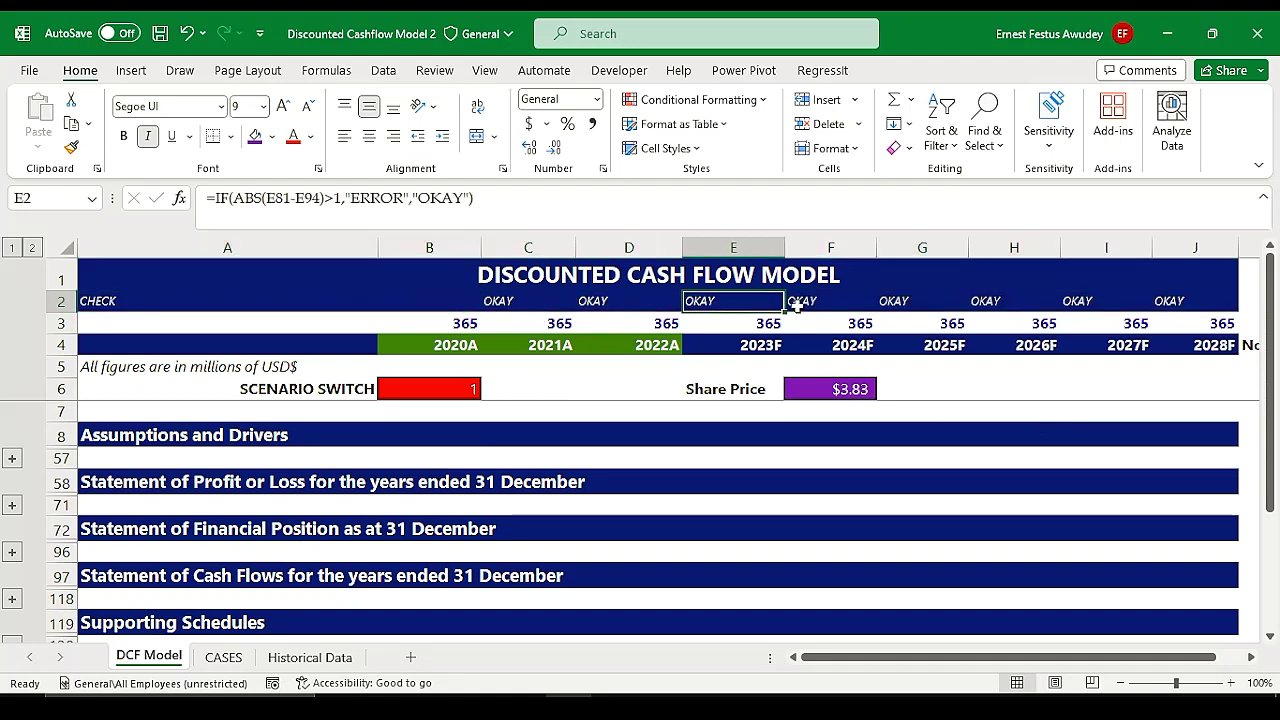
left_click(813, 303)
left_click(906, 302)
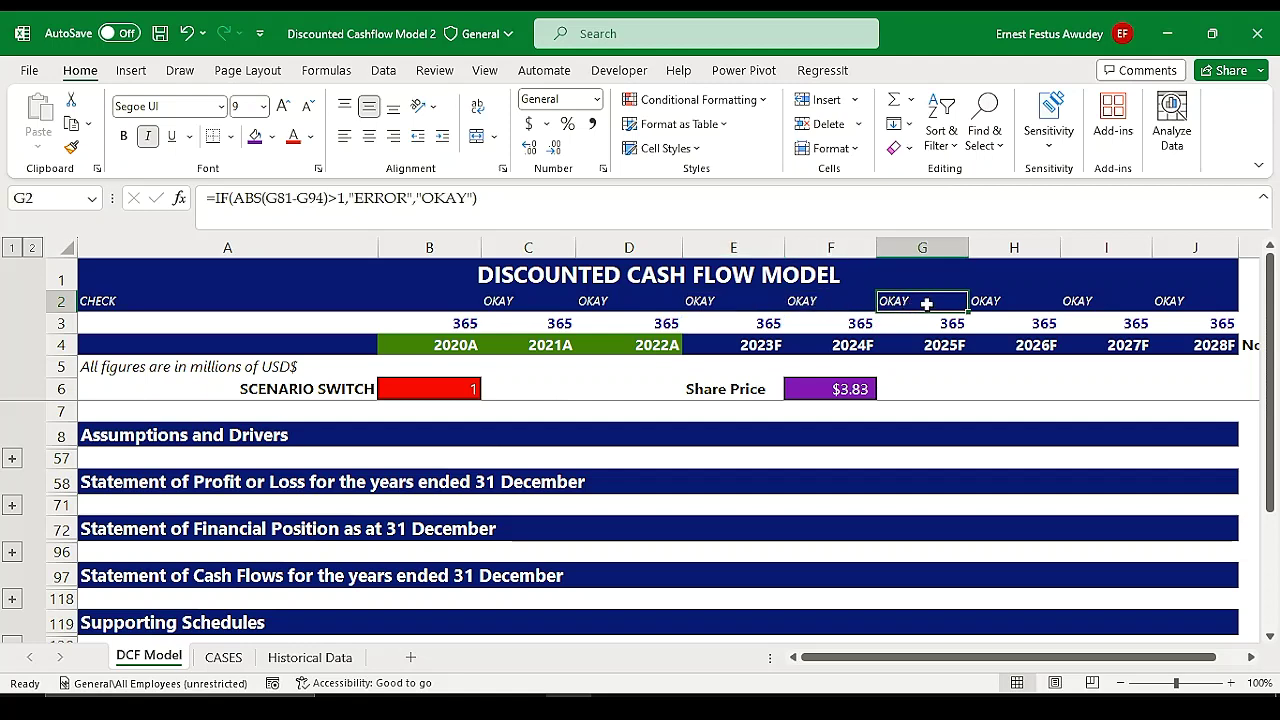
left_click(990, 301)
left_click(1128, 301)
left_click(1179, 302)
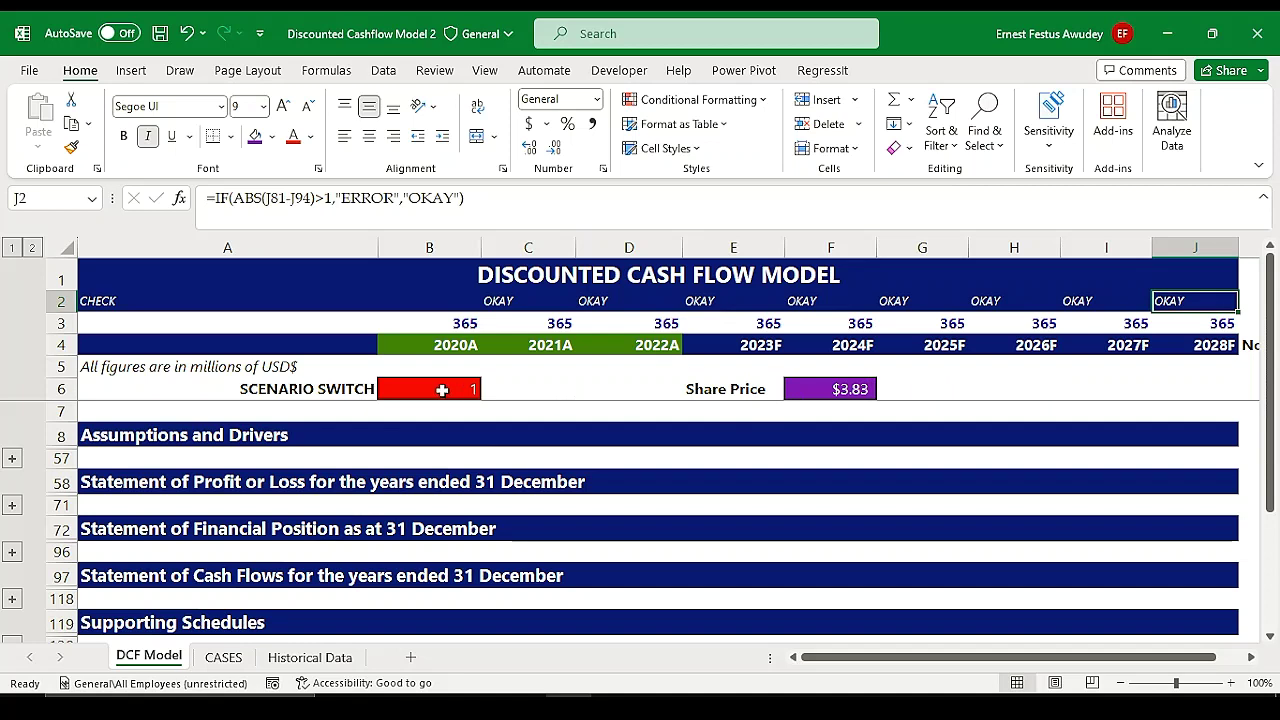
Step: Review the statements on the Historical Data sheet and return to the DCF Model sheet
left_click(444, 391)
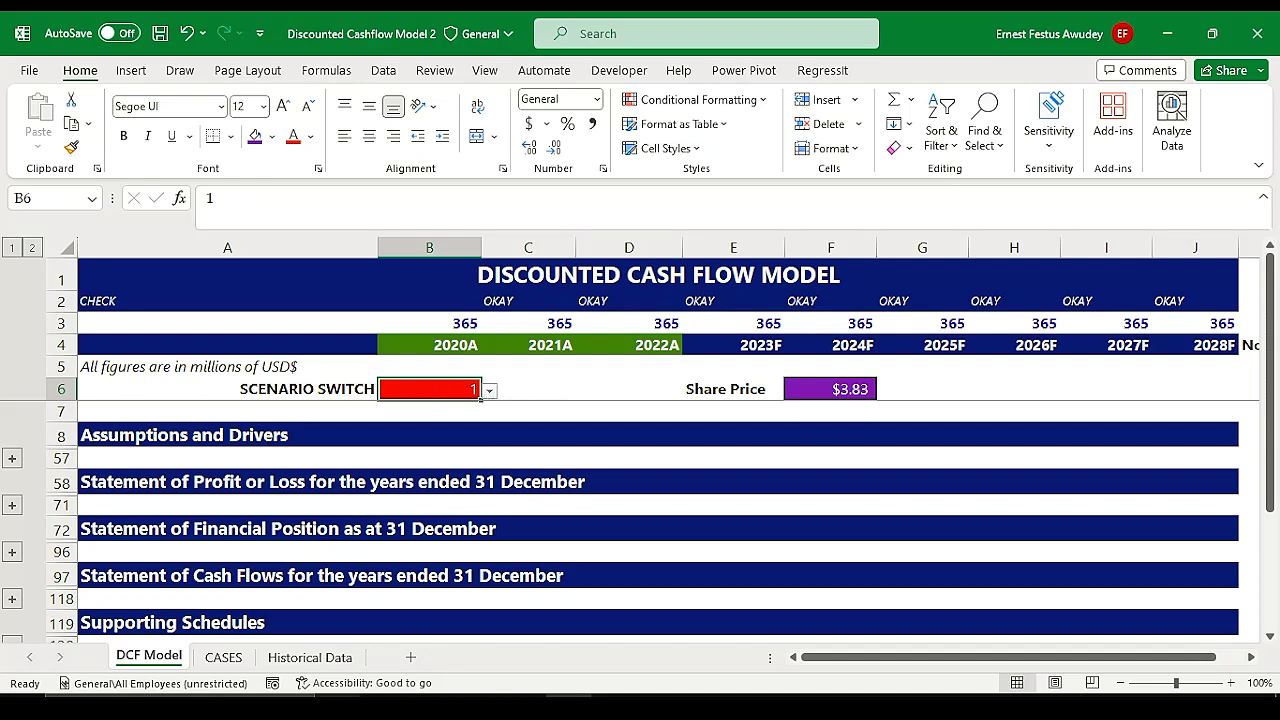
left_click(313, 662)
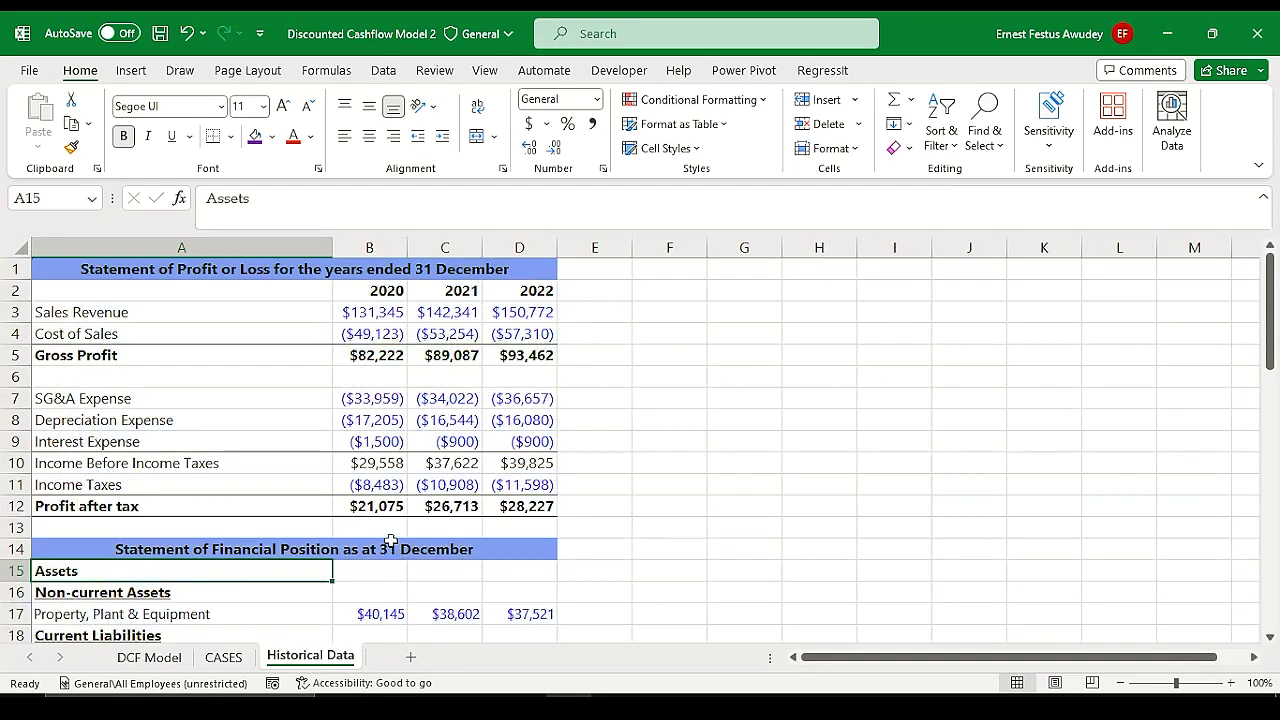
scroll(300, 440, "down", 3)
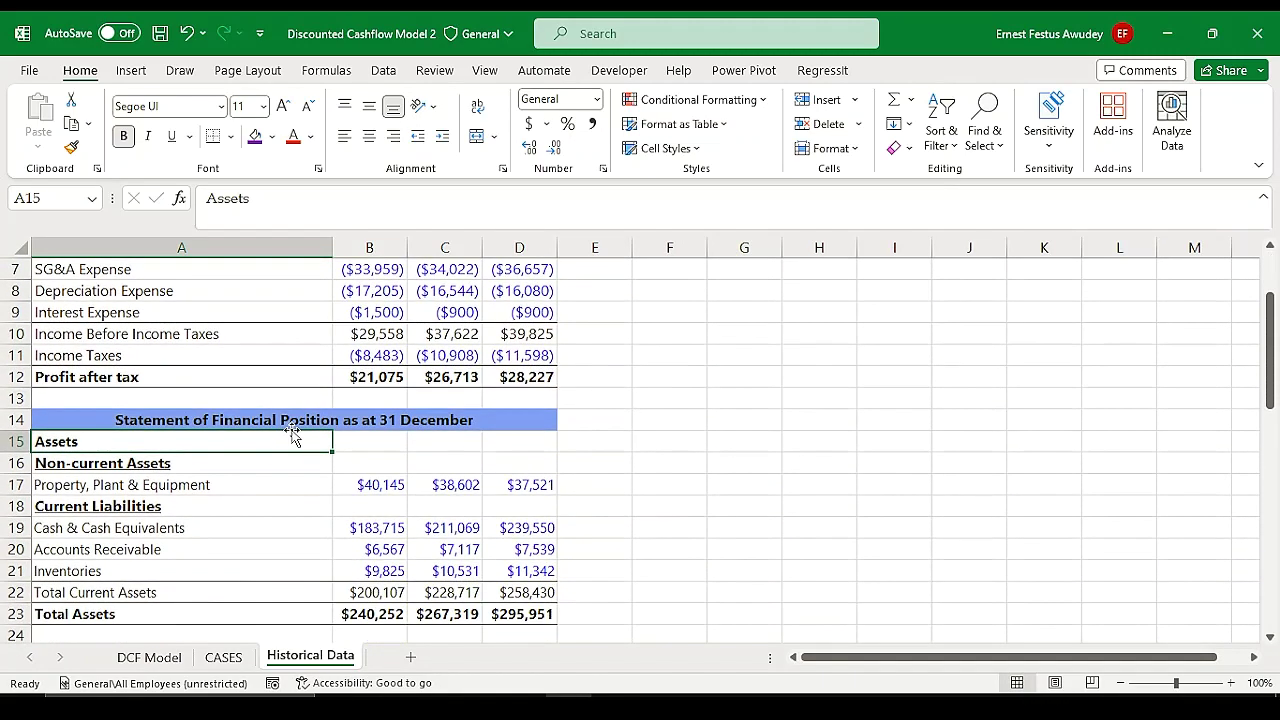
scroll(328, 455, "up", 3)
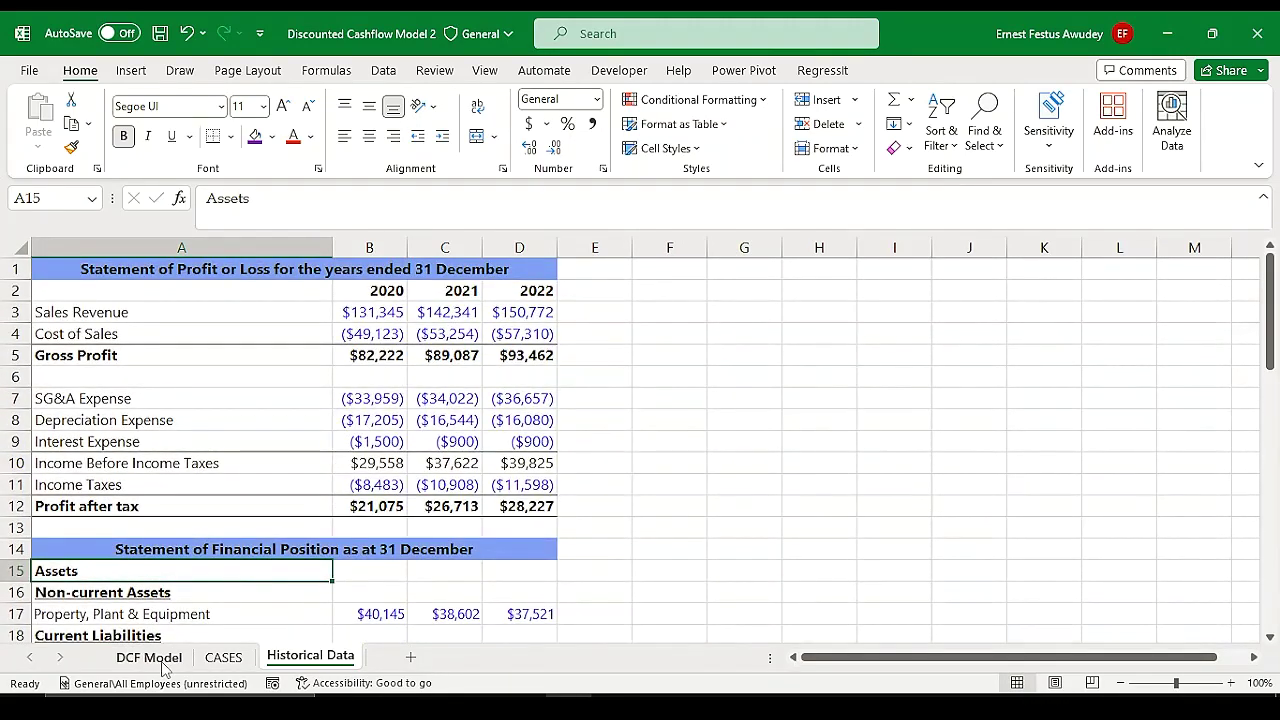
left_click(163, 660)
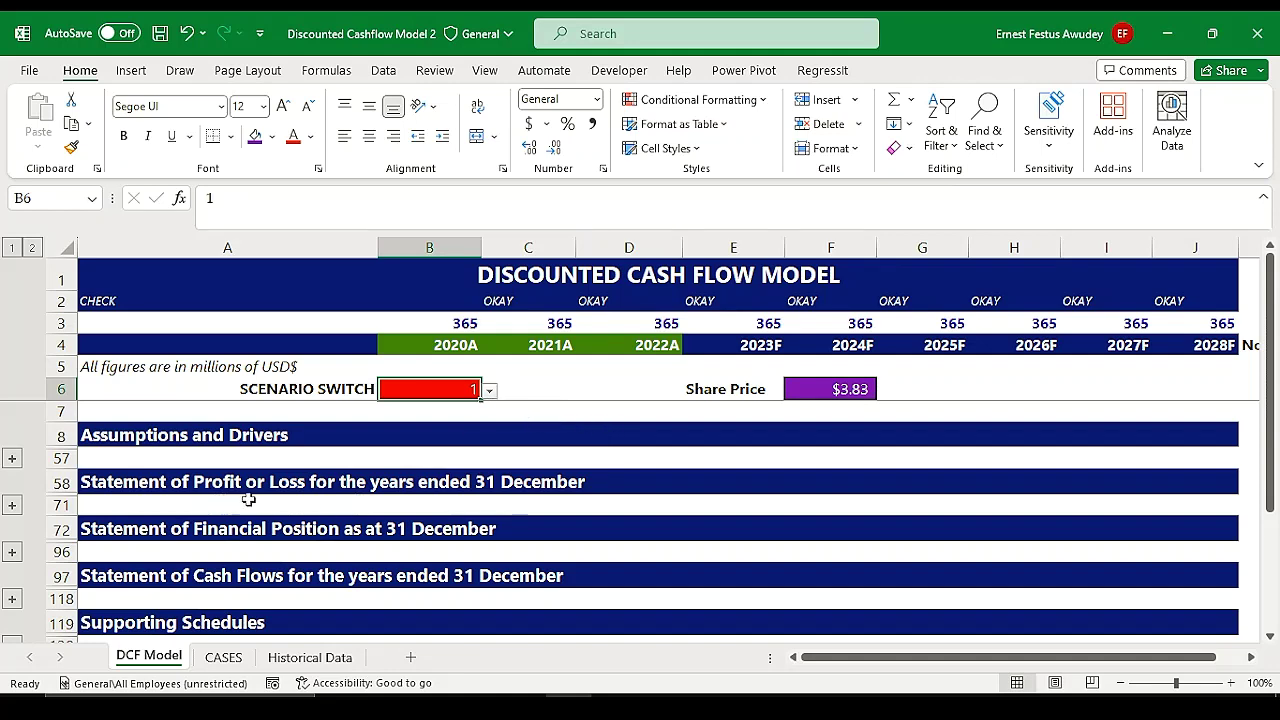
scroll(320, 507, "down", 2)
scroll(329, 506, "up", 3)
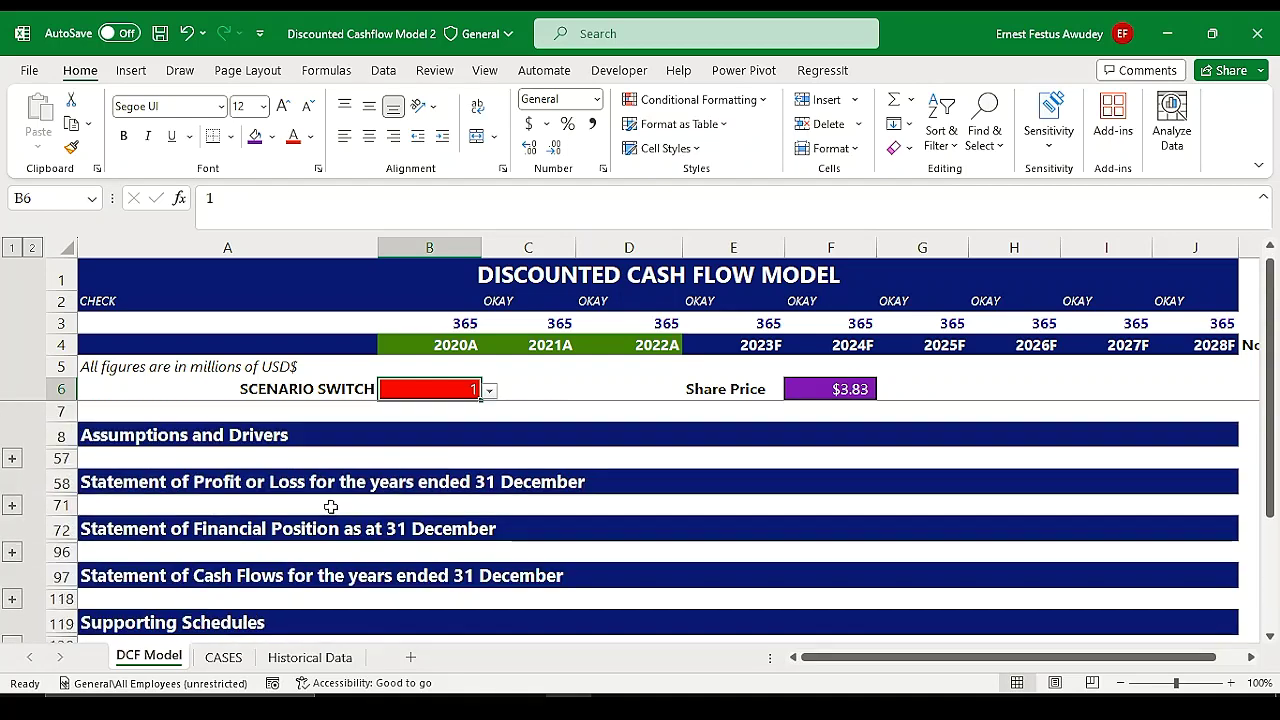
Step: Examine the arguments of the balance check formula in C2, including its ABS difference test and ERROR and OKAY outcomes
left_click(516, 296)
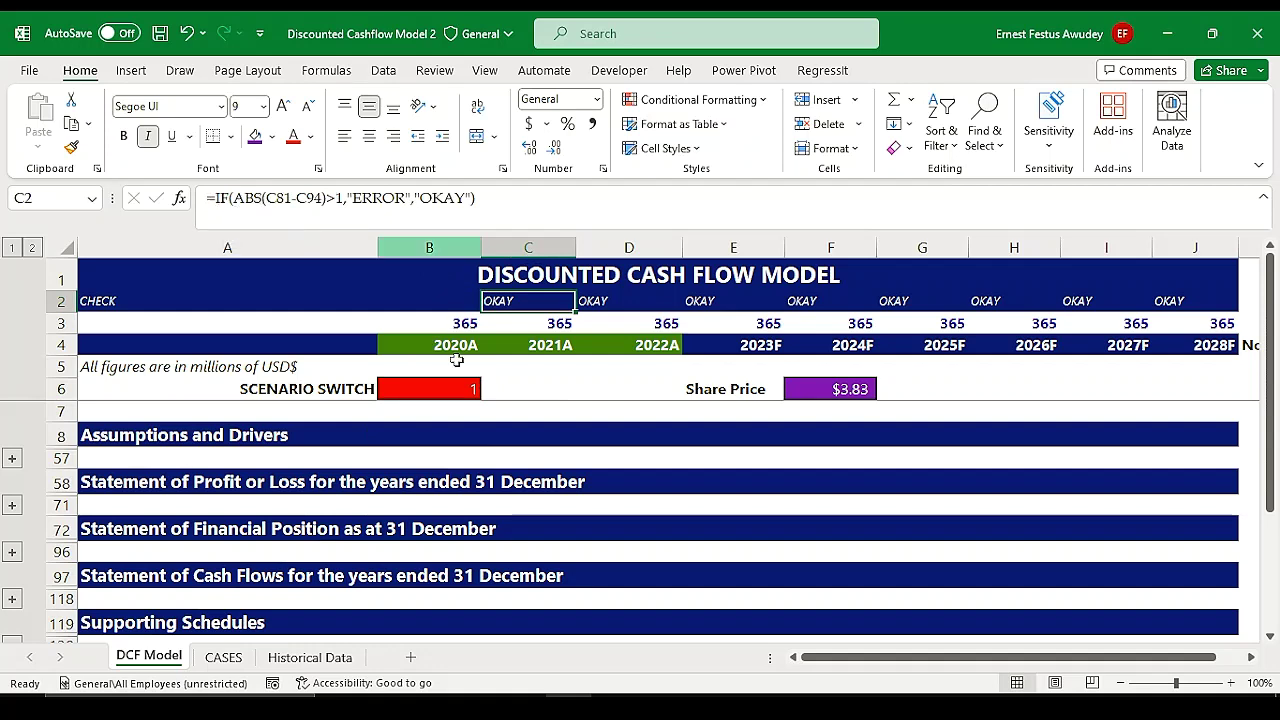
left_click(597, 301)
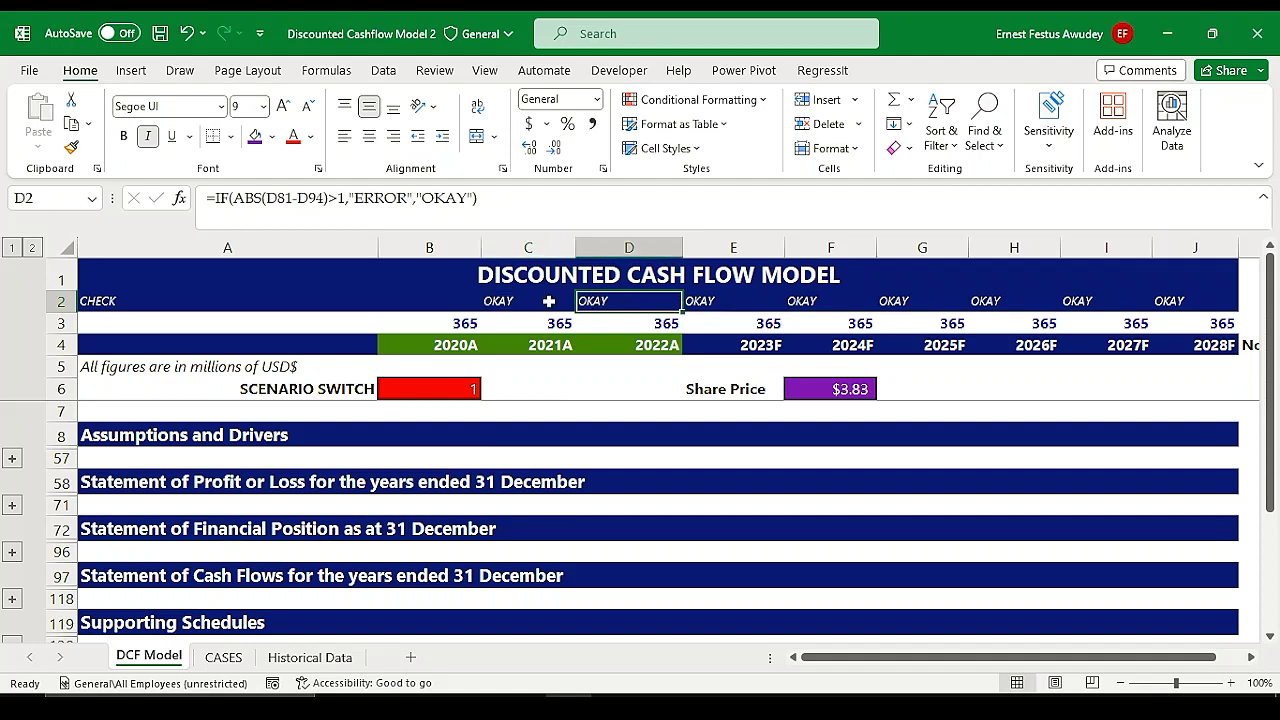
left_click(520, 301)
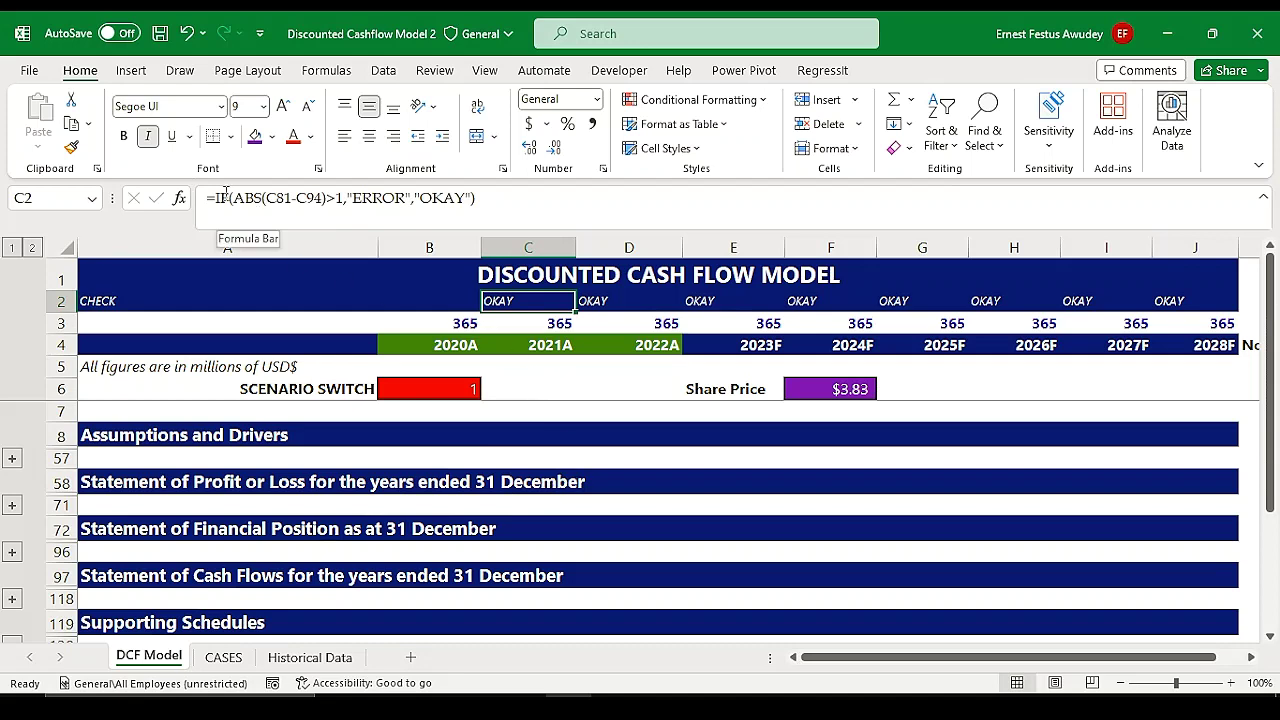
left_click_drag(234, 200, 330, 204)
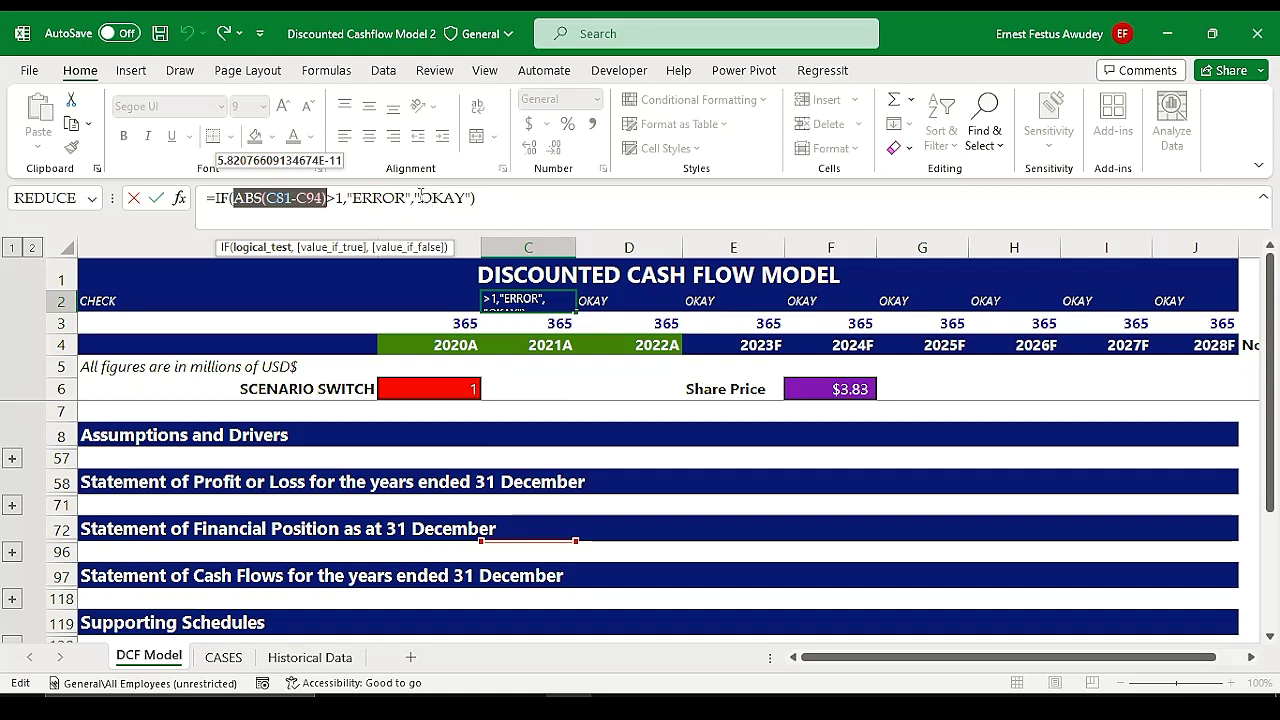
left_click_drag(410, 197, 476, 200)
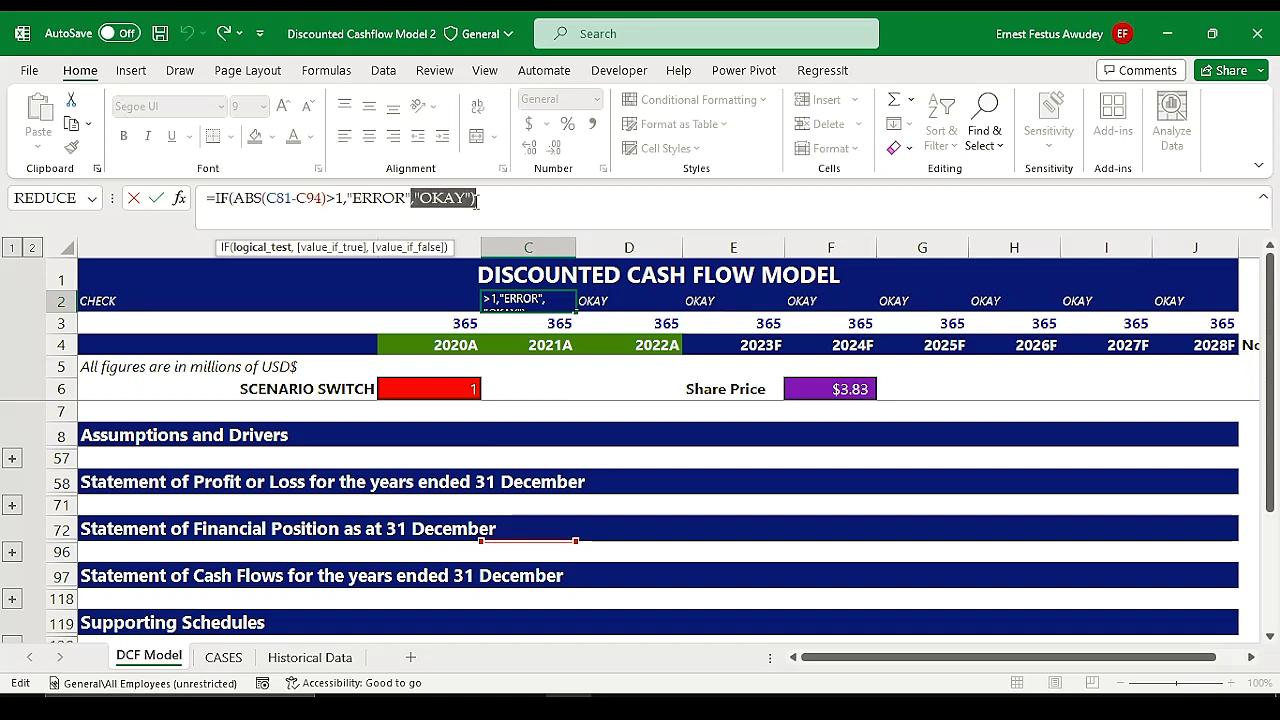
left_click(380, 198)
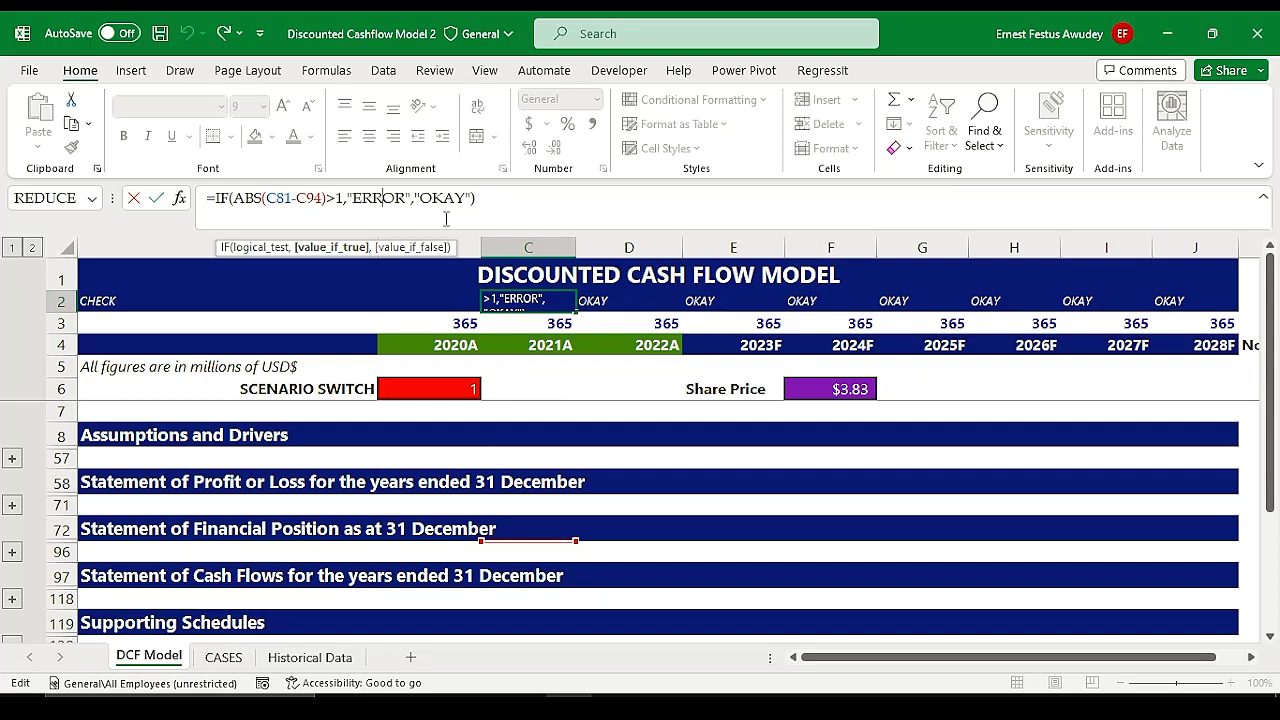
left_click(550, 456)
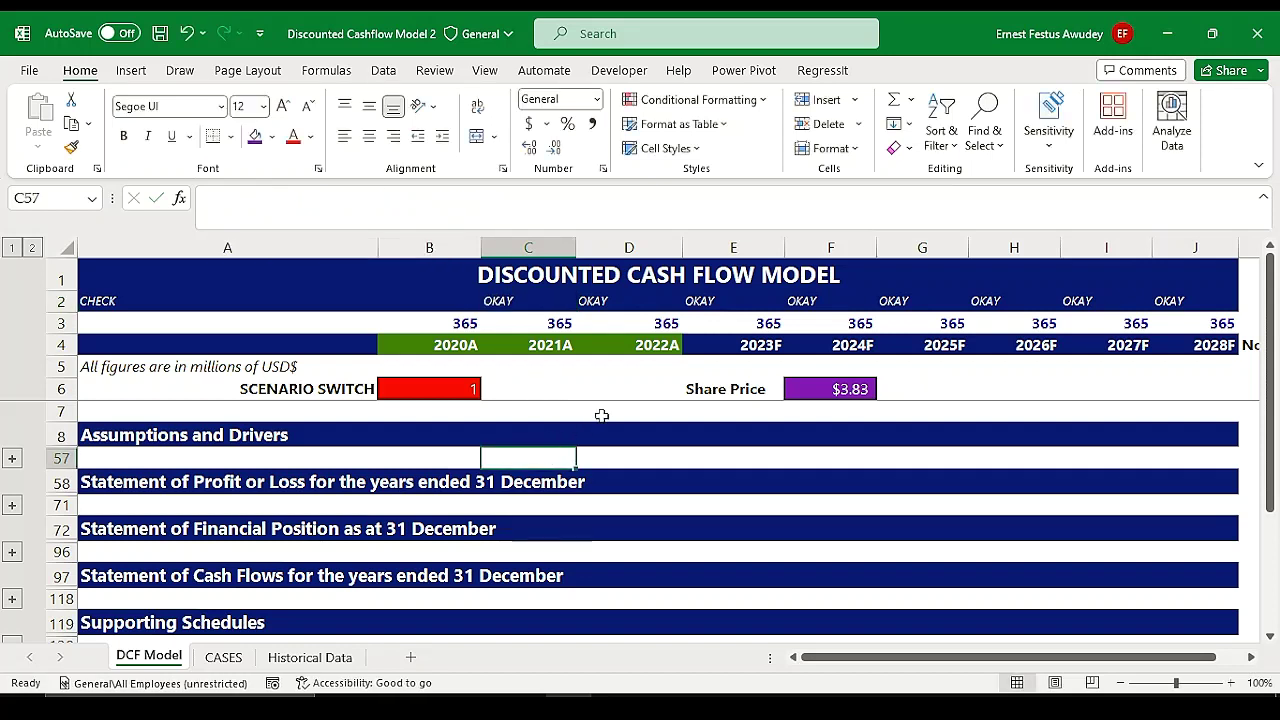
Step: Inspect the balance check formulas along the CHECK row from C2 to J2
left_click(601, 300)
left_click(521, 302)
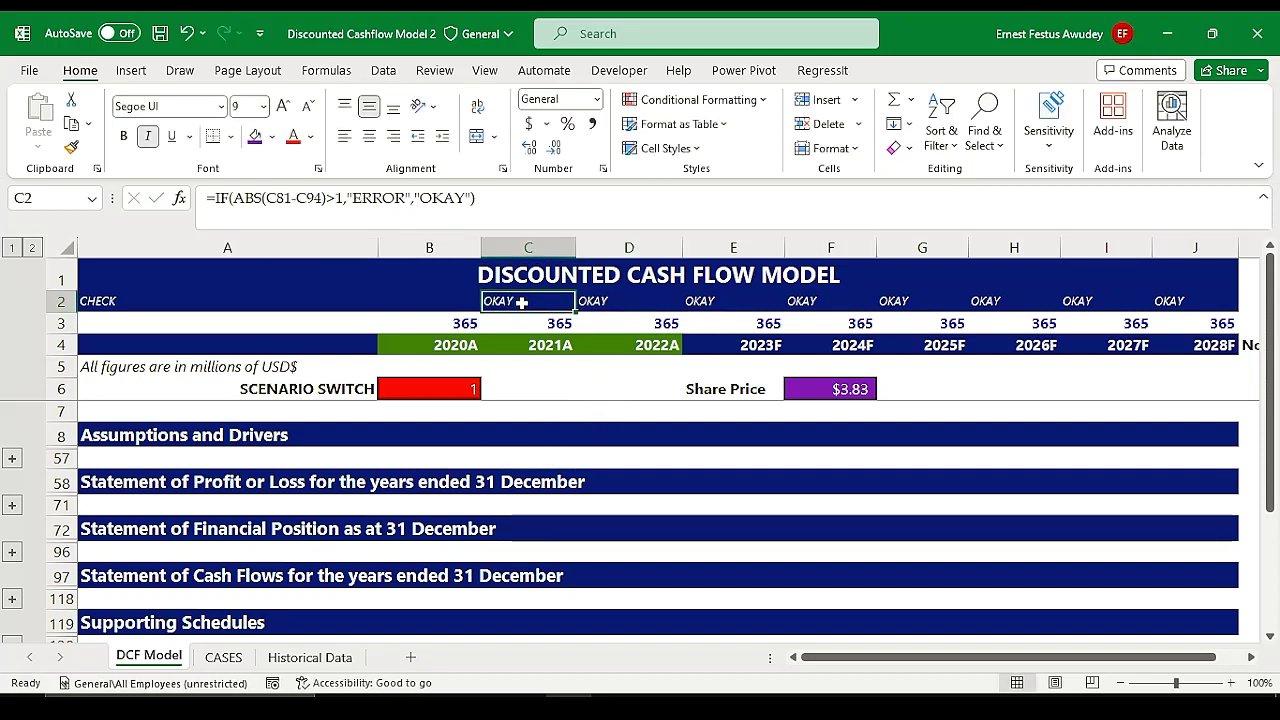
left_click(605, 302)
left_click(702, 303)
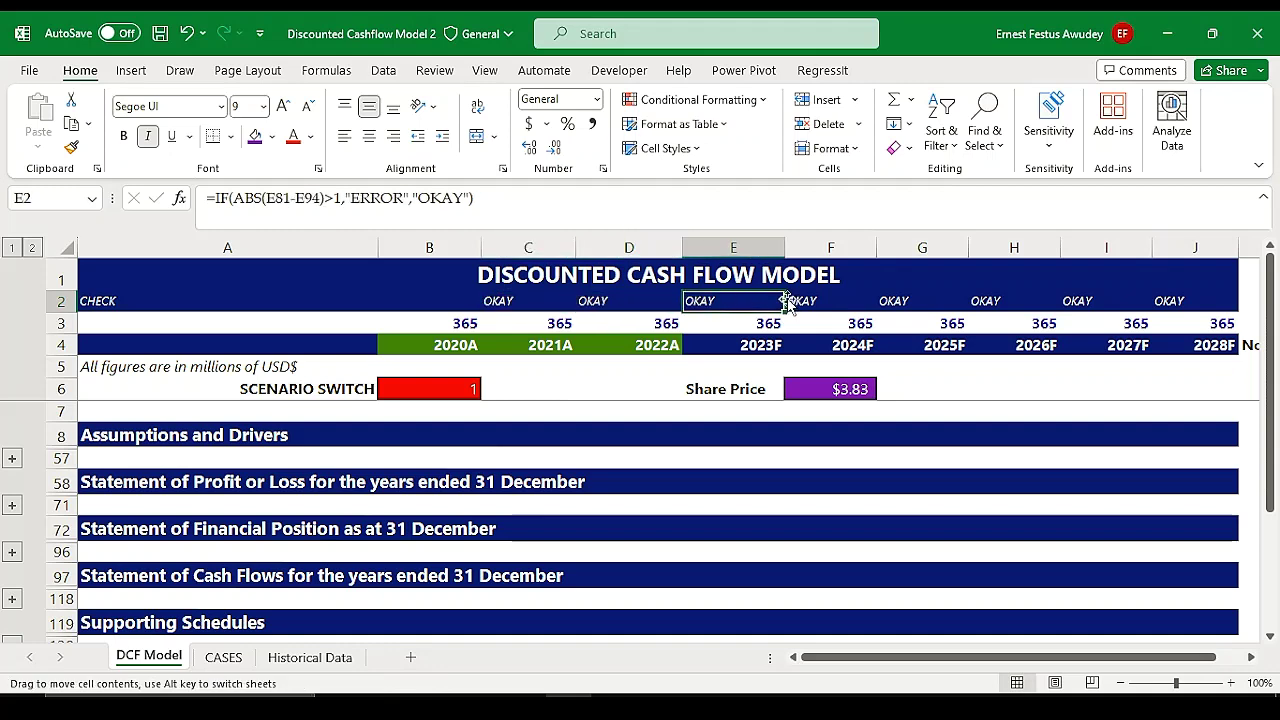
left_click(895, 301)
left_click(803, 303)
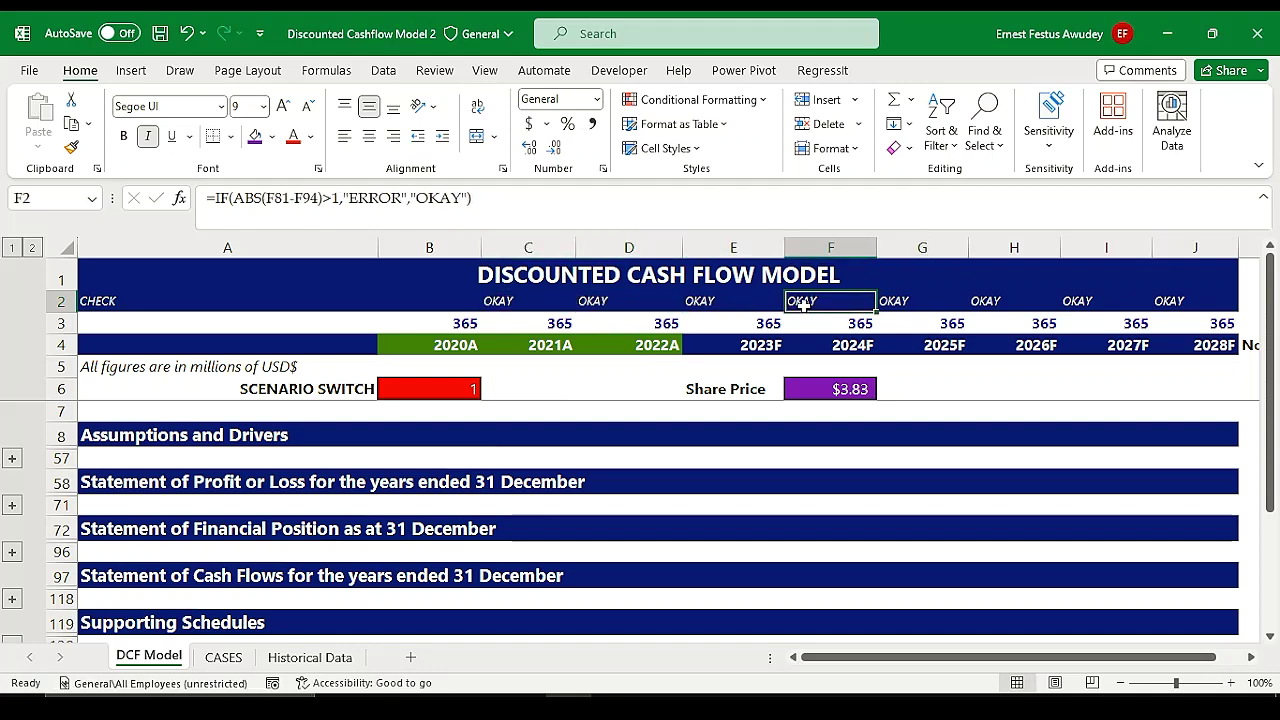
left_click(986, 303)
left_click(1086, 300)
left_click(1170, 301)
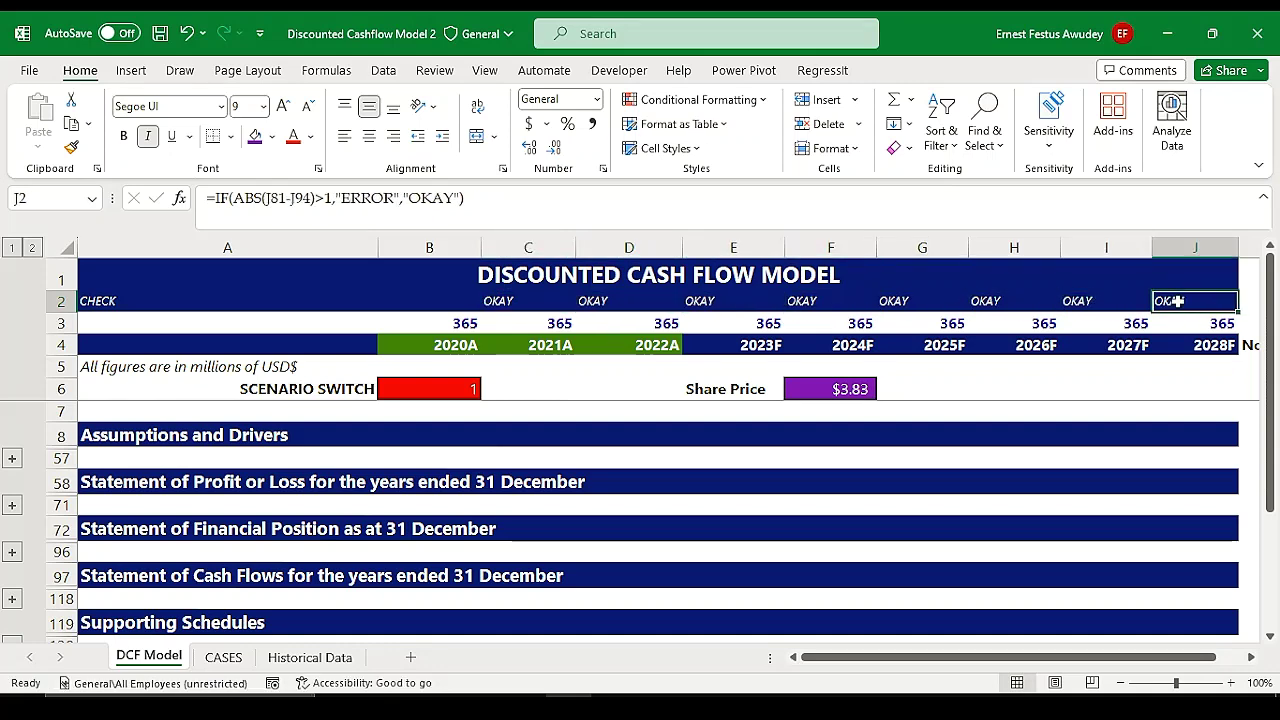
left_click(468, 302)
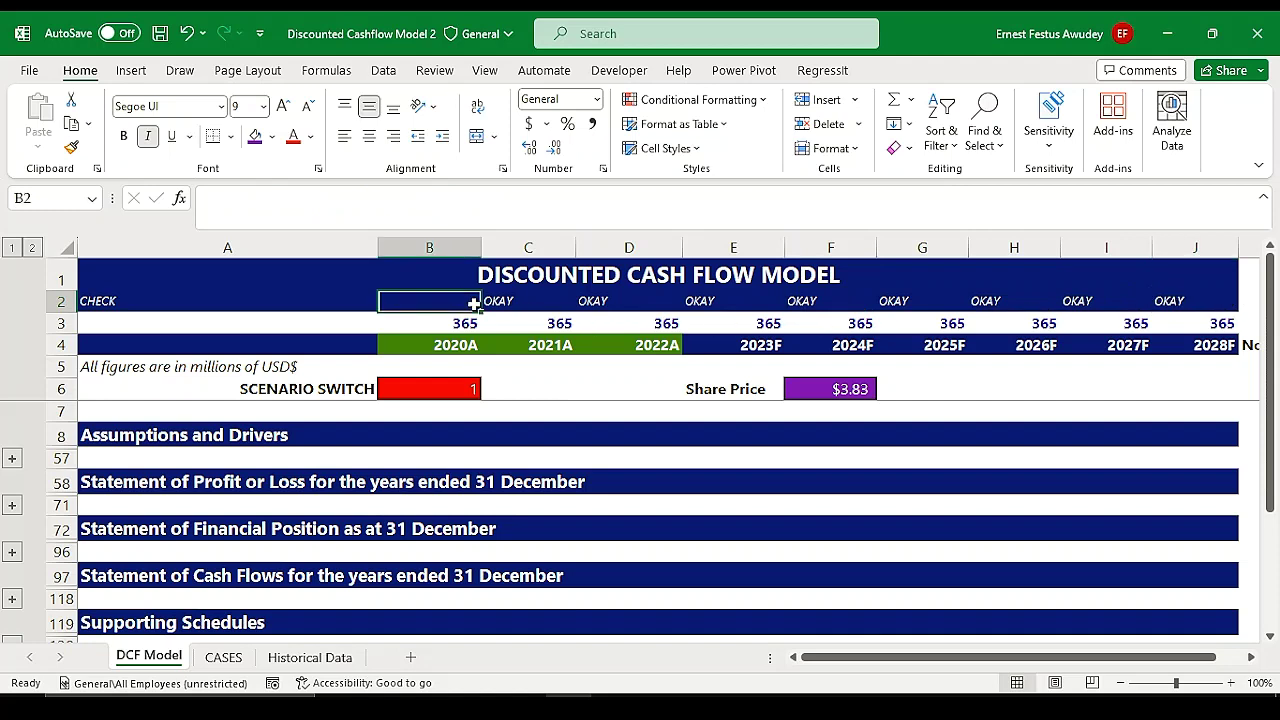
Step: Cycle the scenario switch in B6 through the other cases, including 2, and set it back to 1
left_click(464, 390)
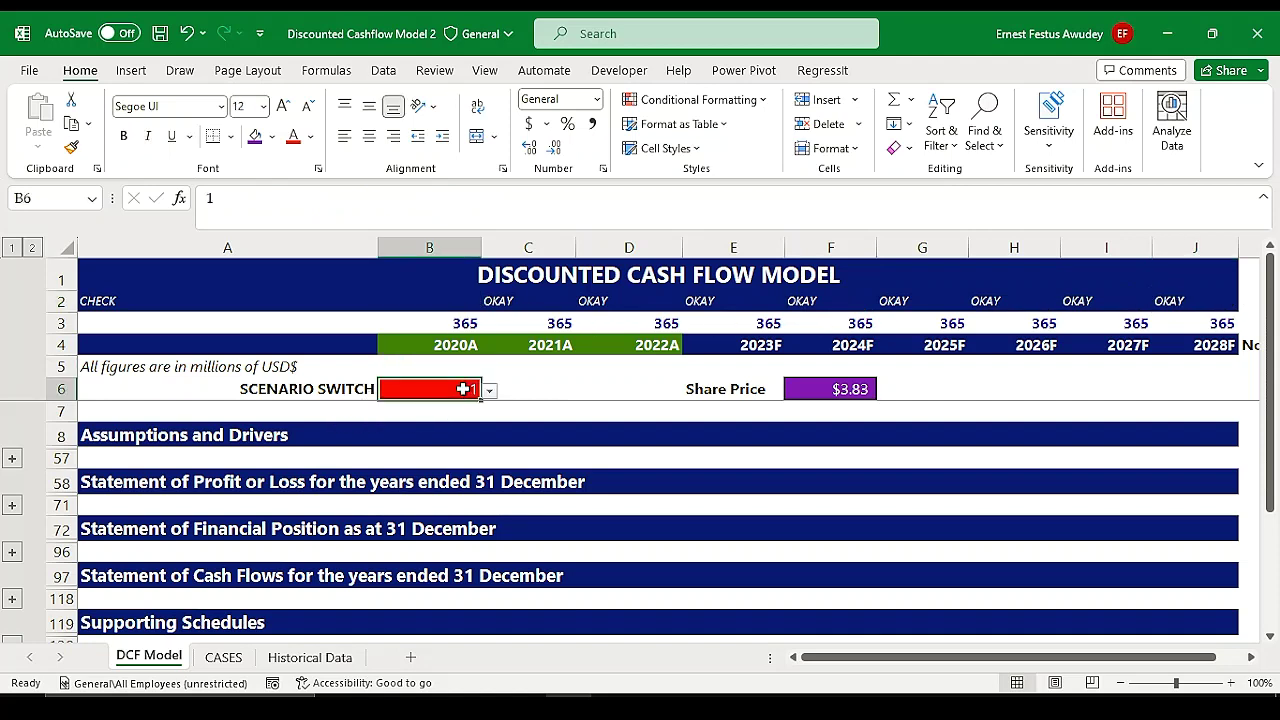
left_click(491, 392)
left_click(448, 443)
left_click(489, 391)
left_click(452, 427)
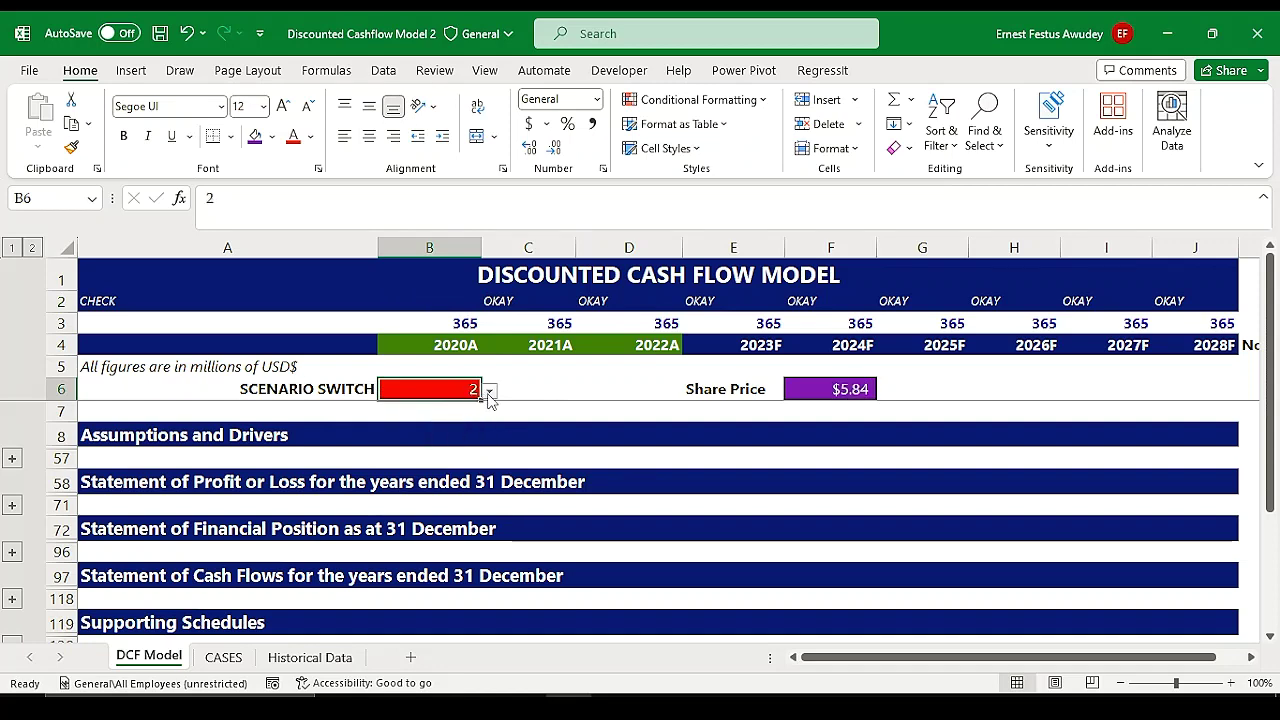
left_click(489, 391)
left_click(466, 410)
Step: Add a new worksheet and name it Cover Page
left_click(411, 658)
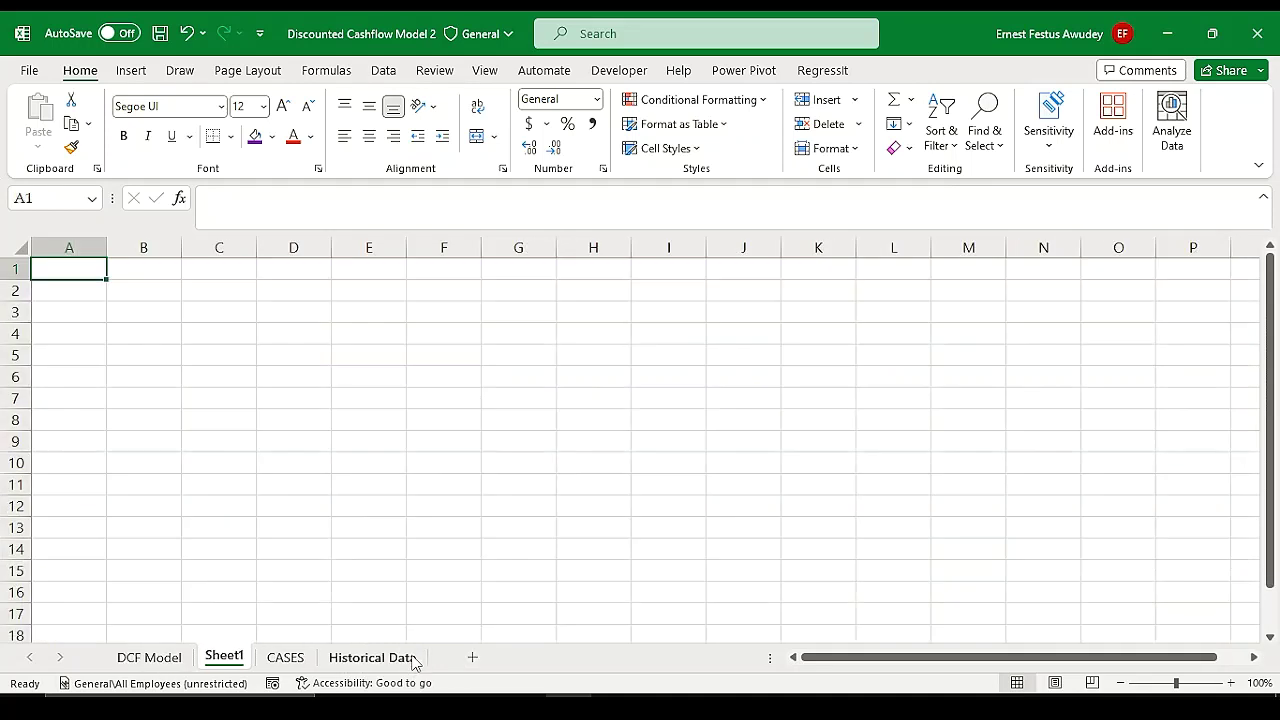
double_click(224, 657)
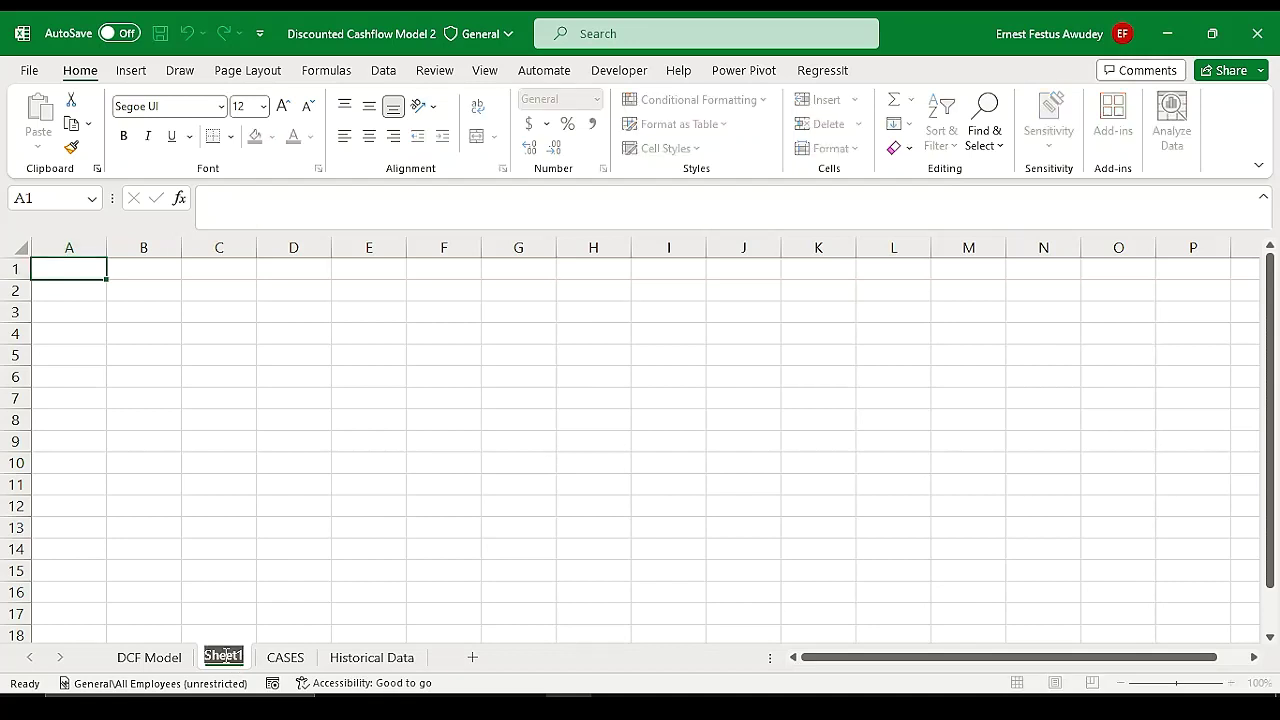
type("Cover Page")
key("Return")
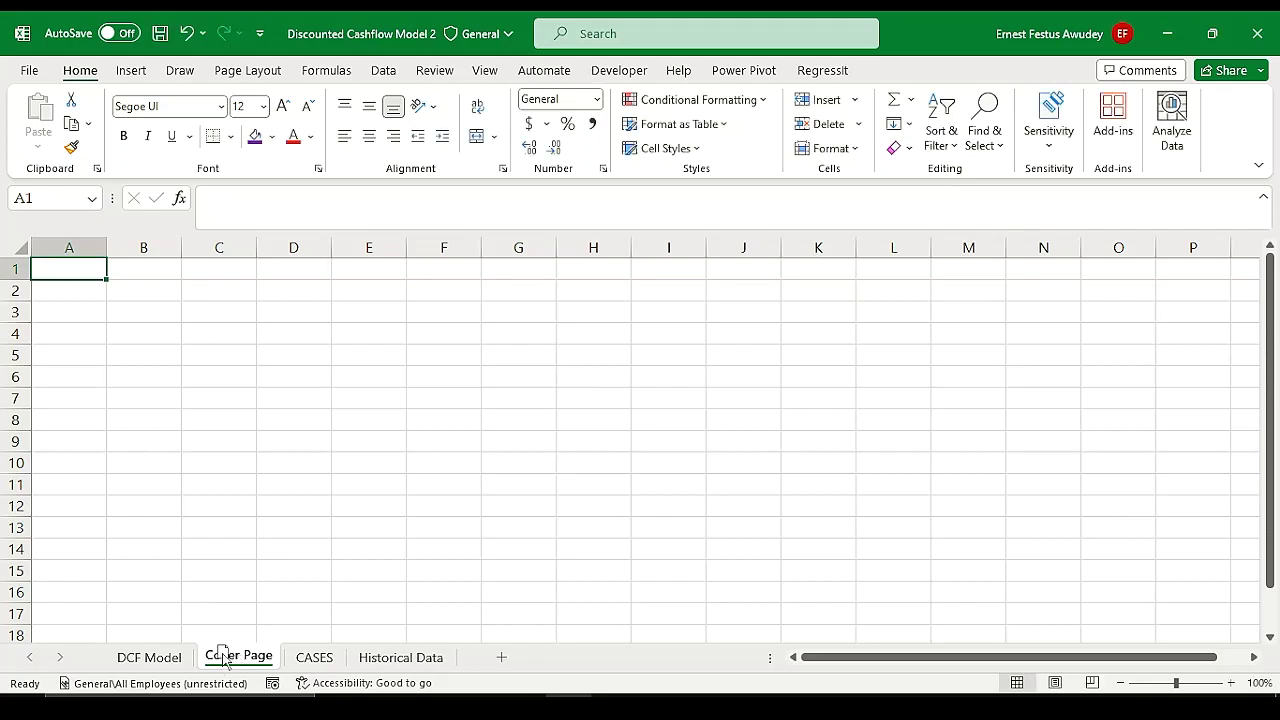
Step: Place the Cover Page sheet first and Historical Data directly after it, and return to Cover Page
left_click_drag(157, 655, 110, 655)
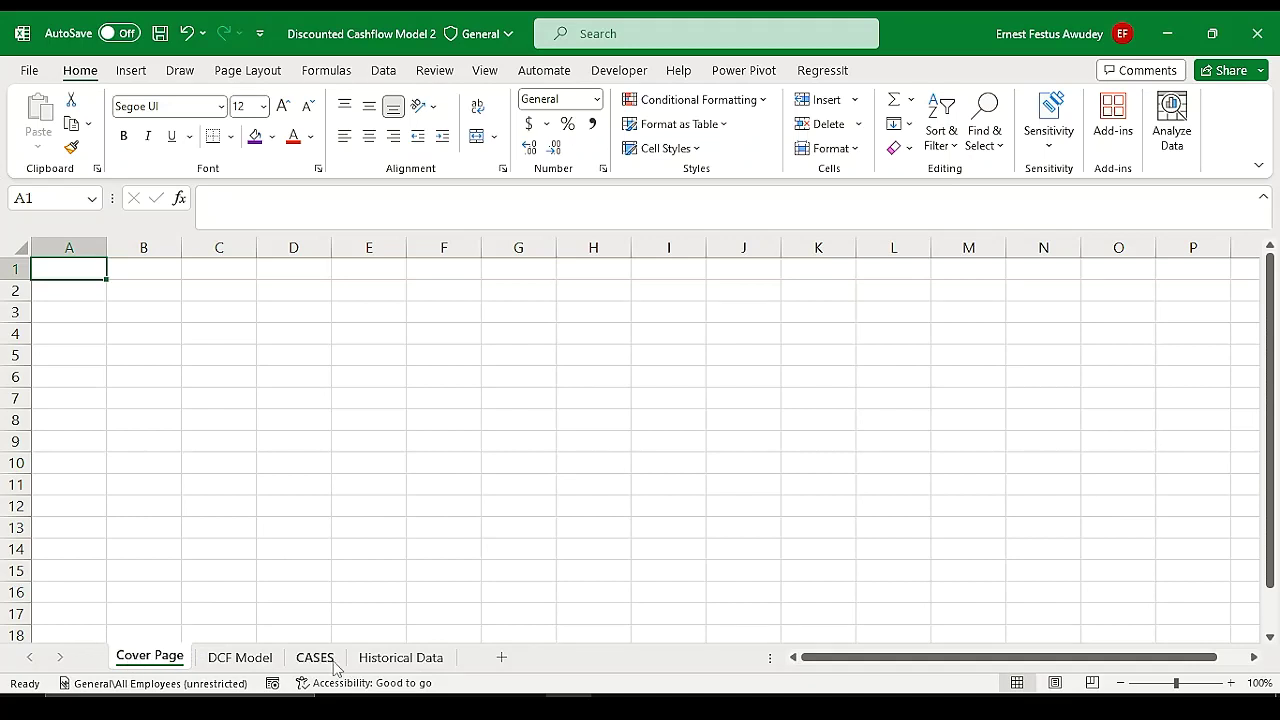
left_click_drag(398, 667, 203, 660)
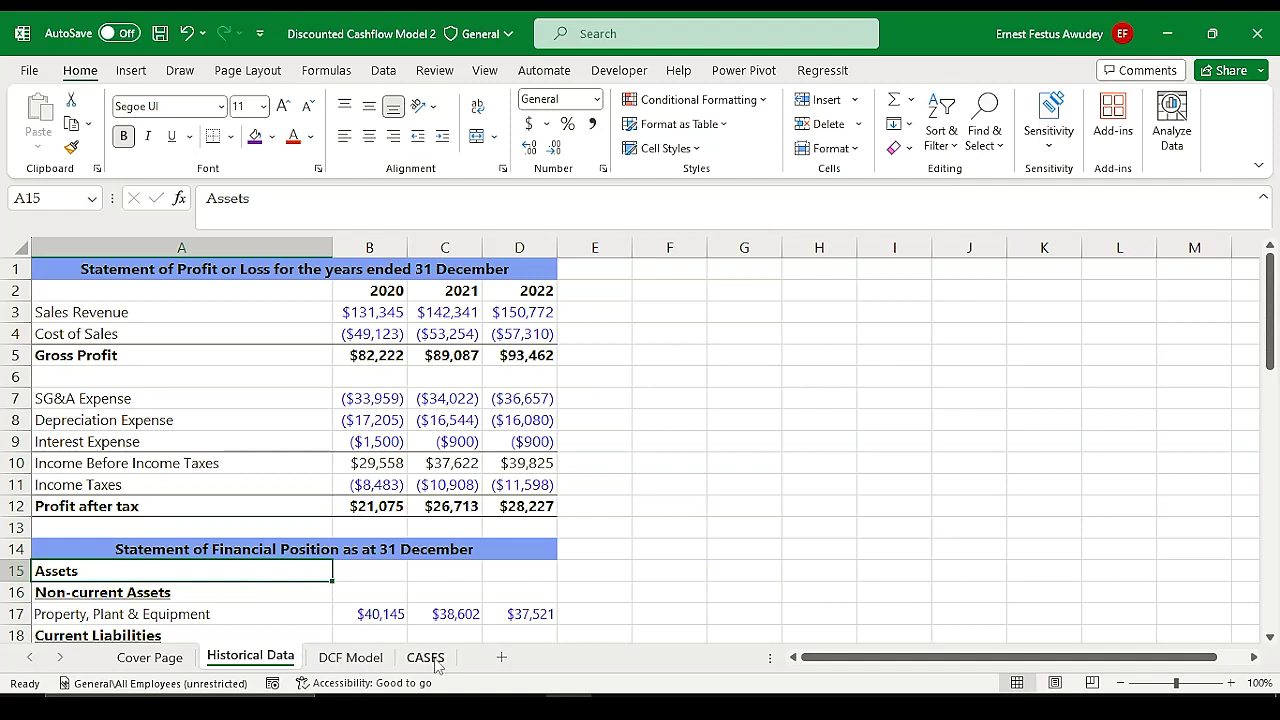
left_click(150, 658)
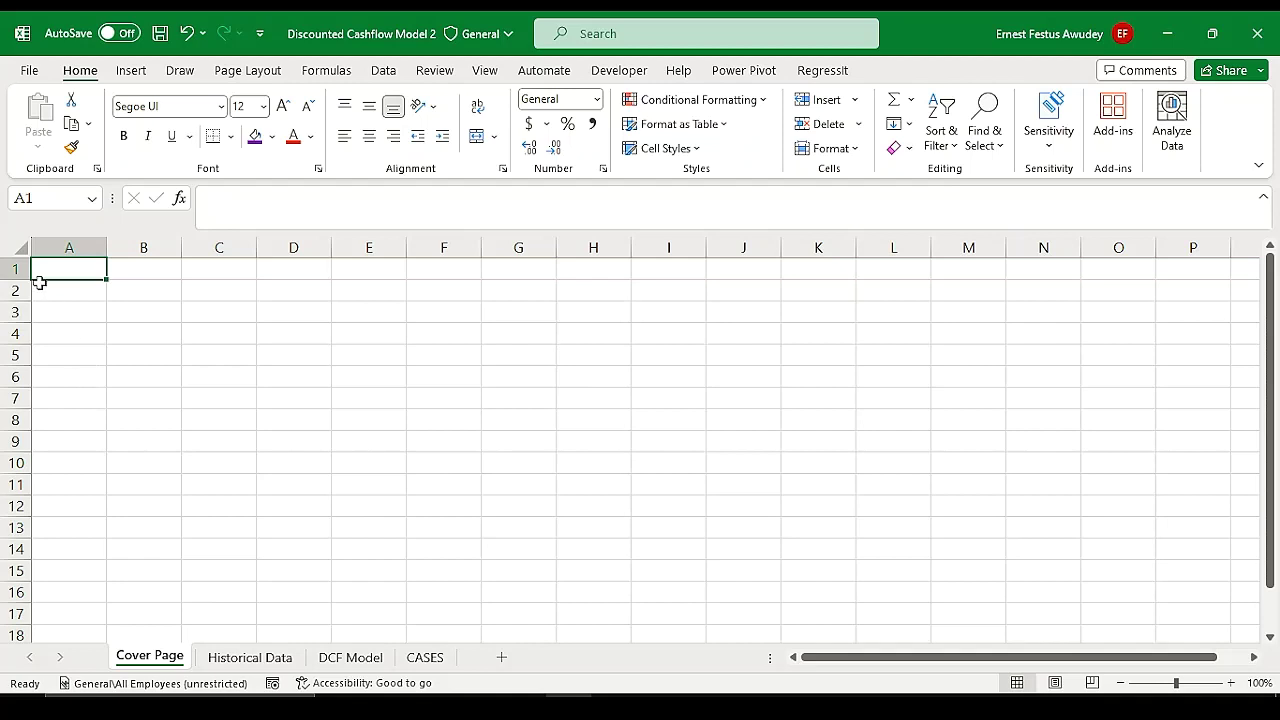
Step: Select the entire Cover Page sheet and hide its gridlines
left_click(18, 246)
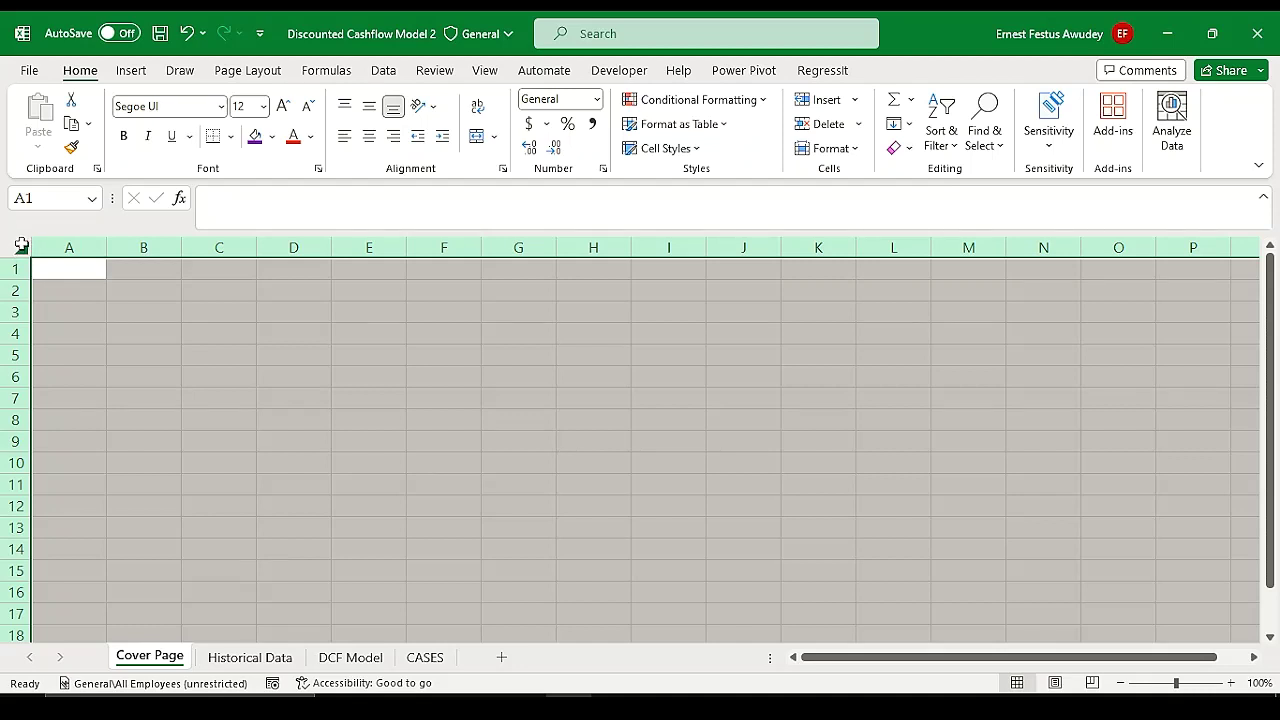
left_click(486, 72)
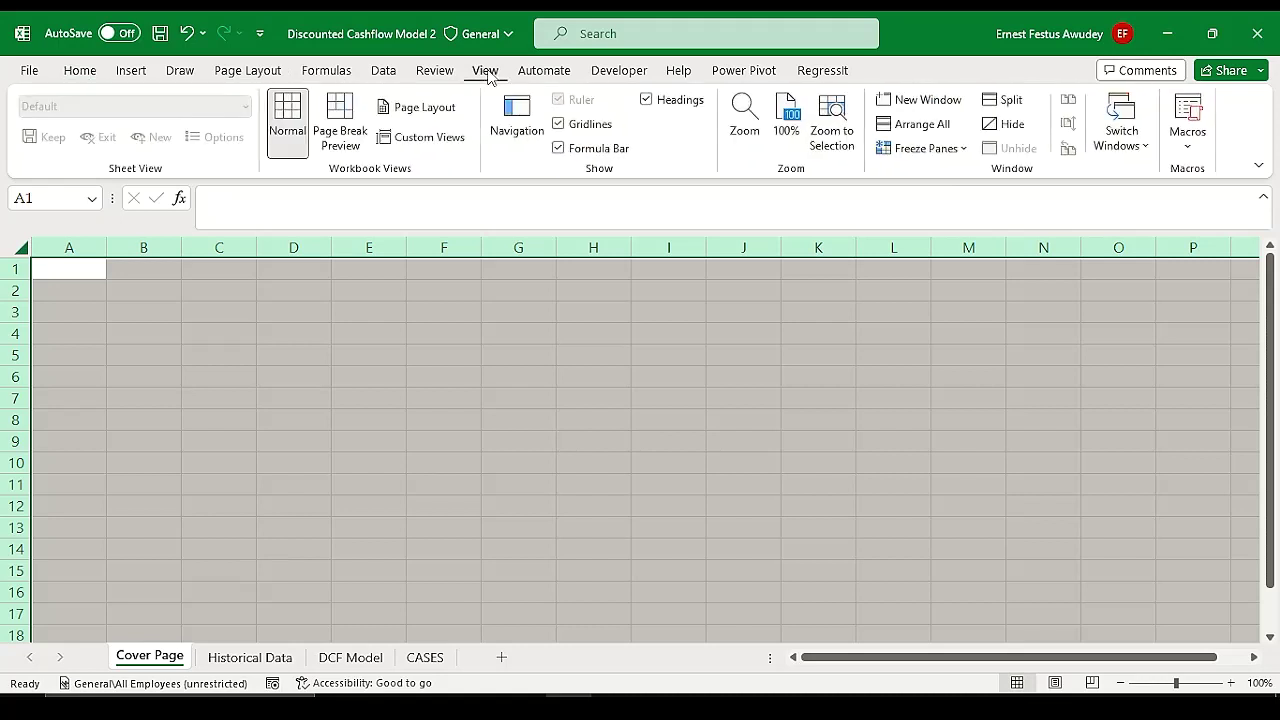
left_click(559, 124)
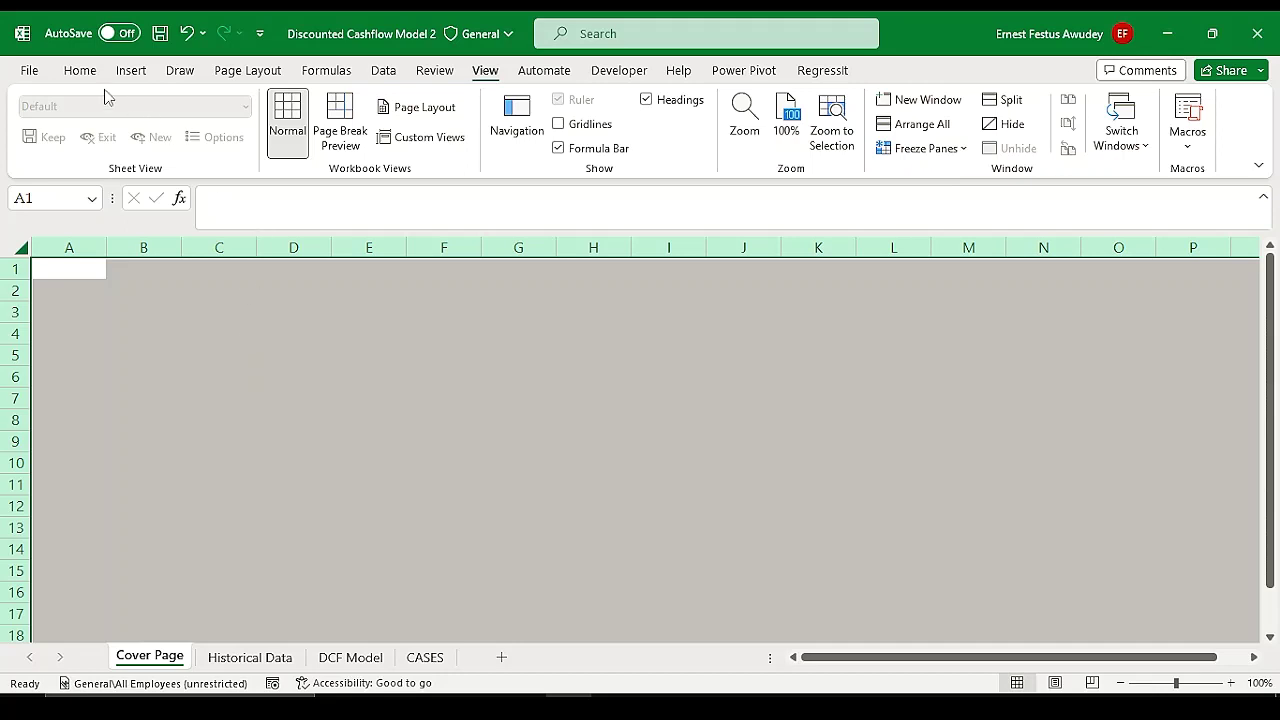
Step: Fill all cells of the Cover Page sheet with the recently used Dark Blue colour
left_click(80, 71)
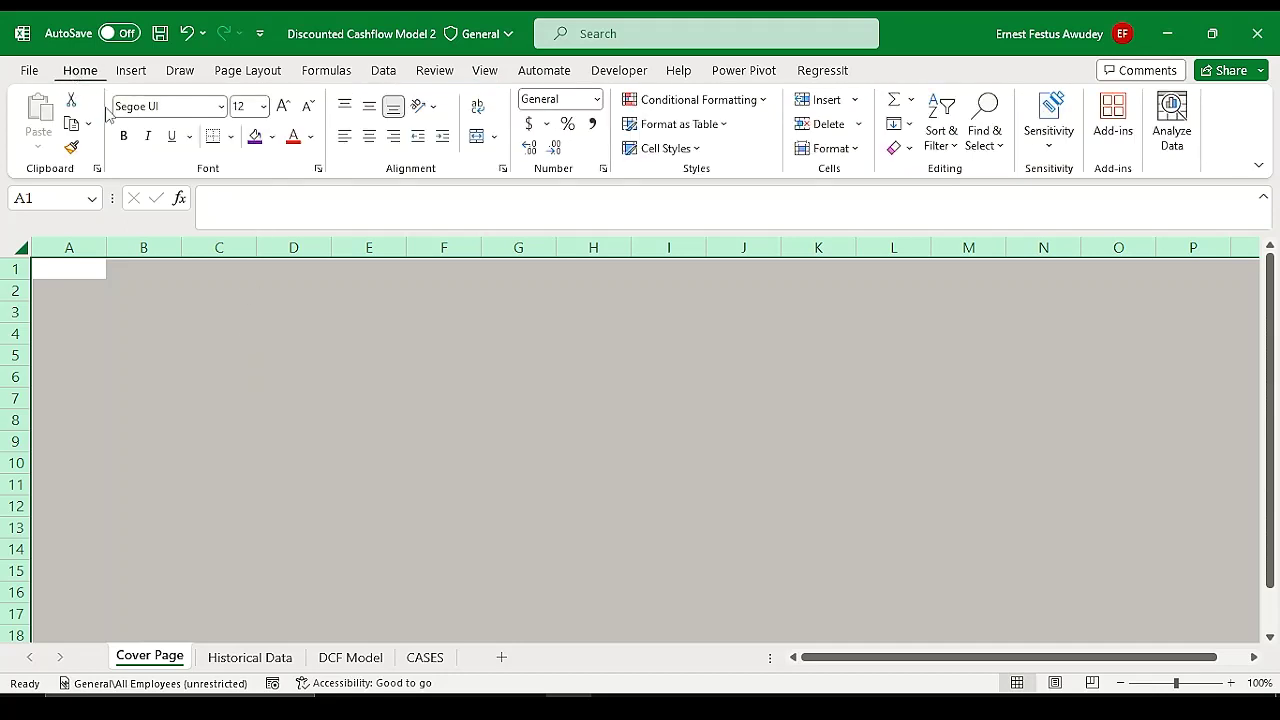
left_click(274, 137)
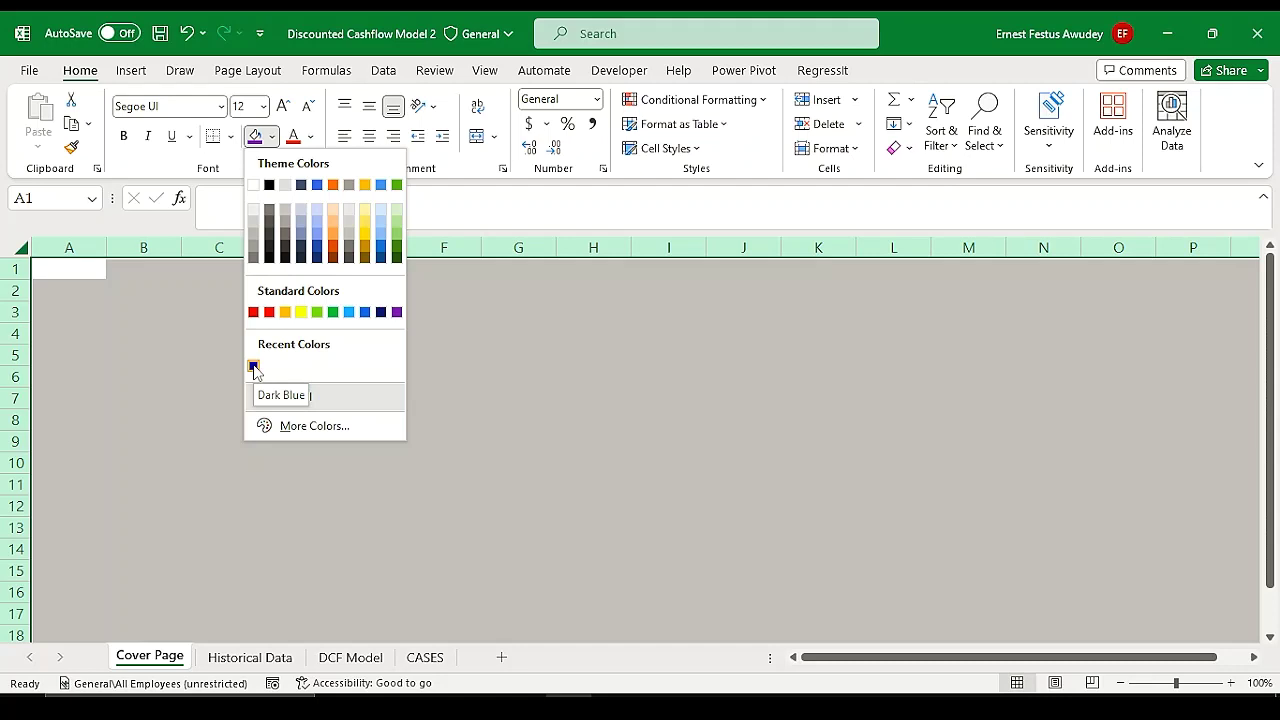
left_click(272, 137)
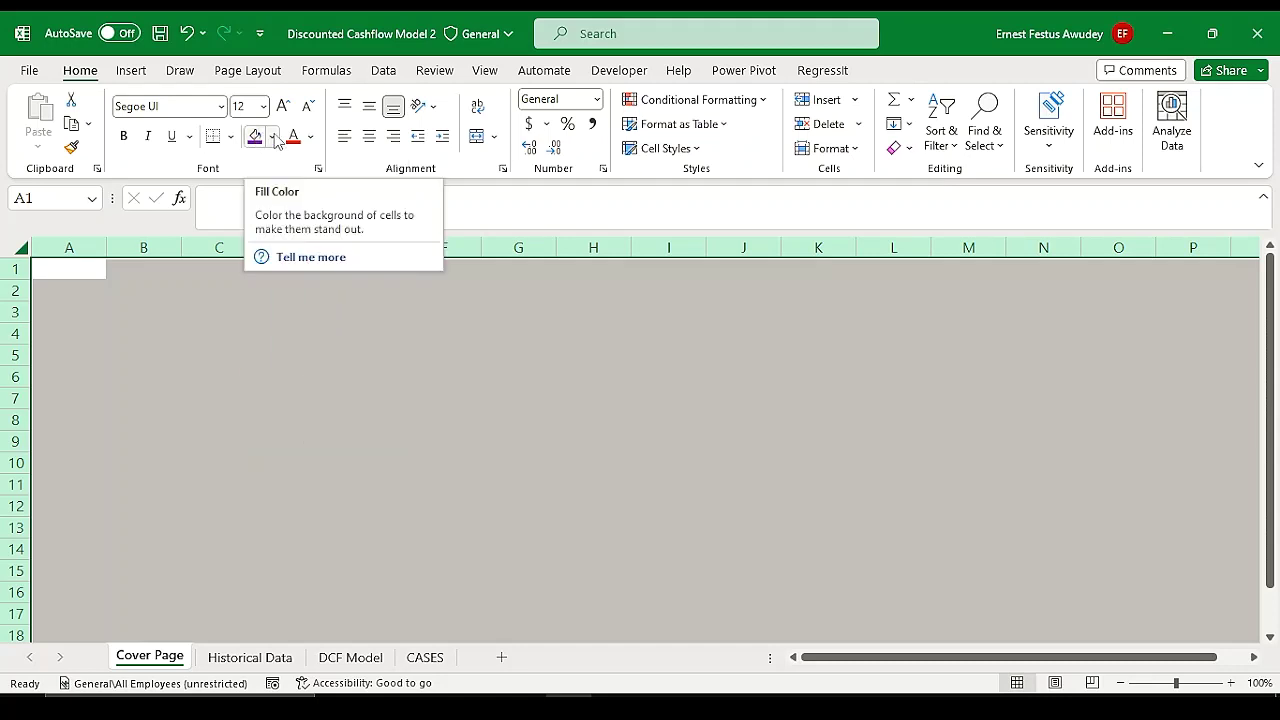
left_click(272, 137)
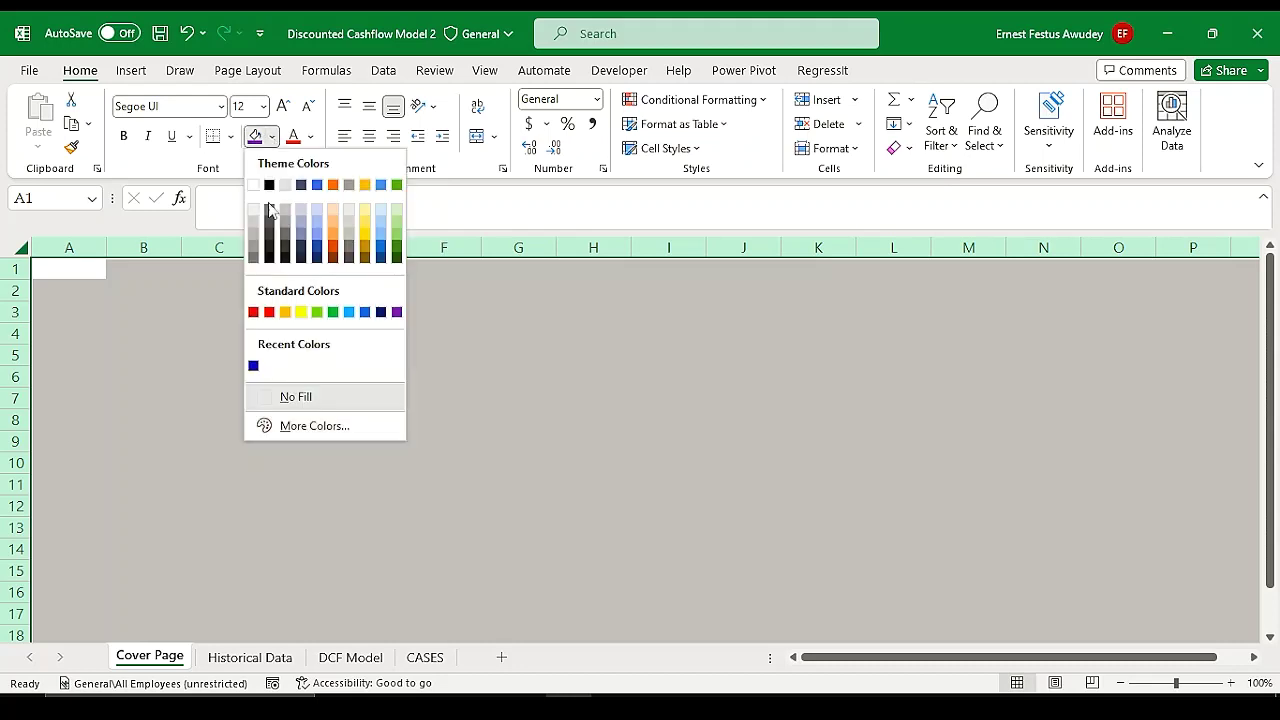
left_click(253, 365)
left_click(459, 408)
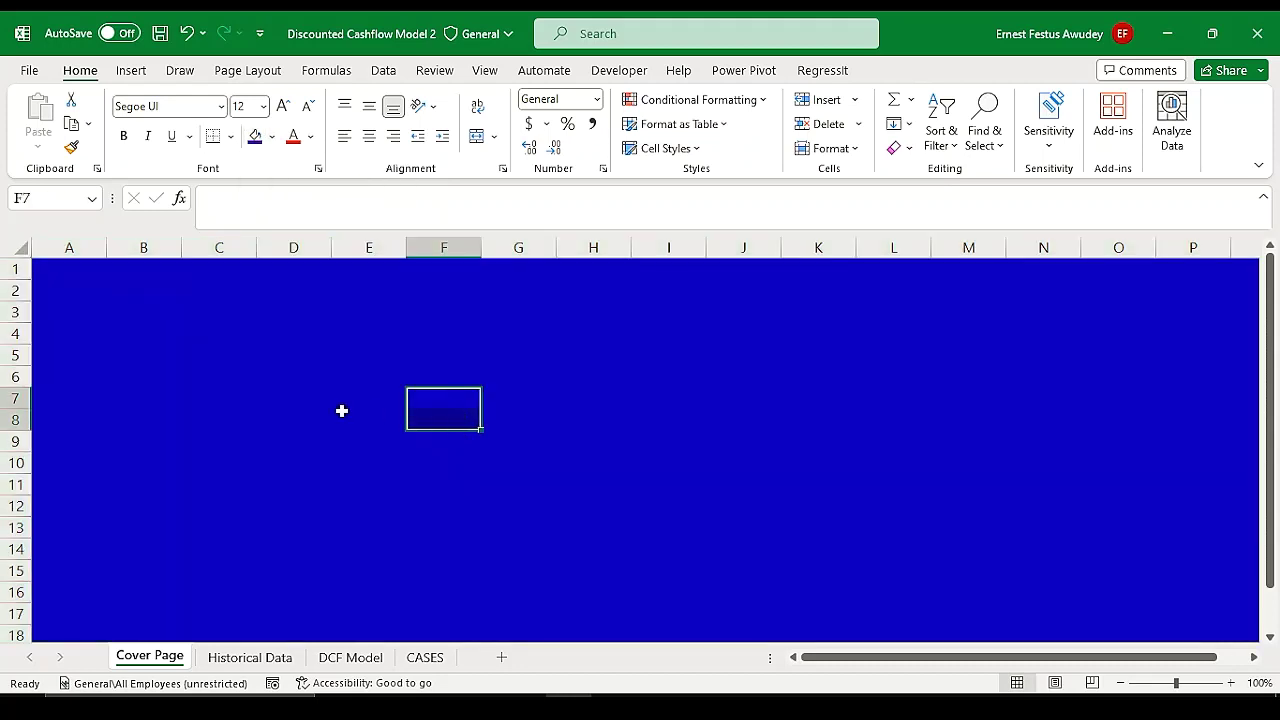
left_click(321, 378)
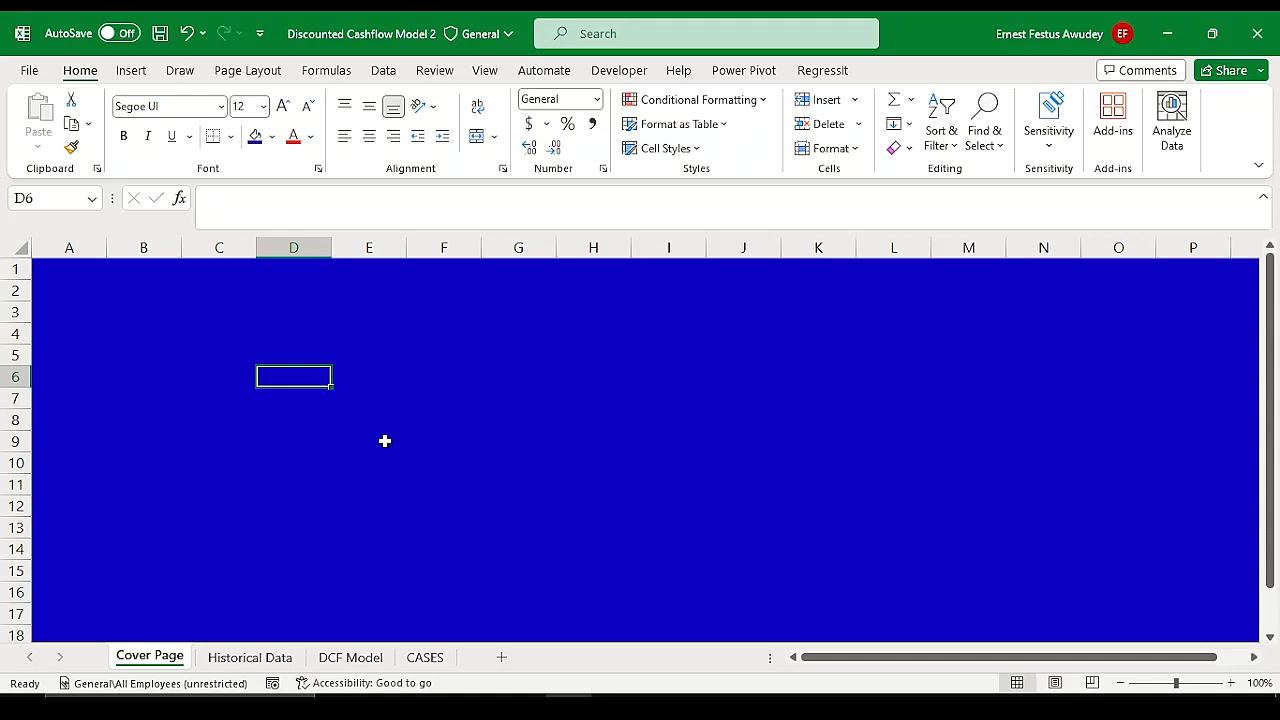
Step: Insert the copyright sign © into cell A1 of the Cover Page sheet
left_click(99, 287)
left_click(99, 270)
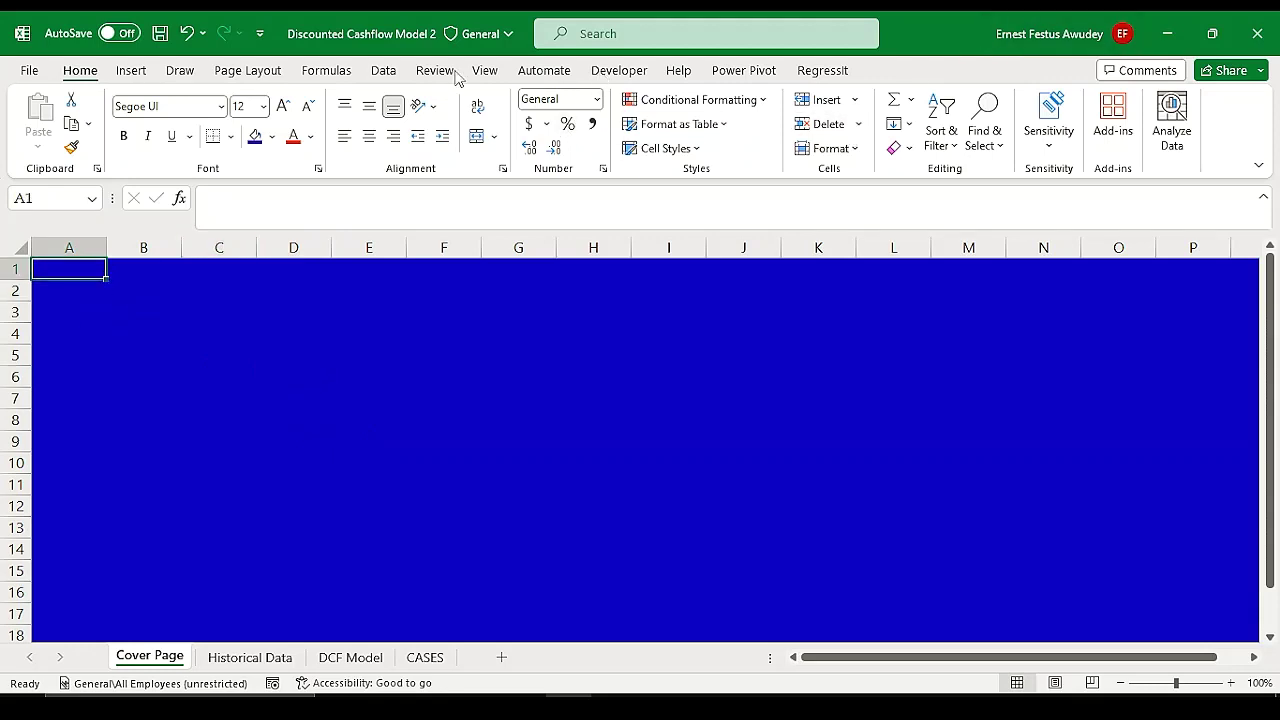
left_click(130, 72)
left_click(1097, 150)
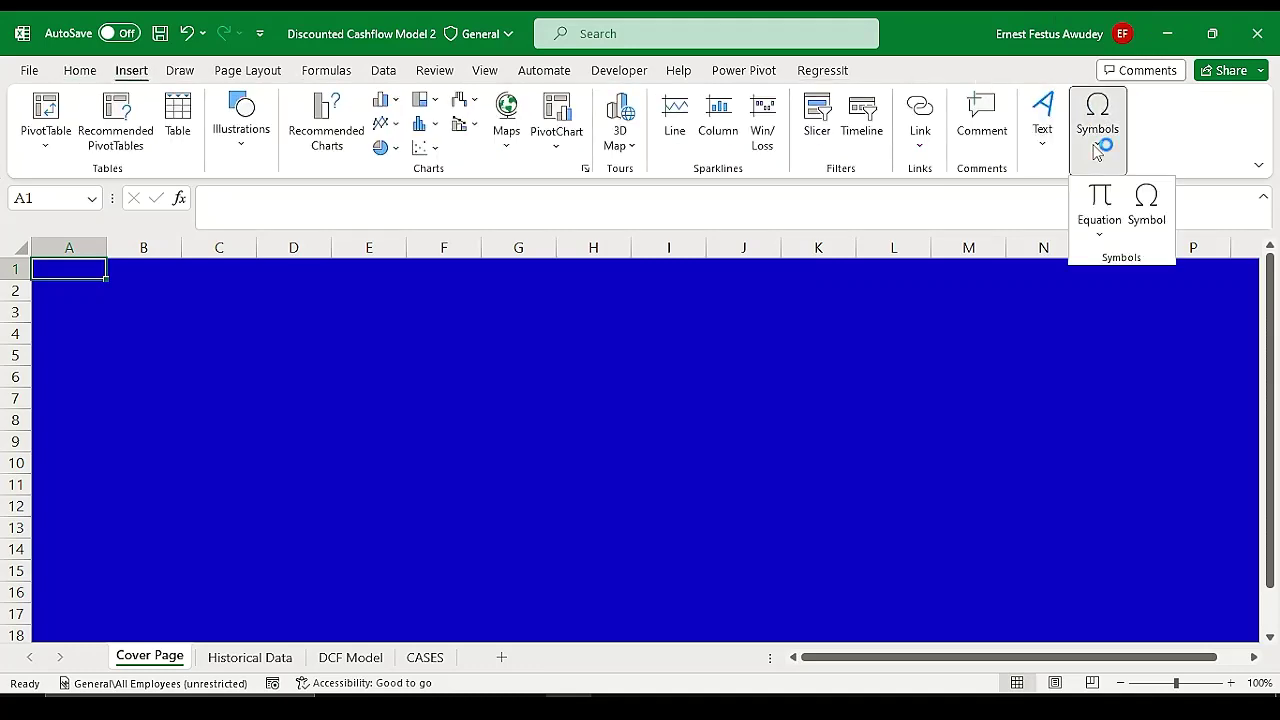
left_click(1147, 200)
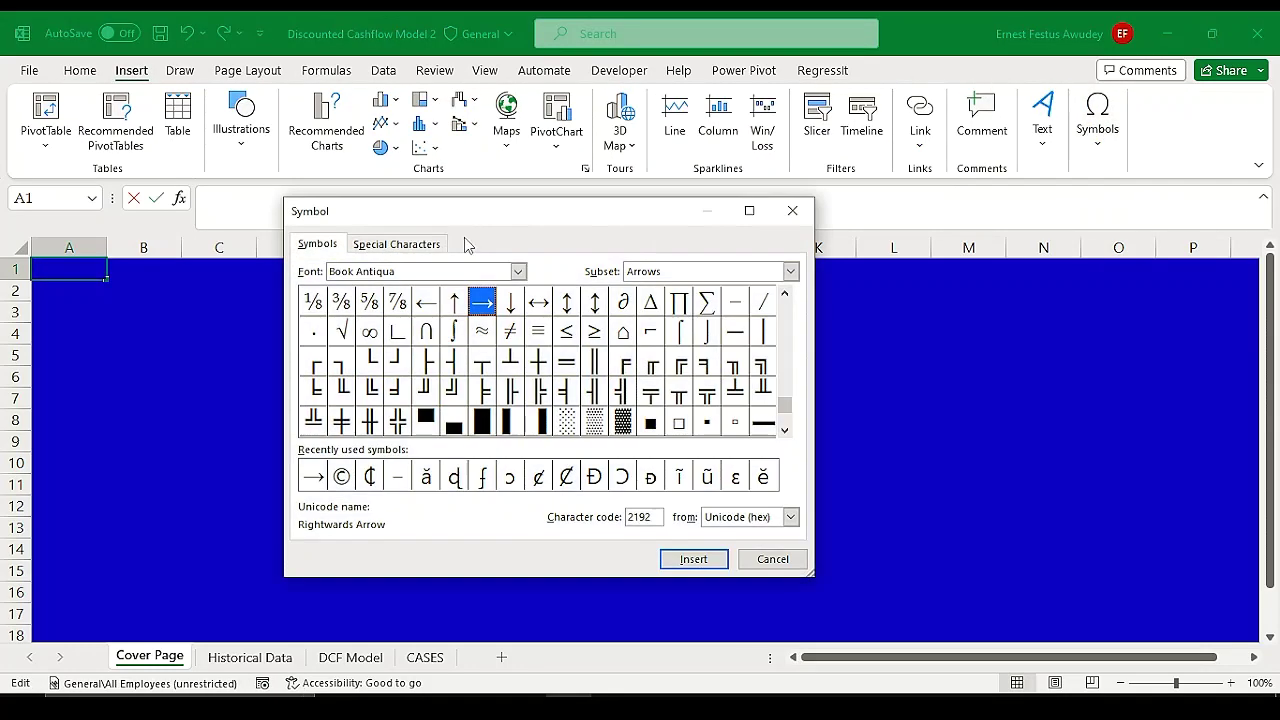
left_click(341, 478)
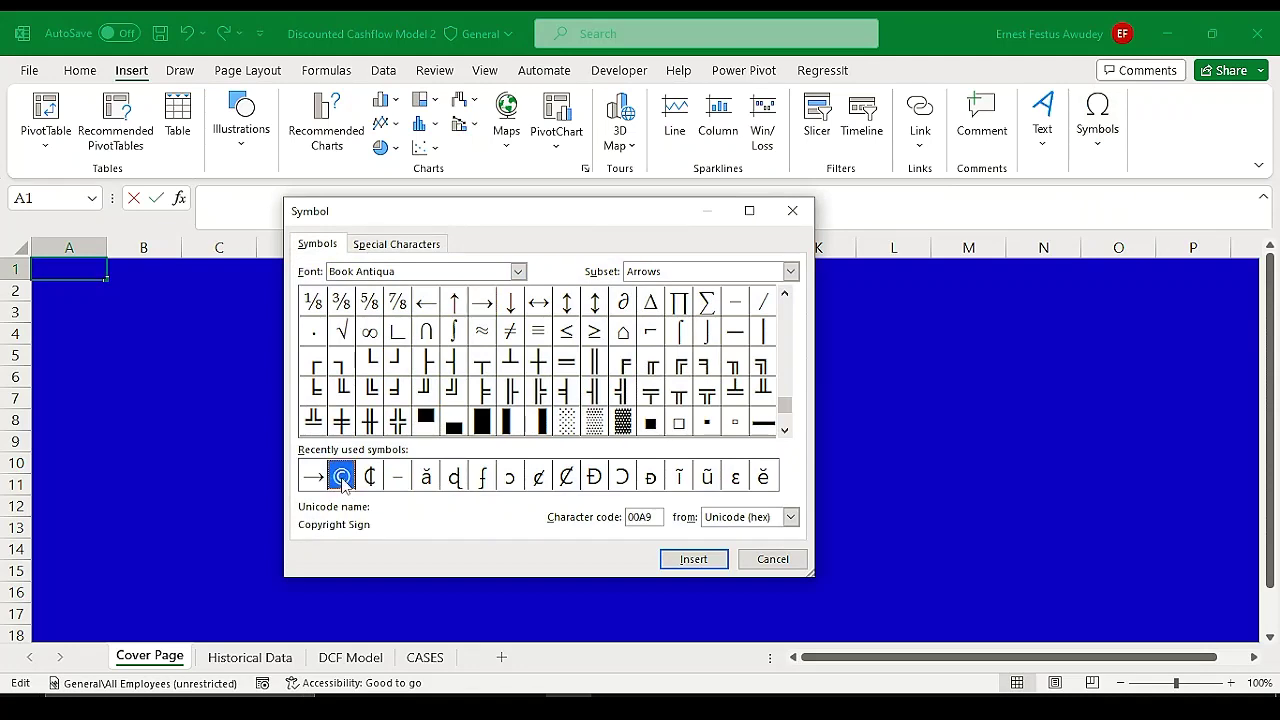
left_click(693, 561)
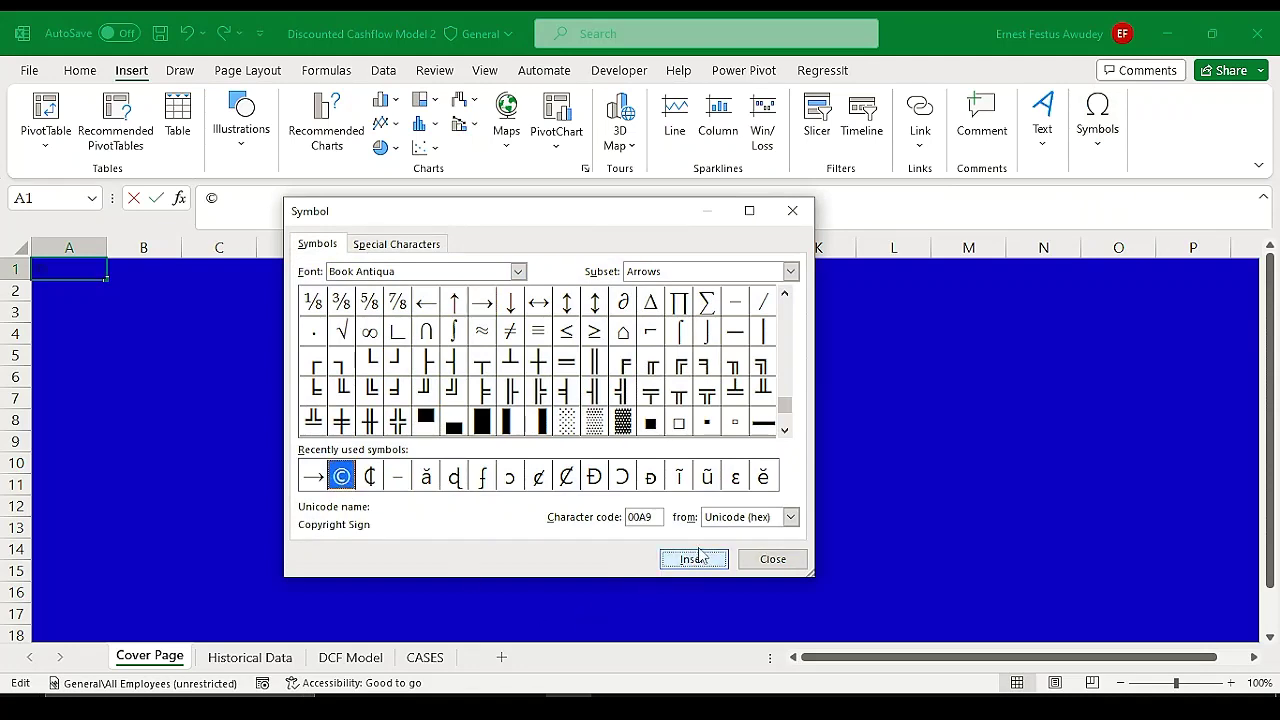
left_click(773, 559)
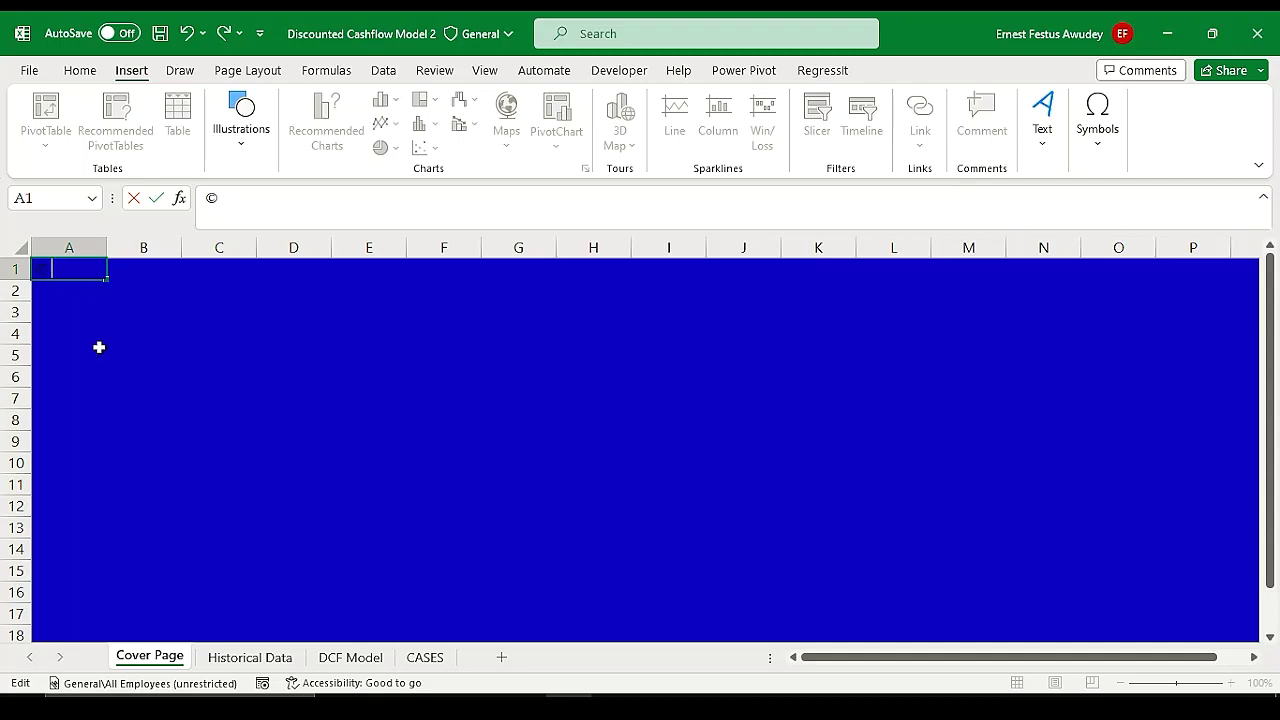
Step: Complete the copyright line in cell A1 so it reads "© THE GEN Z ANALYST"
type("THE GEN Z ANAL")
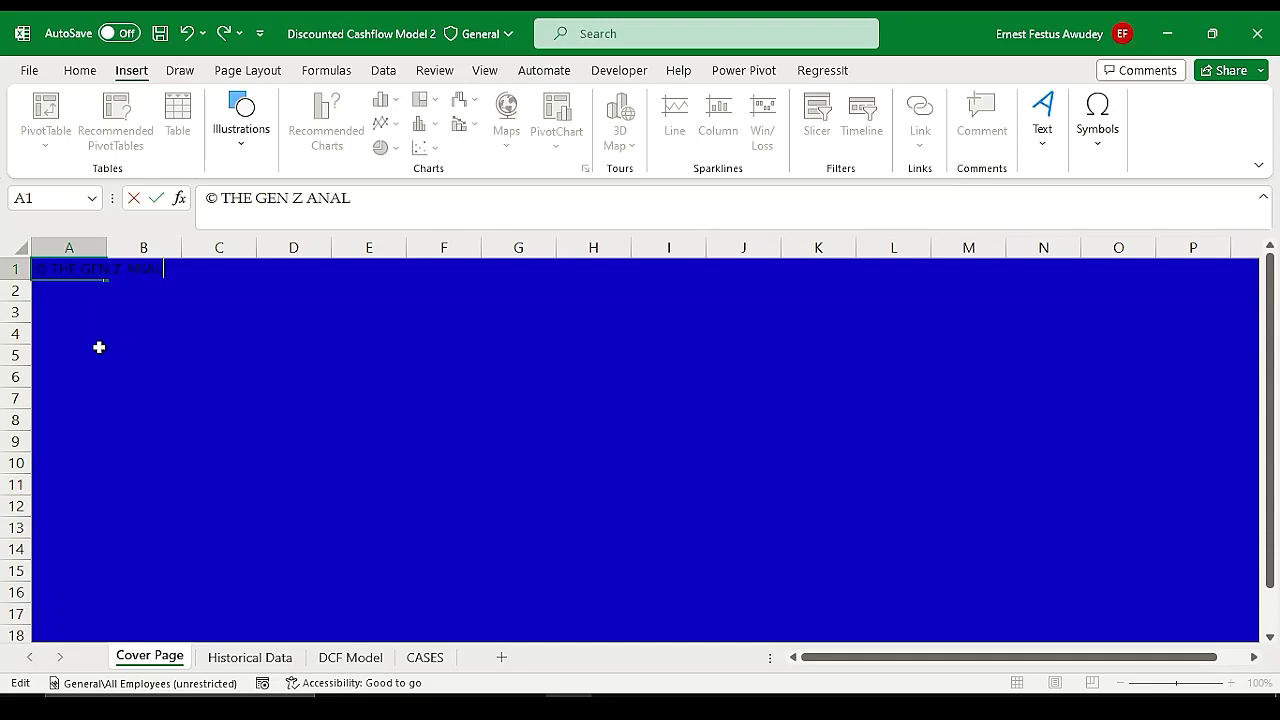
type("YST")
left_click(223, 334)
Step: Format the copyright line in A1 with white font colour and font size 16
left_click(40, 268)
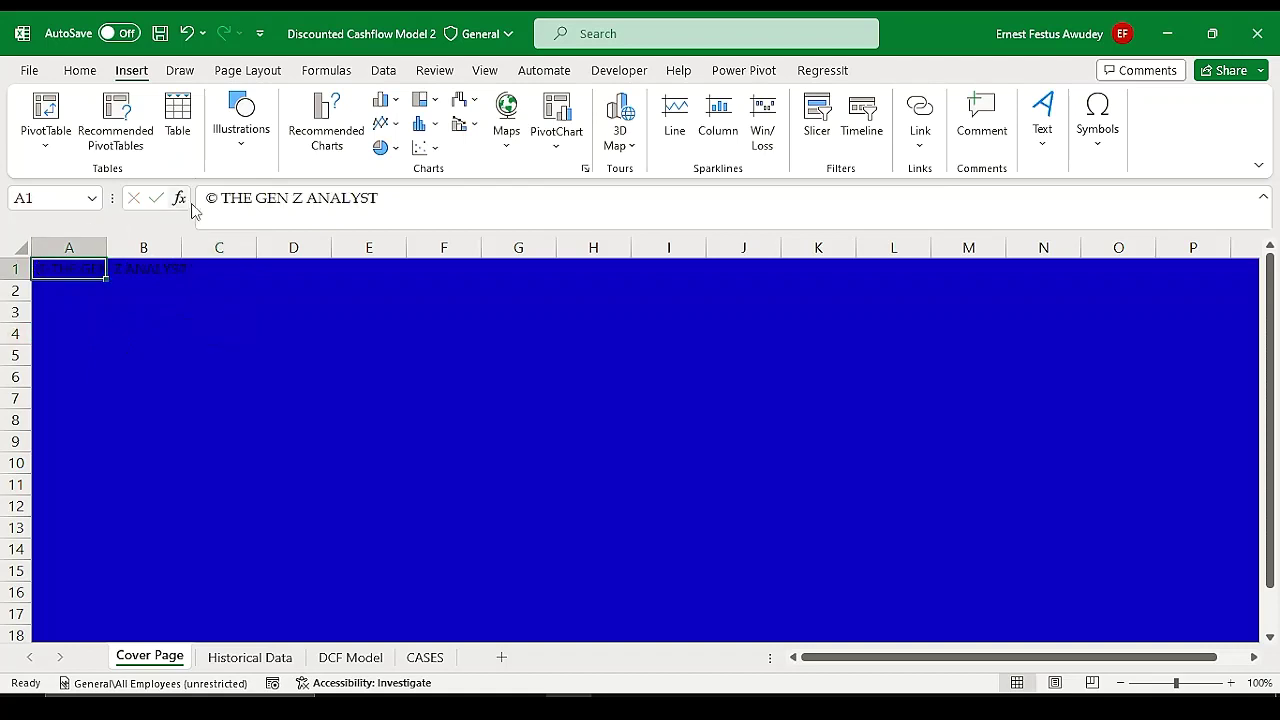
left_click(82, 72)
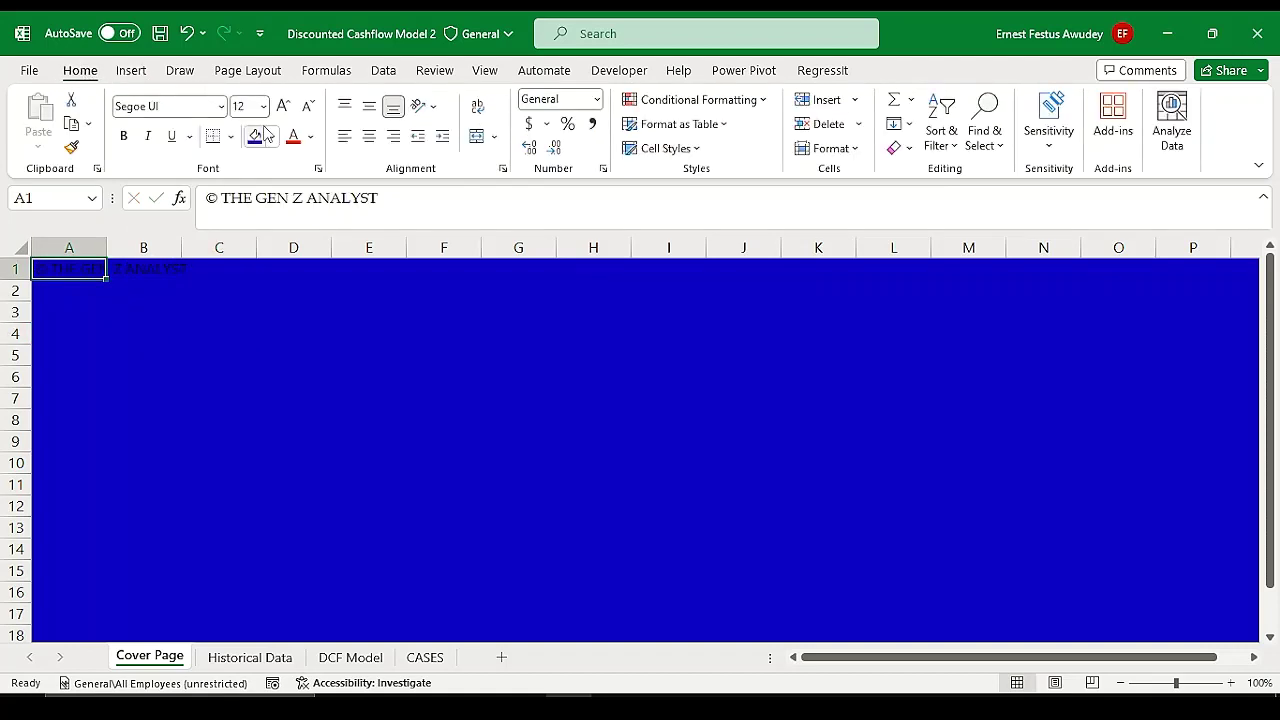
left_click(310, 136)
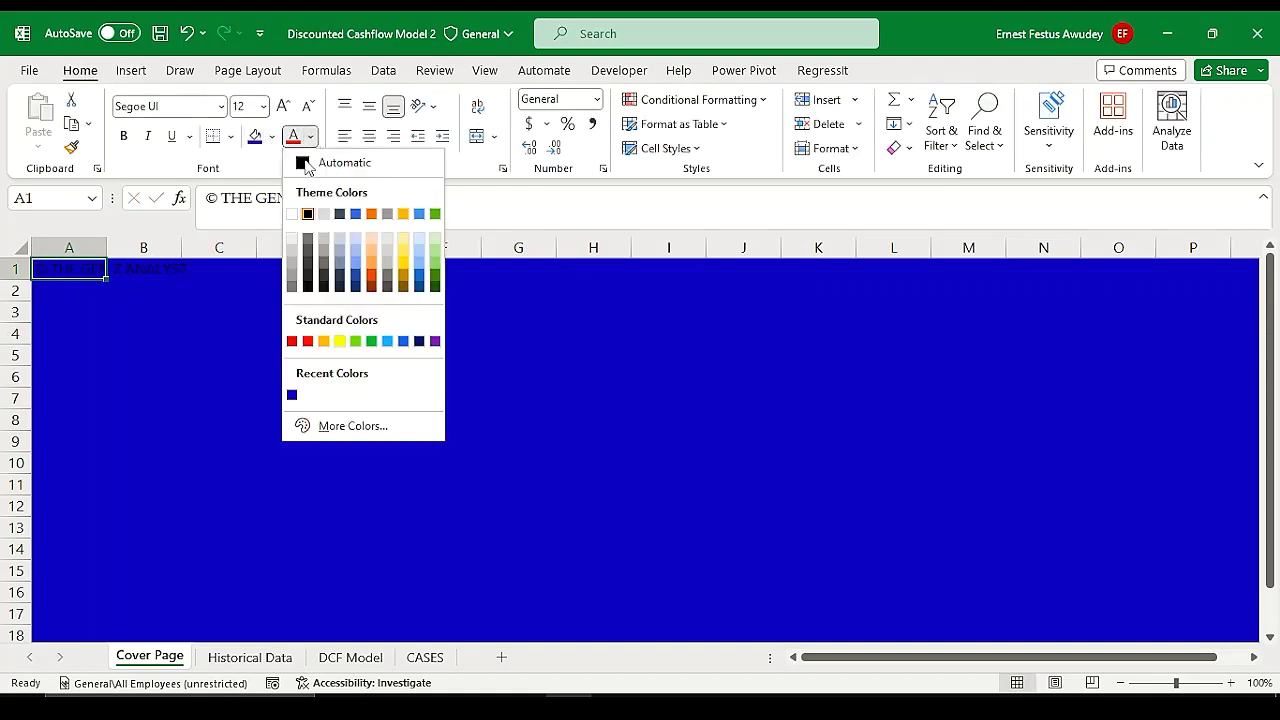
left_click(292, 214)
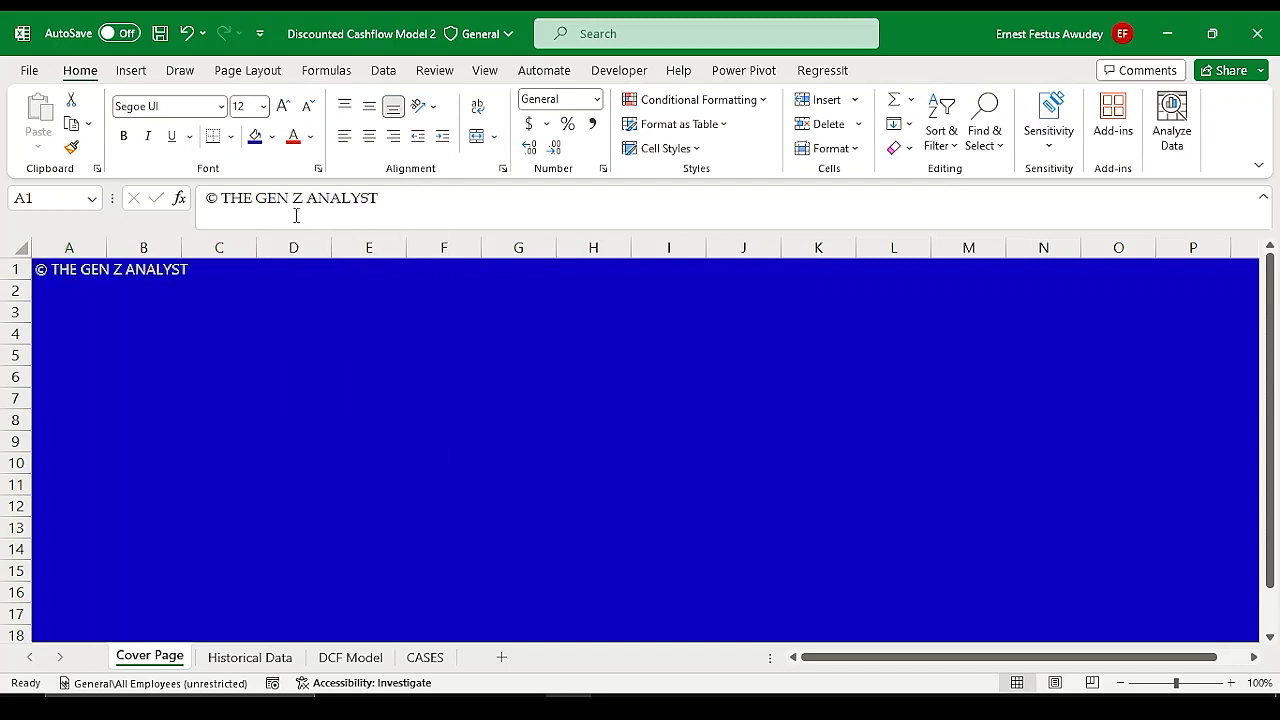
left_click(285, 107)
left_click(285, 107)
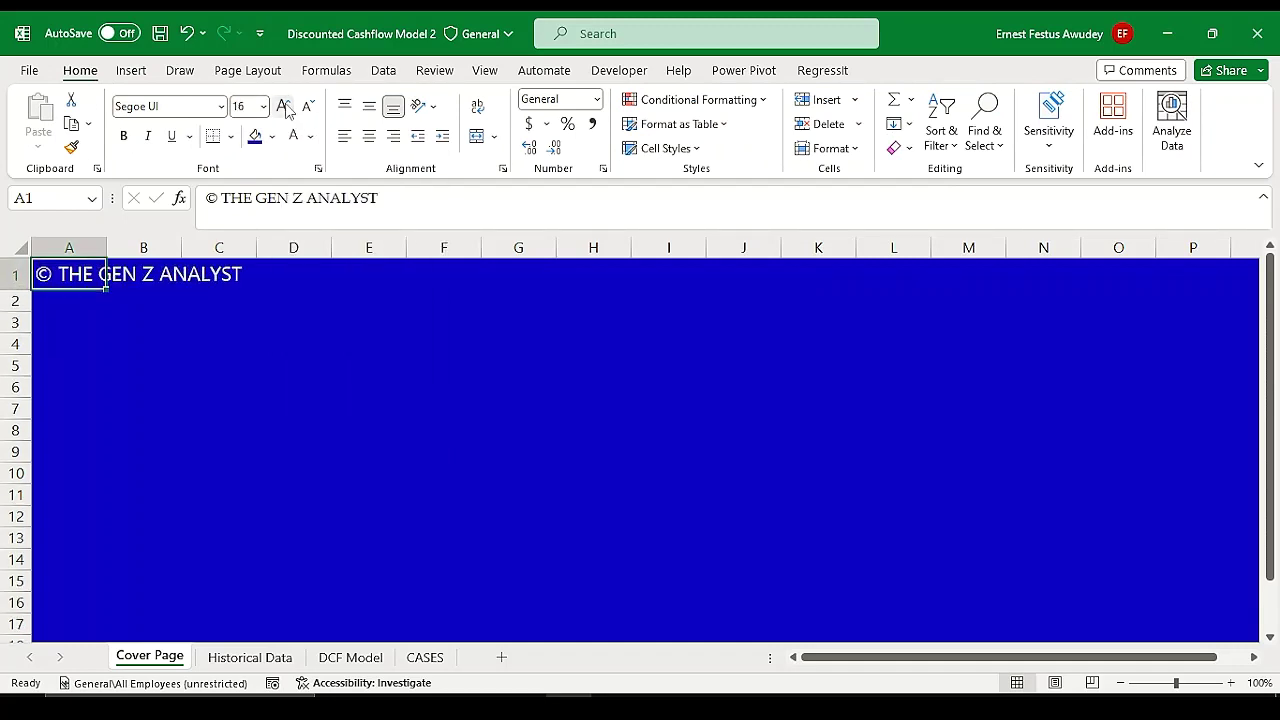
Step: Enter the title "DISCOUNTED CASH FLOW MODEL" in cell A5 of the Cover Page sheet
left_click(146, 384)
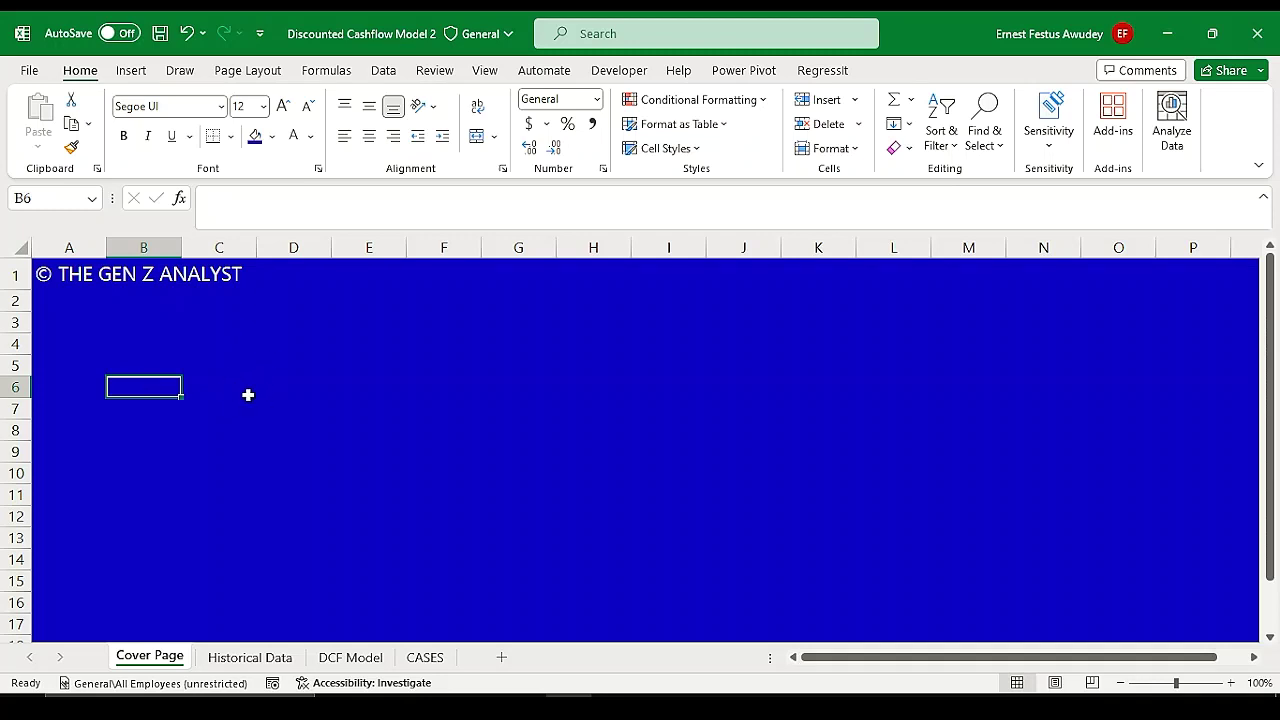
left_click(146, 366)
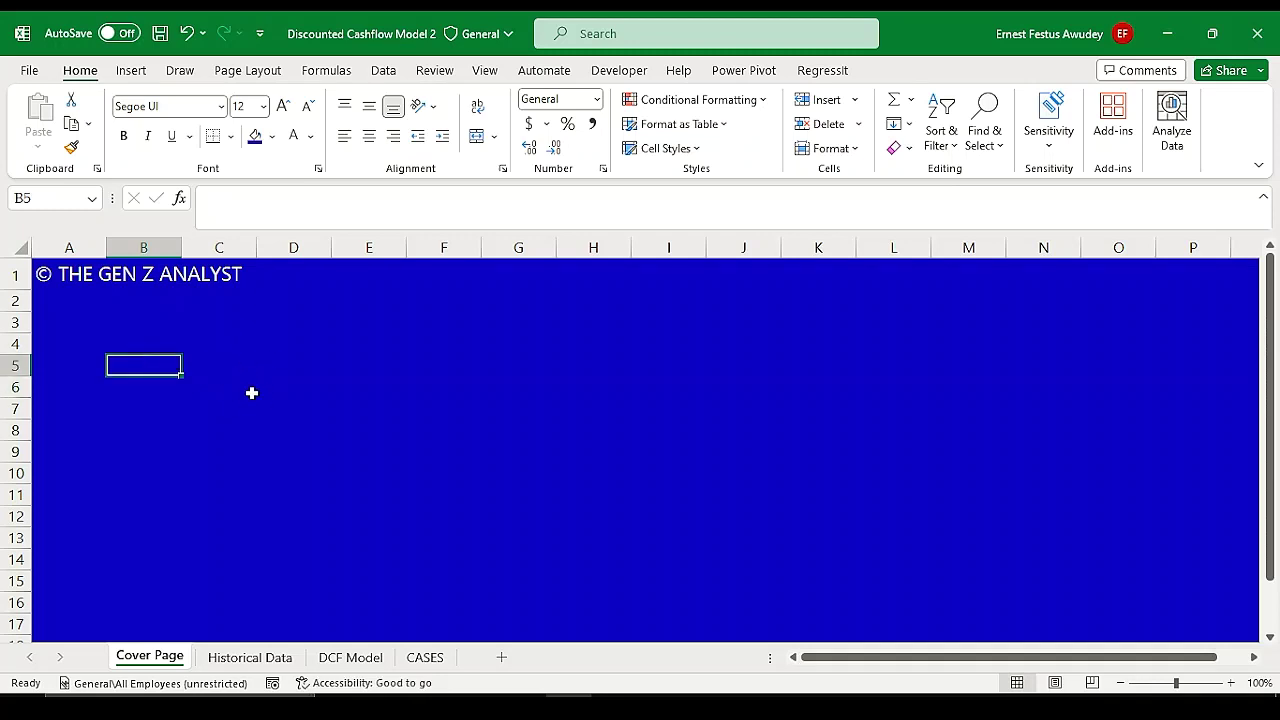
left_click(69, 369)
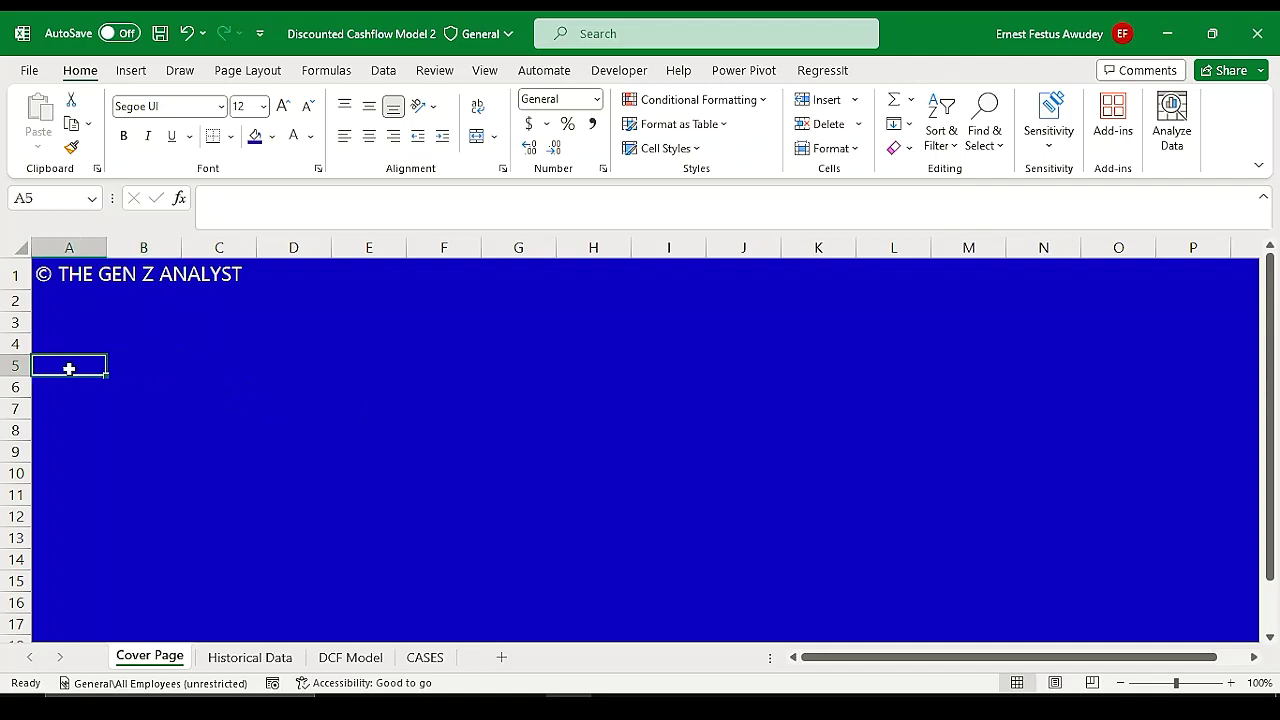
type("D")
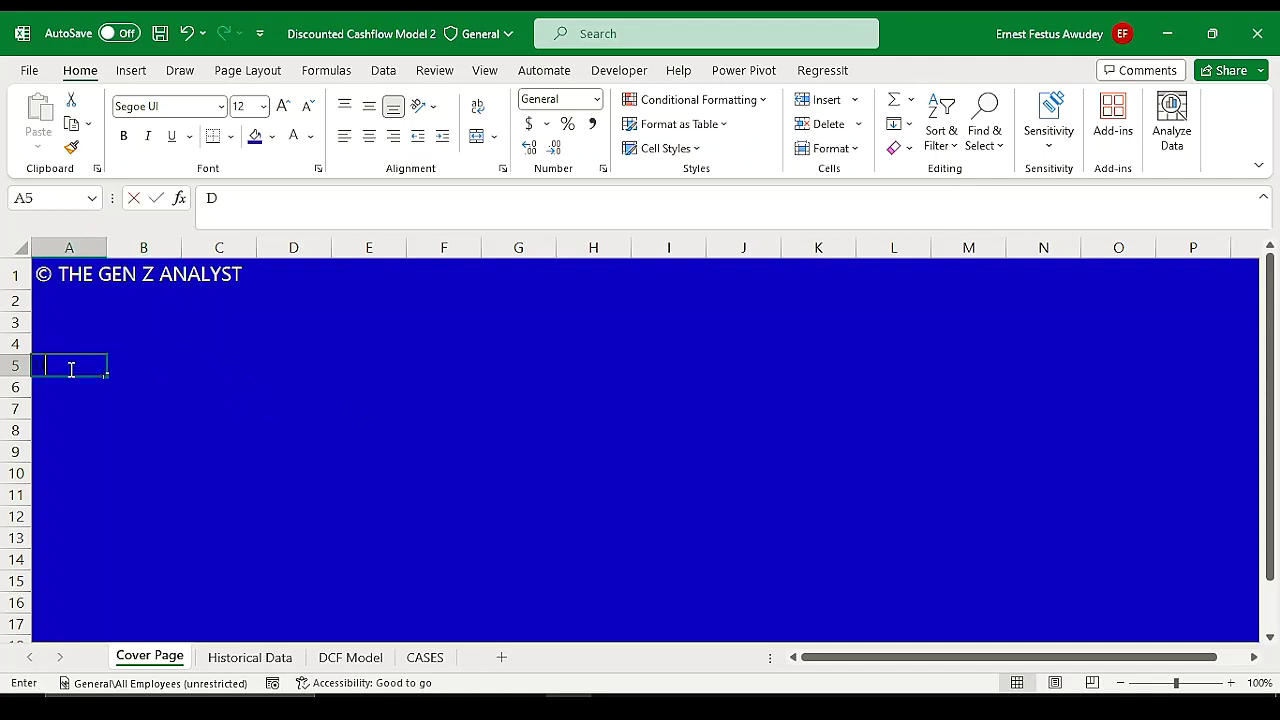
type("ISCOUN")
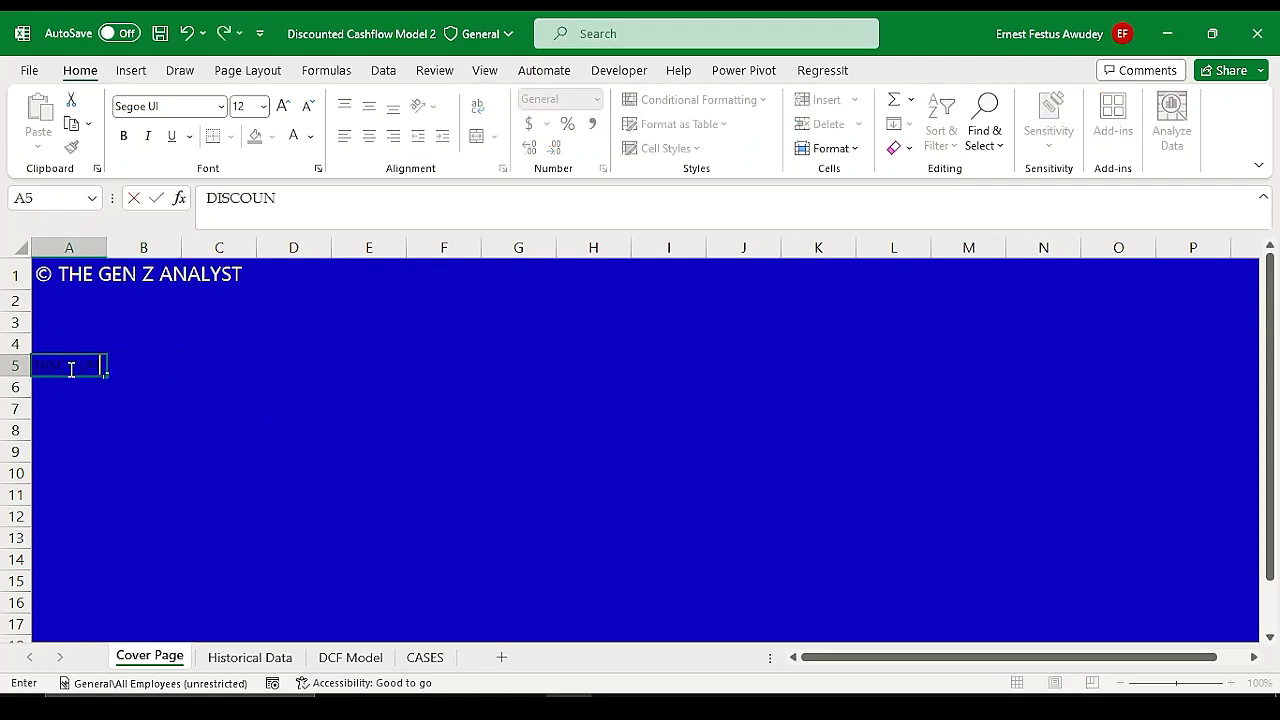
type("TED CASH FLOW MODEL")
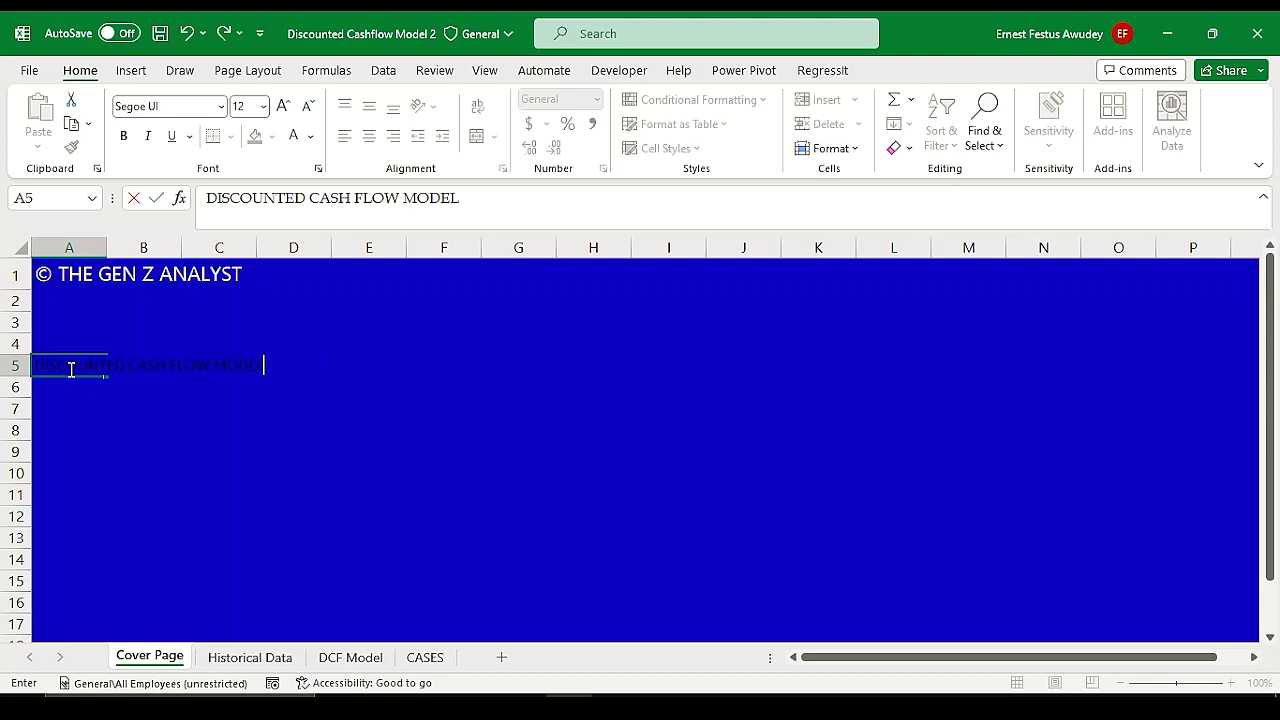
key("Return")
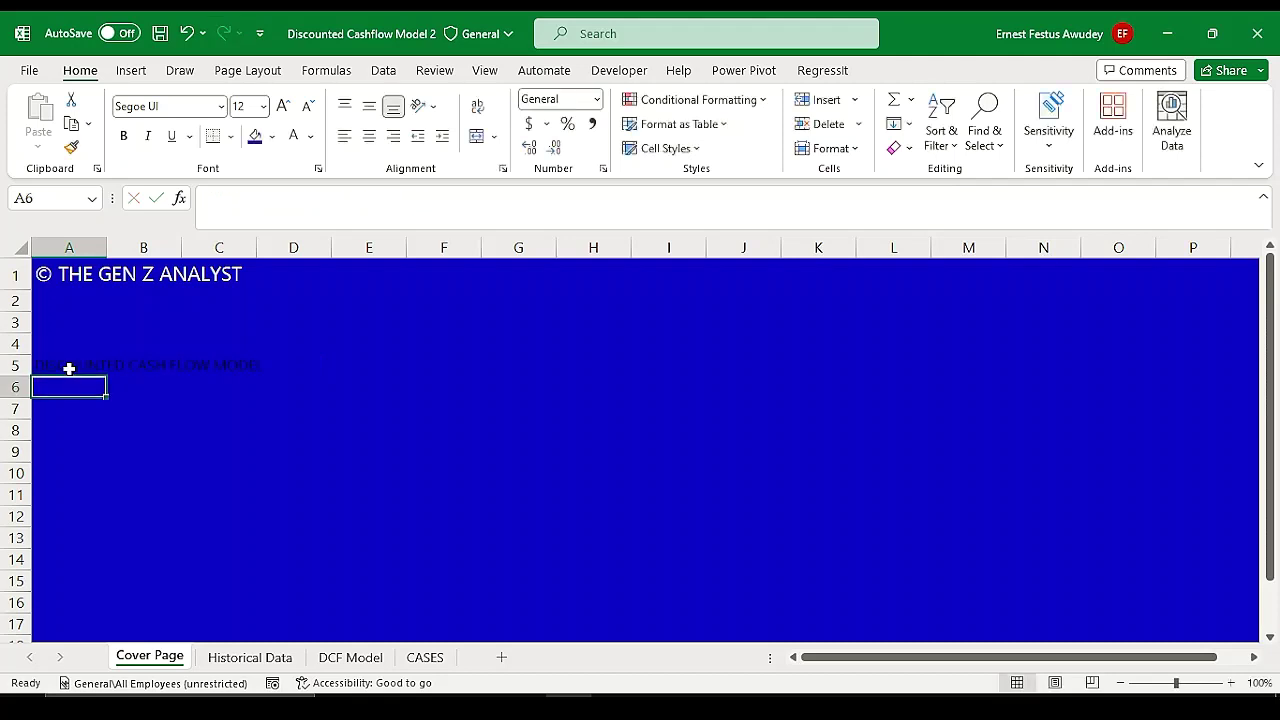
key("Down")
key("Down")
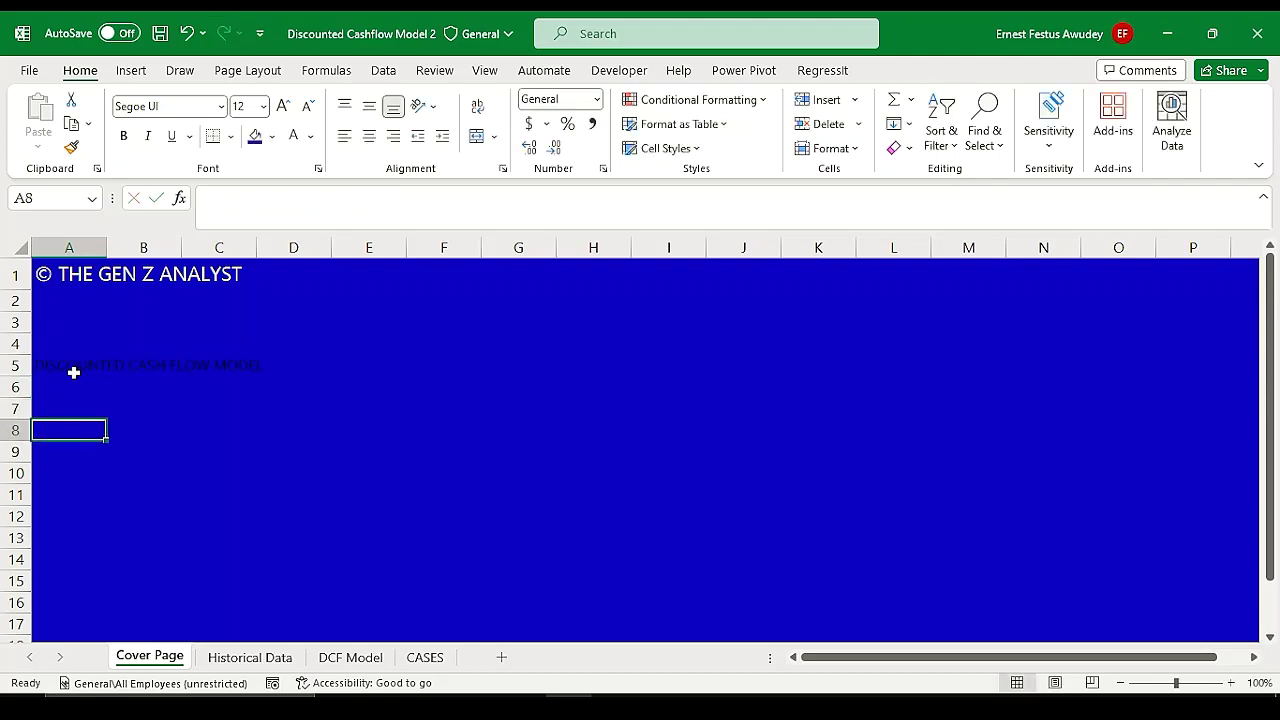
Step: Make the title in A5 white and bold with font size 24
left_click(51, 366)
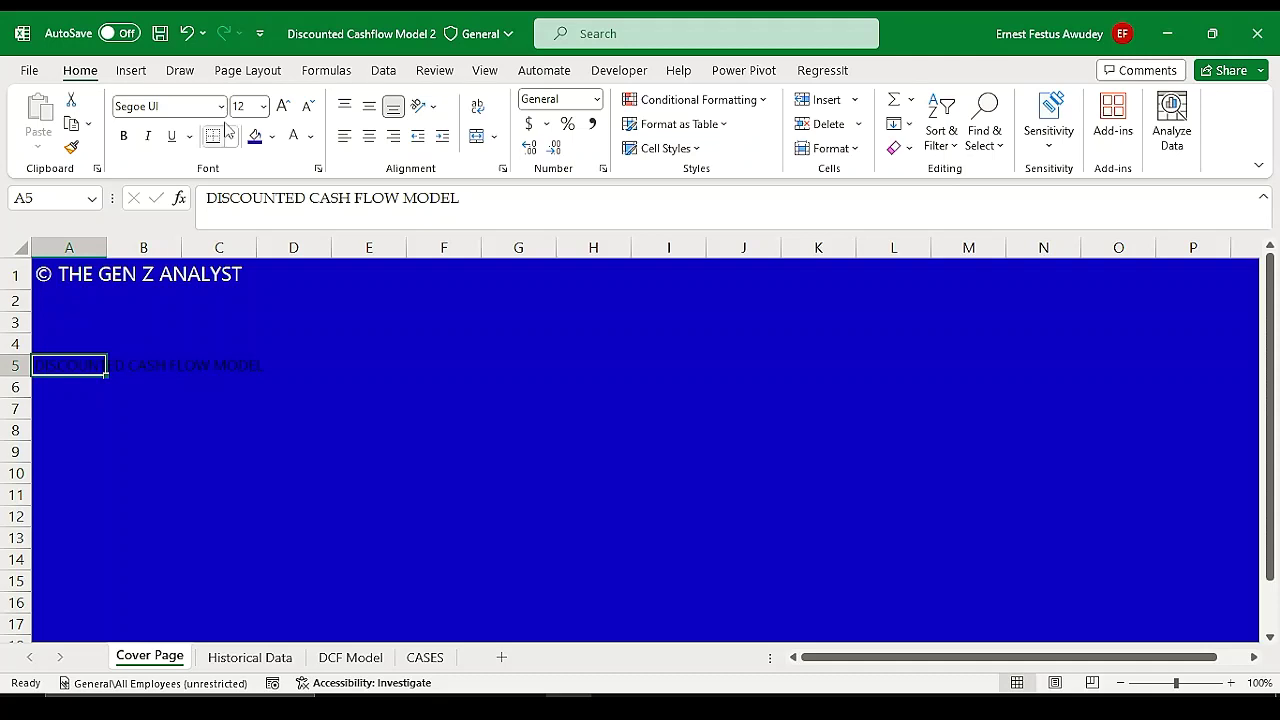
left_click(296, 137)
left_click(284, 106)
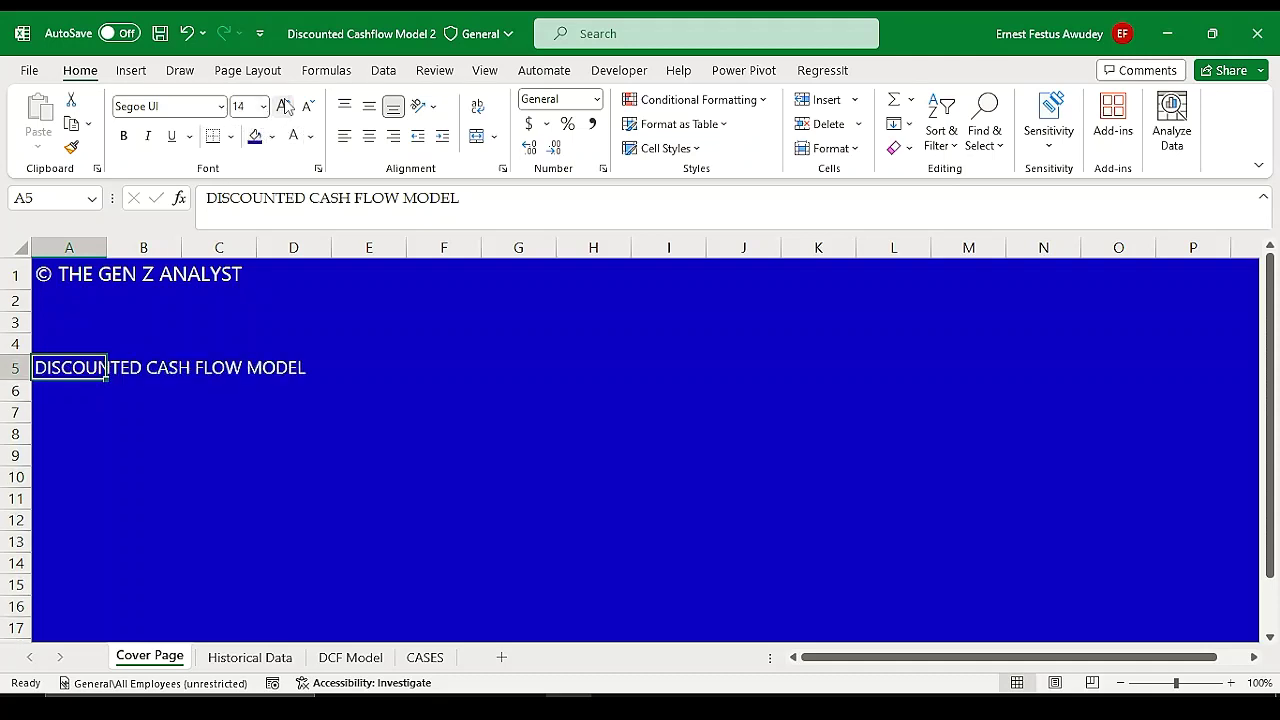
left_click(284, 106)
left_click(284, 106)
left_click(284, 106)
left_click(284, 106)
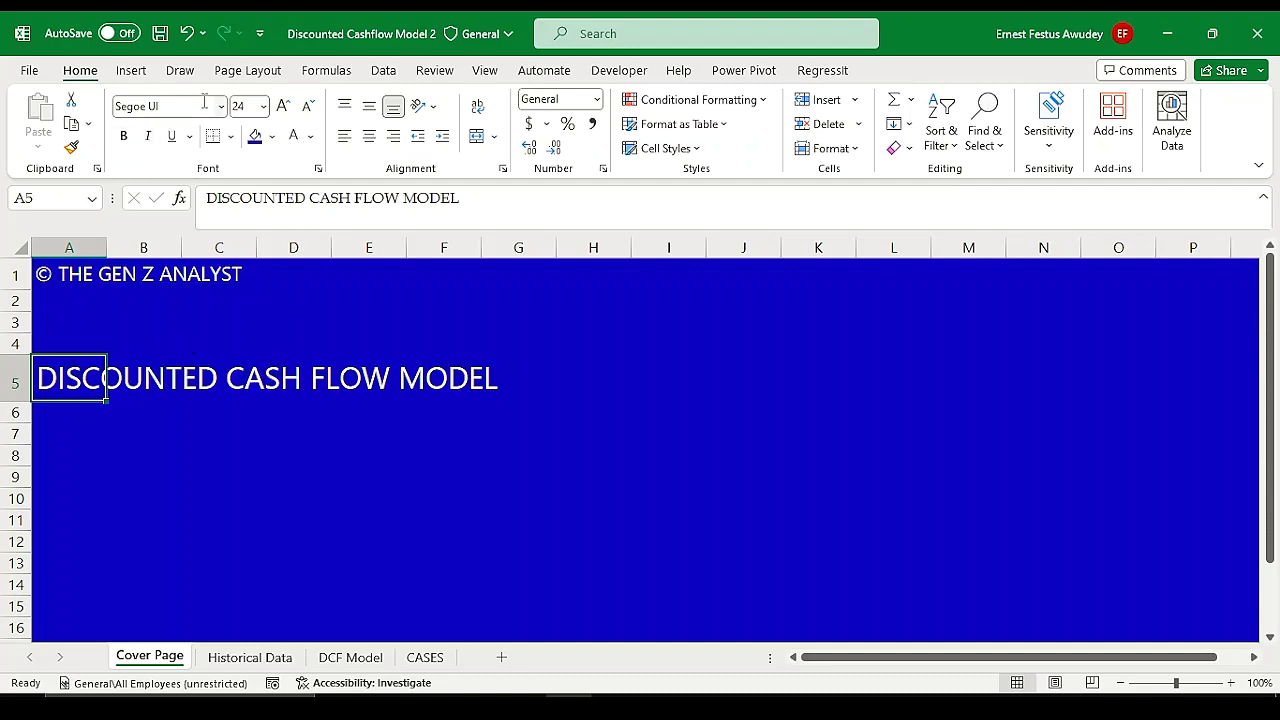
left_click(123, 136)
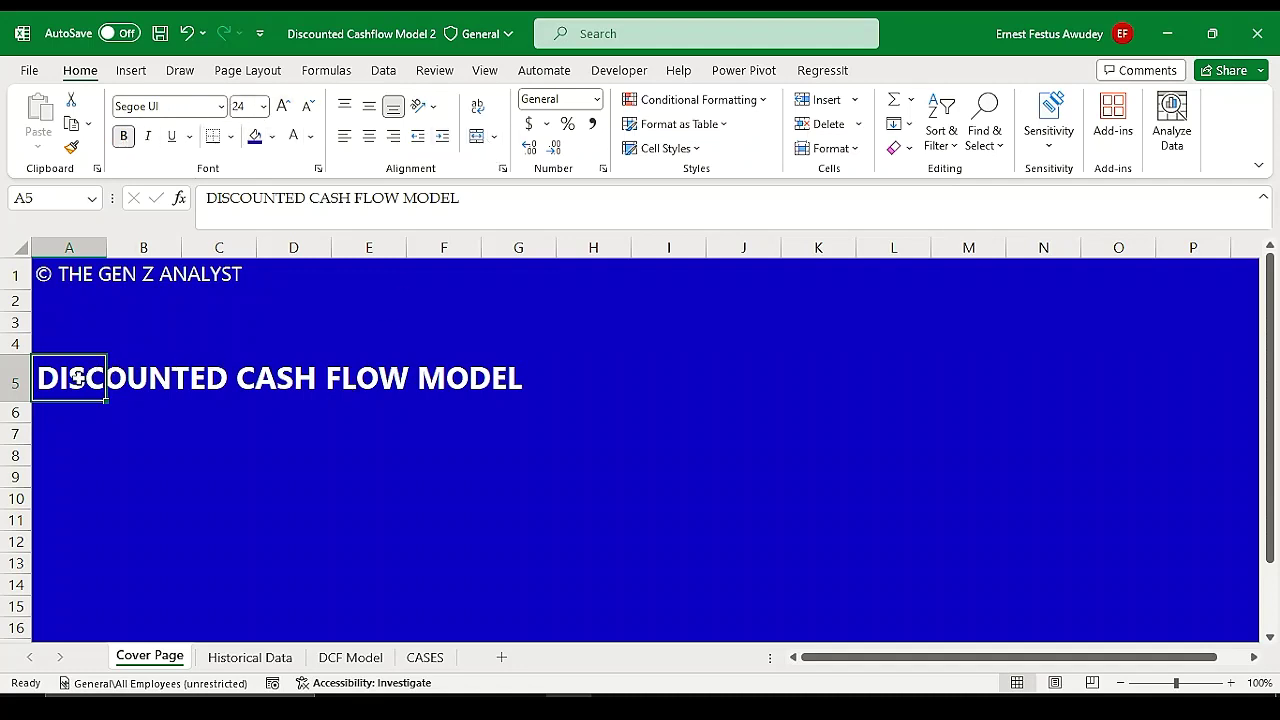
Step: Merge and centre the title across cells A5 to J5
left_click_drag(77, 374, 732, 372)
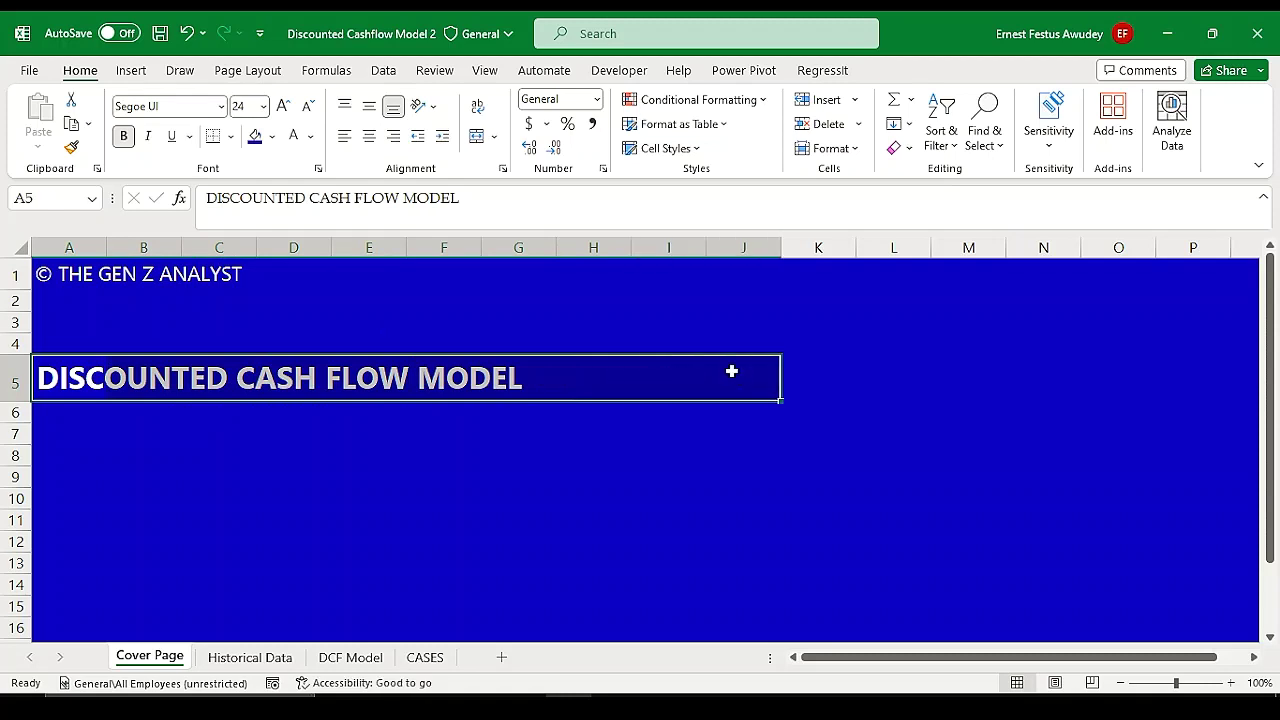
left_click(479, 139)
left_click(314, 470)
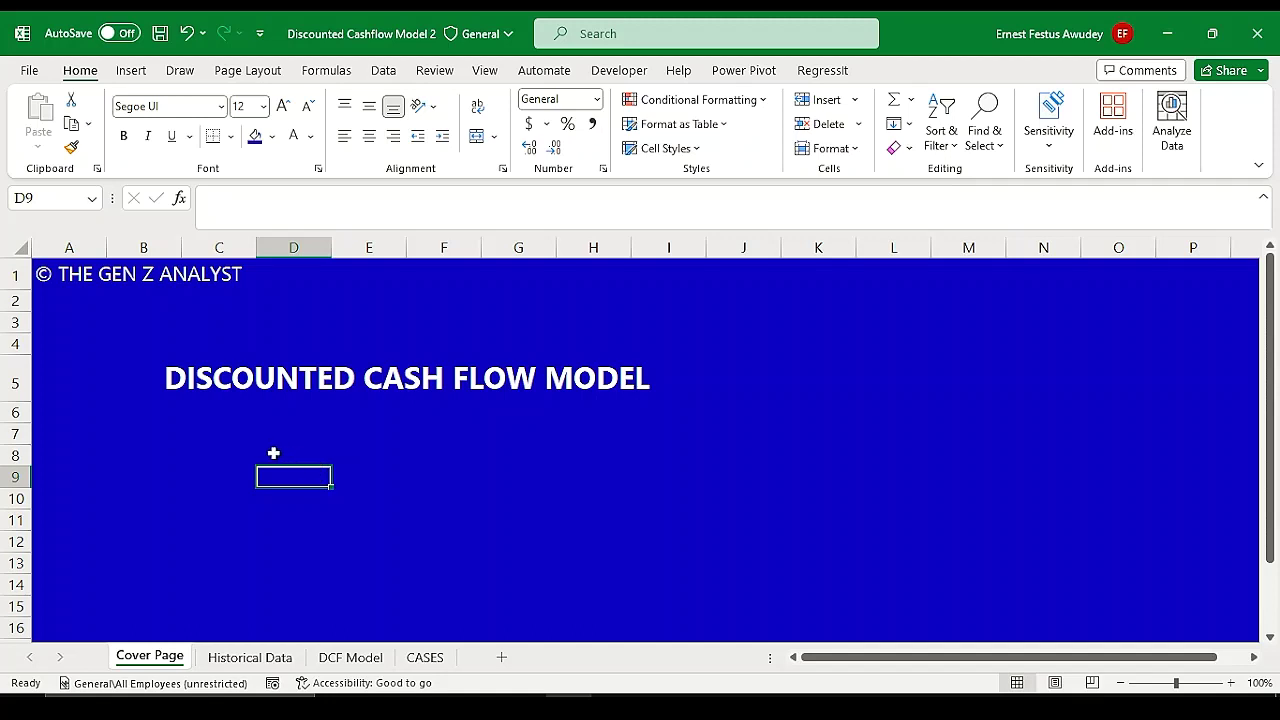
Step: Enter the heading "Contents" in cell C7 below the title
left_click(200, 452)
left_click(174, 427)
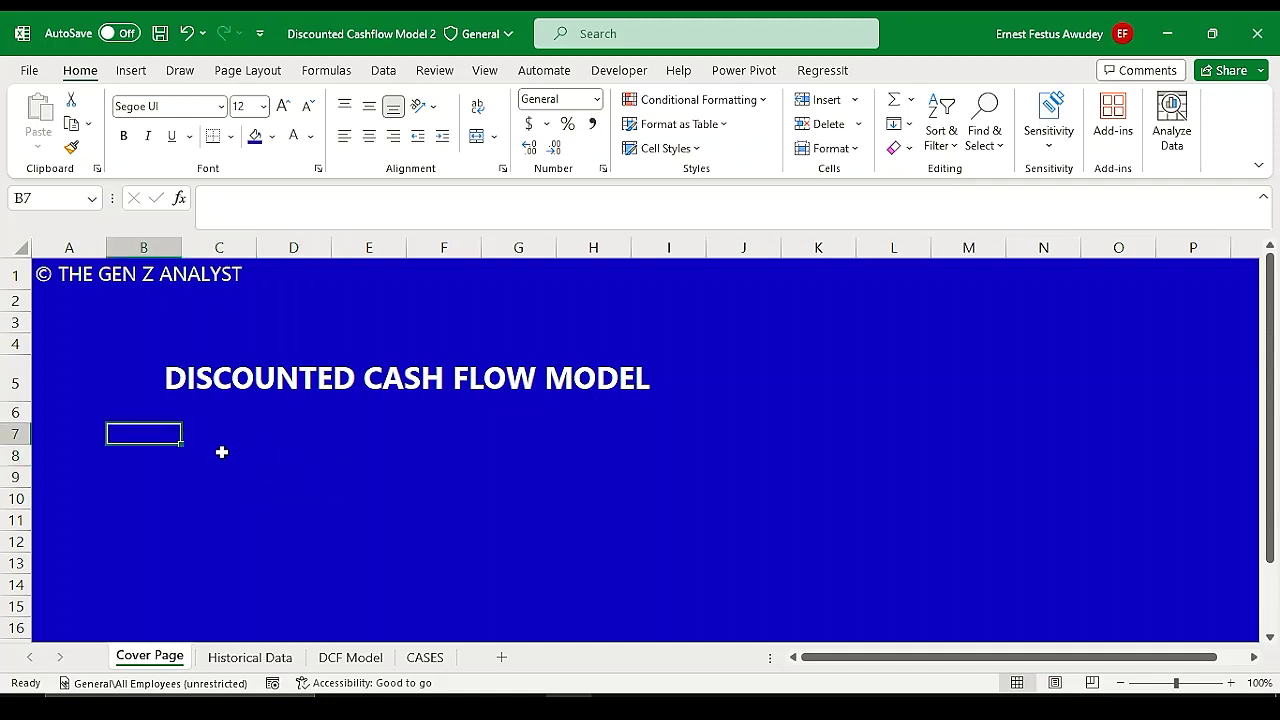
left_click(220, 440)
type("Contents")
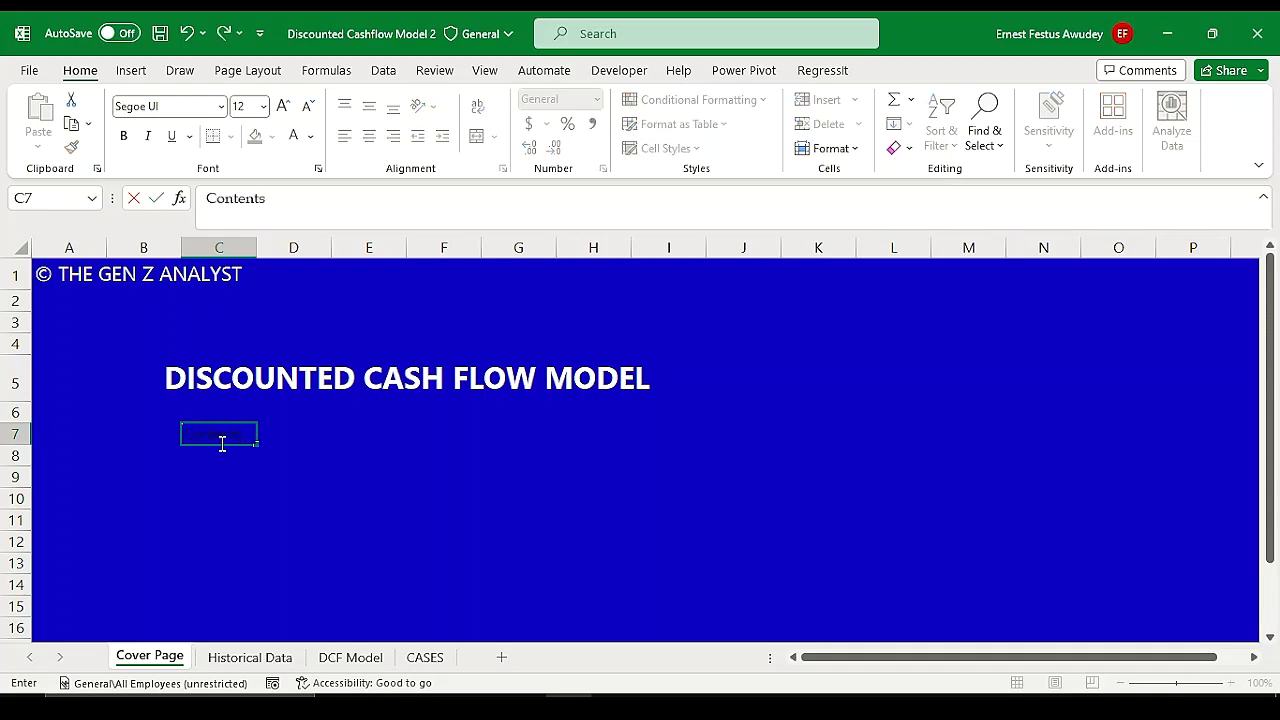
key("Up")
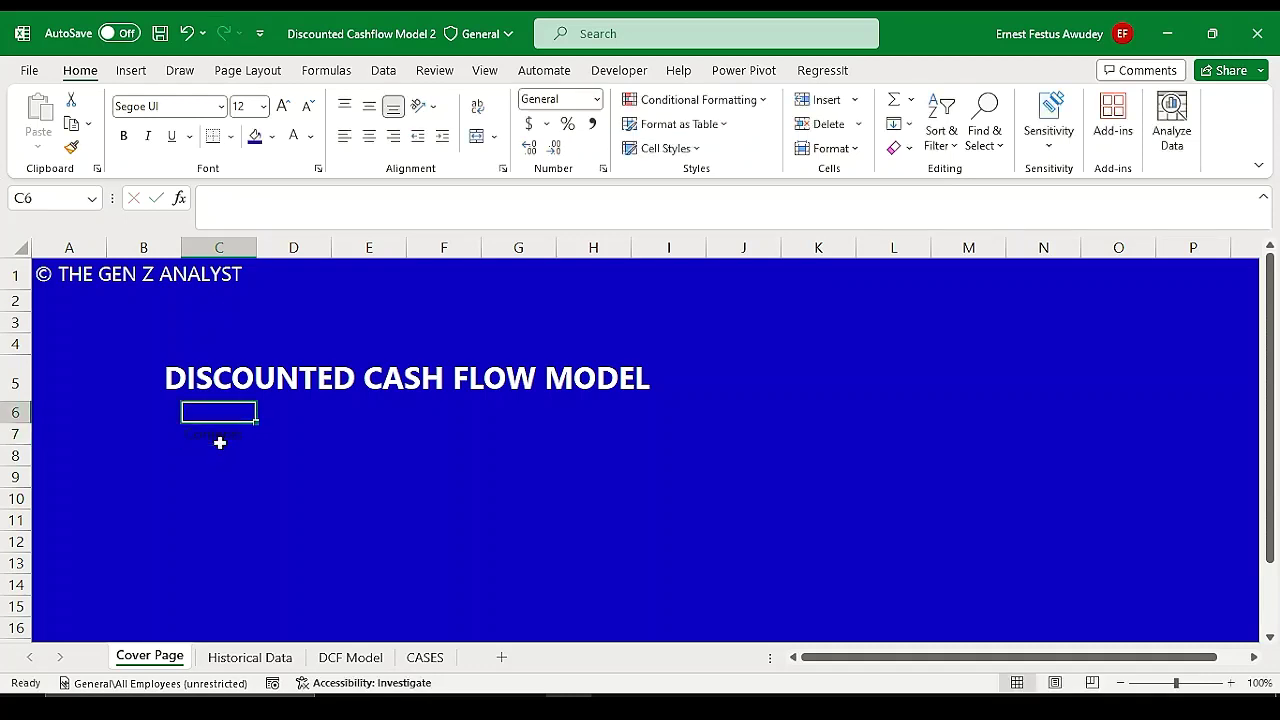
Step: List the sheets in cells C8 to C10 as "1. Hisorical Data", "2. DCF Model" and "3. Cases"
left_click(180, 457)
left_click(217, 456)
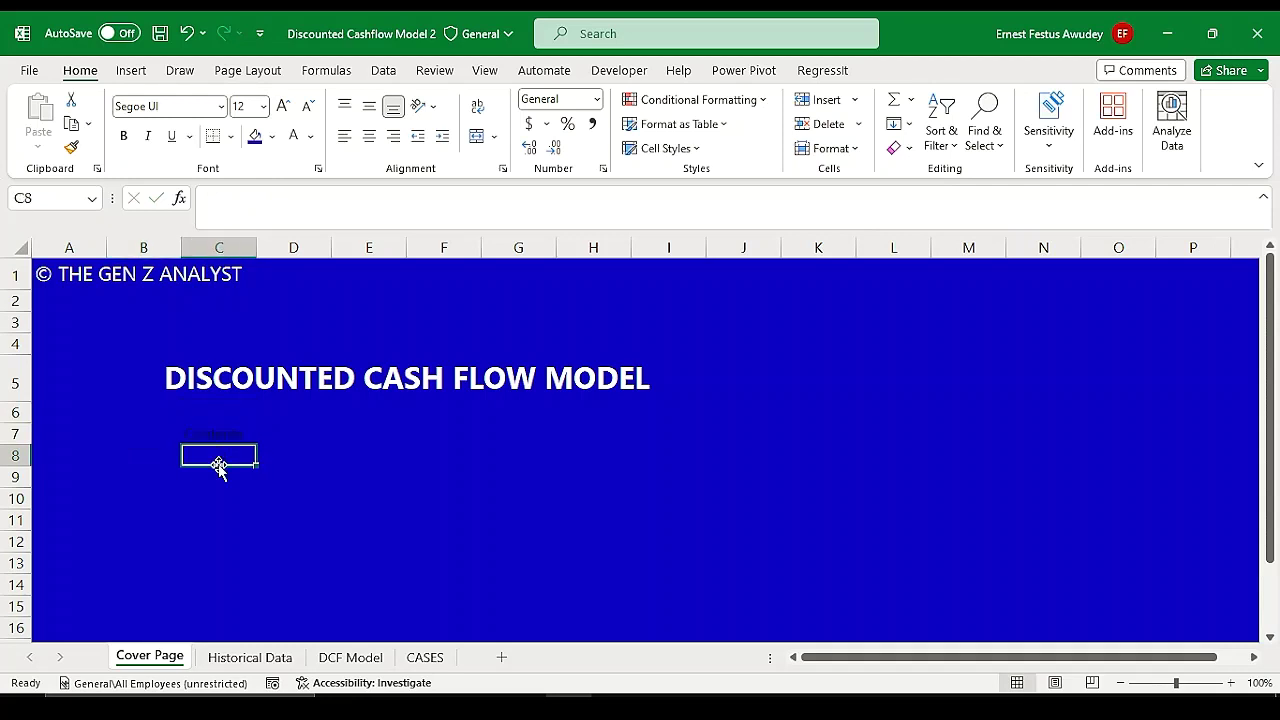
type("1.")
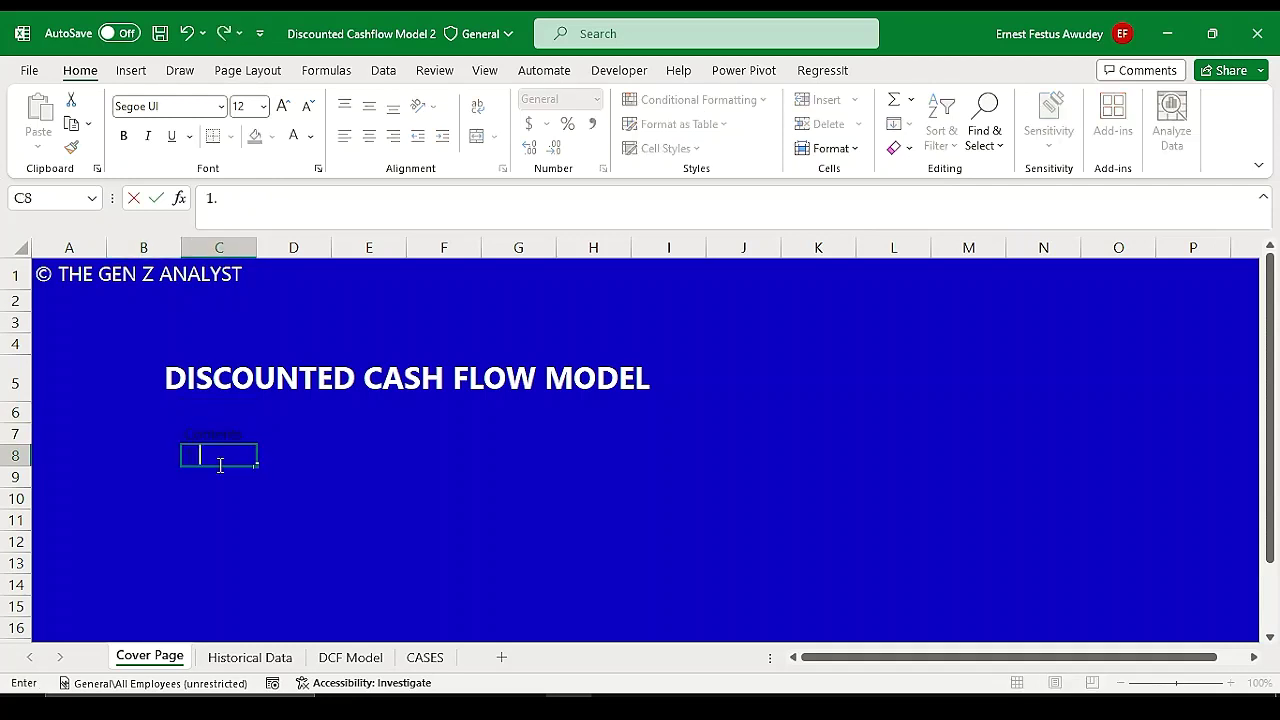
type(" Historical Data")
key("Return")
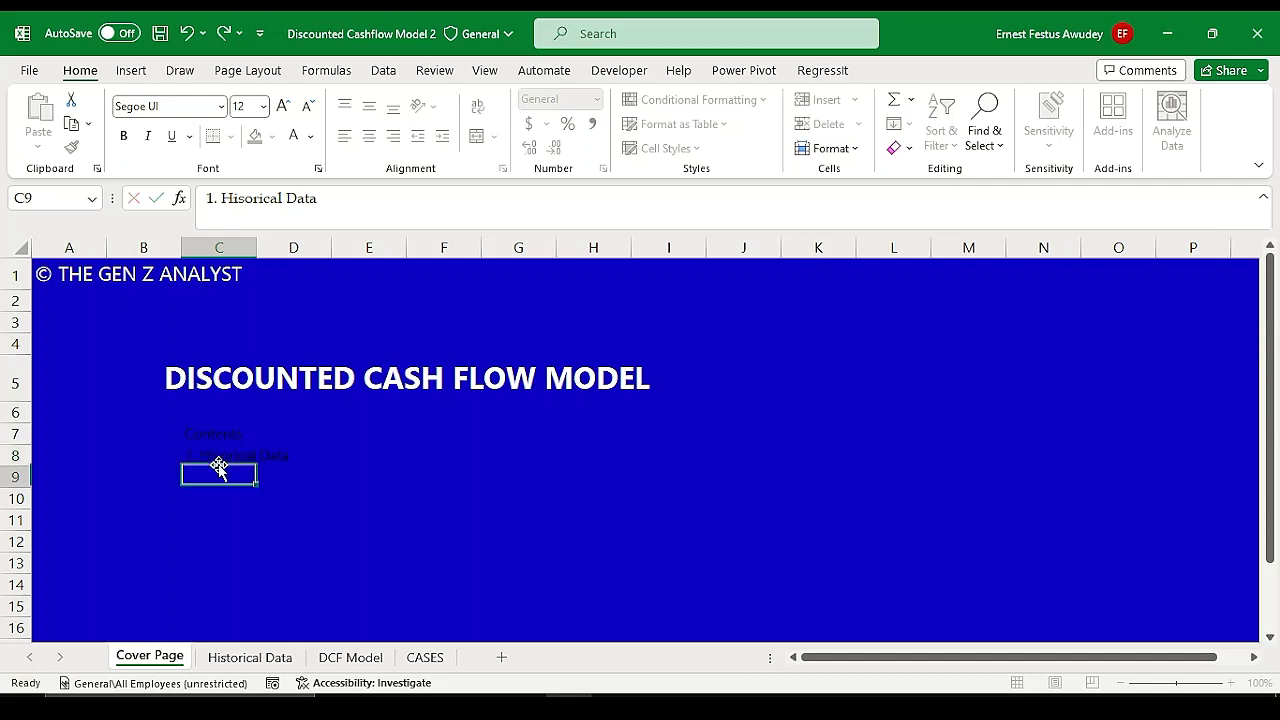
type("2. DCF")
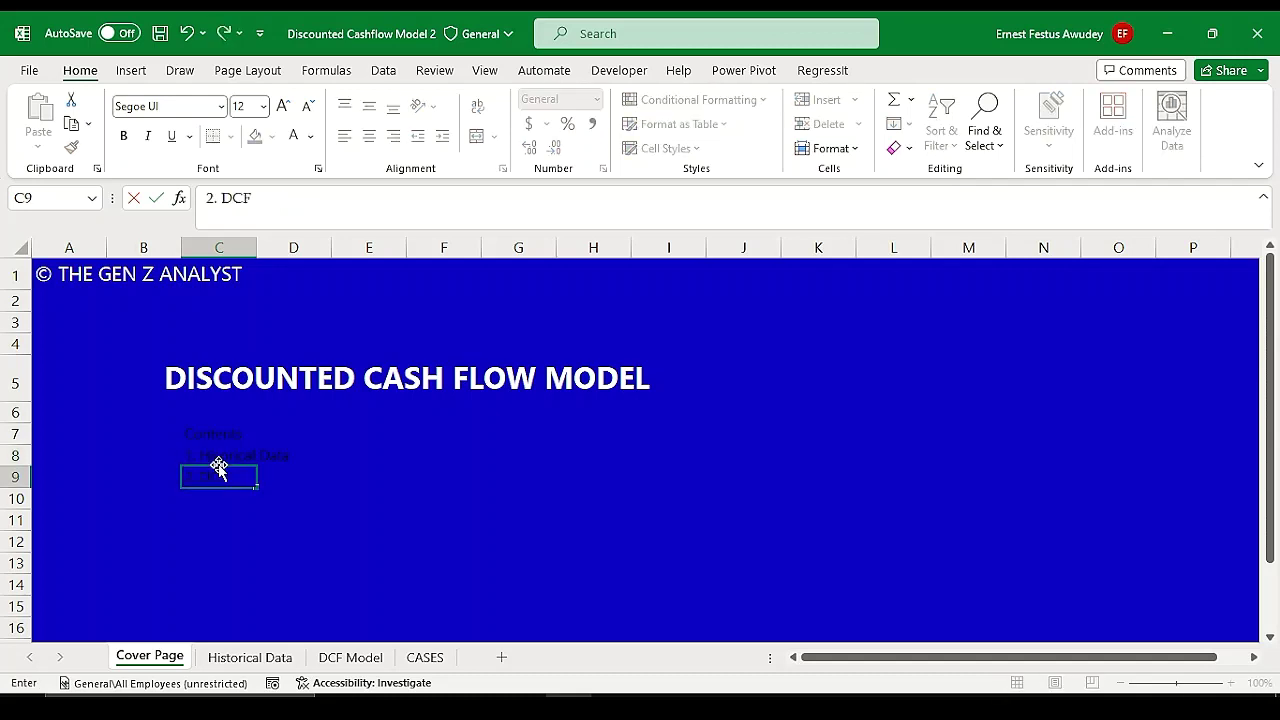
type(" Model")
key("Return")
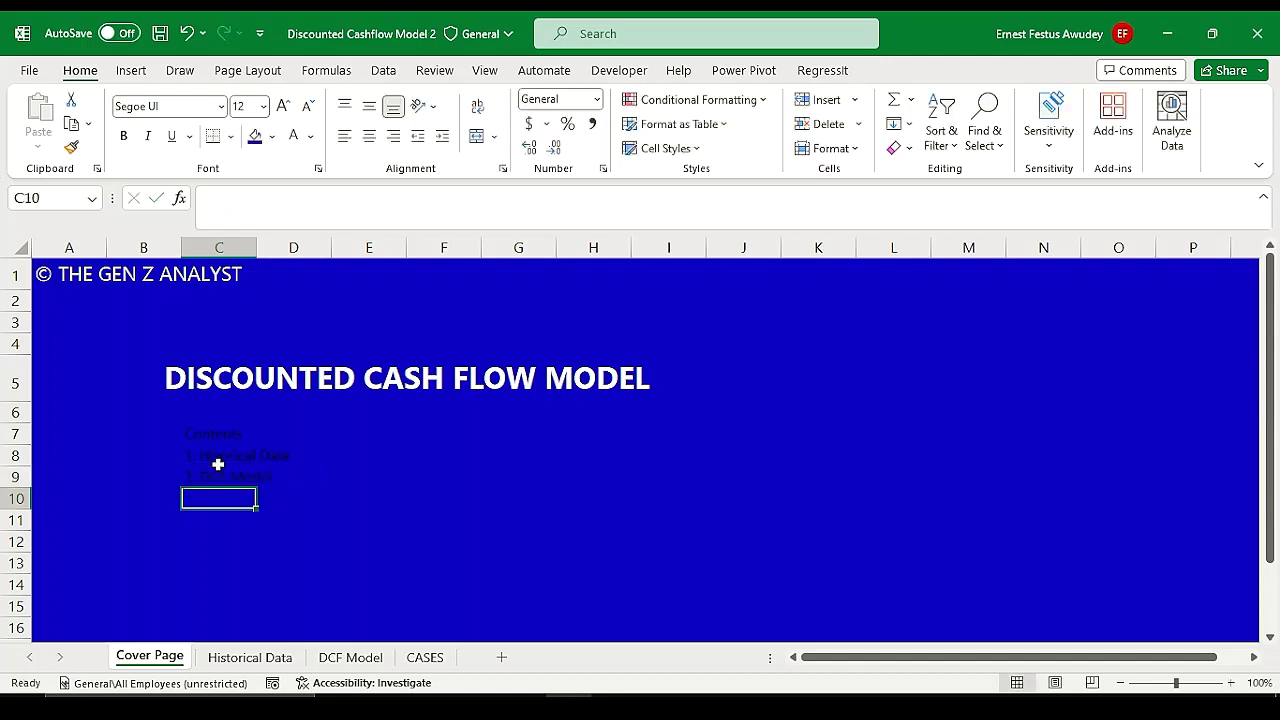
type("3. Cases")
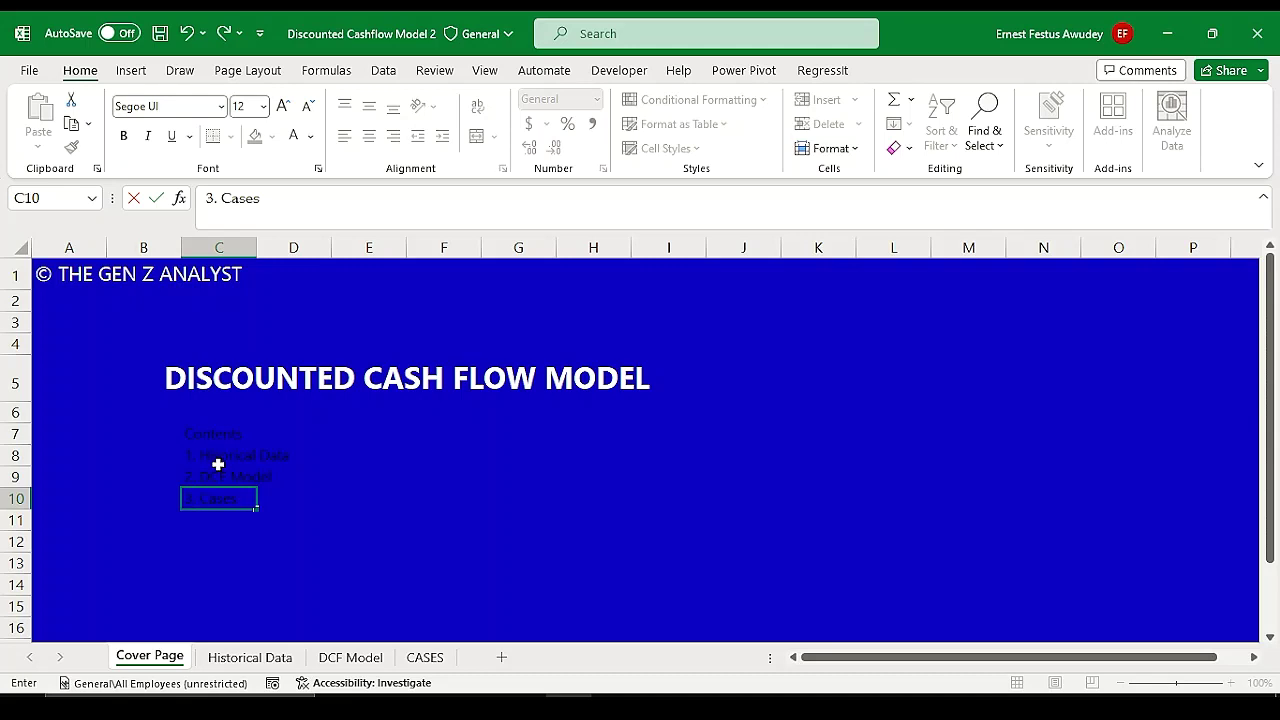
key("Return")
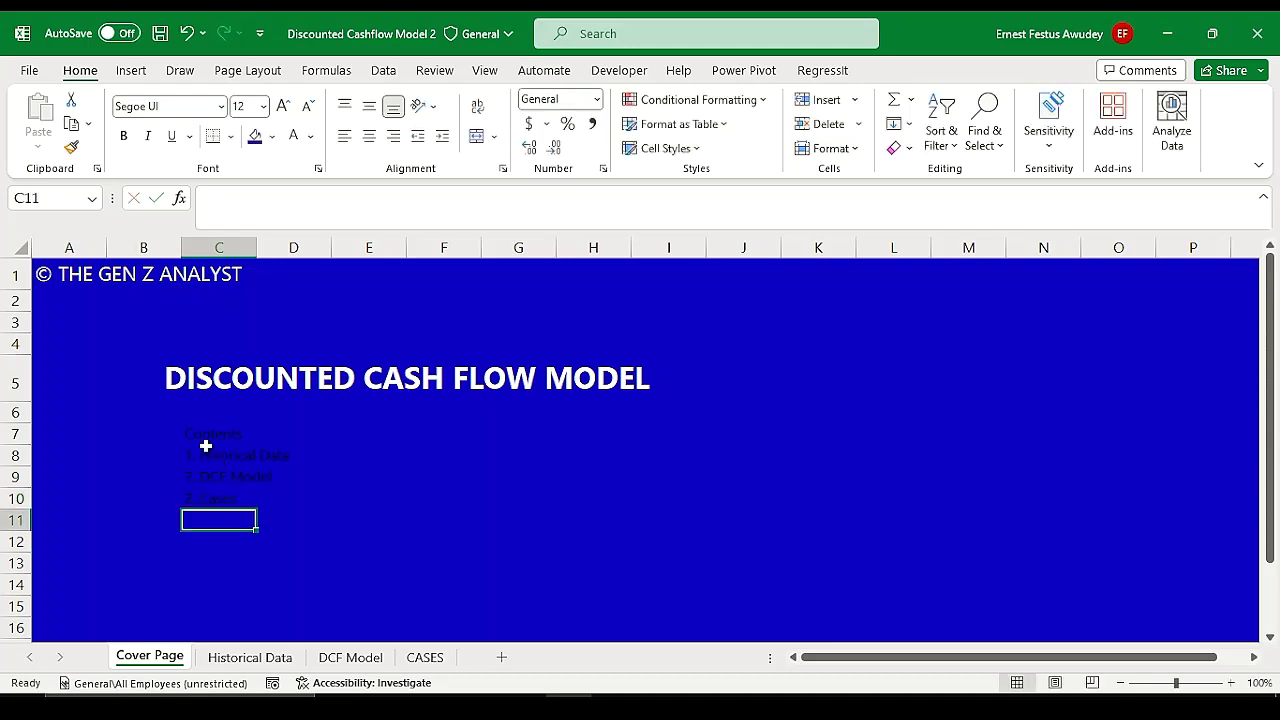
Step: Format the contents heading and list in C7:C10 with white font colour and font size 14
left_click_drag(203, 432, 203, 499)
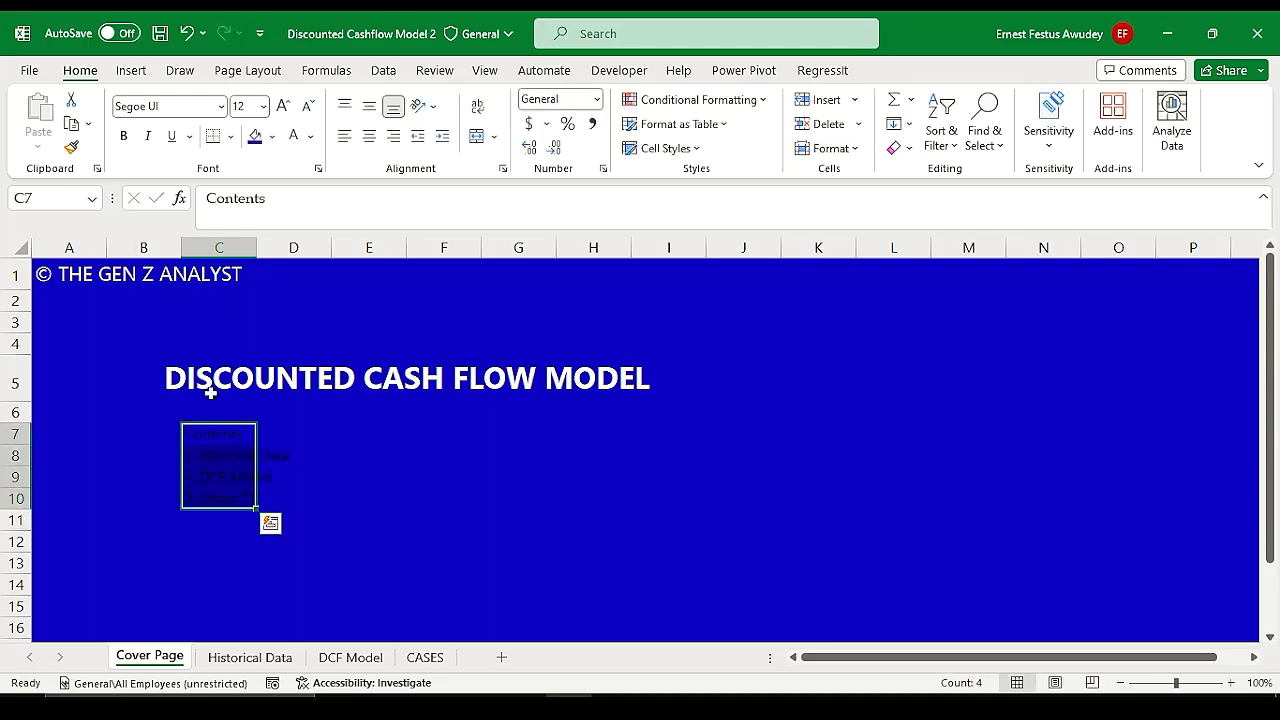
left_click(292, 138)
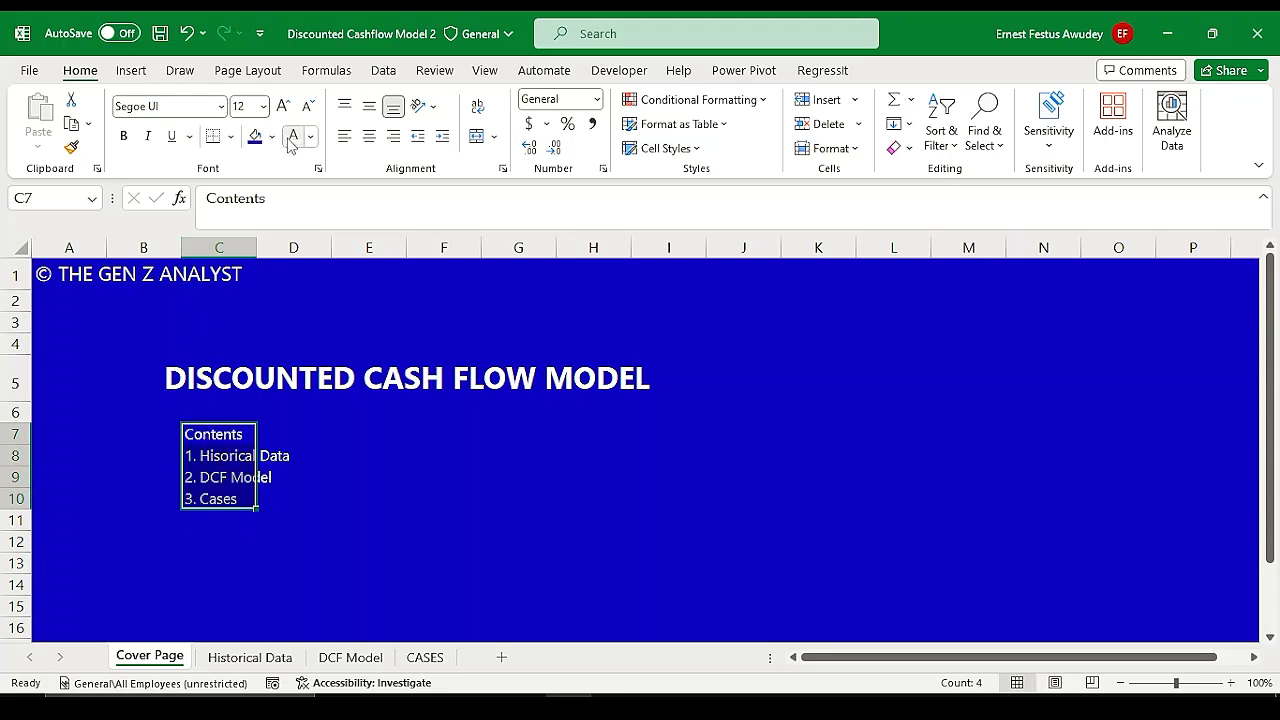
left_click(283, 106)
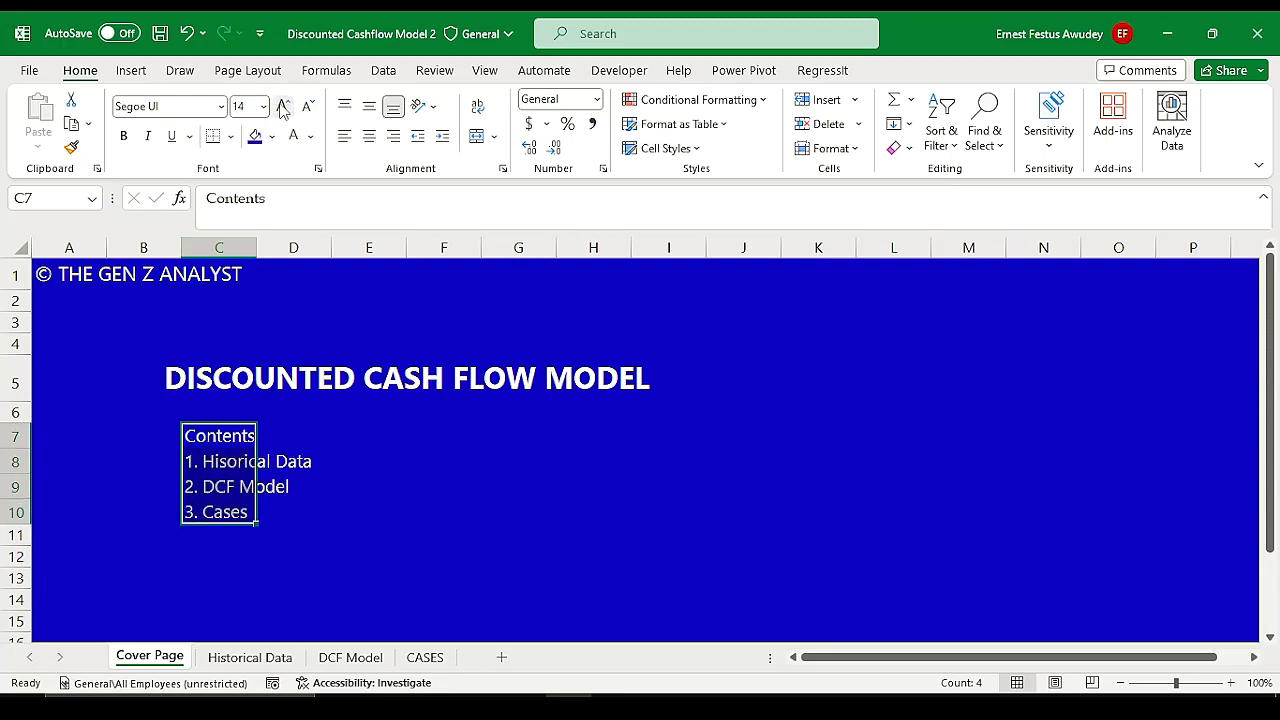
left_click(266, 535)
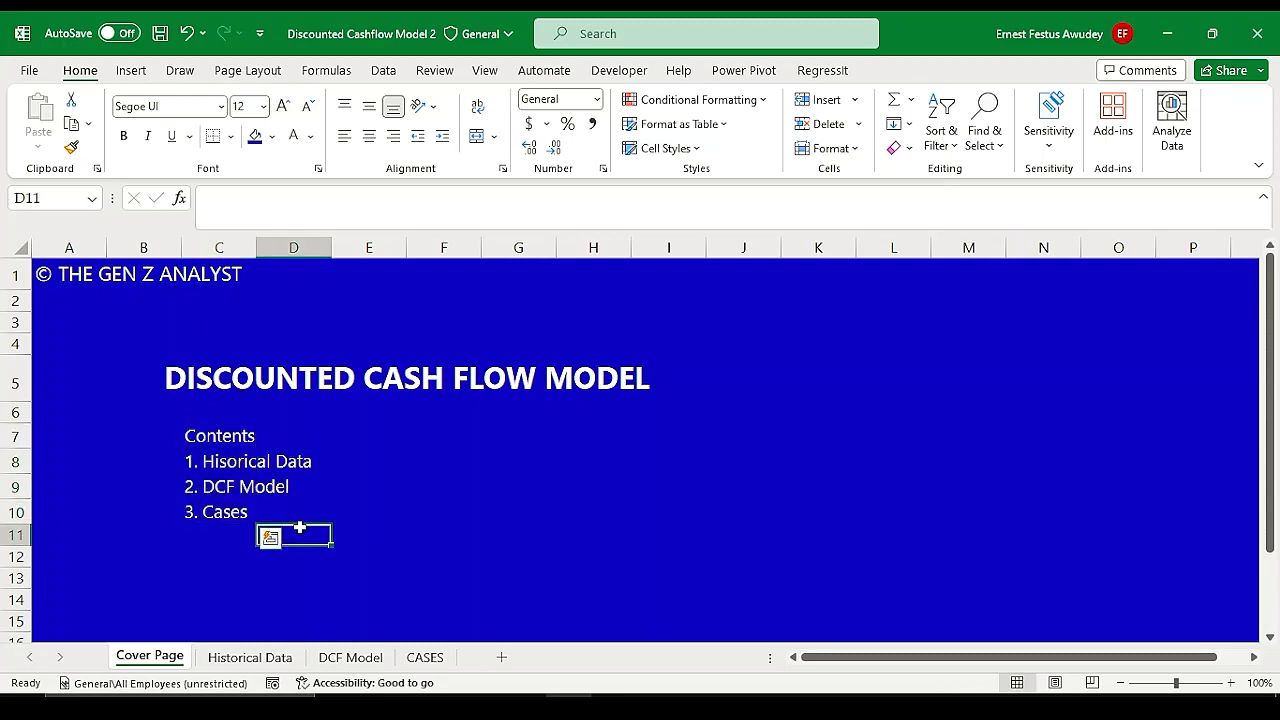
Step: Look through the Historical Data, DCF Model and CASES sheets that the cover page contents list refers to
left_click(213, 440)
left_click(206, 463)
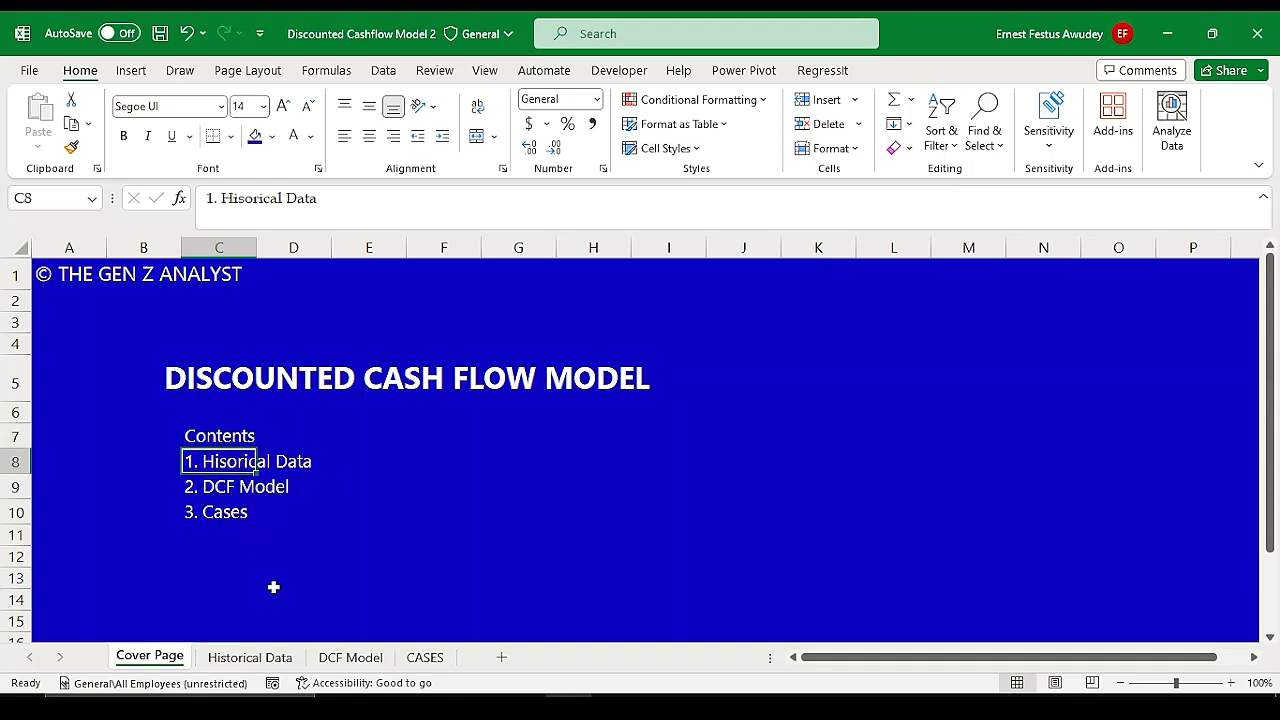
left_click(275, 658)
left_click(345, 658)
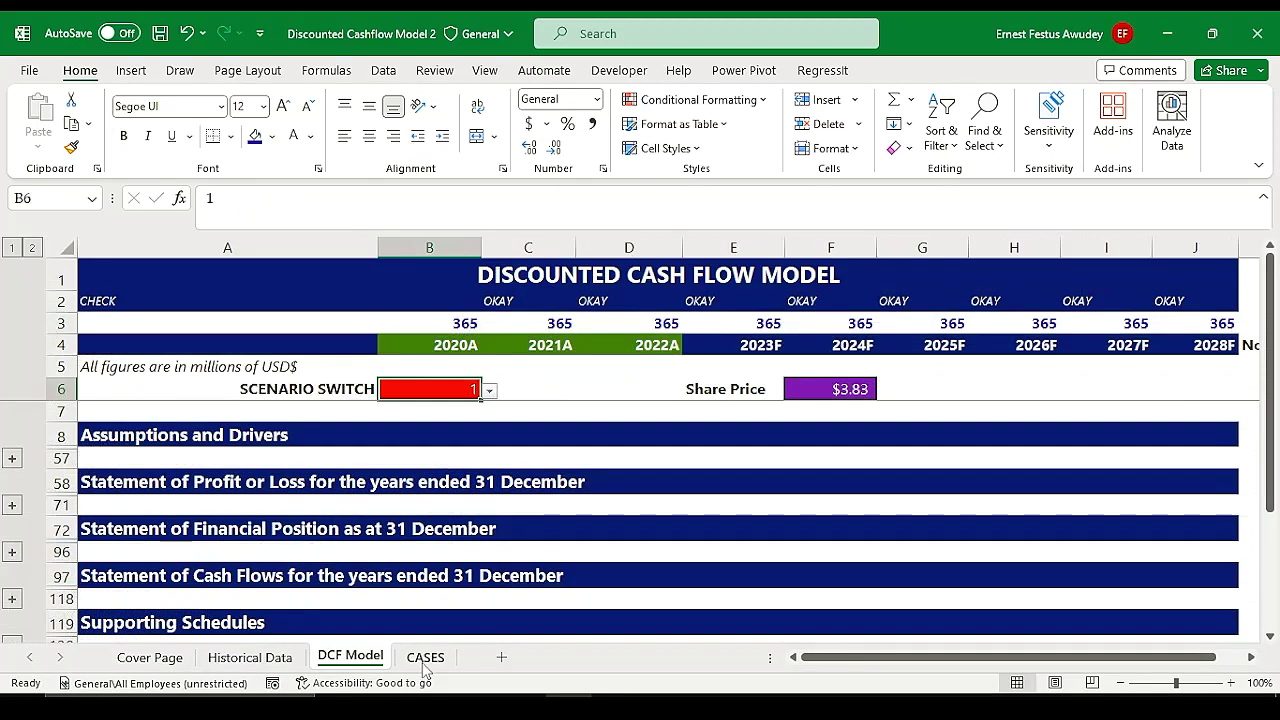
left_click(425, 658)
left_click(250, 657)
left_click(148, 657)
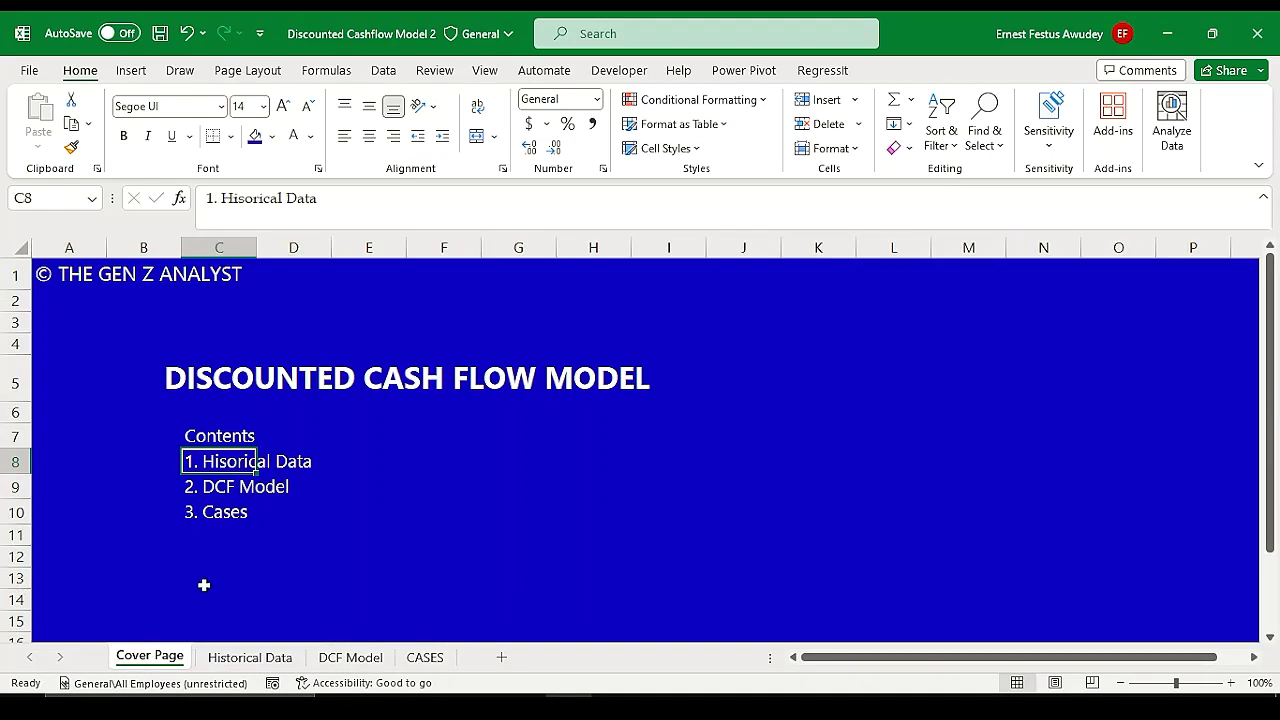
left_click(293, 576)
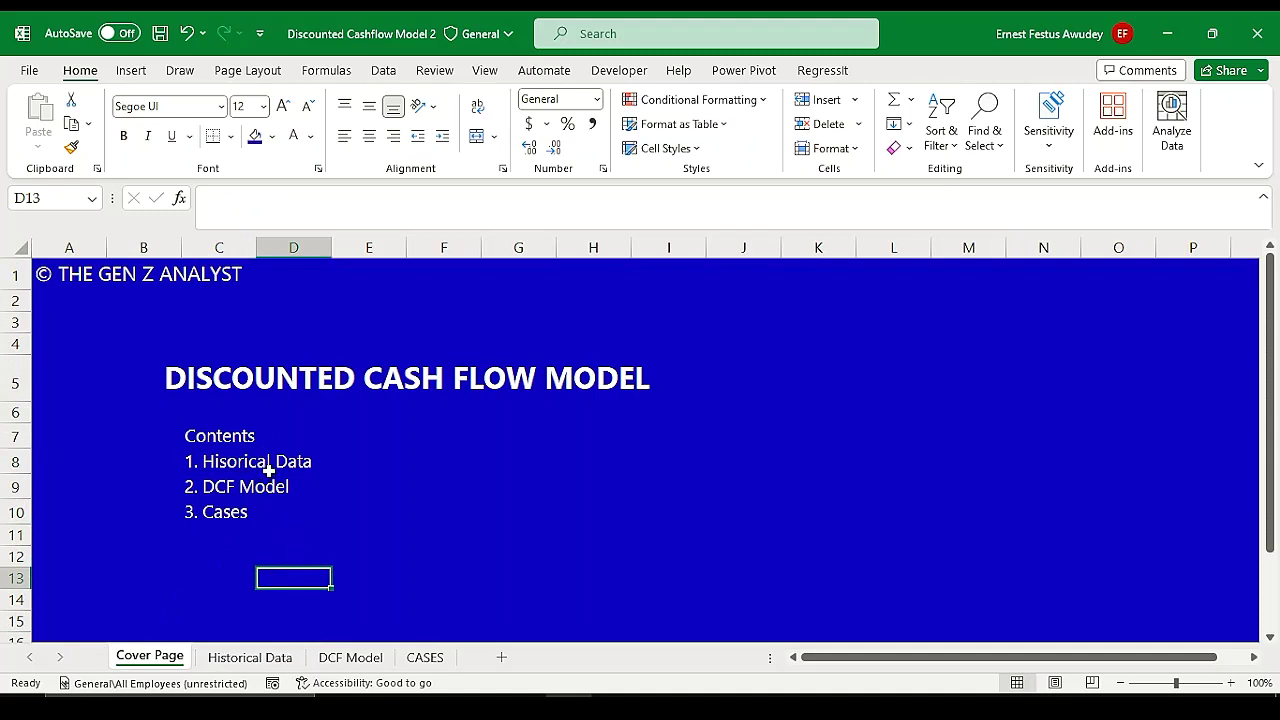
left_click(232, 462)
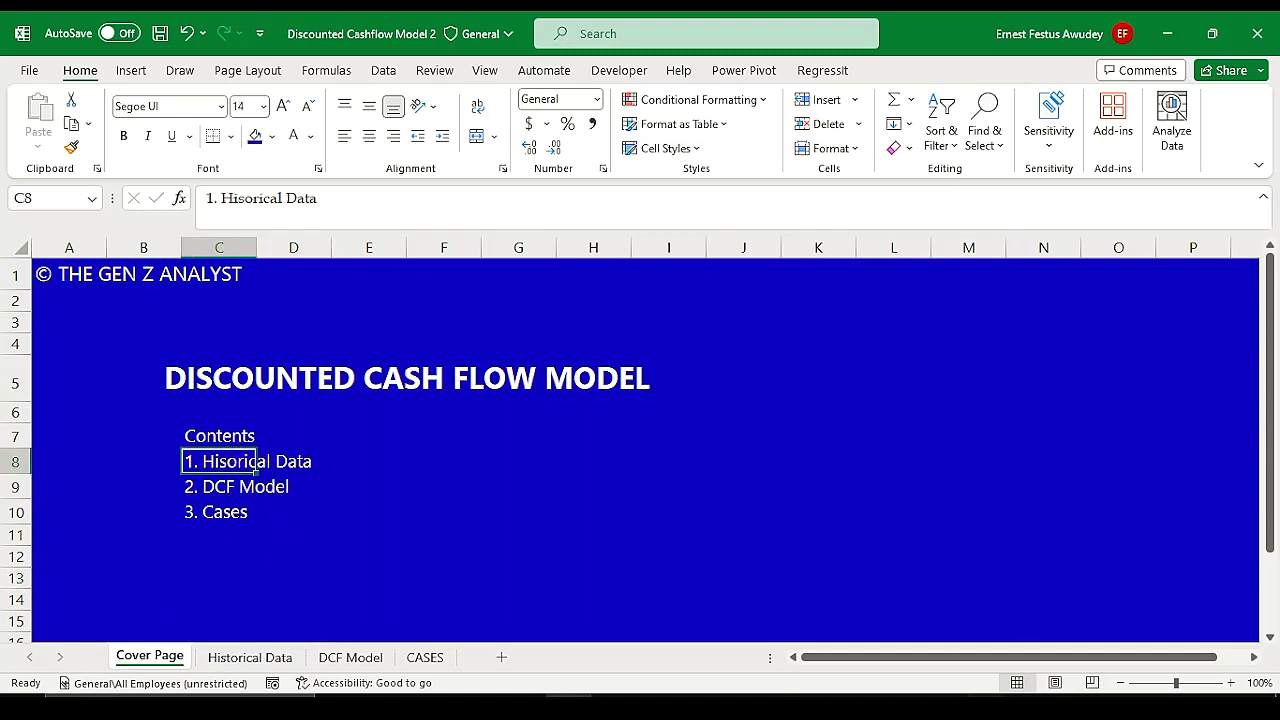
key("alt+n")
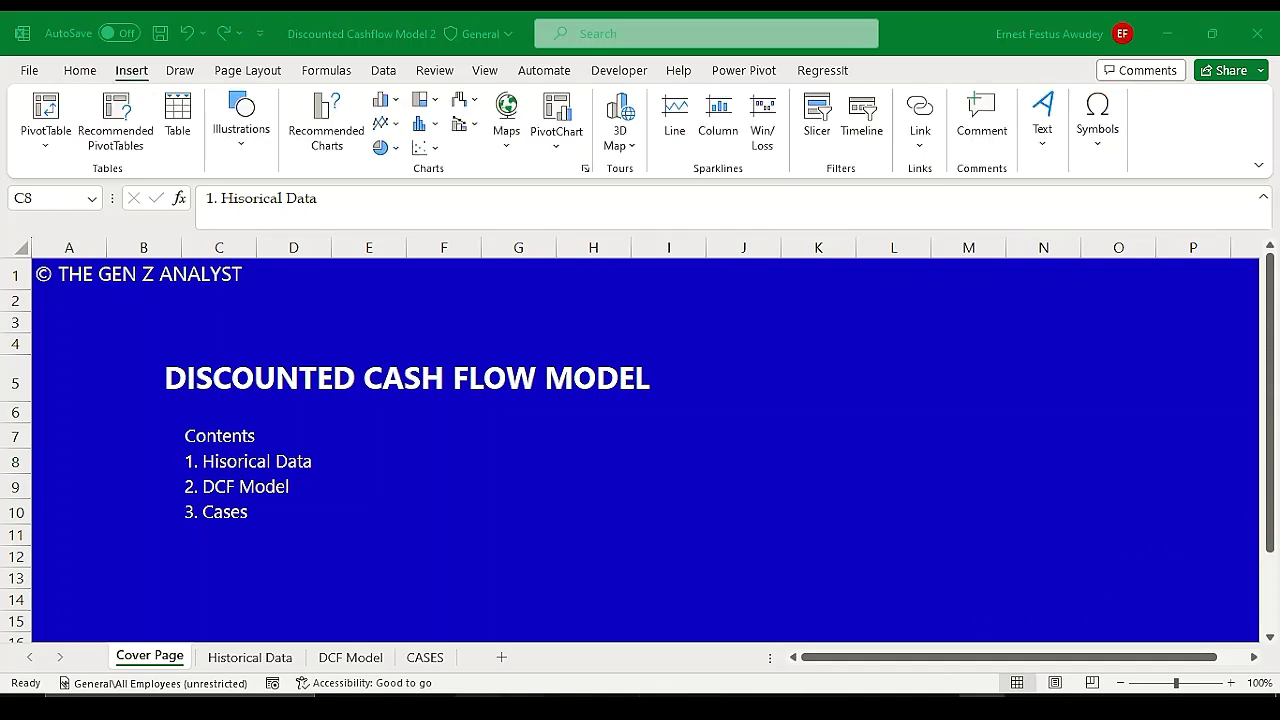
left_click(255, 470)
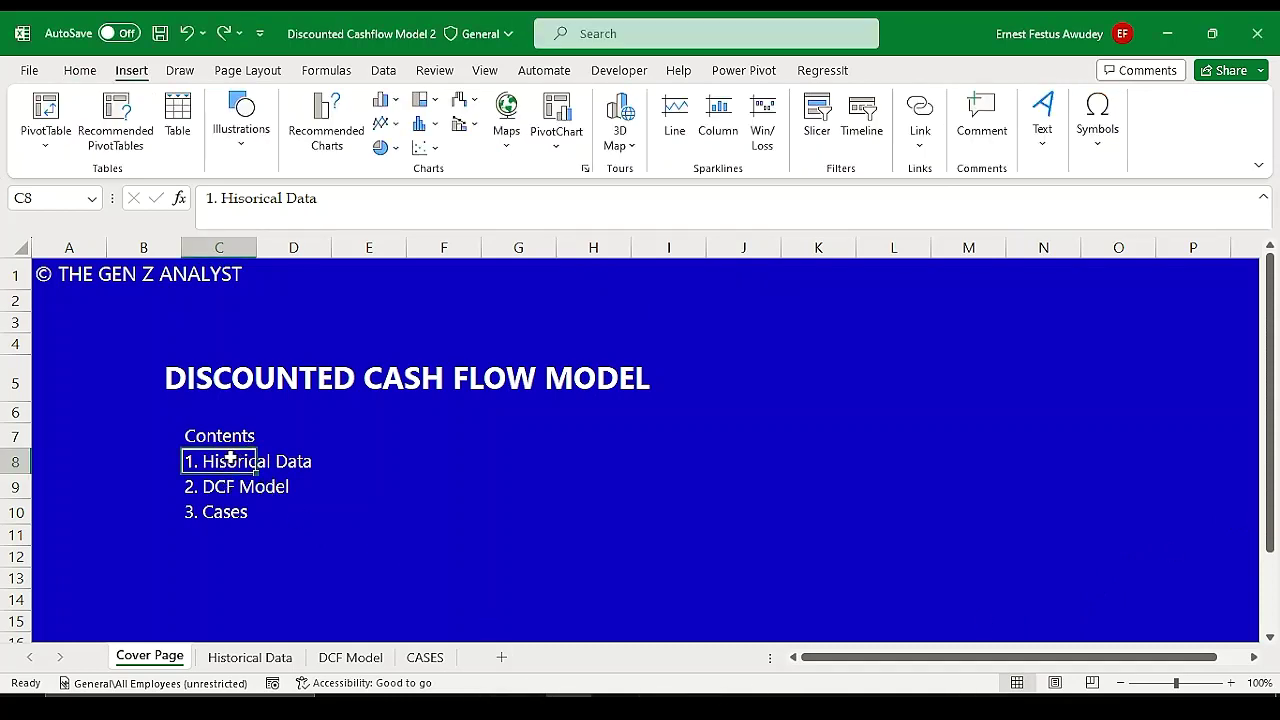
left_click_drag(230, 457, 218, 510)
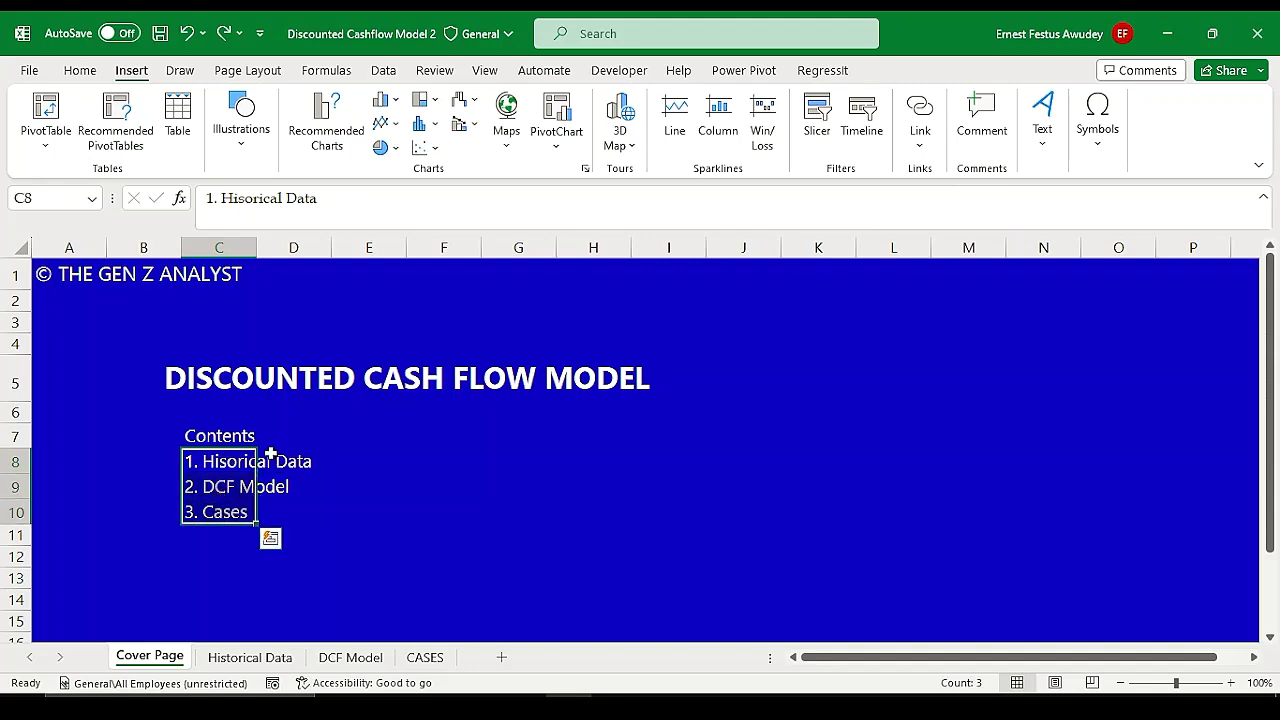
left_click(252, 657)
left_click(350, 657)
left_click(150, 656)
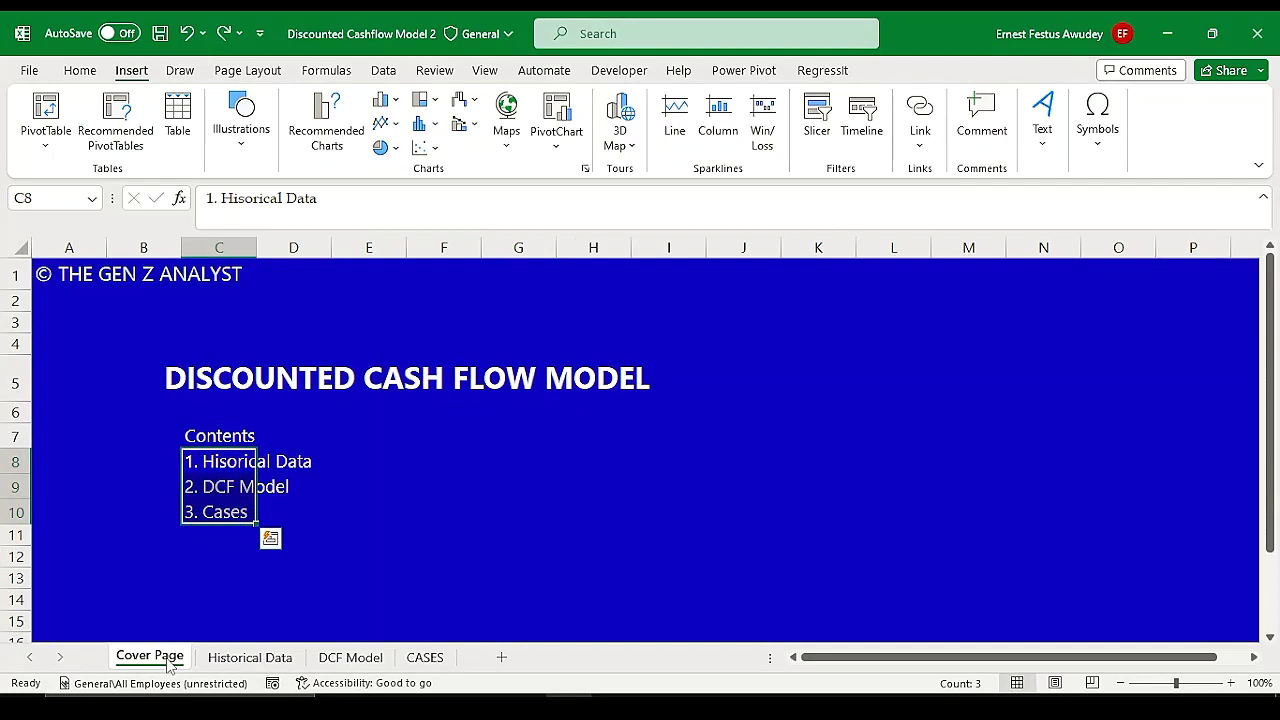
Step: Hyperlink the first contents entry in C8 to cell A1 of the Historical Data sheet in this workbook
left_click(218, 461)
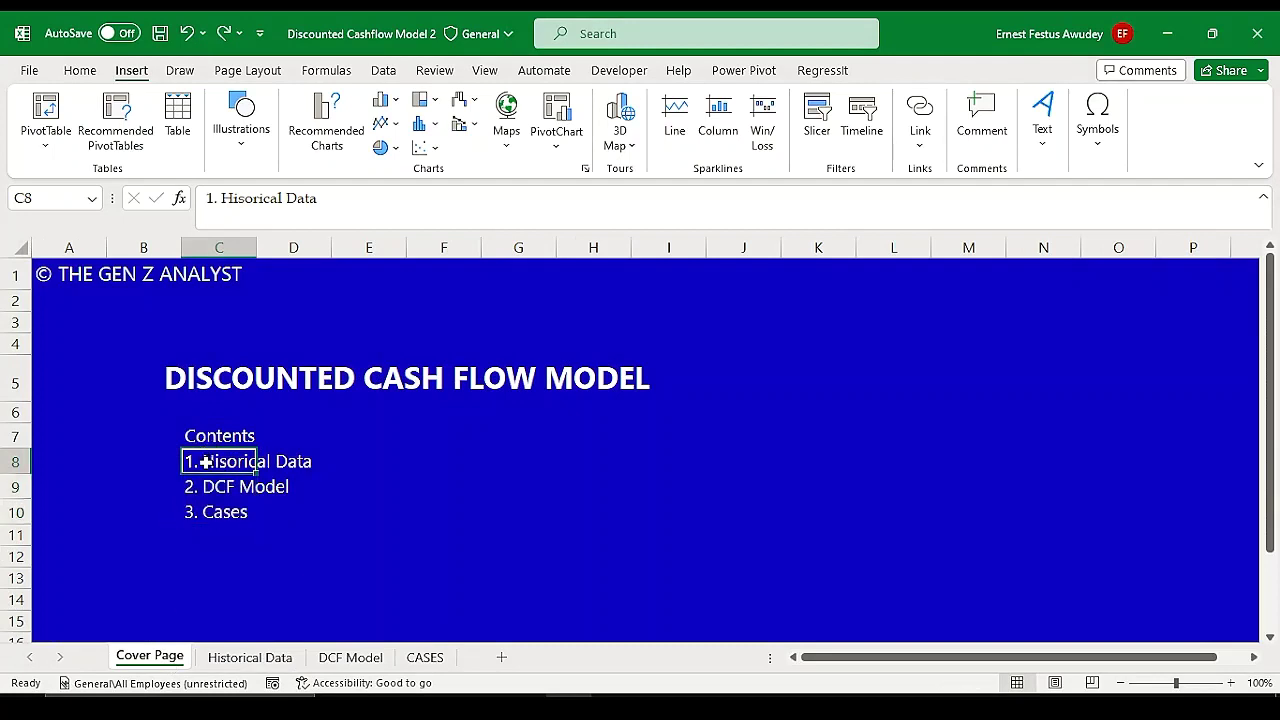
right_click(208, 470)
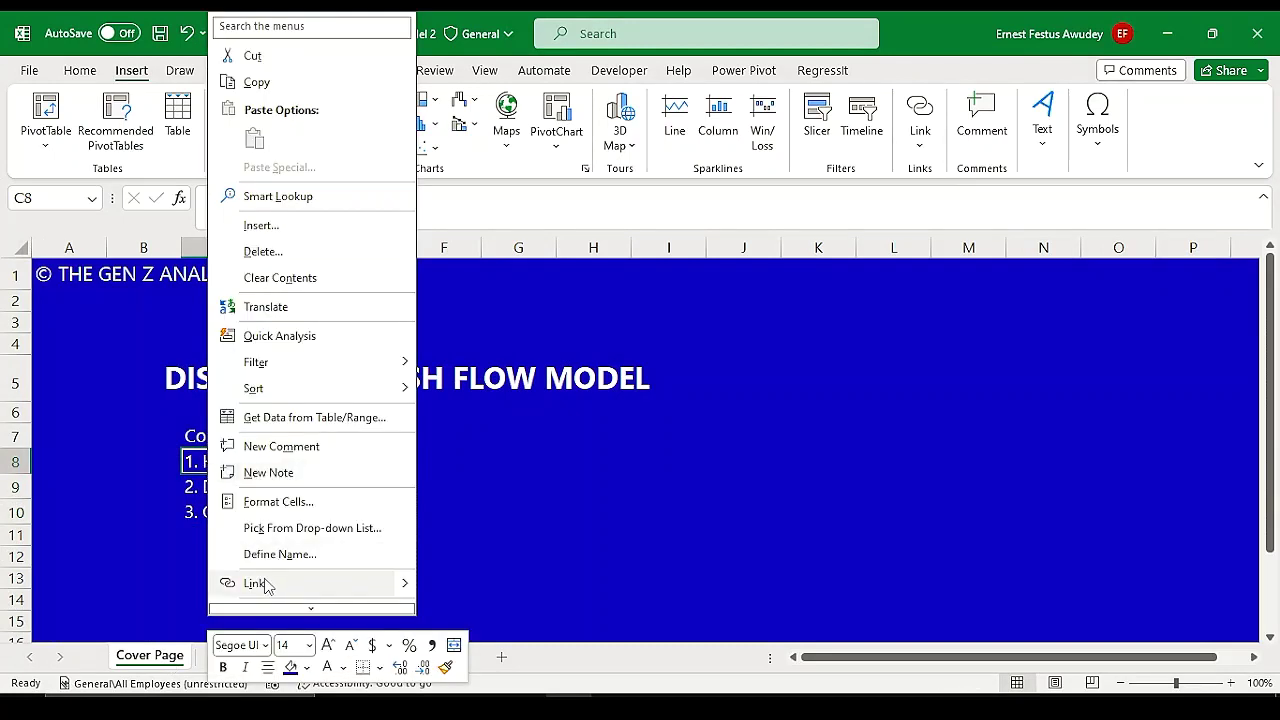
left_click(353, 584)
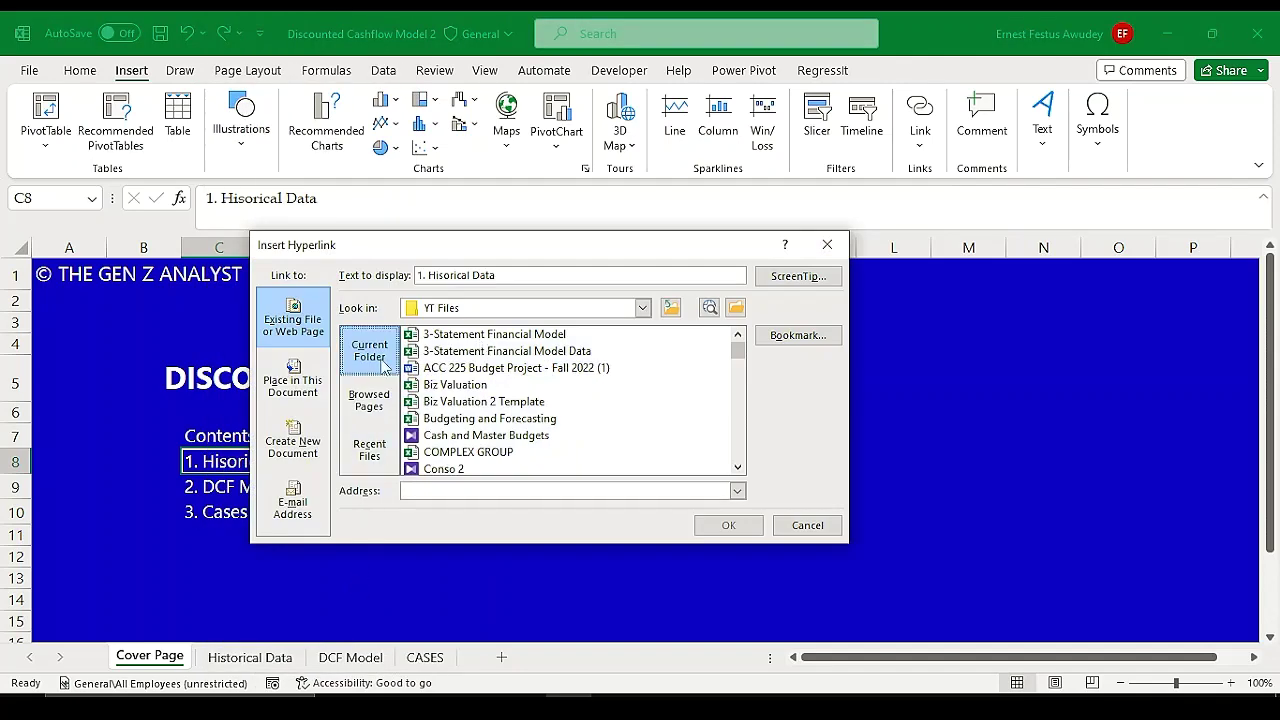
left_click(292, 390)
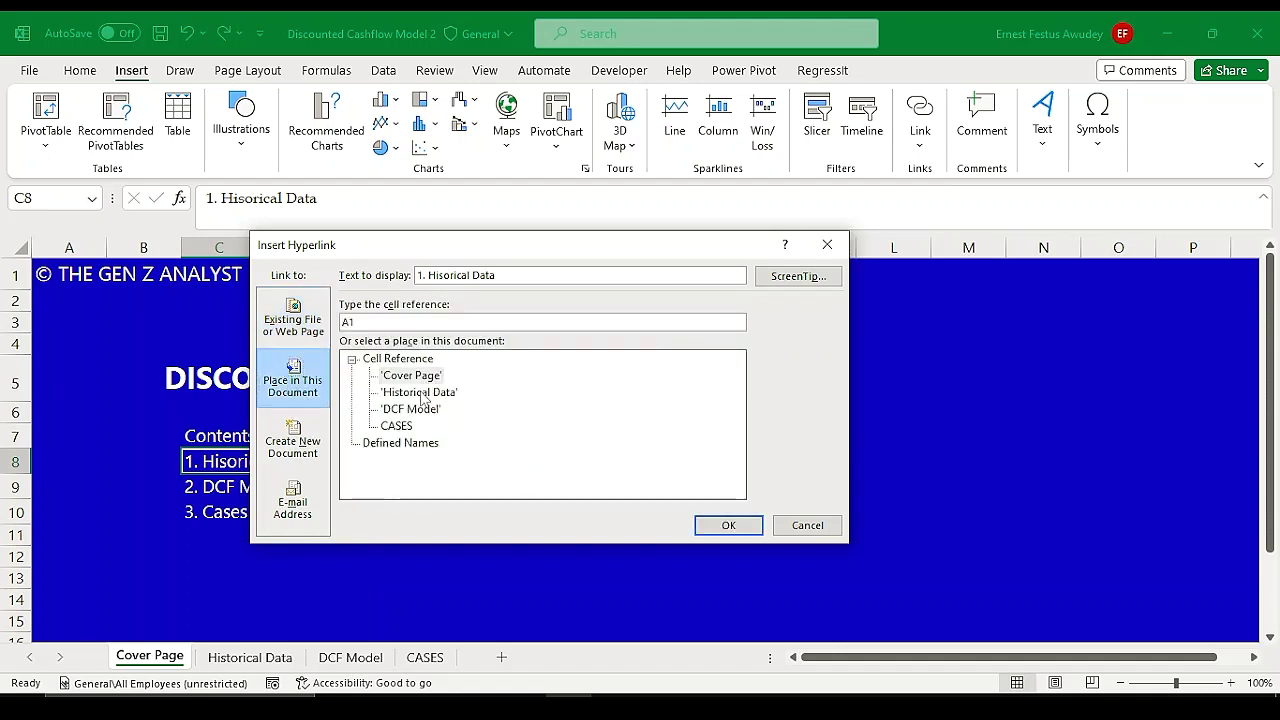
left_click(421, 393)
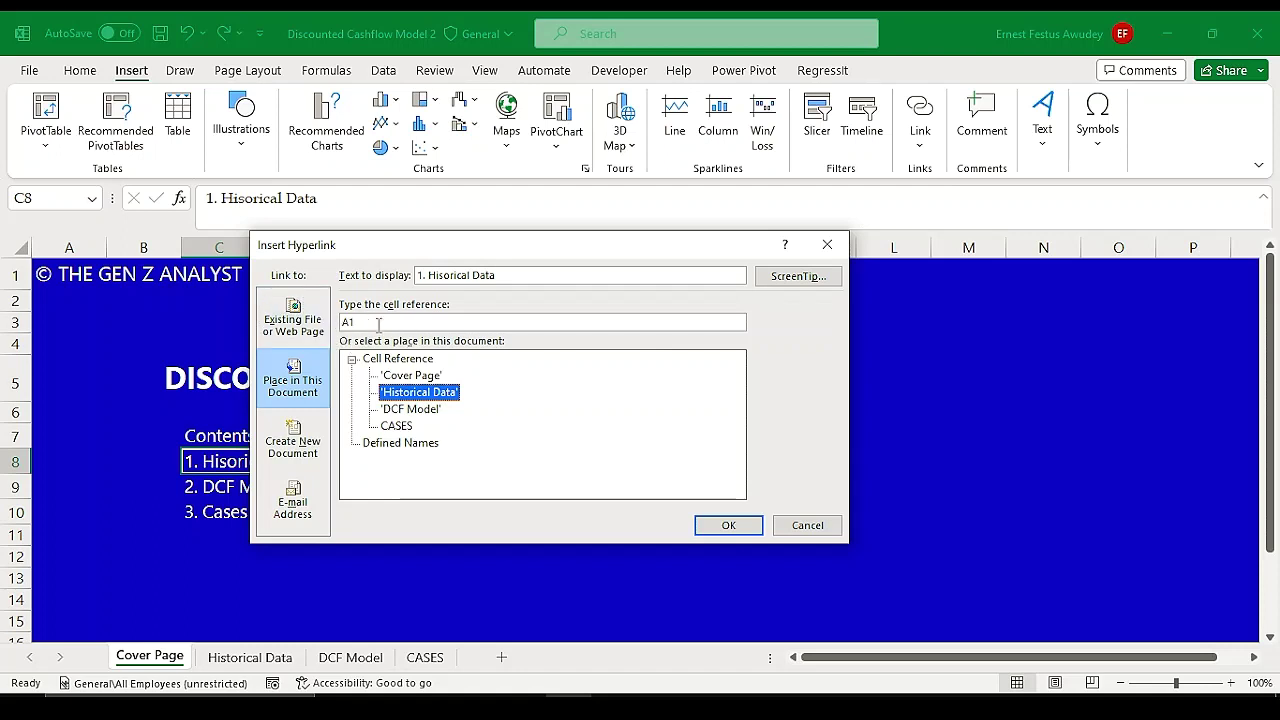
left_click(729, 526)
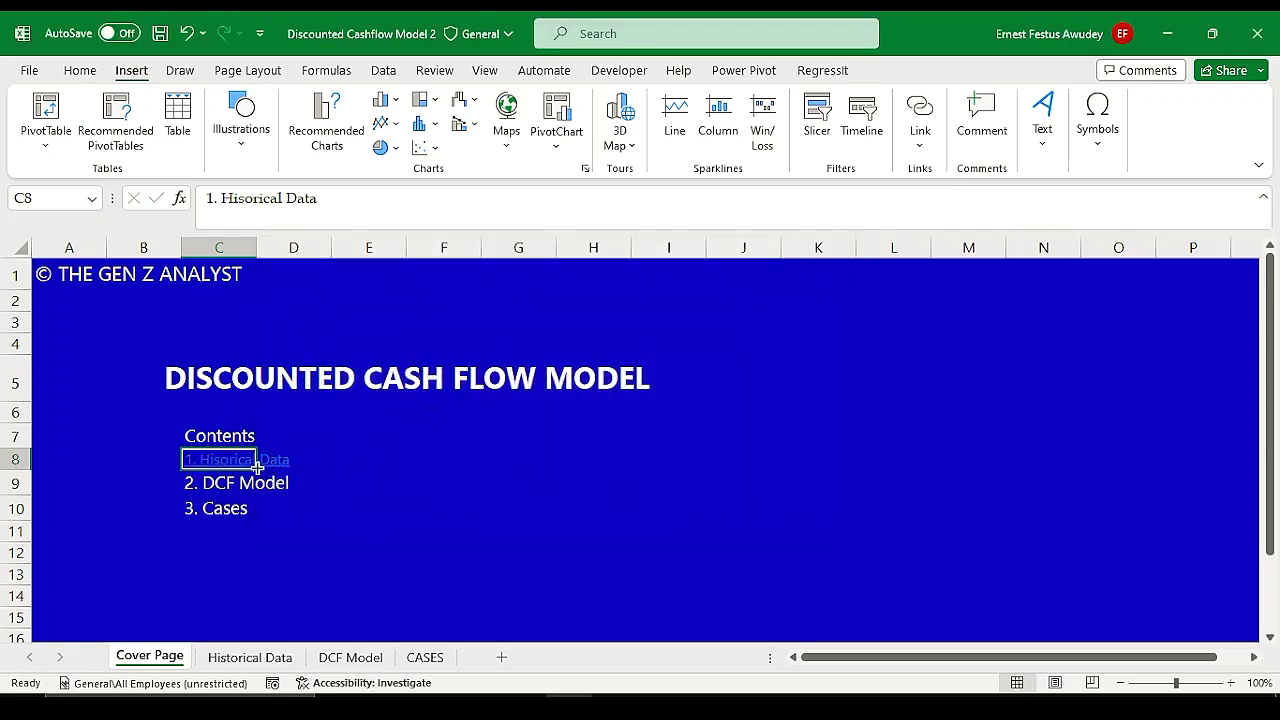
Step: Test the Historical Data link, look over the sheet it opens, and return to the Cover Page
left_click(229, 460)
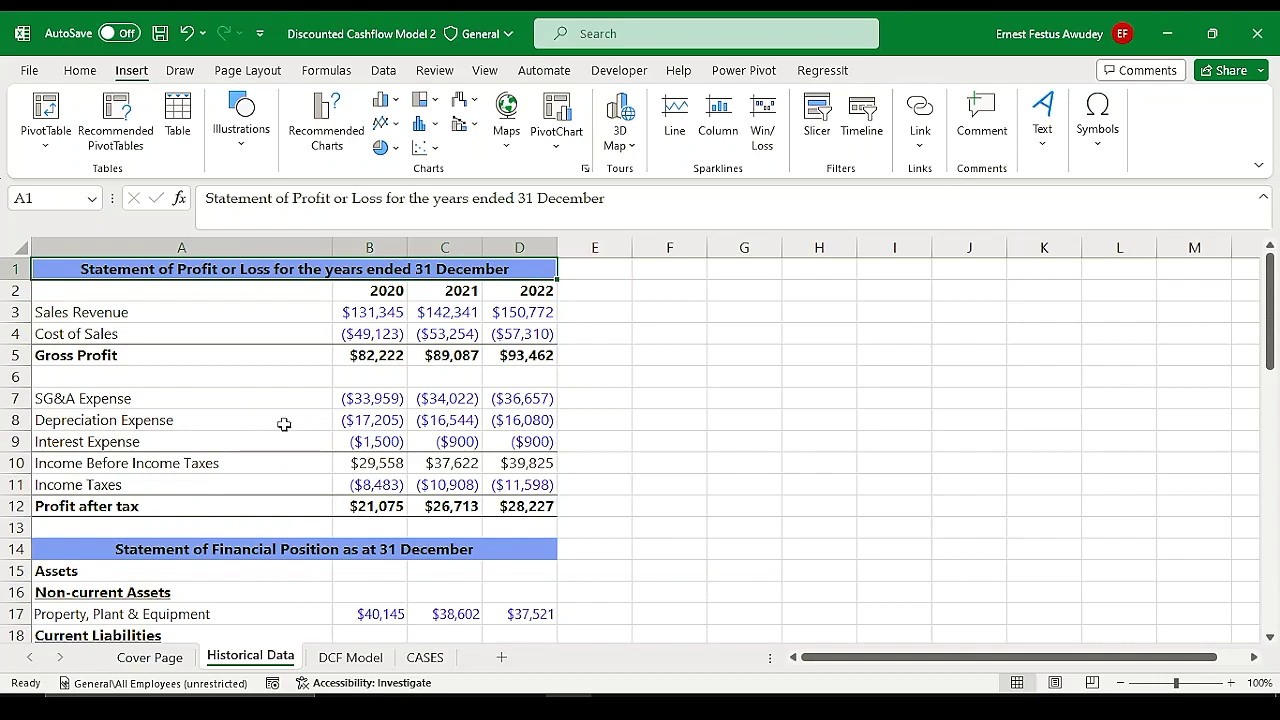
scroll(300, 440, "down", 6)
scroll(369, 474, "down", 4)
scroll(369, 474, "up", 10)
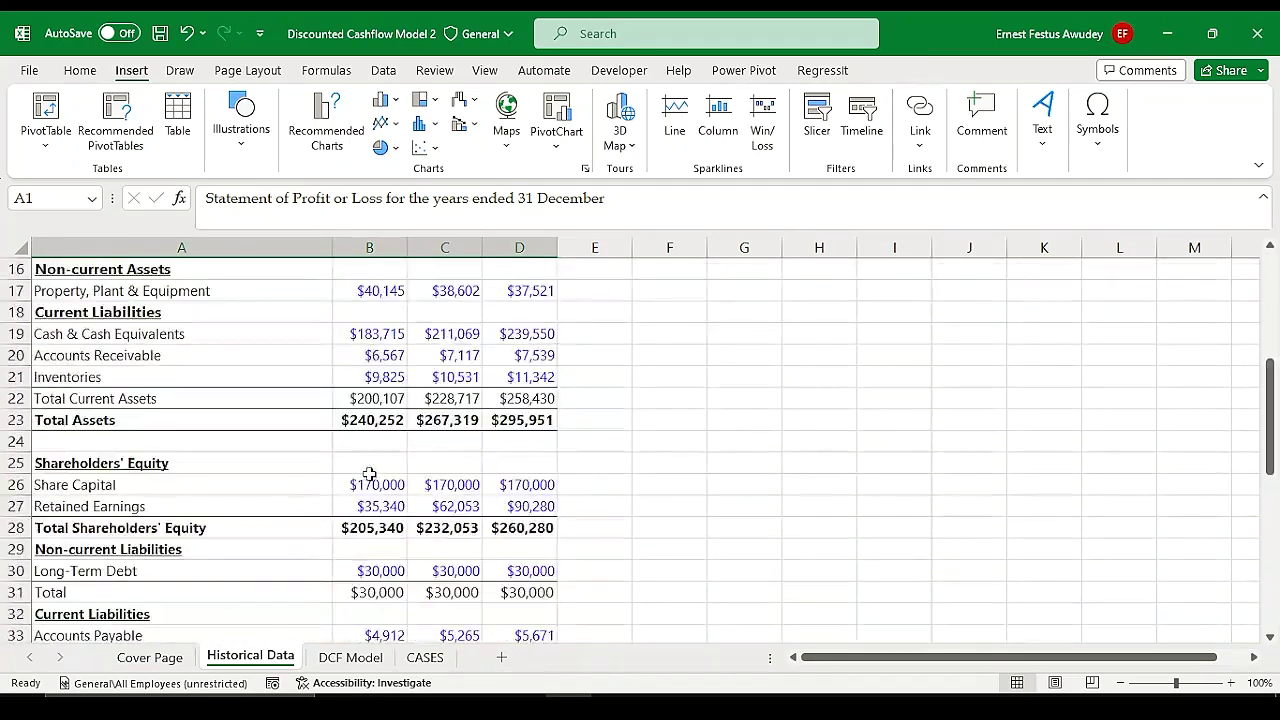
left_click(160, 658)
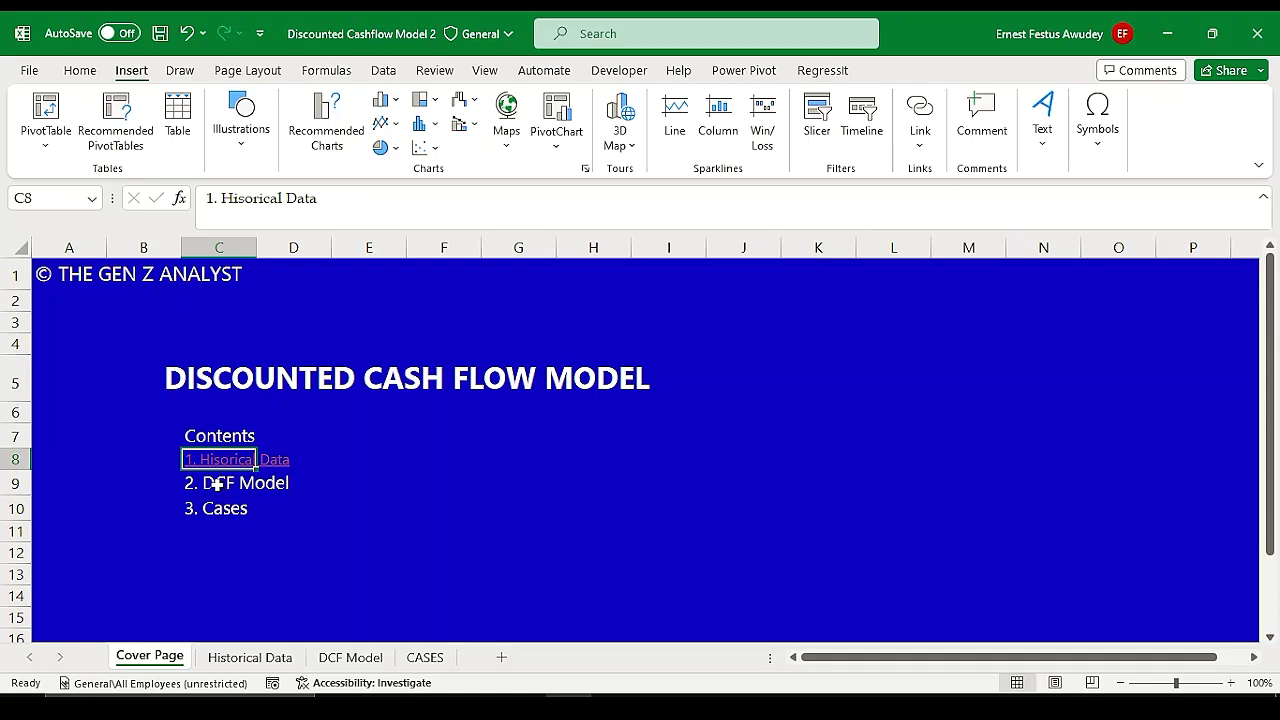
Step: Hyperlink the "2. DCF Model" entry in C9 to cell A1 of the DCF Model sheet
right_click(216, 483)
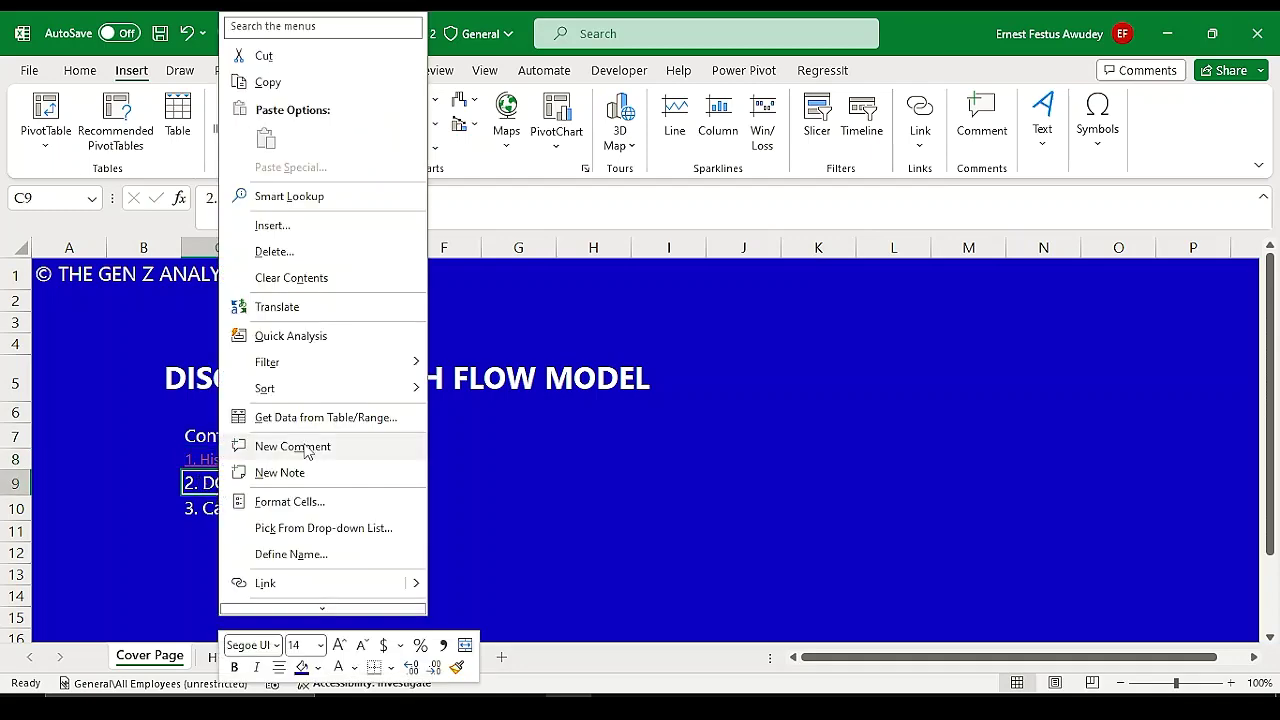
left_click(332, 585)
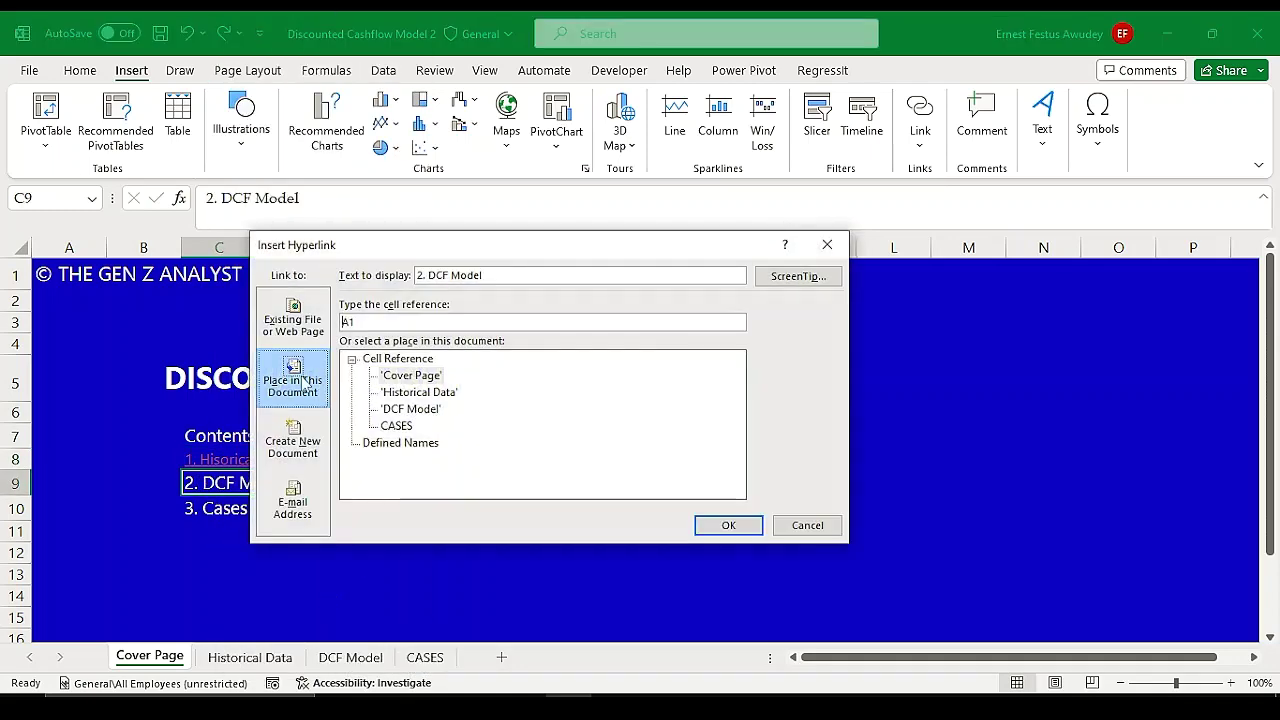
left_click(418, 418)
left_click(715, 530)
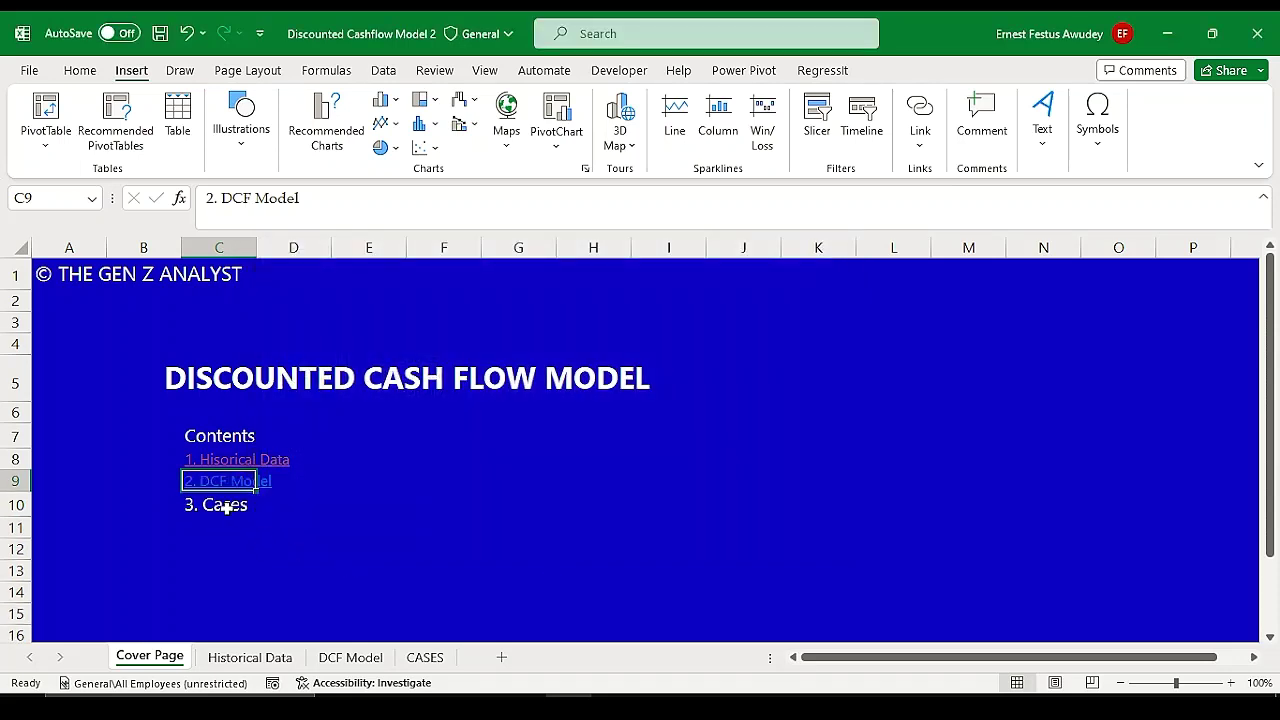
Step: Hyperlink the "3. Cases" entry in C10 to cell A1 of the CASES sheet
left_click(226, 508)
right_click(226, 506)
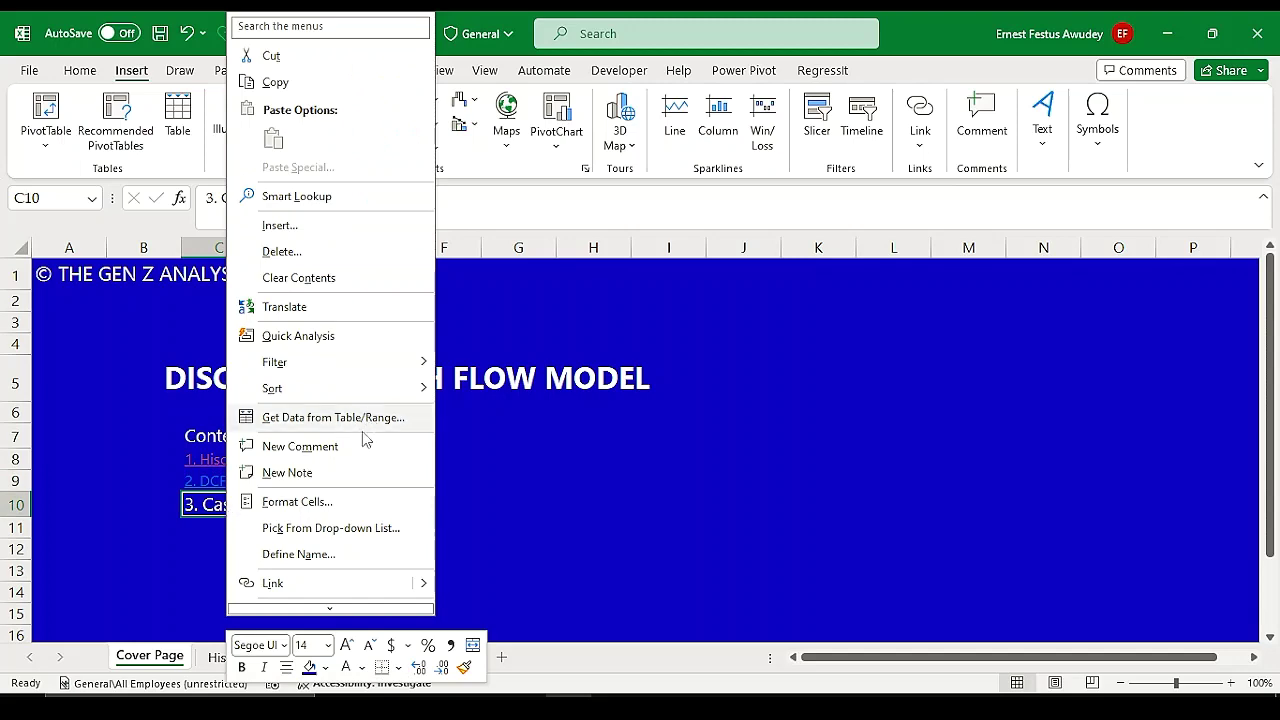
left_click(324, 583)
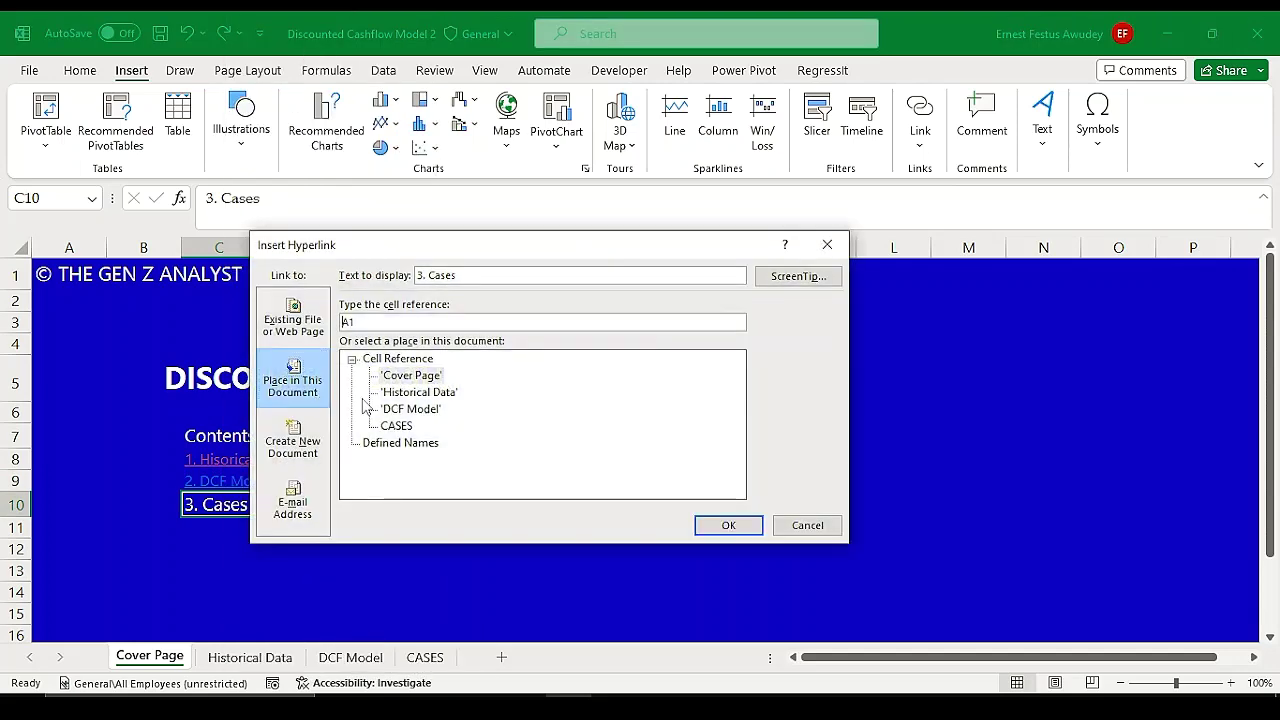
left_click(398, 426)
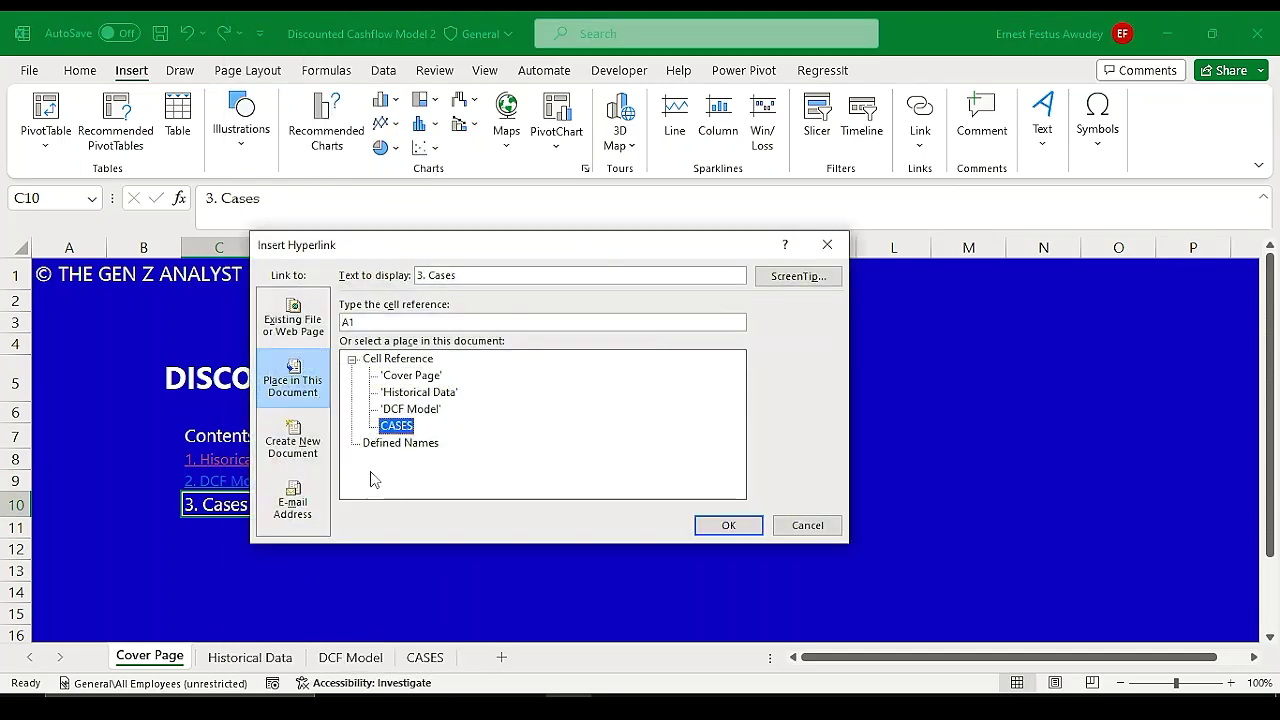
left_click(730, 526)
Step: Test the DCF Model and Cases links, returning to the Cover Page after each one
left_click(480, 504)
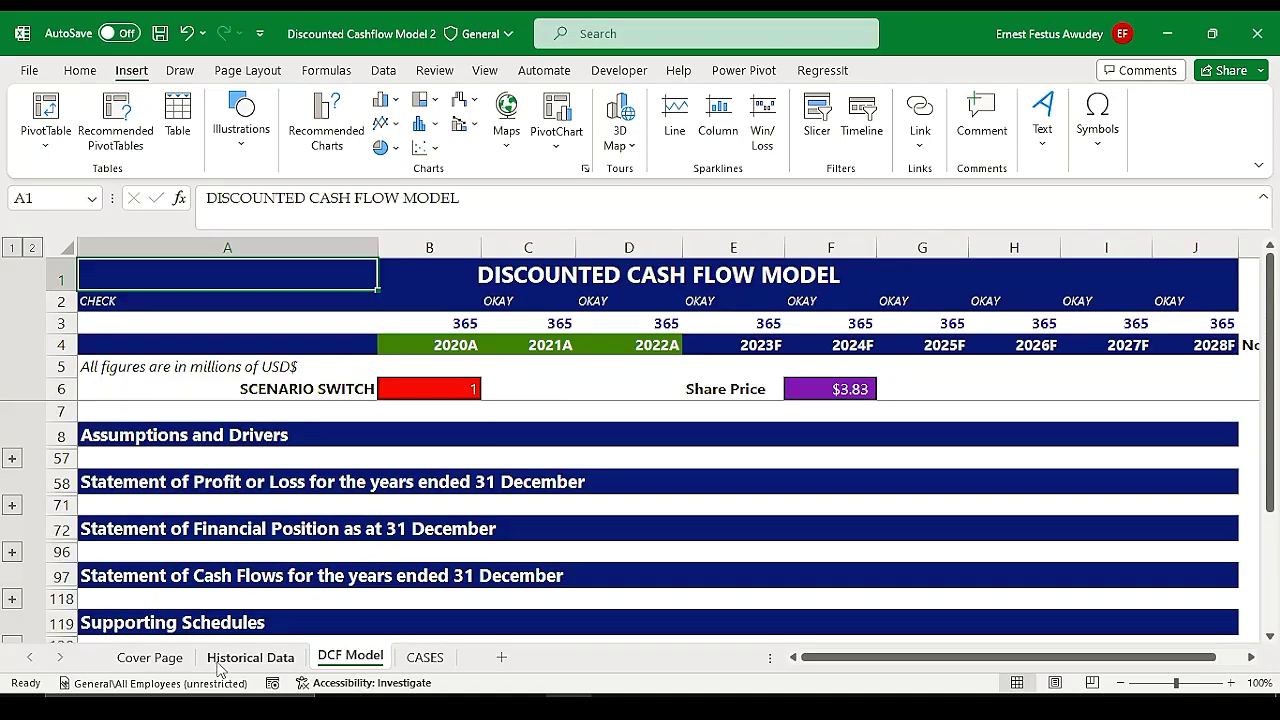
left_click(163, 659)
left_click(275, 527)
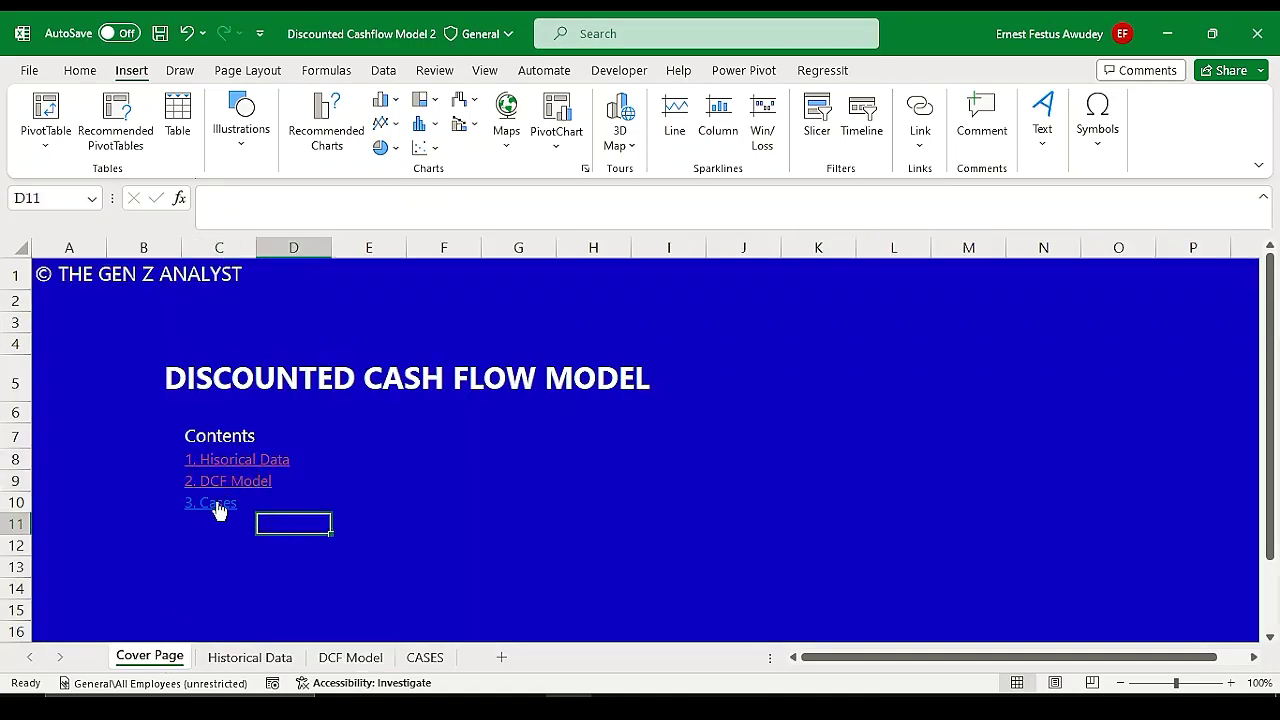
left_click(219, 510)
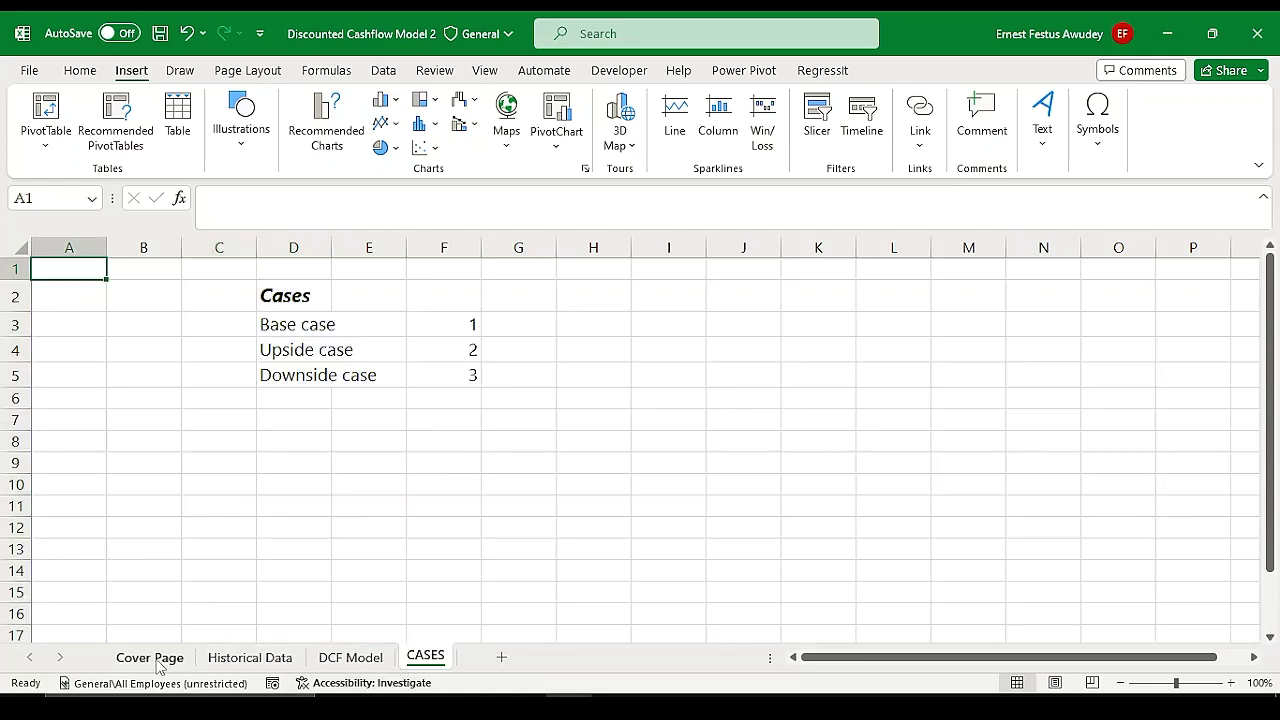
left_click(152, 659)
left_click(335, 540)
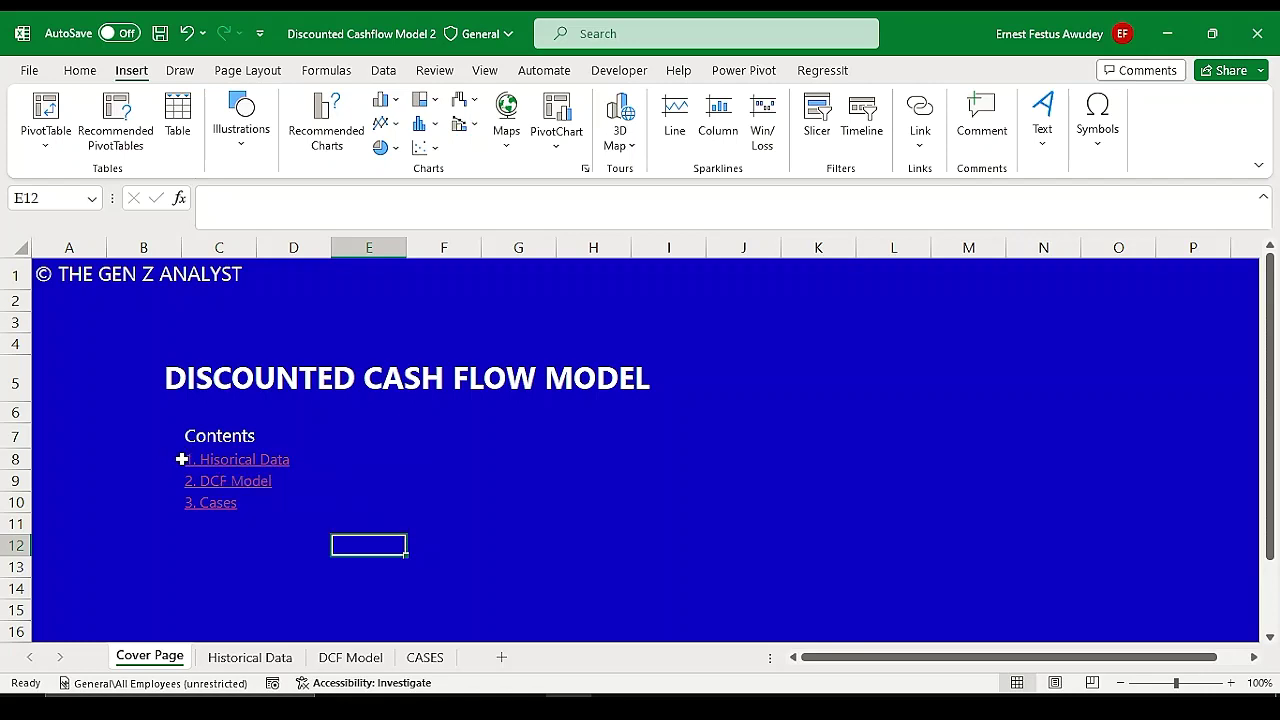
Step: Increase the font size of the three contents links in C8:C10 to 16
left_click_drag(197, 461, 200, 507)
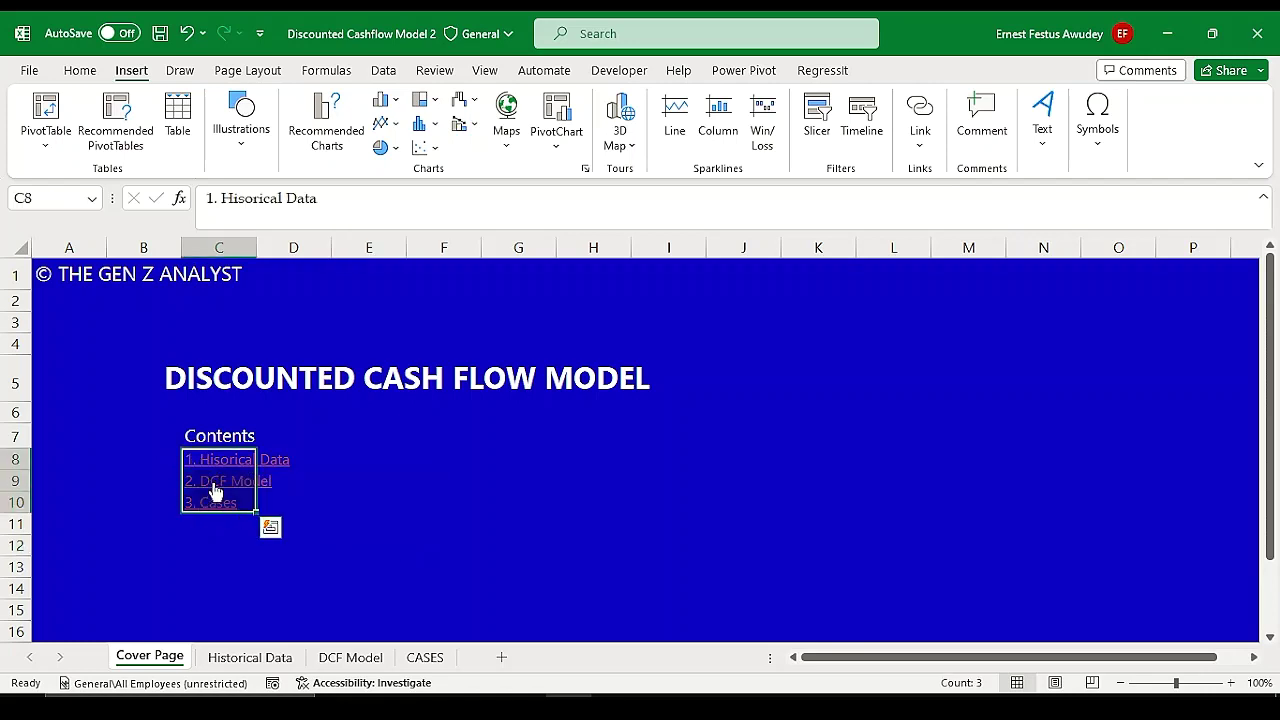
left_click(84, 72)
left_click(283, 106)
left_click(283, 106)
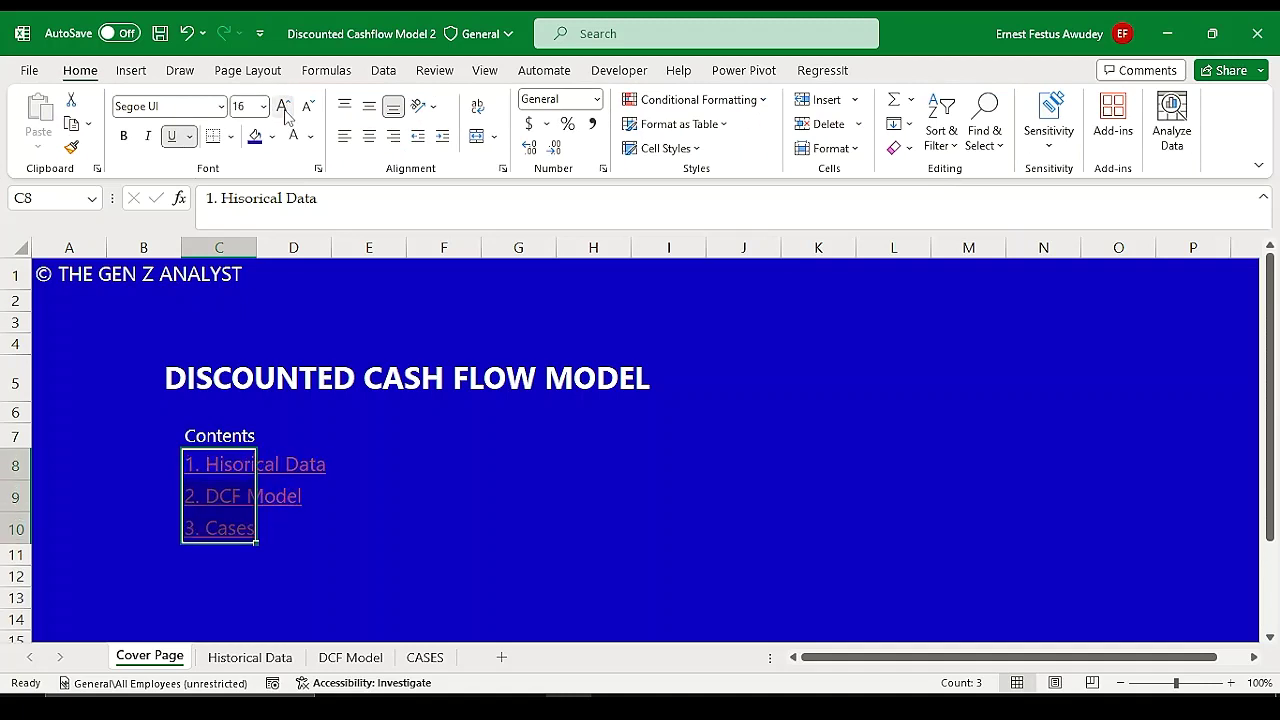
Step: Increase the font size of the "Contents" heading in C7 above the links
left_click(218, 438)
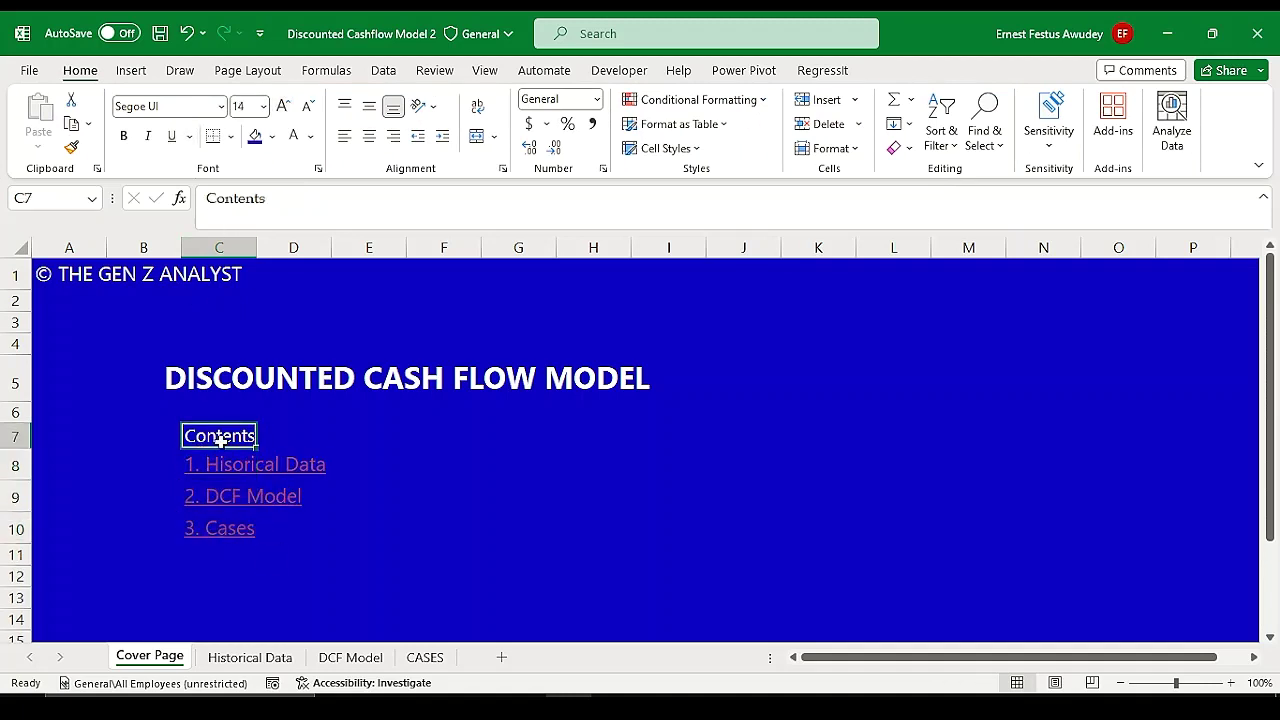
left_click(283, 106)
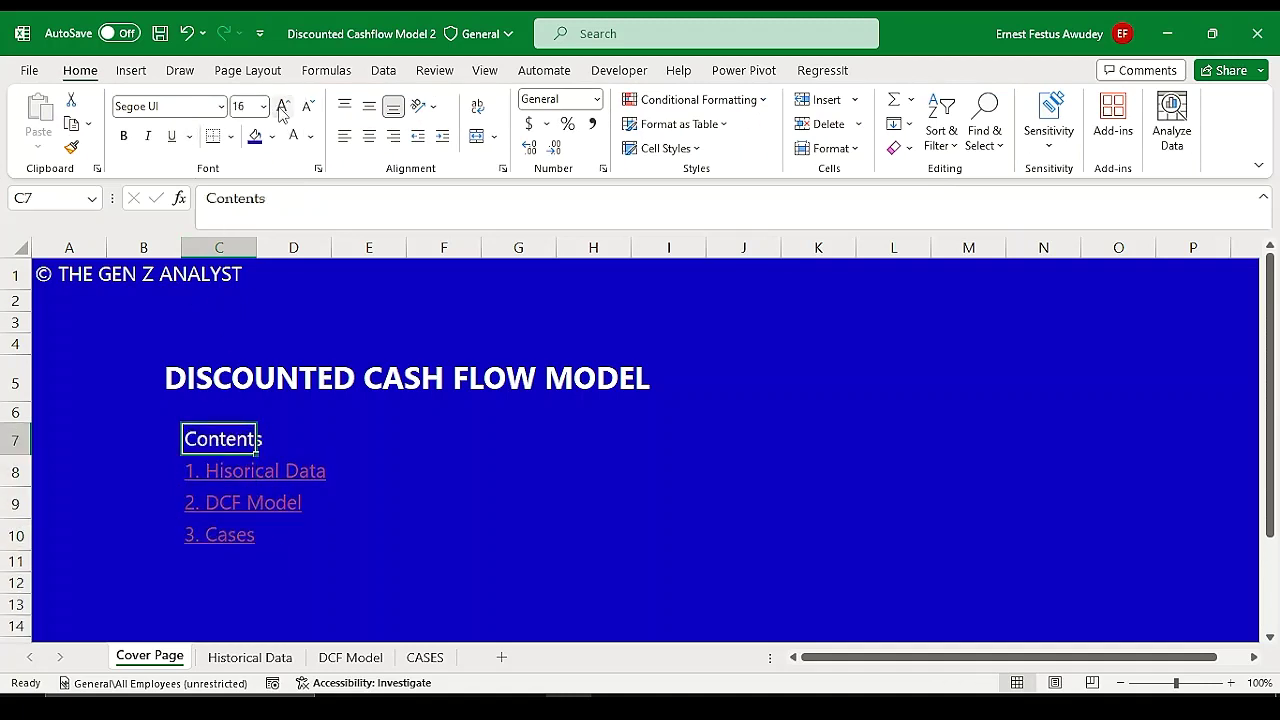
left_click(290, 600)
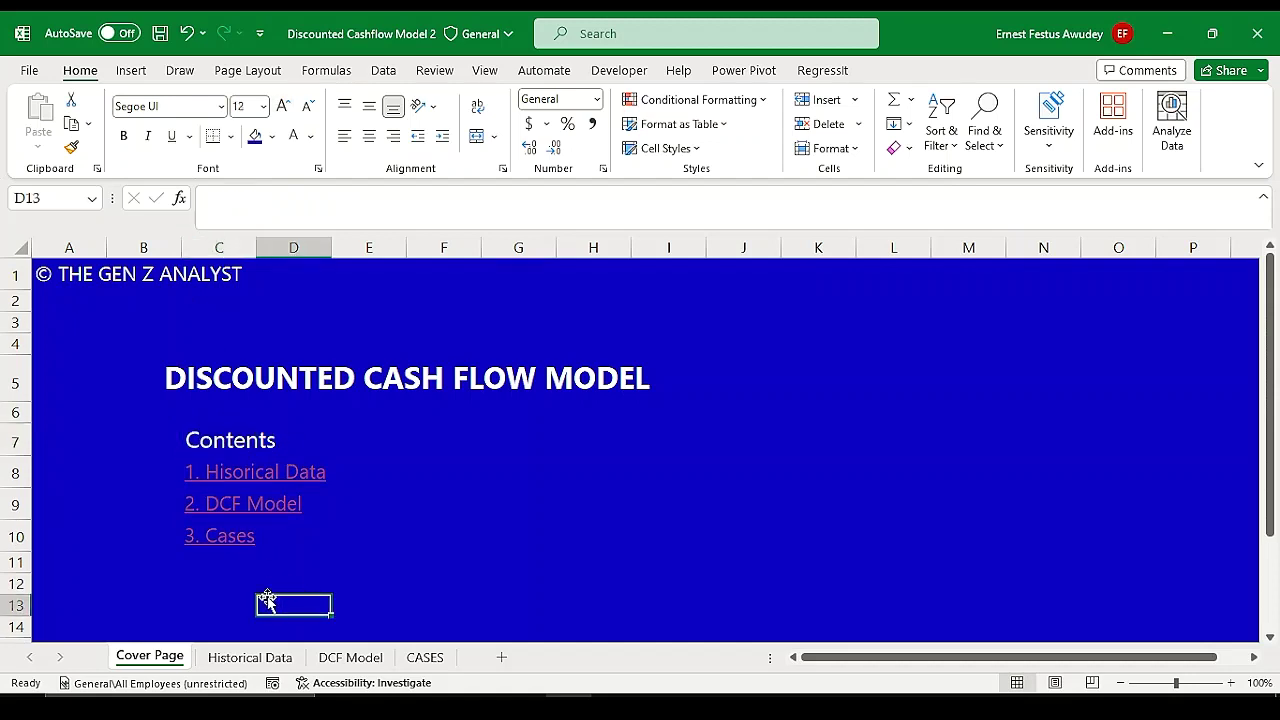
left_click(236, 598)
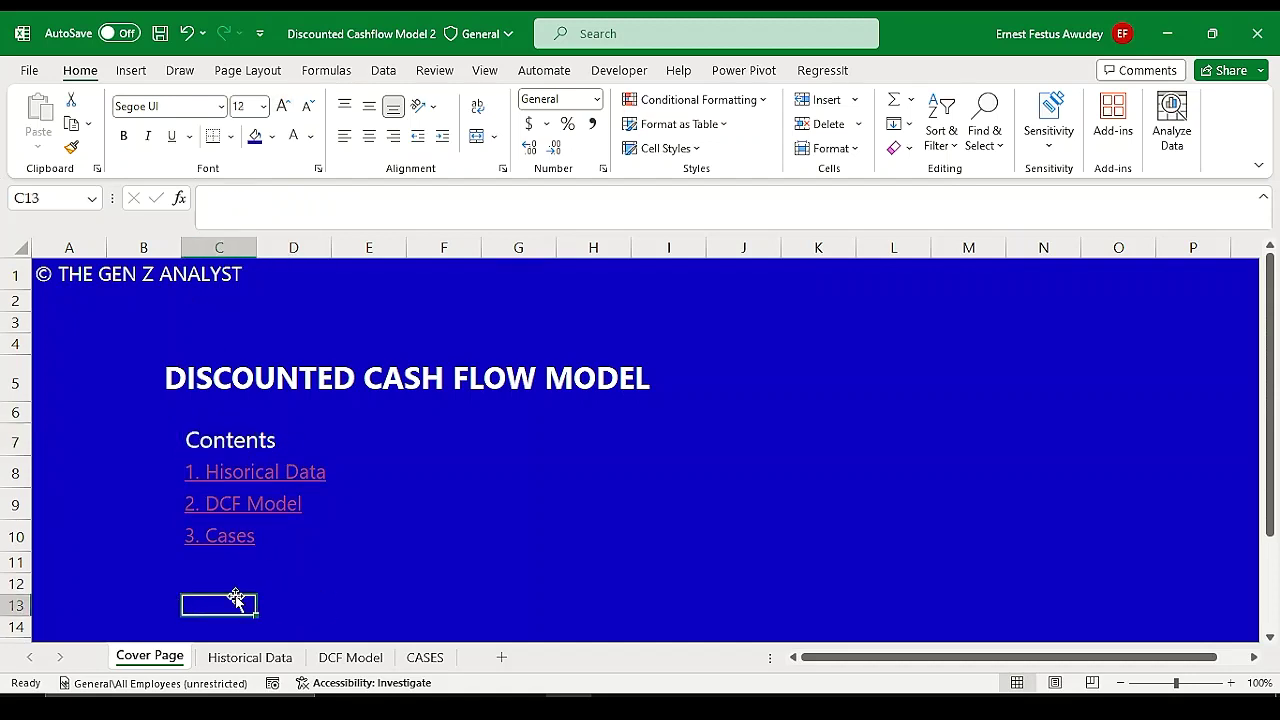
Step: Delete the empty column B from the Cover Page to move the title and contents list one column over
left_click(148, 246)
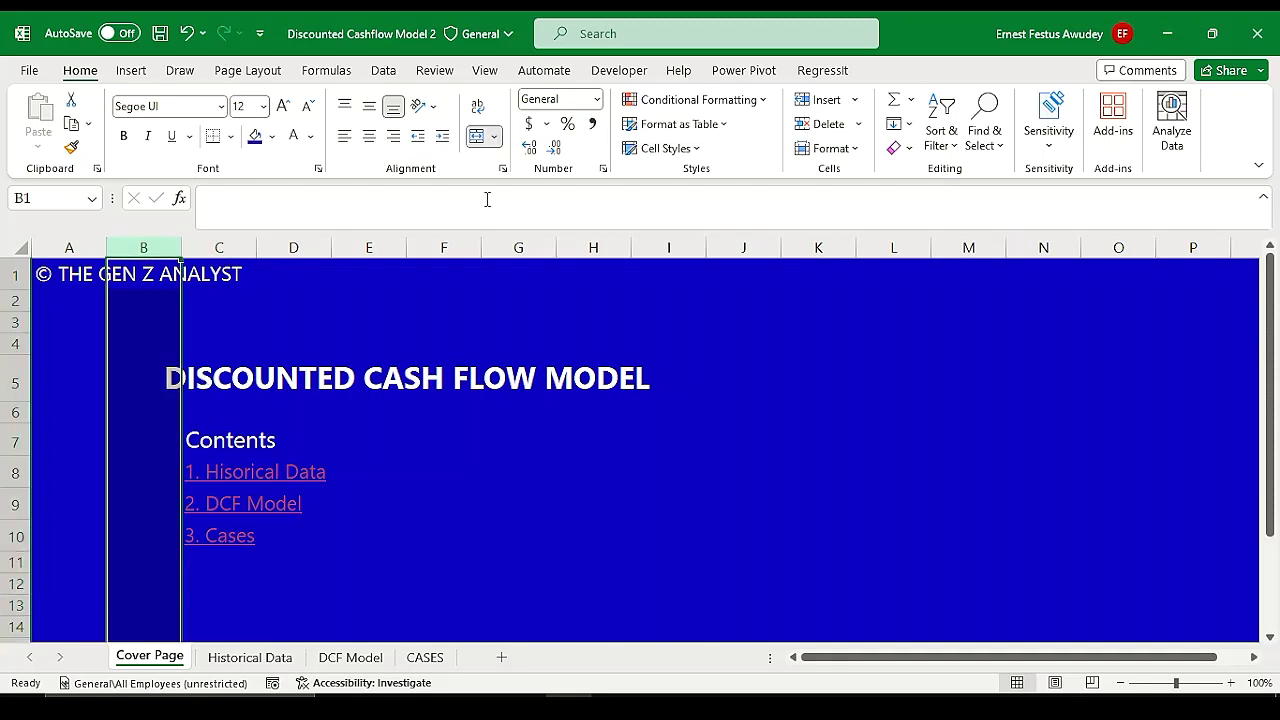
left_click(826, 124)
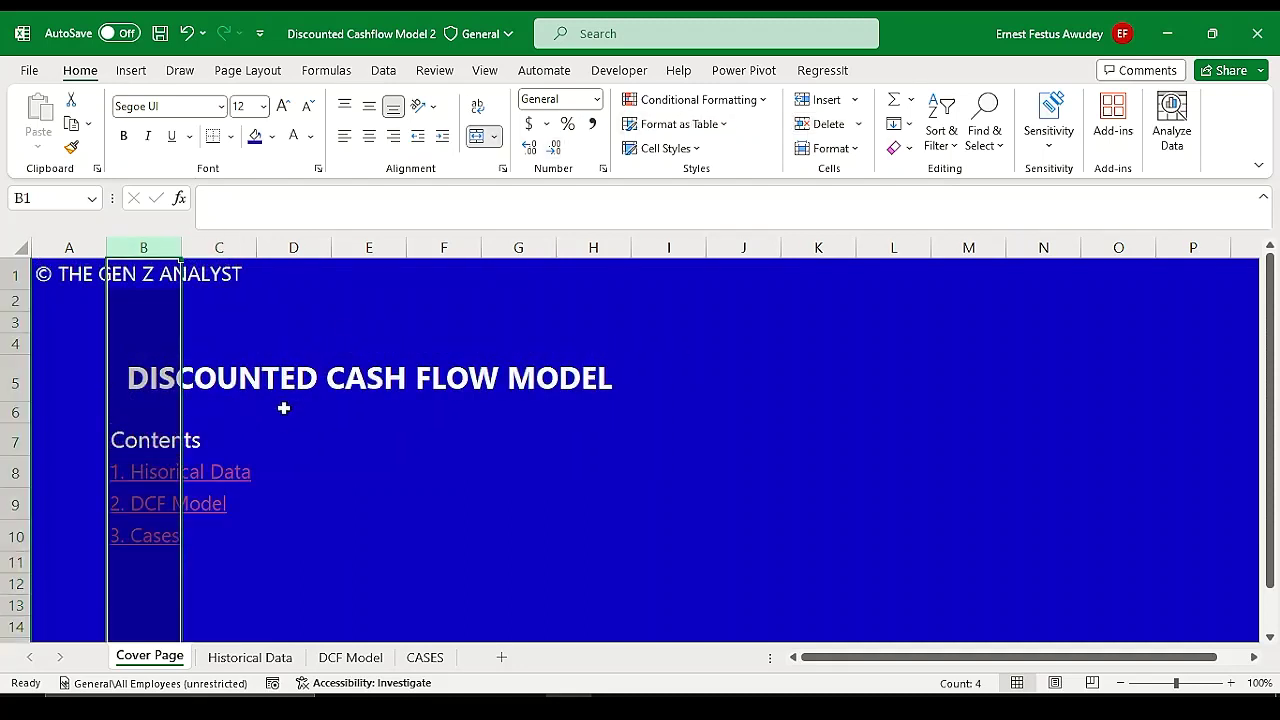
left_click(295, 505)
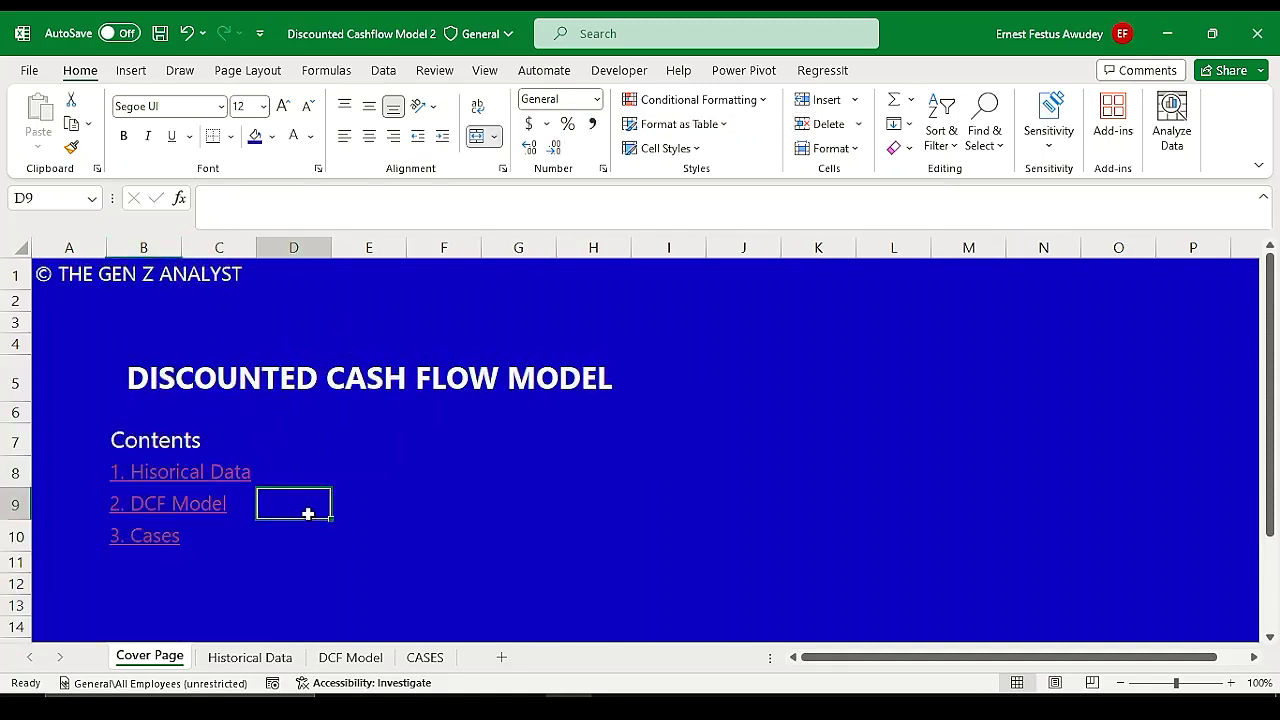
Step: Test the "1. Hisorical Data" link in the contents list and return to the Cover Page
left_click(184, 478)
left_click(135, 480)
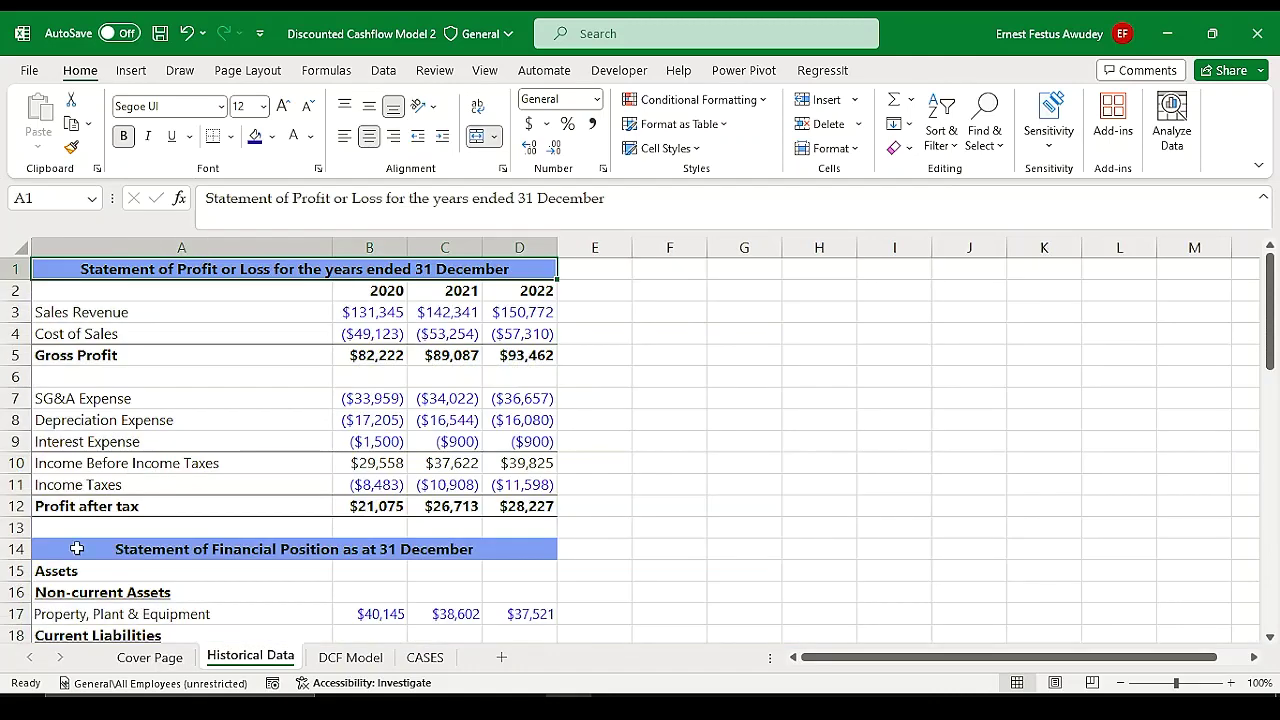
left_click(148, 660)
left_click(154, 564)
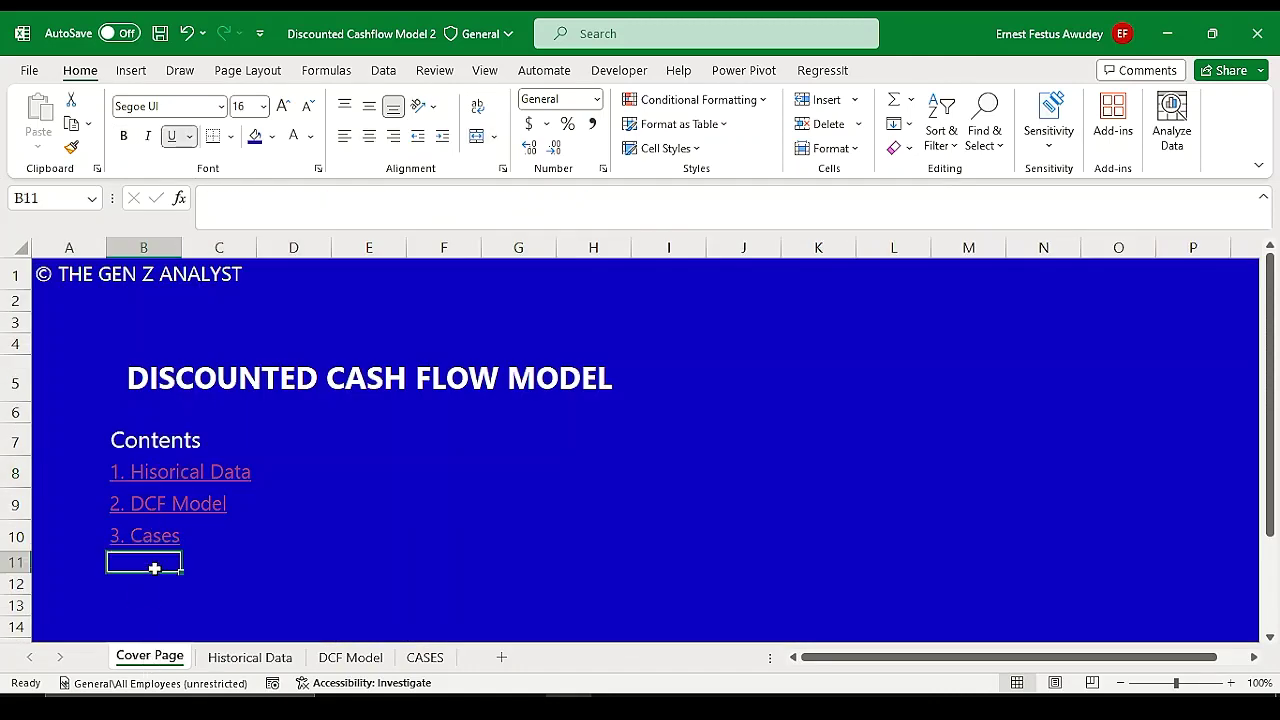
Step: Enter the heading "EXECUTIVE SUMMARY" in B12, below the contents list on the Cover Page
left_click(302, 600)
left_click(177, 582)
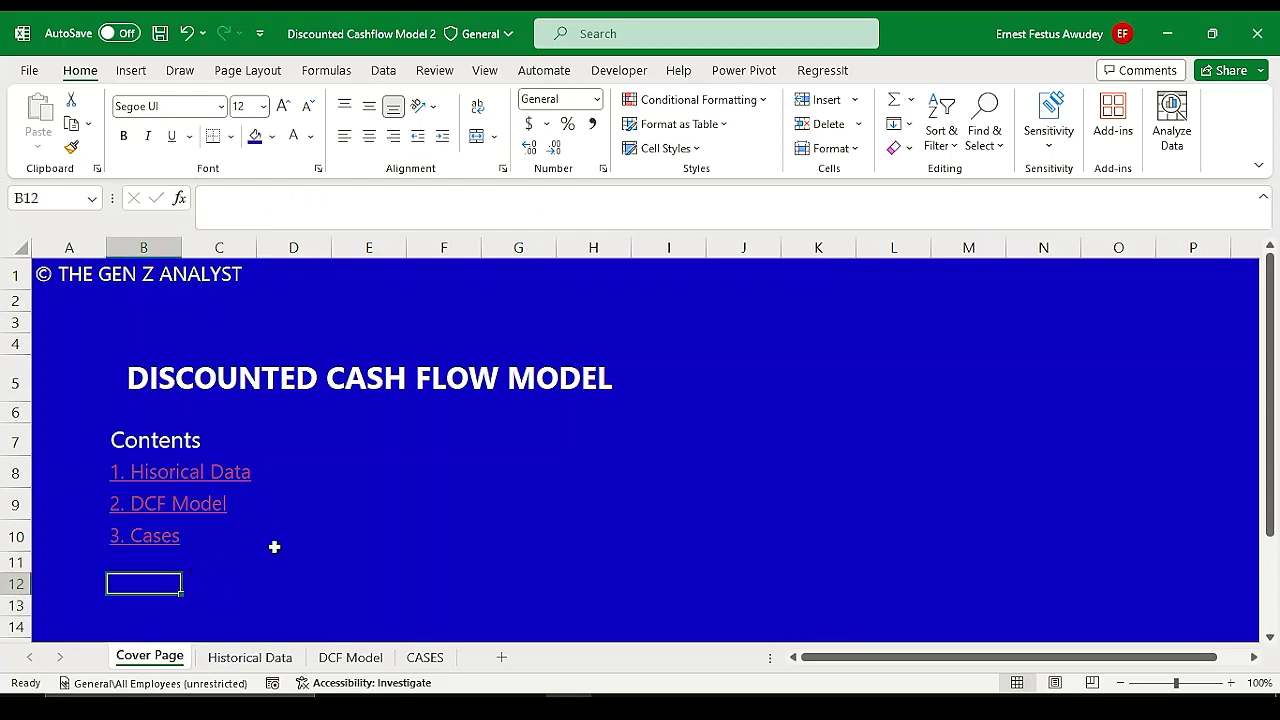
scroll(528, 531, "down", 1)
scroll(528, 531, "down", 1)
scroll(534, 530, "up", 2)
scroll(329, 377, "down", 1)
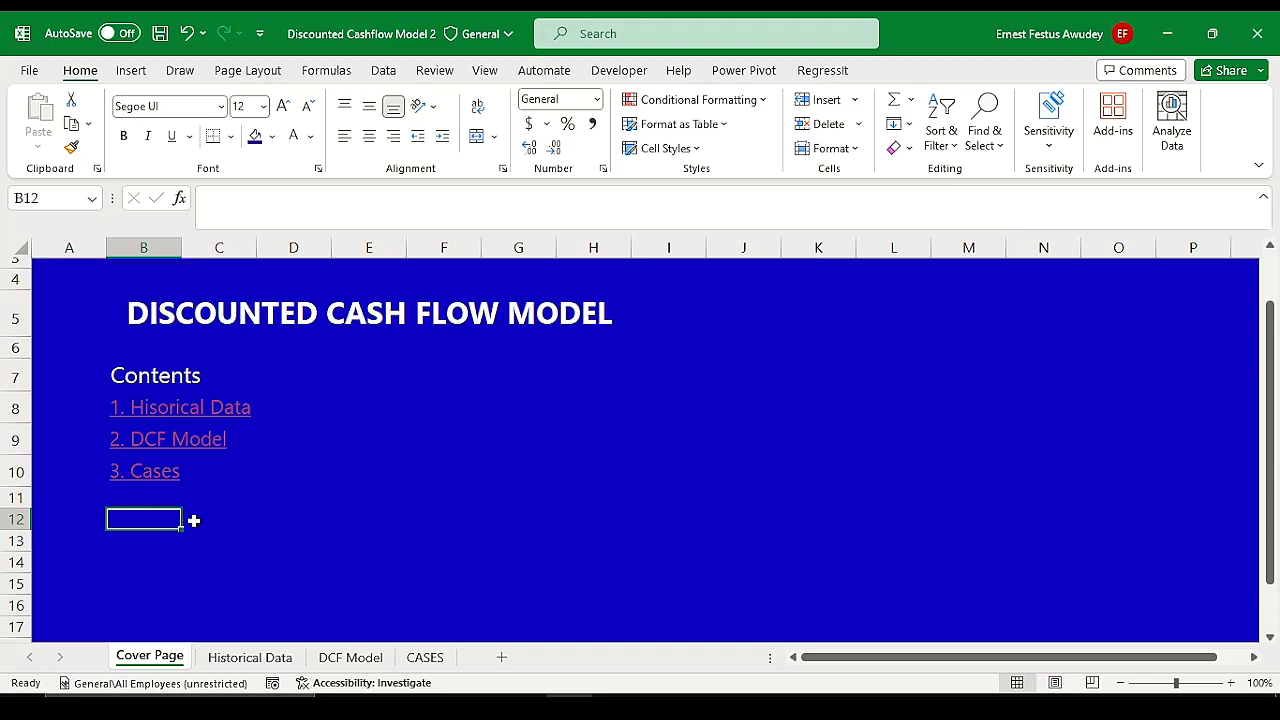
type("EXEC")
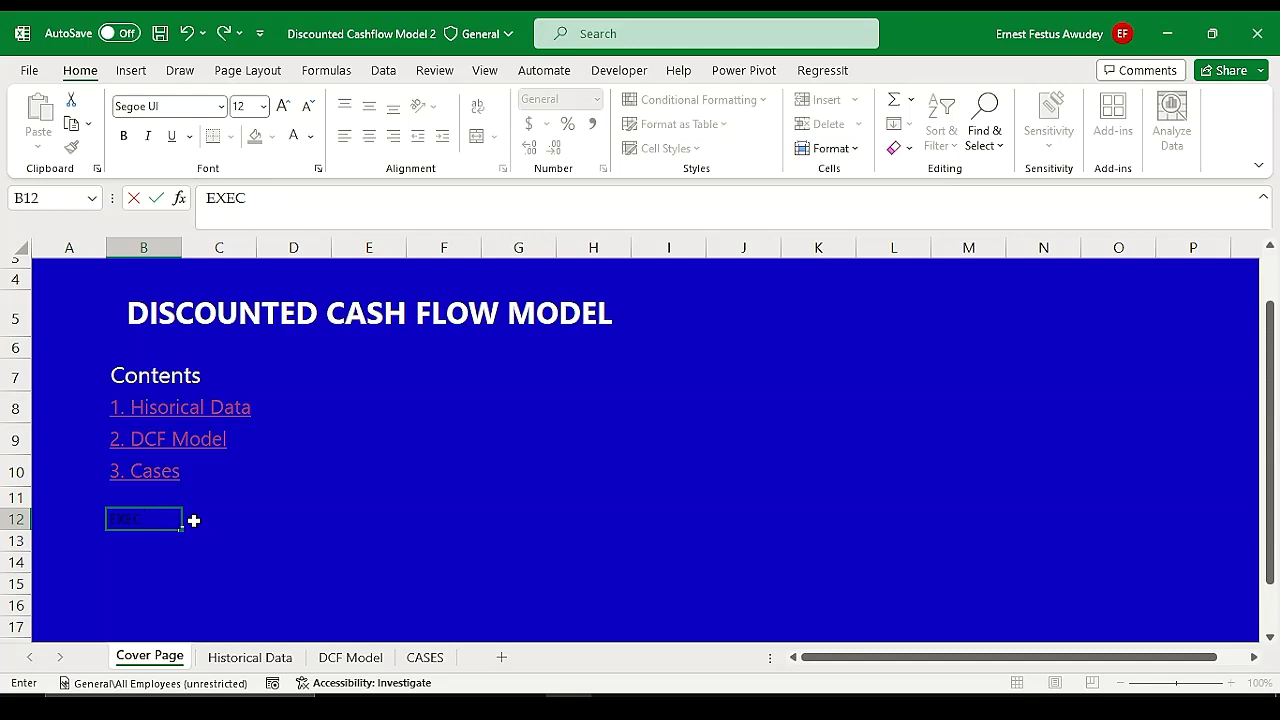
type("UTIVE SUMMAR")
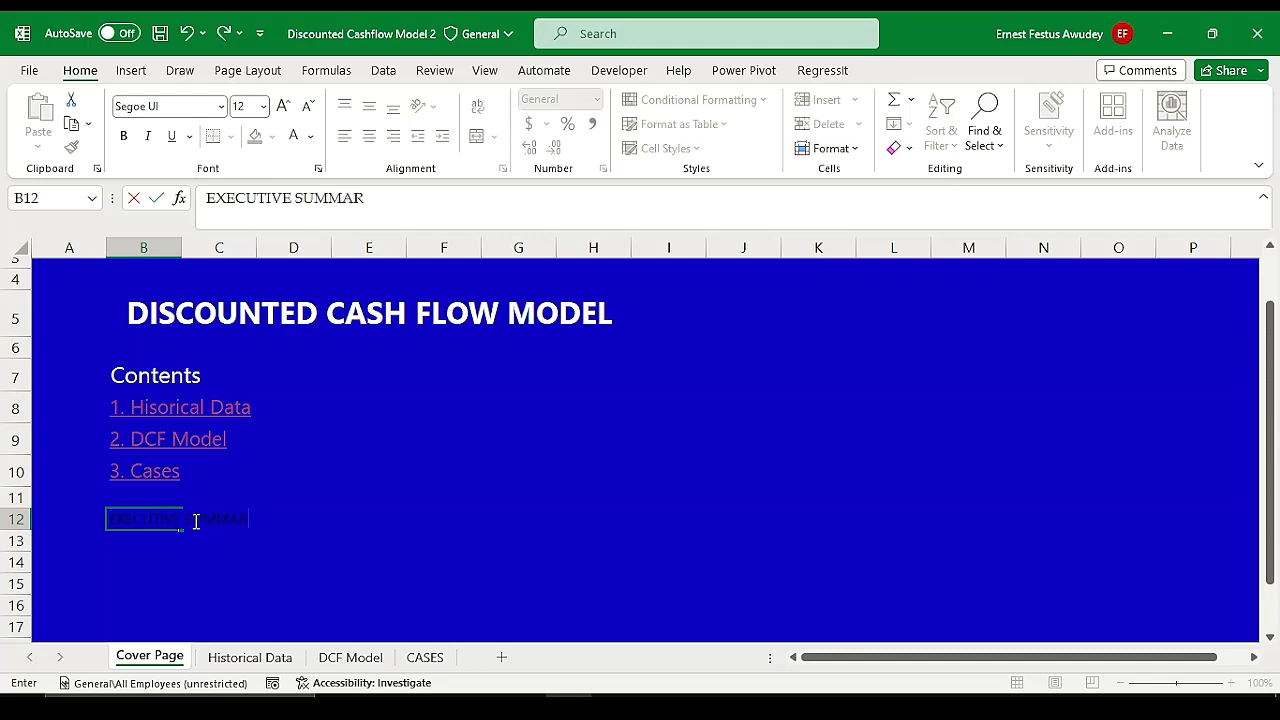
type("Y")
key("Return")
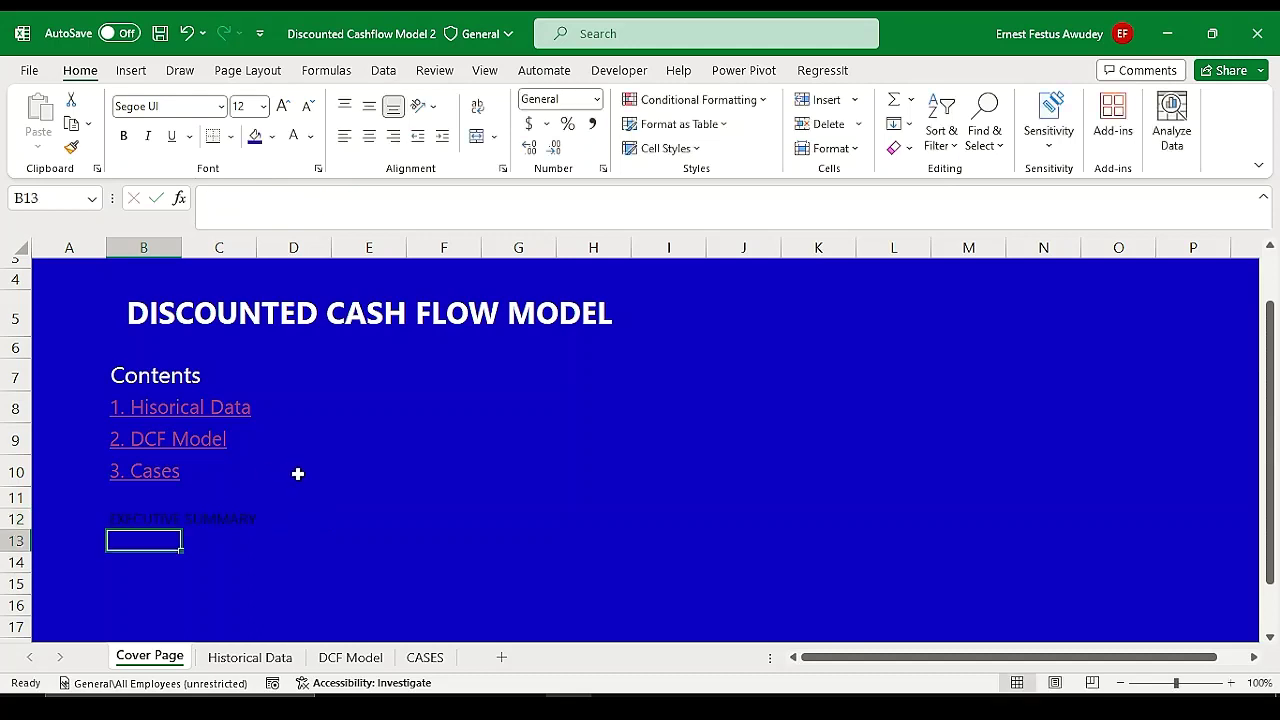
Step: Format the "EXECUTIVE SUMMARY" heading in B12 as white, bold text with font size 16
left_click(140, 517)
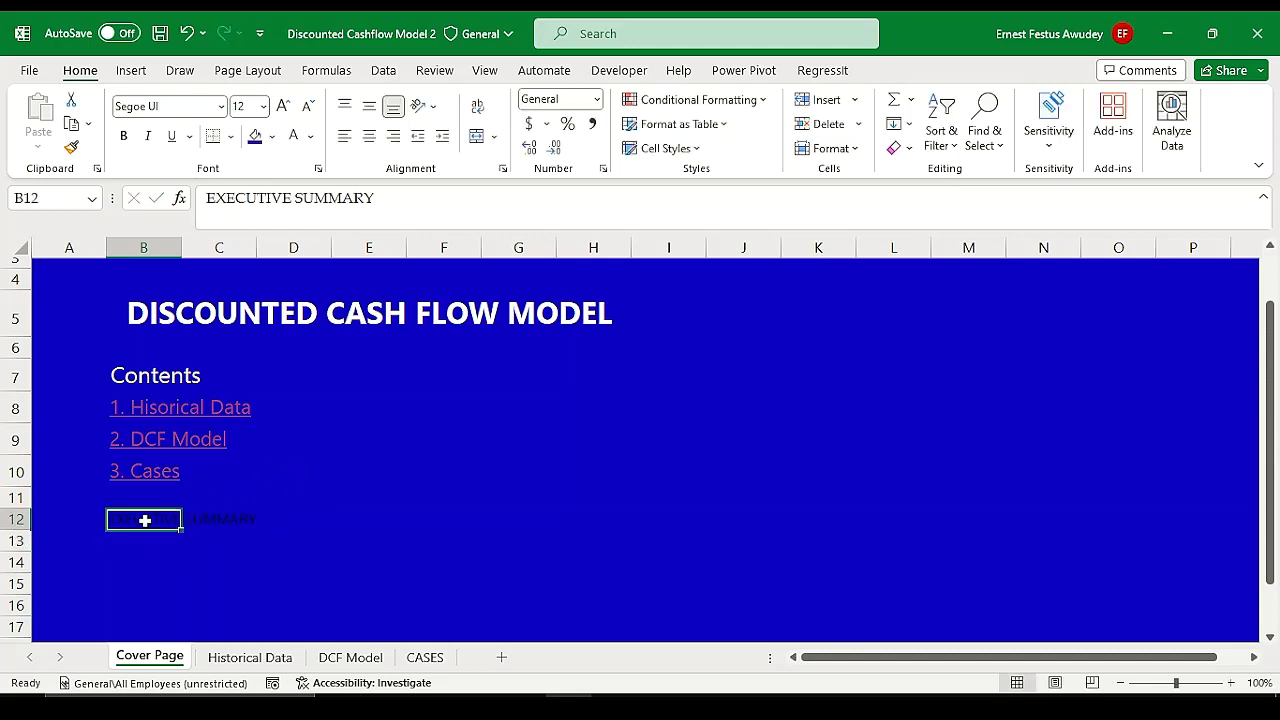
left_click(294, 137)
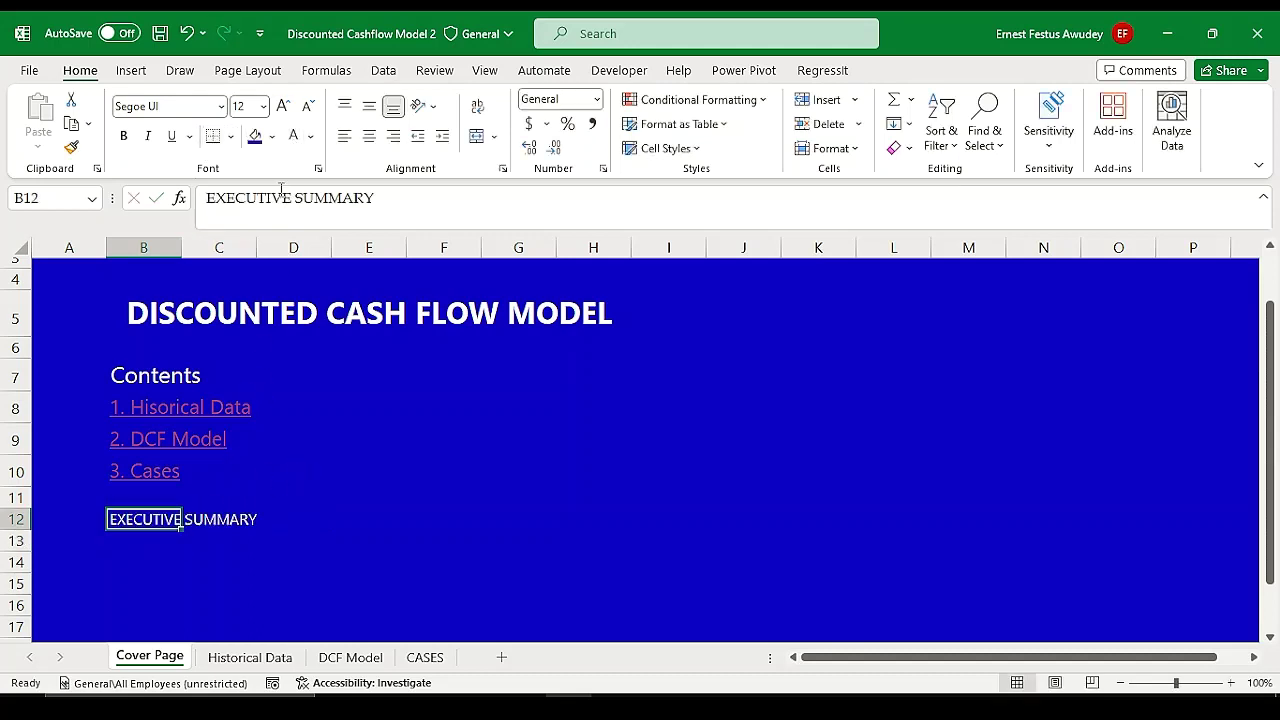
left_click(125, 139)
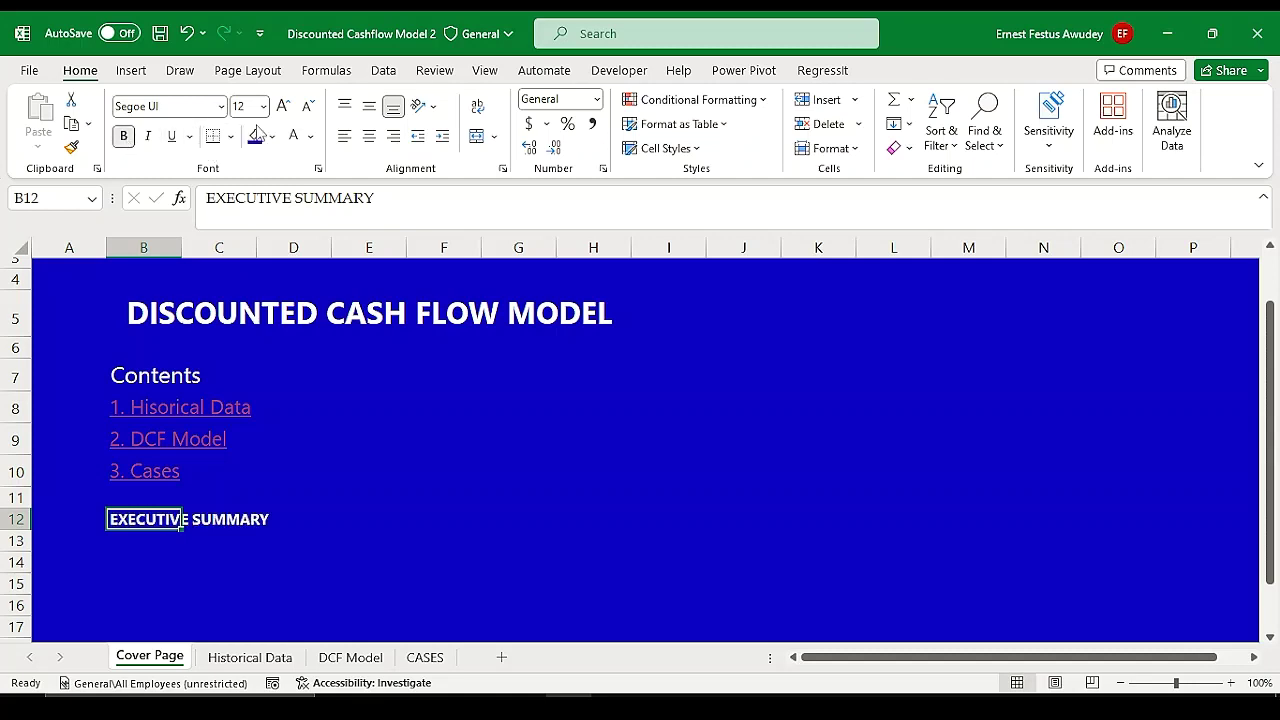
left_click(285, 107)
left_click(285, 107)
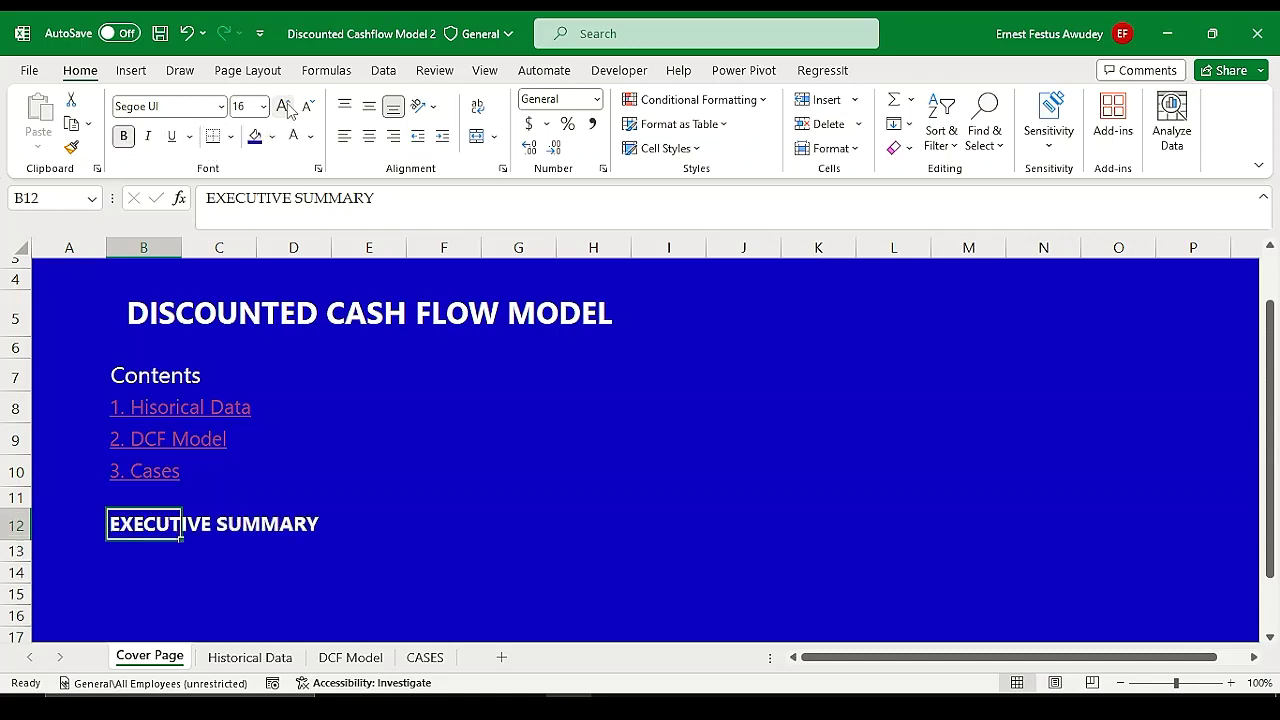
left_click(412, 461)
scroll(550, 417, "up", 1)
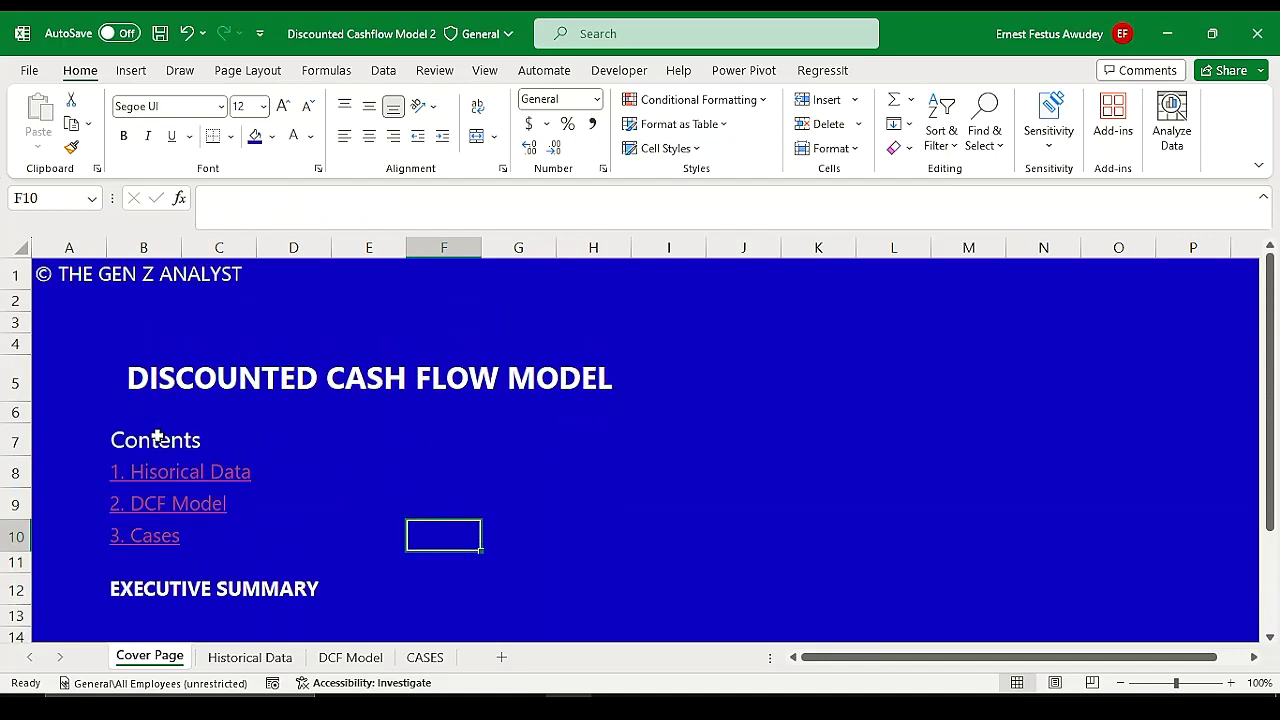
scroll(575, 448, "down", 1)
scroll(575, 448, "down", 1)
scroll(575, 448, "up", 2)
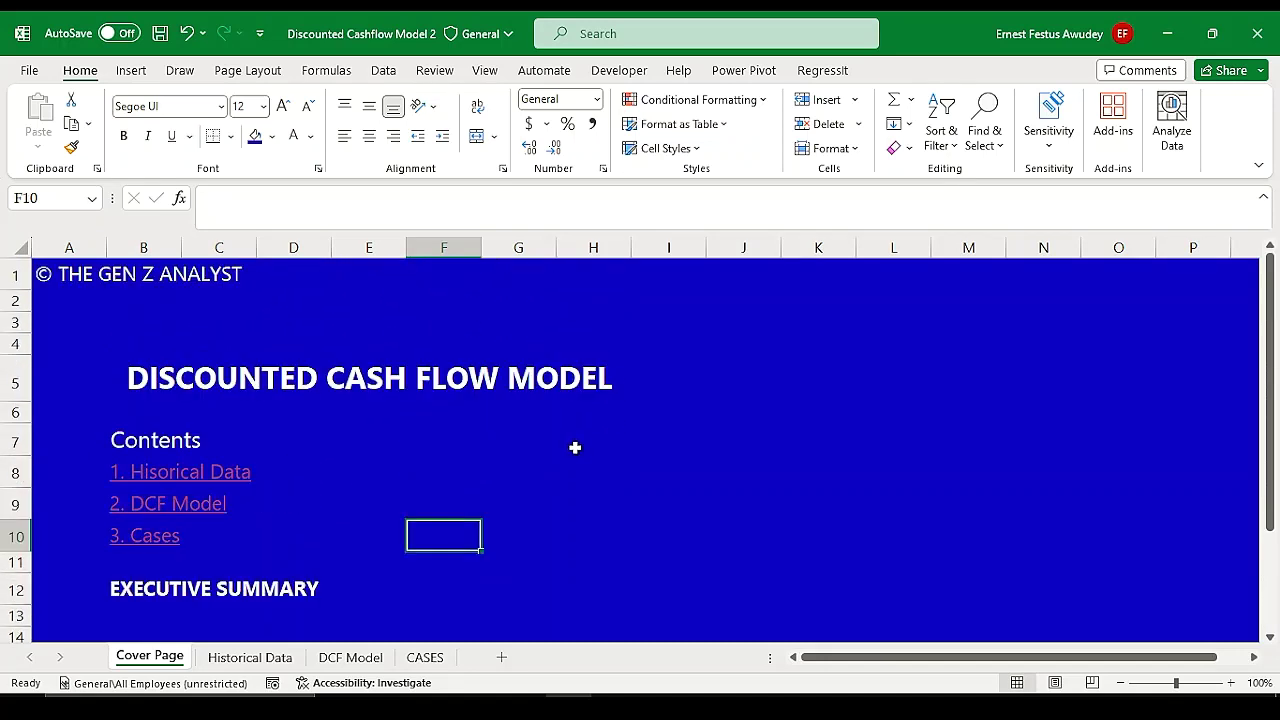